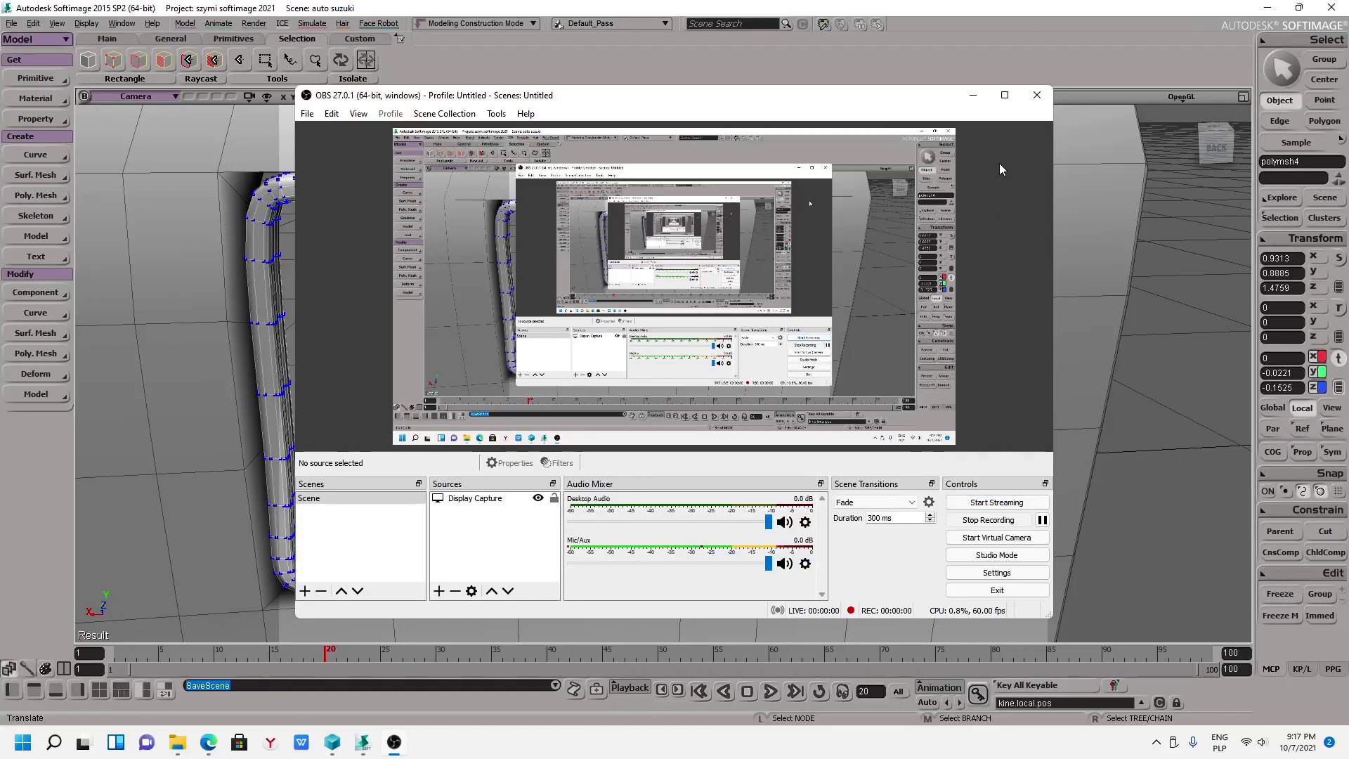
Hide the covering window and orbit toward the red window frames.
{"action": "left_click", "coordinate": [973, 95]}
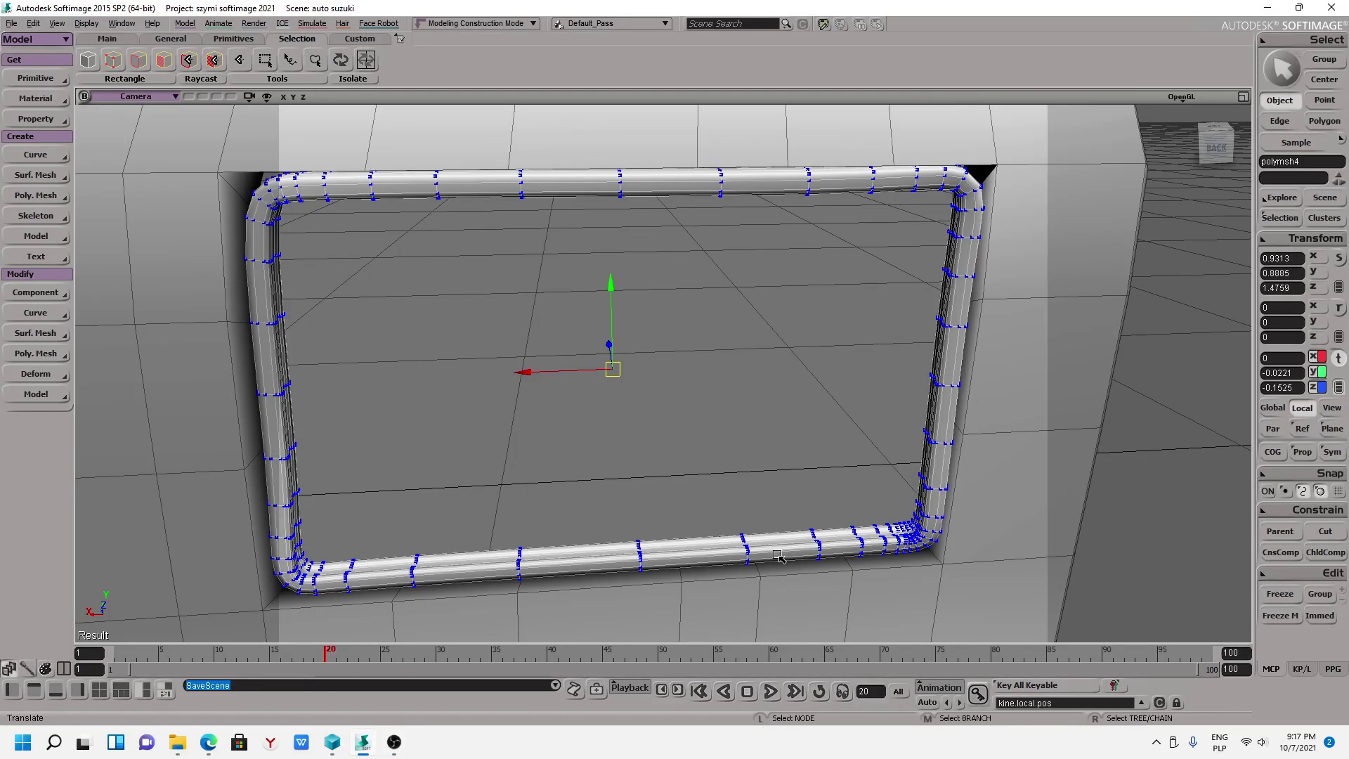
{"action": "mouse_move", "coordinate": [777, 562]}
{"action": "middle_mouse_down"}
{"action": "mouse_move", "coordinate": [578, 437]}
{"action": "mouse_move", "coordinate": [614, 419]}
{"action": "mouse_move", "coordinate": [656, 442]}
{"action": "middle_mouse_up"}
{"action": "scroll", "coordinate": [633, 440], "scroll_direction": "down", "scroll_amount": 1}
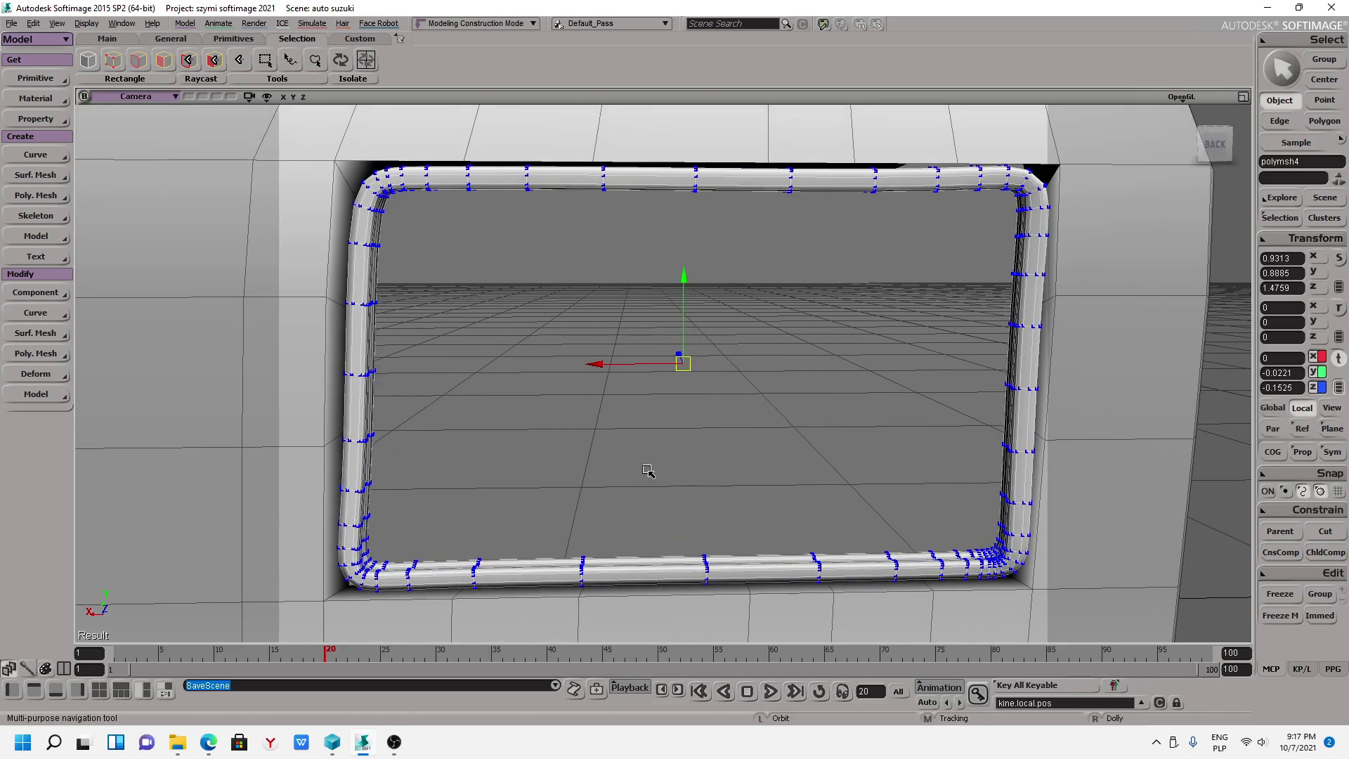
{"action": "scroll", "coordinate": [604, 442], "scroll_direction": "down", "scroll_amount": 3}
{"action": "scroll", "coordinate": [484, 251], "scroll_direction": "up", "scroll_amount": 1}
{"action": "scroll", "coordinate": [483, 251], "scroll_direction": "down", "scroll_amount": 2}
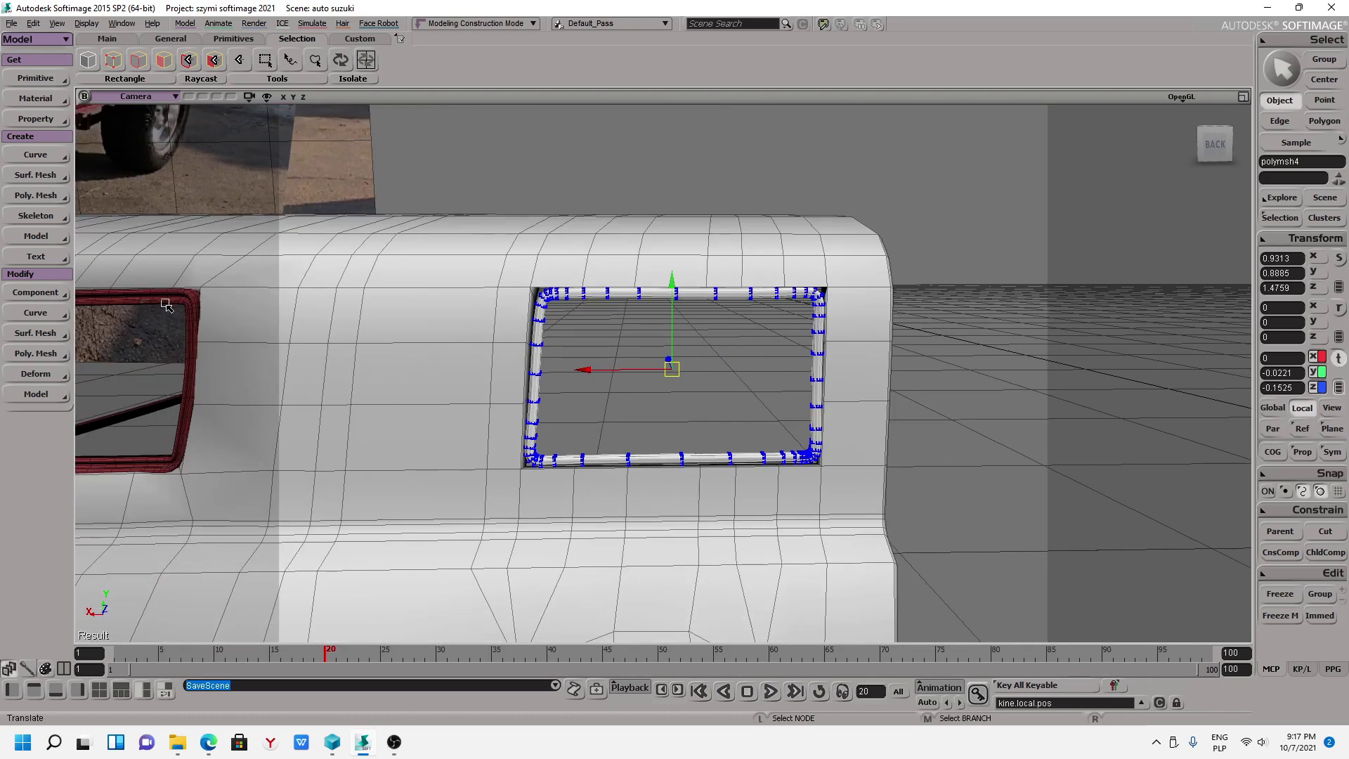
{"action": "middle_click_drag", "start_coordinate": [483, 251], "coordinate": [457, 210]}
{"action": "scroll", "coordinate": [458, 204], "scroll_direction": "up", "scroll_amount": 2}
{"action": "scroll", "coordinate": [457, 202], "scroll_direction": "up", "scroll_amount": 2}
{"action": "scroll", "coordinate": [386, 247], "scroll_direction": "down", "scroll_amount": 2}
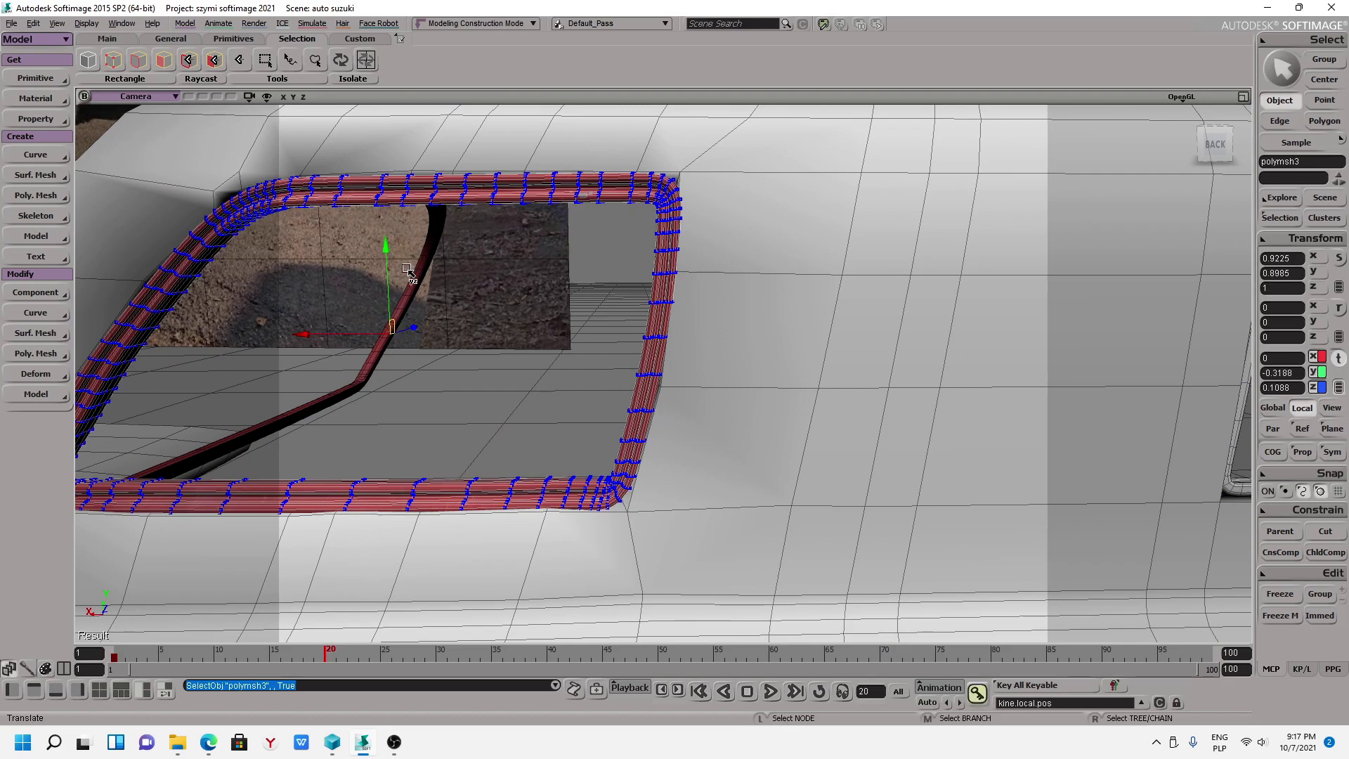
Pass over frame polymsh3, reframe, and select the rounded window-frame tube polymsh4.
{"action": "middle_click_drag", "start_coordinate": [500, 305], "coordinate": [921, 376]}
{"action": "scroll", "coordinate": [670, 417], "scroll_direction": "up", "scroll_amount": 3}
{"action": "left_click", "coordinate": [670, 417]}
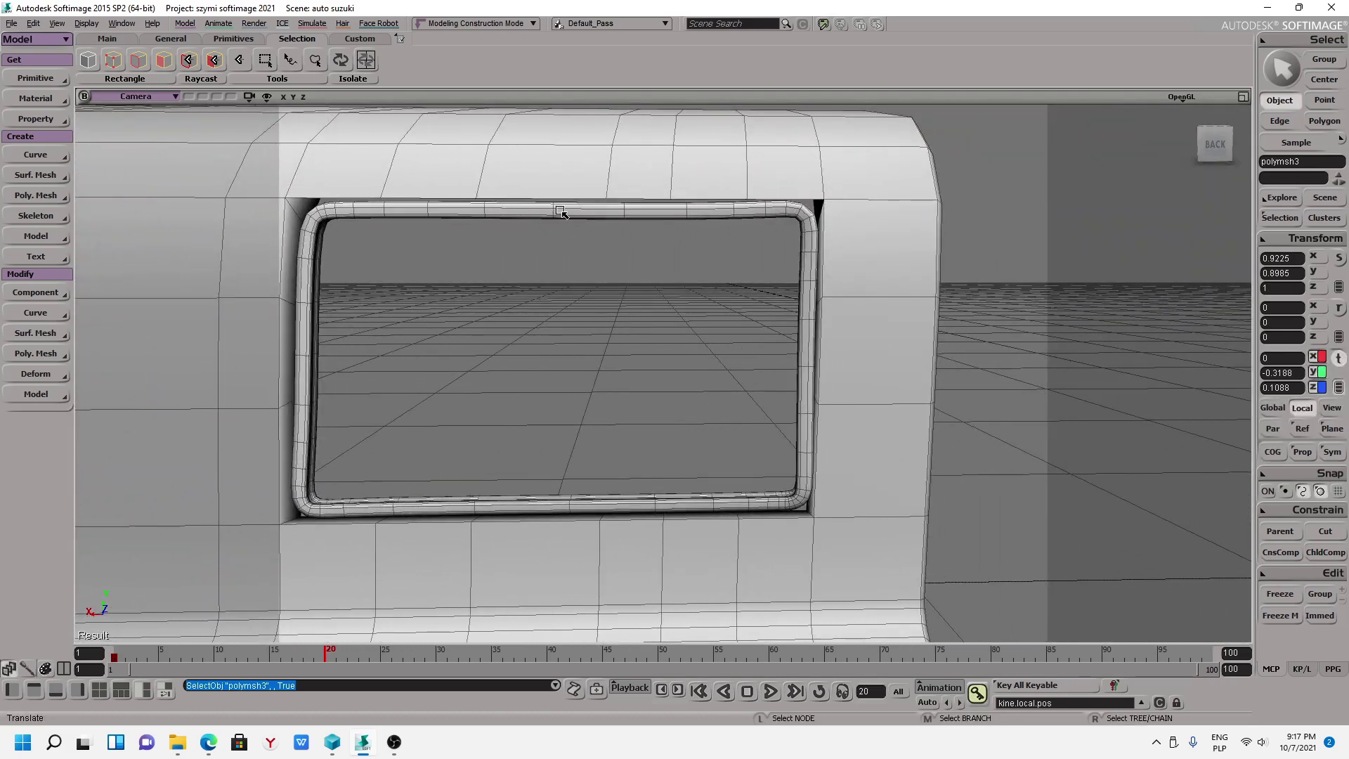
{"action": "middle_click_drag", "start_coordinate": [562, 213], "coordinate": [617, 235]}
{"action": "scroll", "coordinate": [544, 209], "scroll_direction": "up", "scroll_amount": 2}
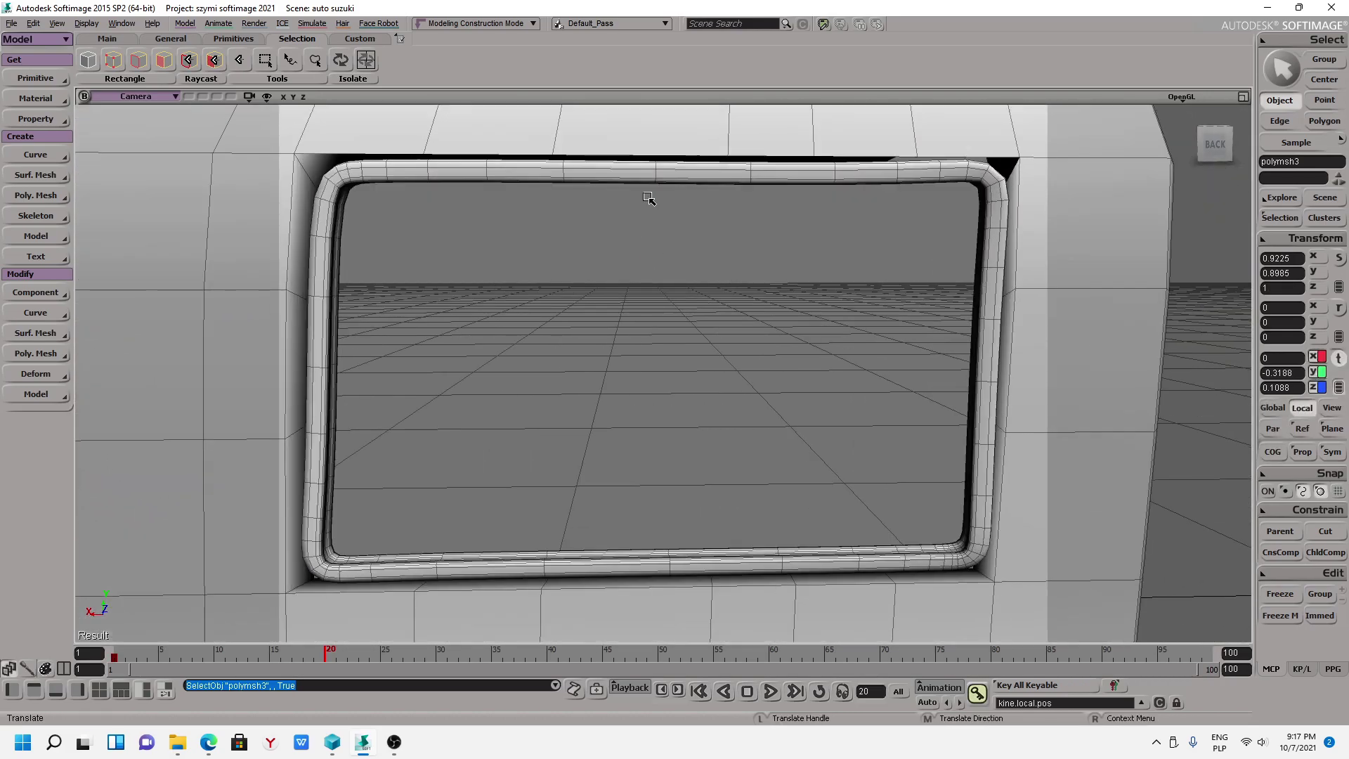
{"action": "left_click", "coordinate": [636, 178]}
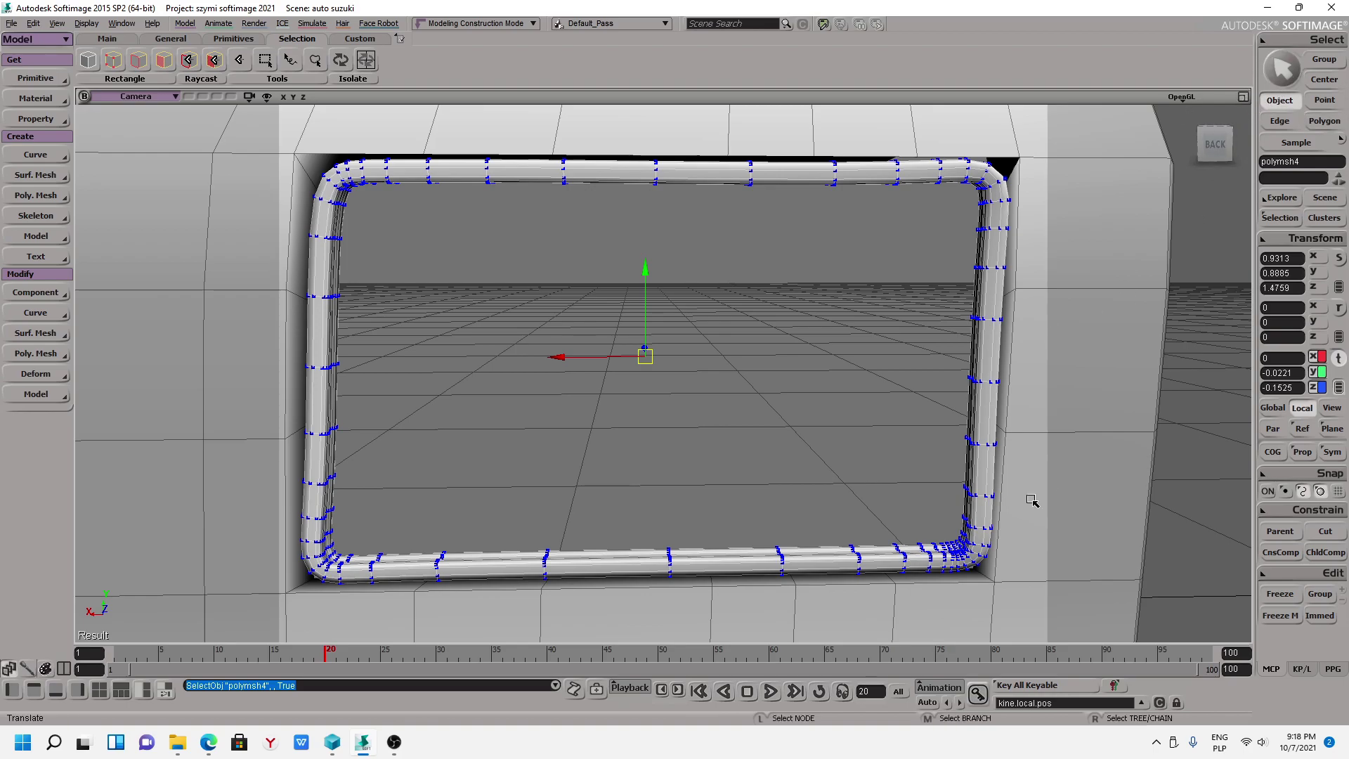
Open the Material Manager and display materials as thumbnails.
{"action": "left_click", "coordinate": [255, 23]}
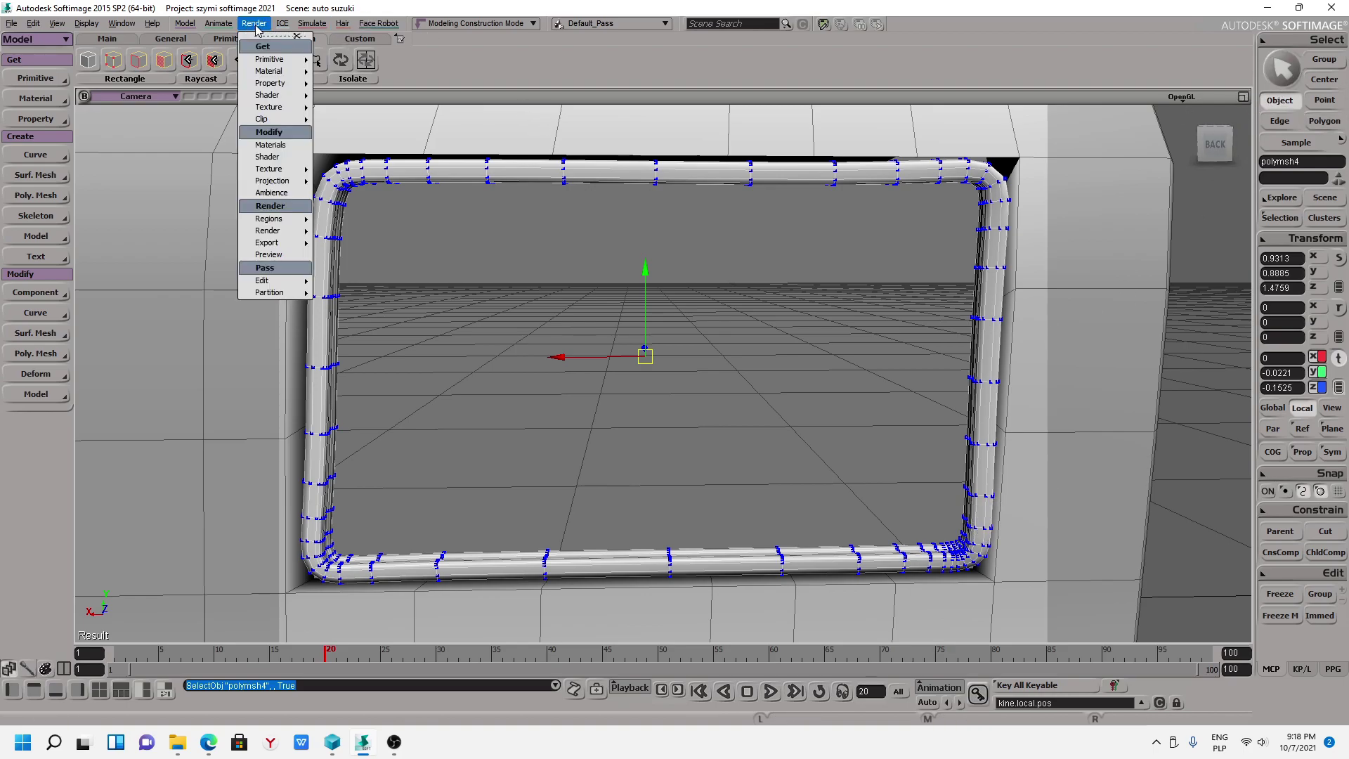
{"action": "left_click", "coordinate": [304, 141]}
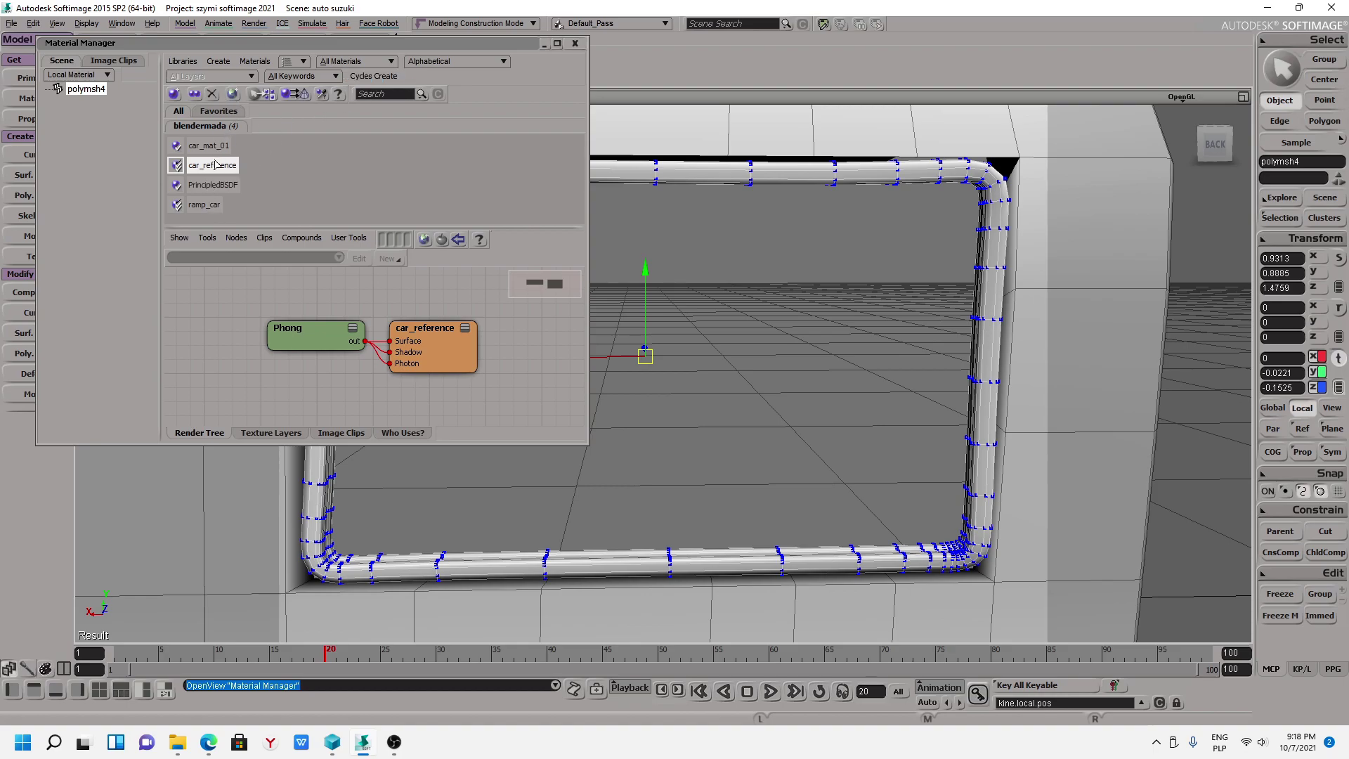
{"action": "left_click", "coordinate": [301, 61]}
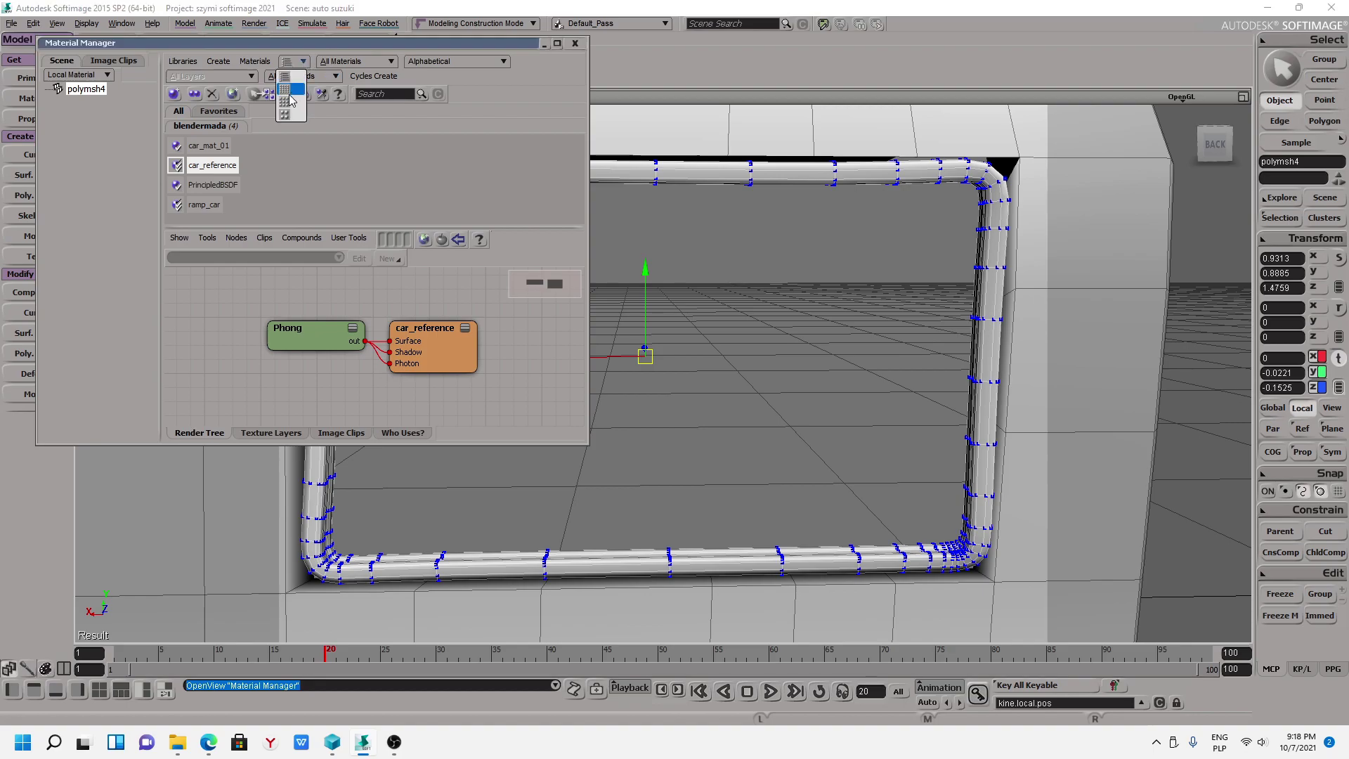
{"action": "left_click", "coordinate": [290, 90]}
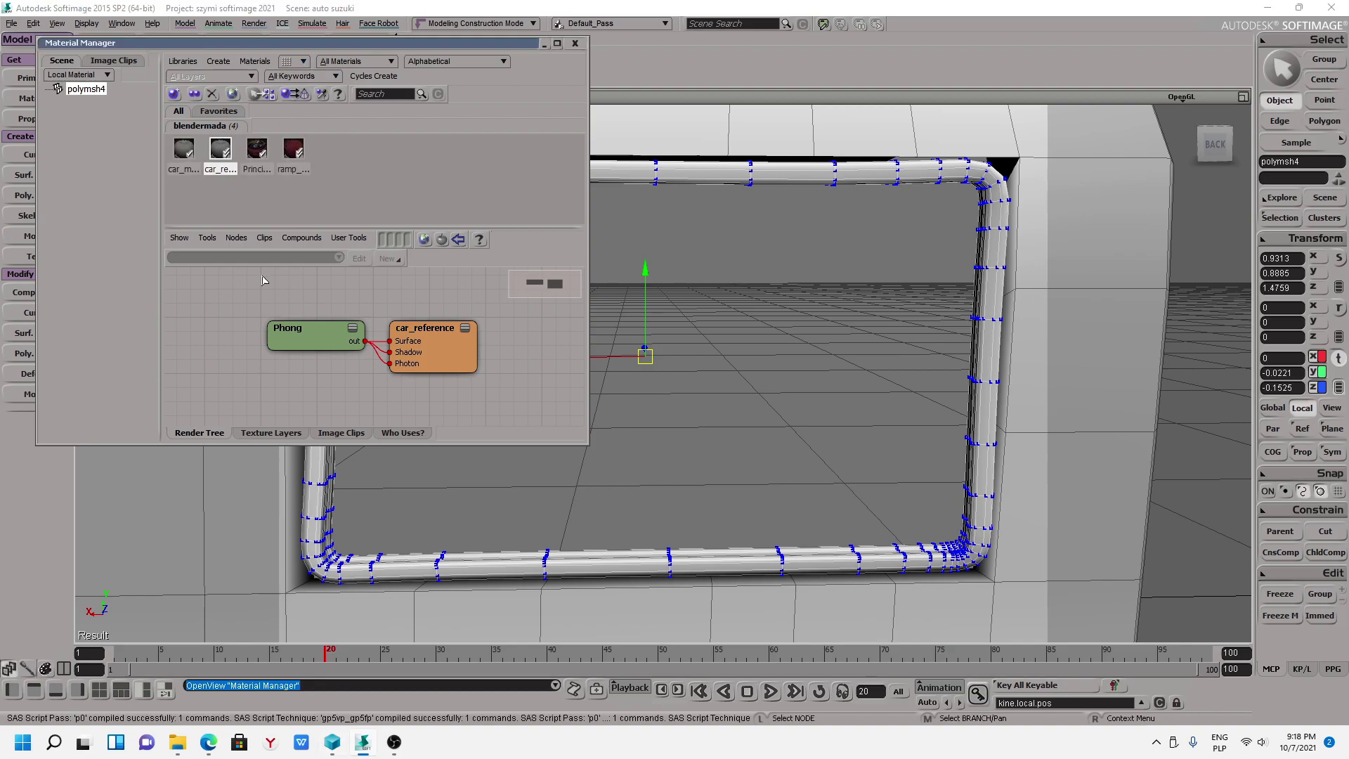
Assign the ramp_car material to polymsh4 and view the frame at an angle.
{"action": "left_click", "coordinate": [294, 155]}
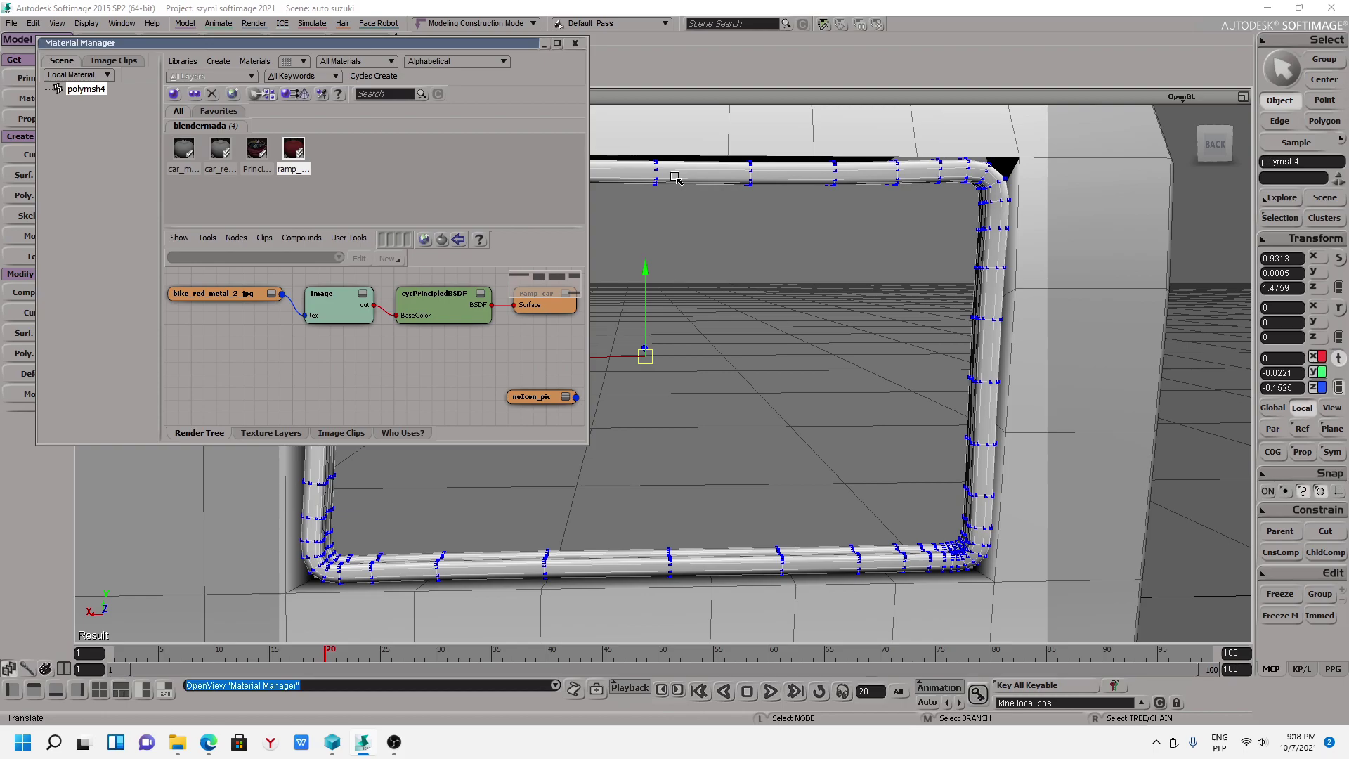
{"action": "middle_click_drag", "start_coordinate": [710, 220], "coordinate": [722, 232]}
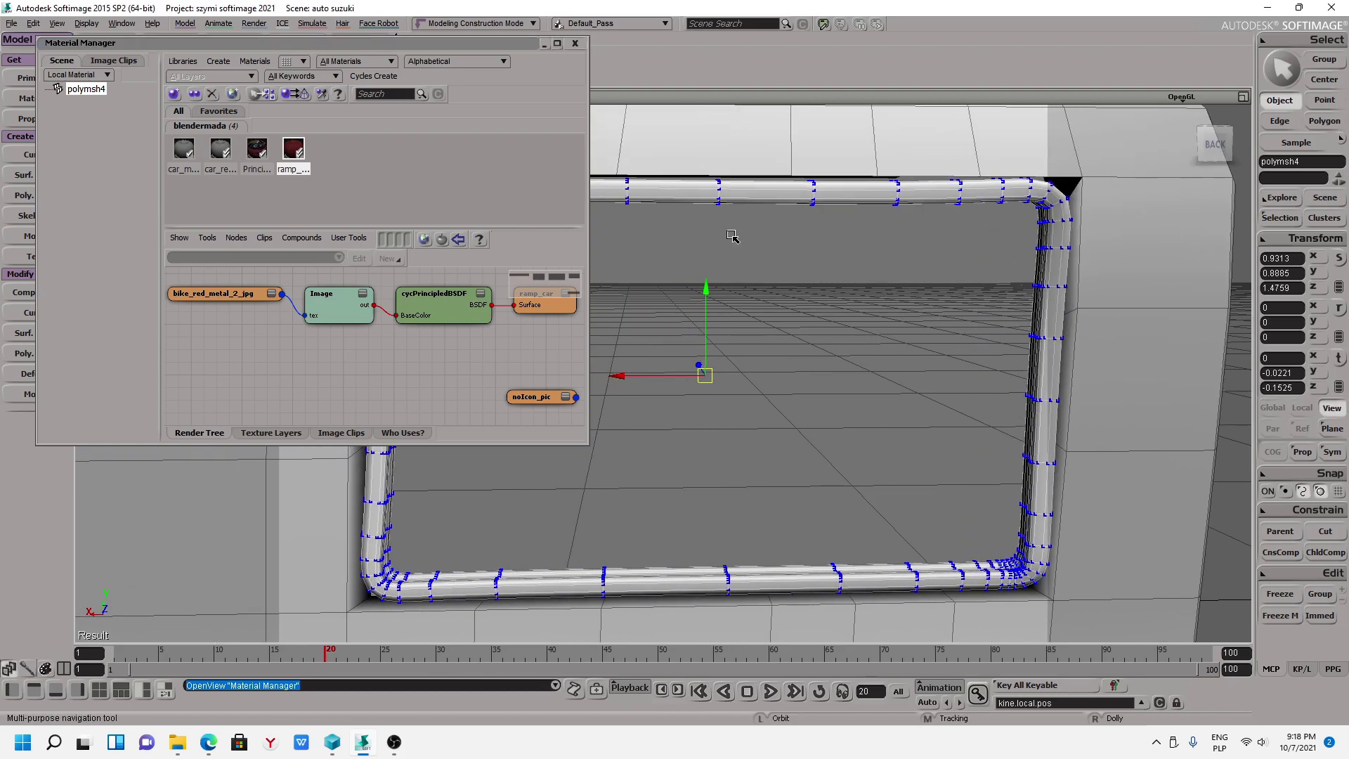
{"action": "left_click", "coordinate": [299, 95]}
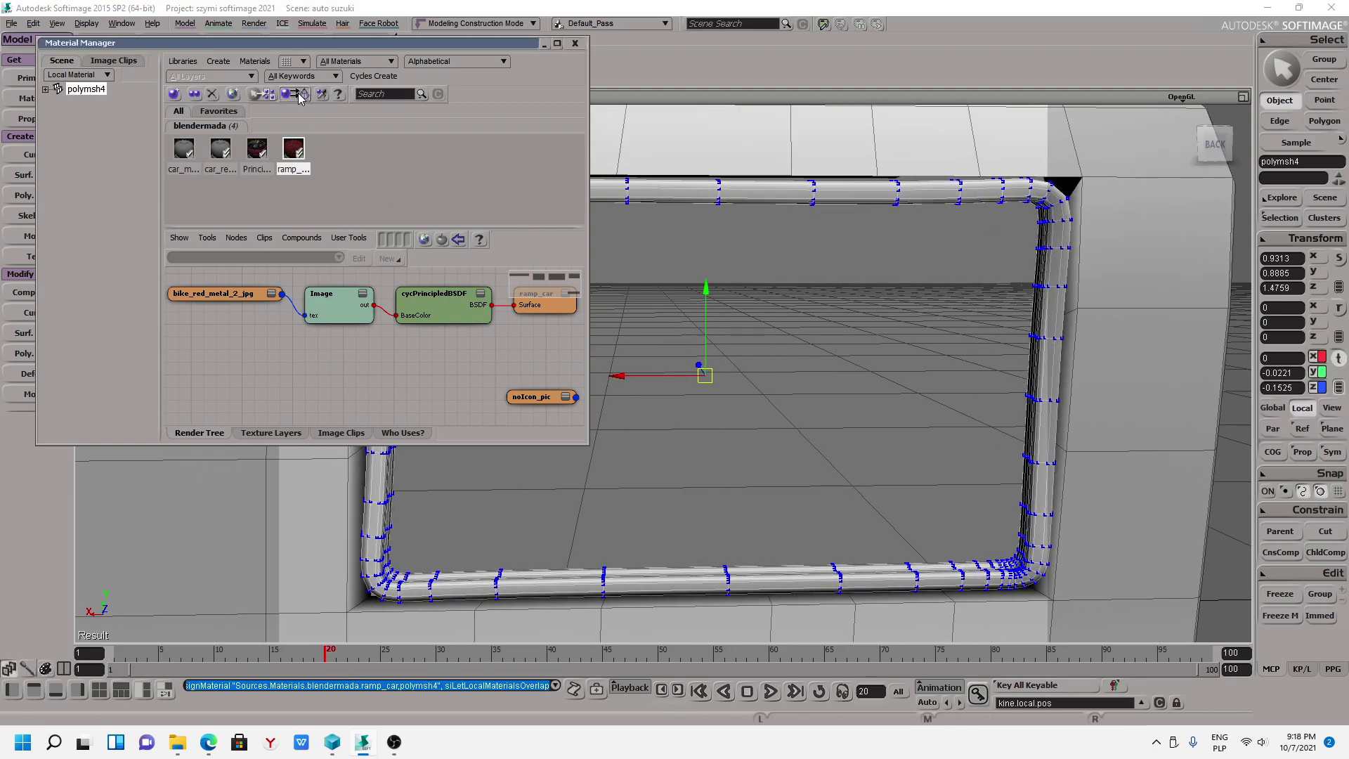
{"action": "key", "text": "s"}
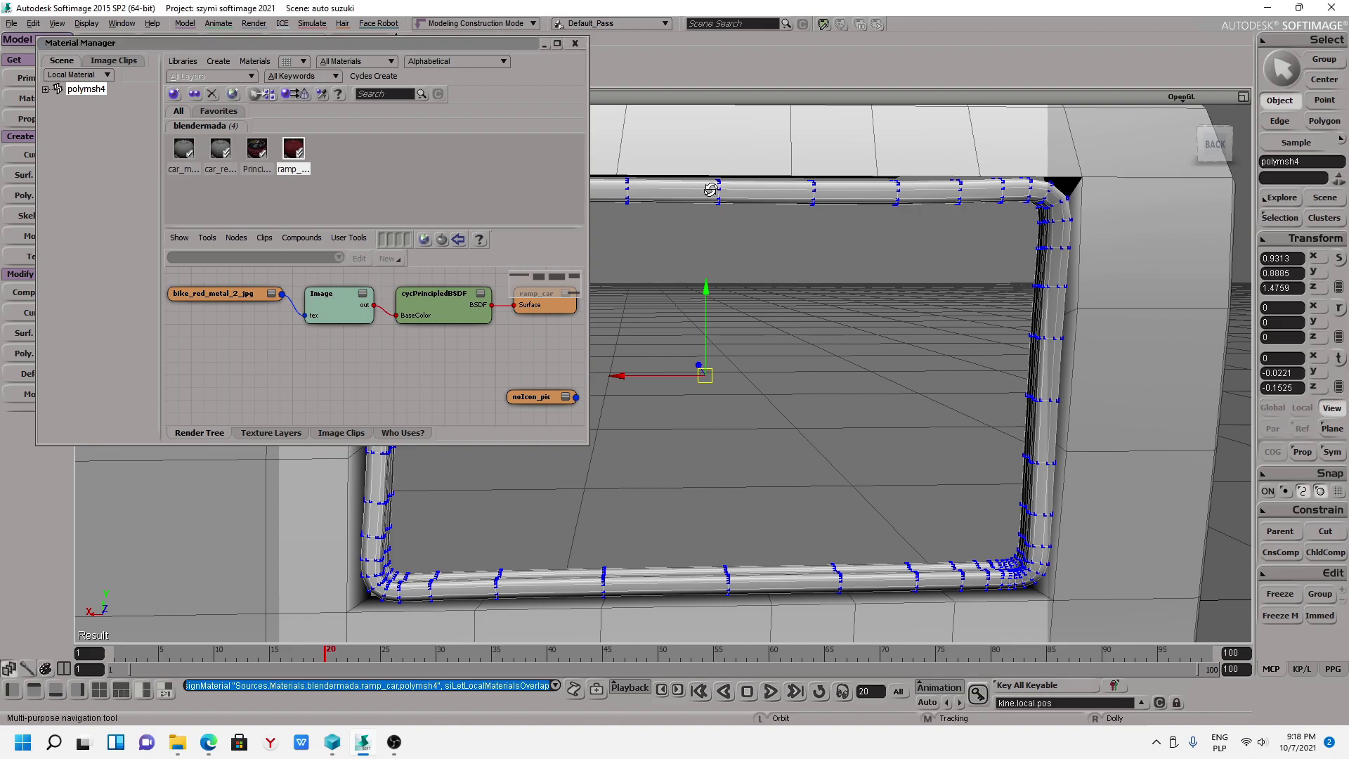
{"action": "left_click_drag", "start_coordinate": [727, 191], "coordinate": [780, 191]}
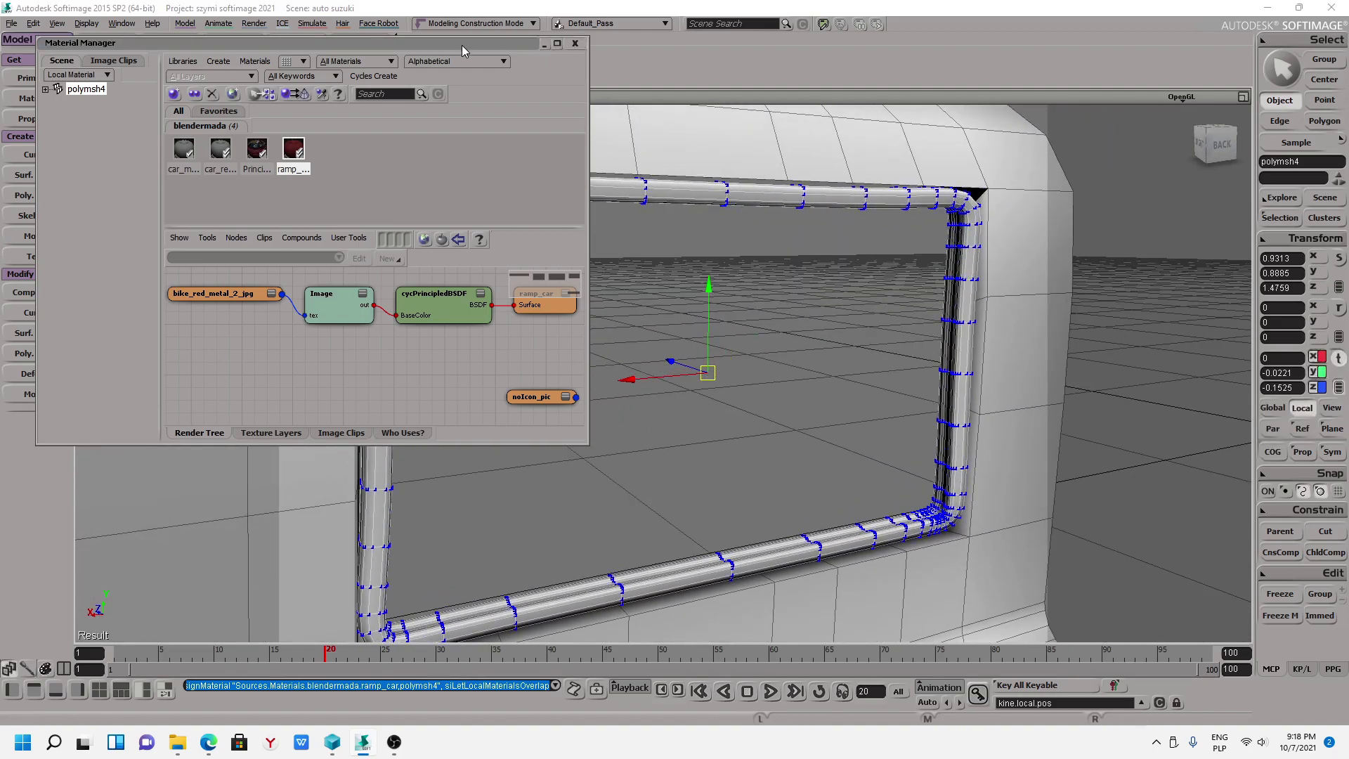
{"action": "left_click_drag", "start_coordinate": [574, 43], "coordinate": [477, 176]}
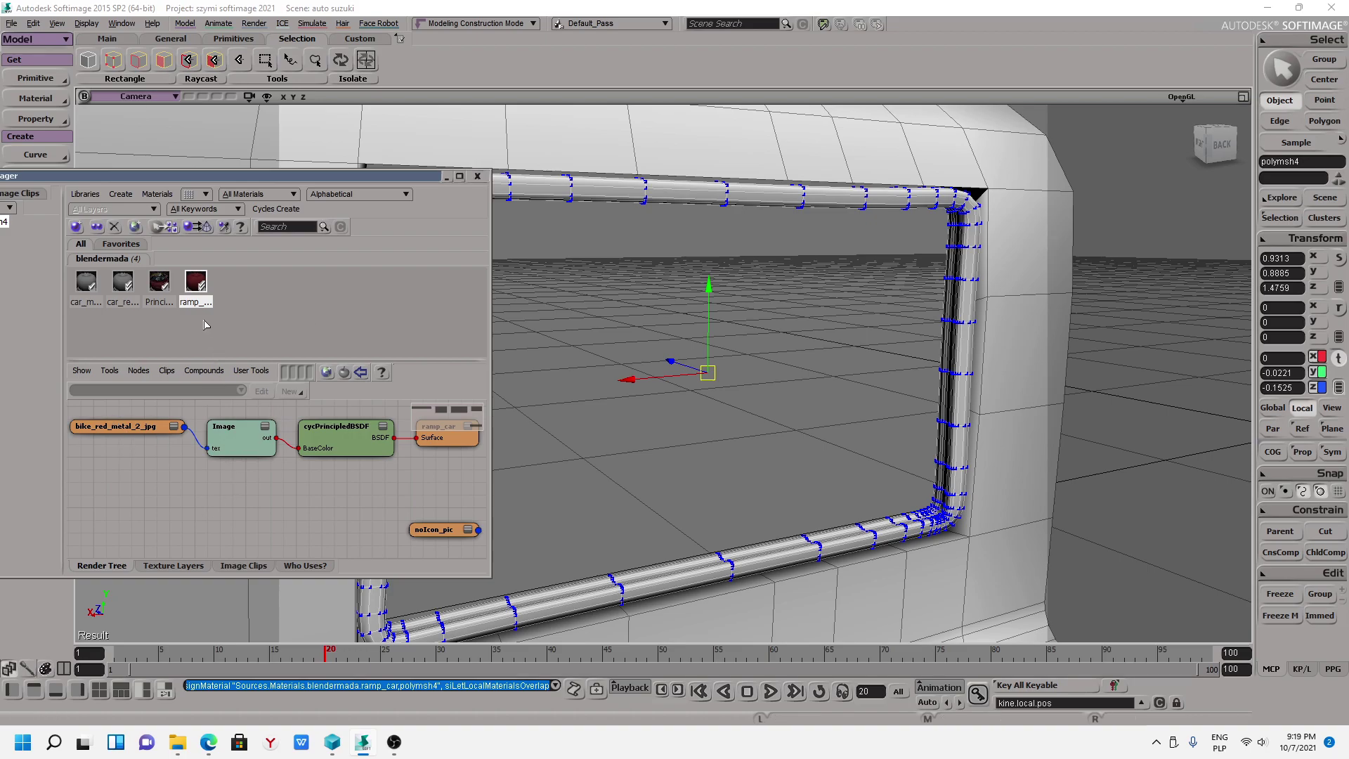
Open the bike_red_metal_2_jpg Image node settings and the new texture projection choices.
{"action": "double_click", "coordinate": [227, 435]}
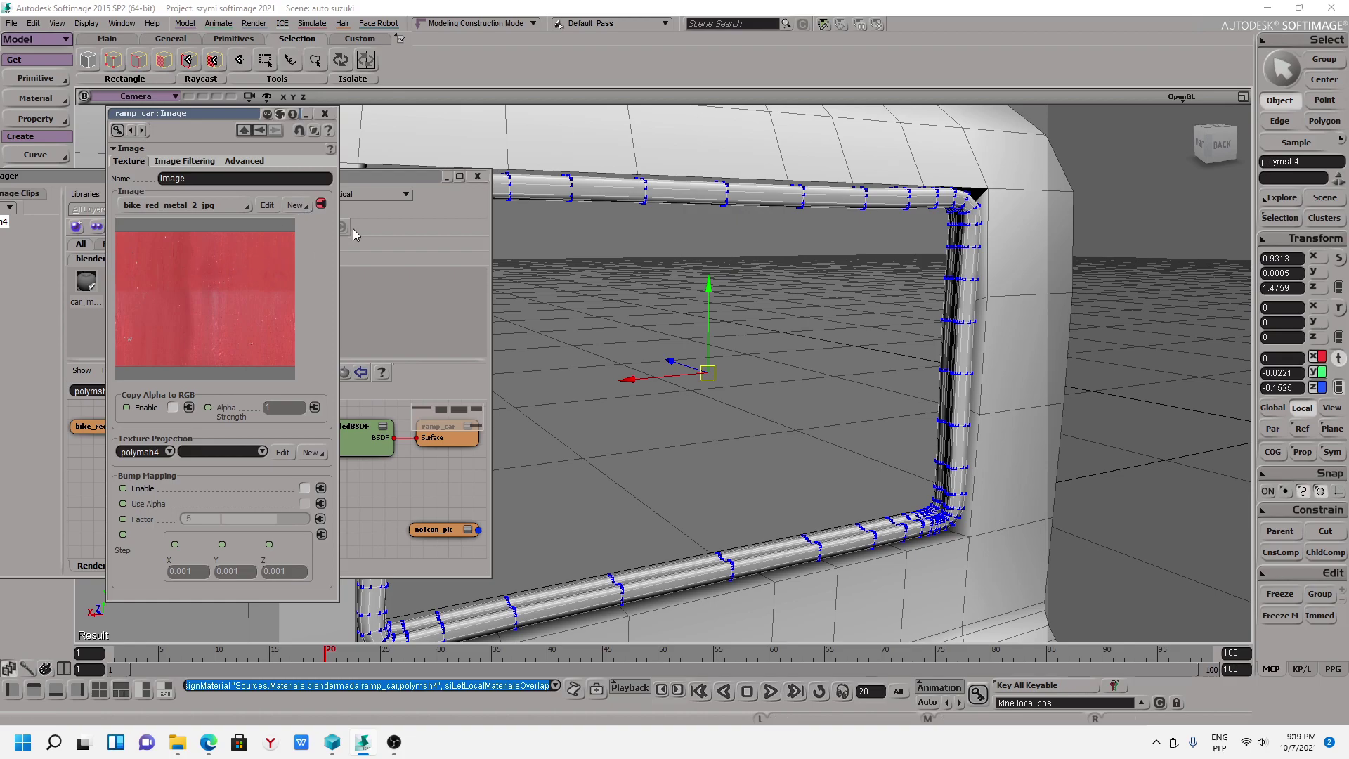
{"action": "left_click", "coordinate": [321, 455]}
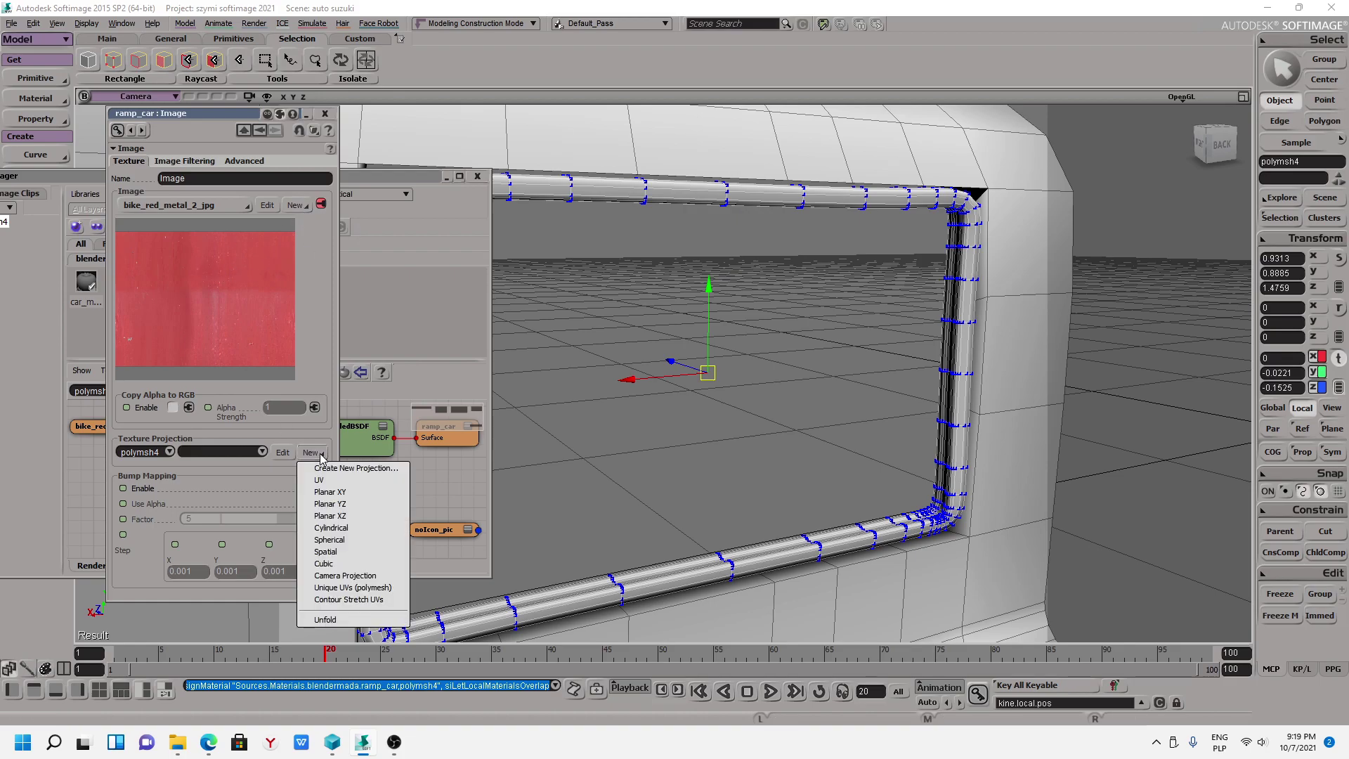
Create a new Unfold UV projection and isolate the tube in the viewport.
{"action": "left_click", "coordinate": [327, 620]}
{"action": "middle_click_drag", "start_coordinate": [707, 340], "coordinate": [848, 271]}
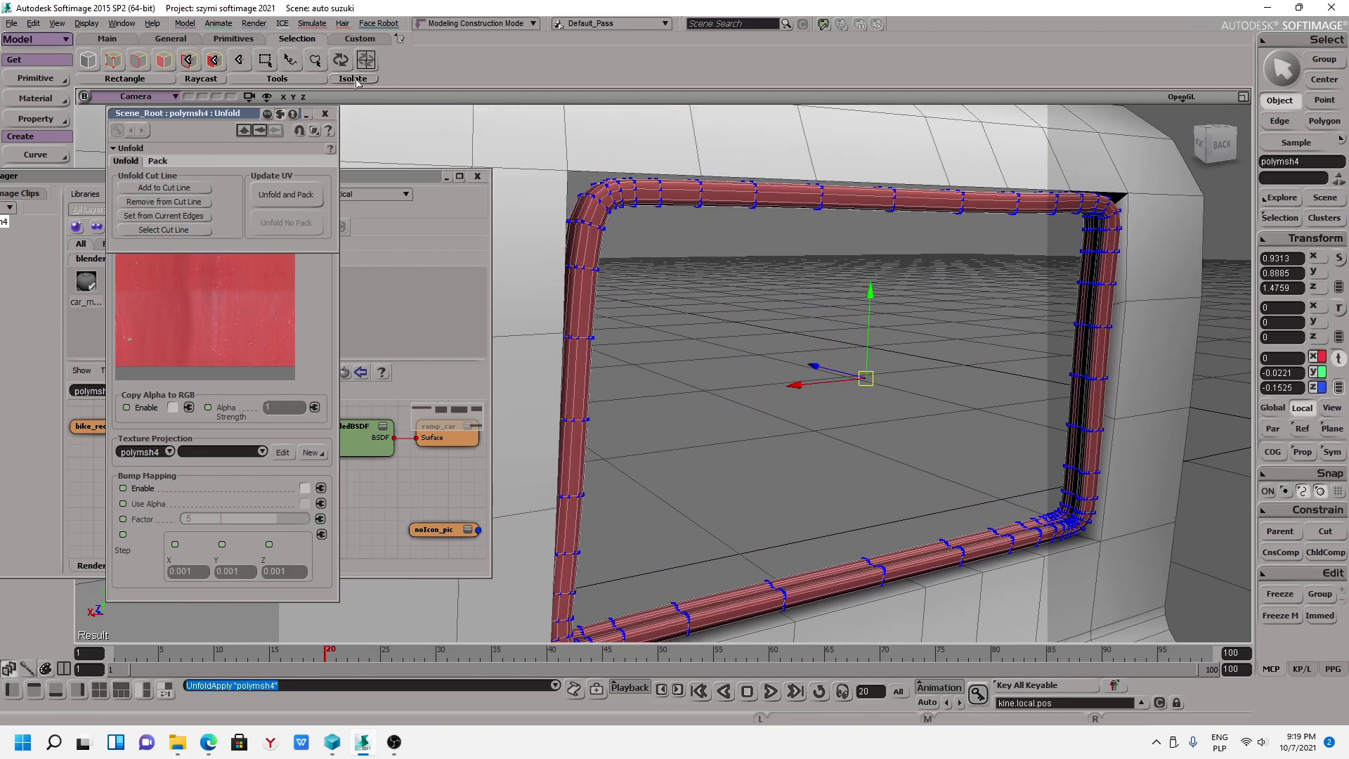
{"action": "left_click", "coordinate": [338, 70]}
{"action": "middle_click_drag", "start_coordinate": [758, 330], "coordinate": [464, 344]}
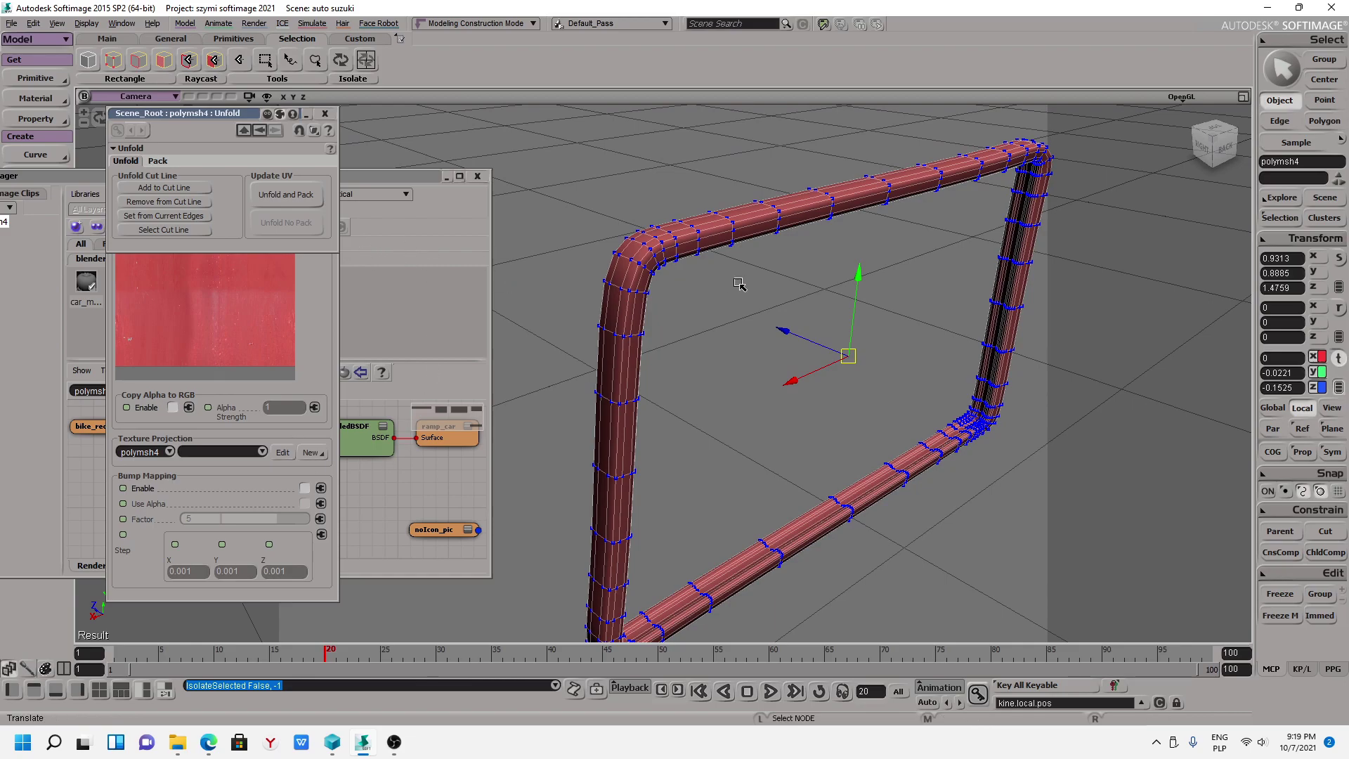
Set a lengthwise edge loop as the unfold cut line, then unfold and pack the UVs.
{"action": "key", "text": "space"}
{"action": "key", "text": "m"}
{"action": "double_click", "coordinate": [619, 383]}
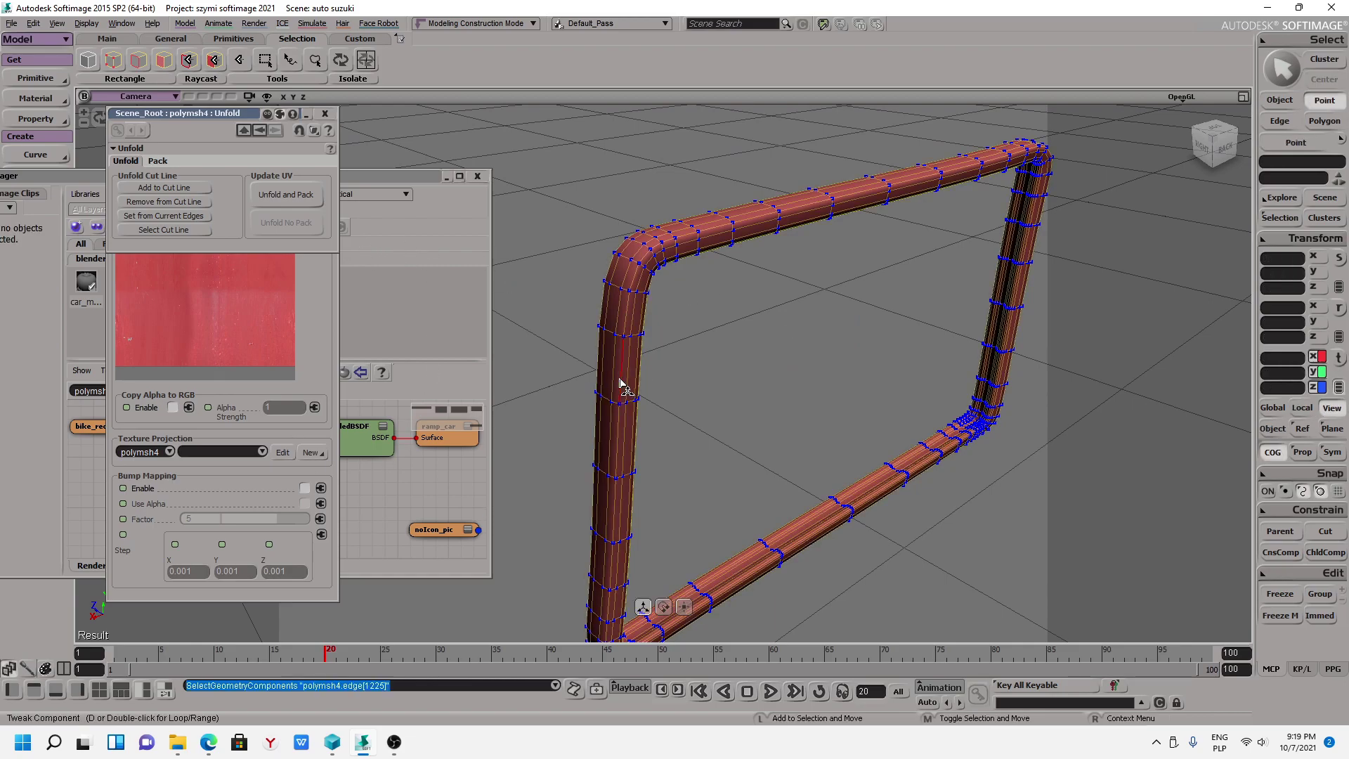
{"action": "double_click", "coordinate": [645, 358]}
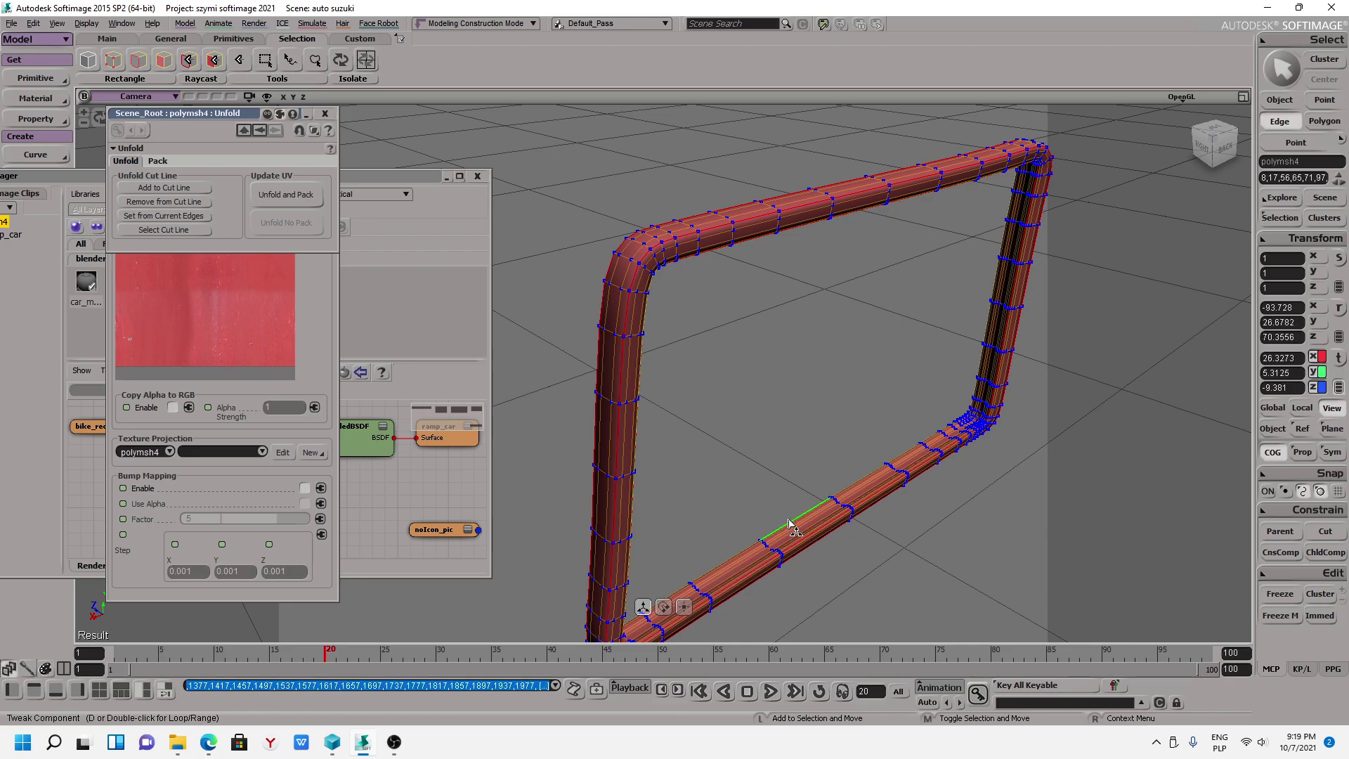
{"action": "double_click", "coordinate": [788, 521]}
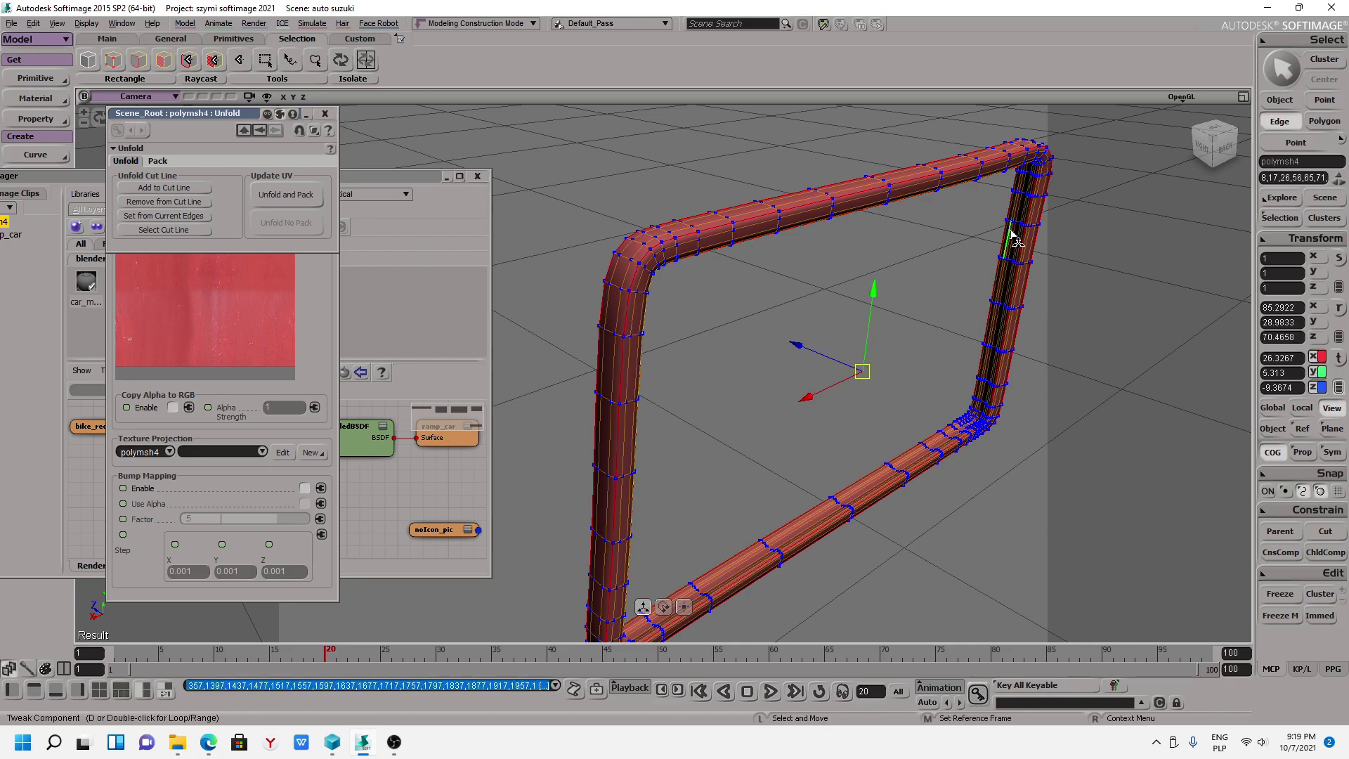
{"action": "left_click_drag", "start_coordinate": [1009, 235], "coordinate": [986, 247]}
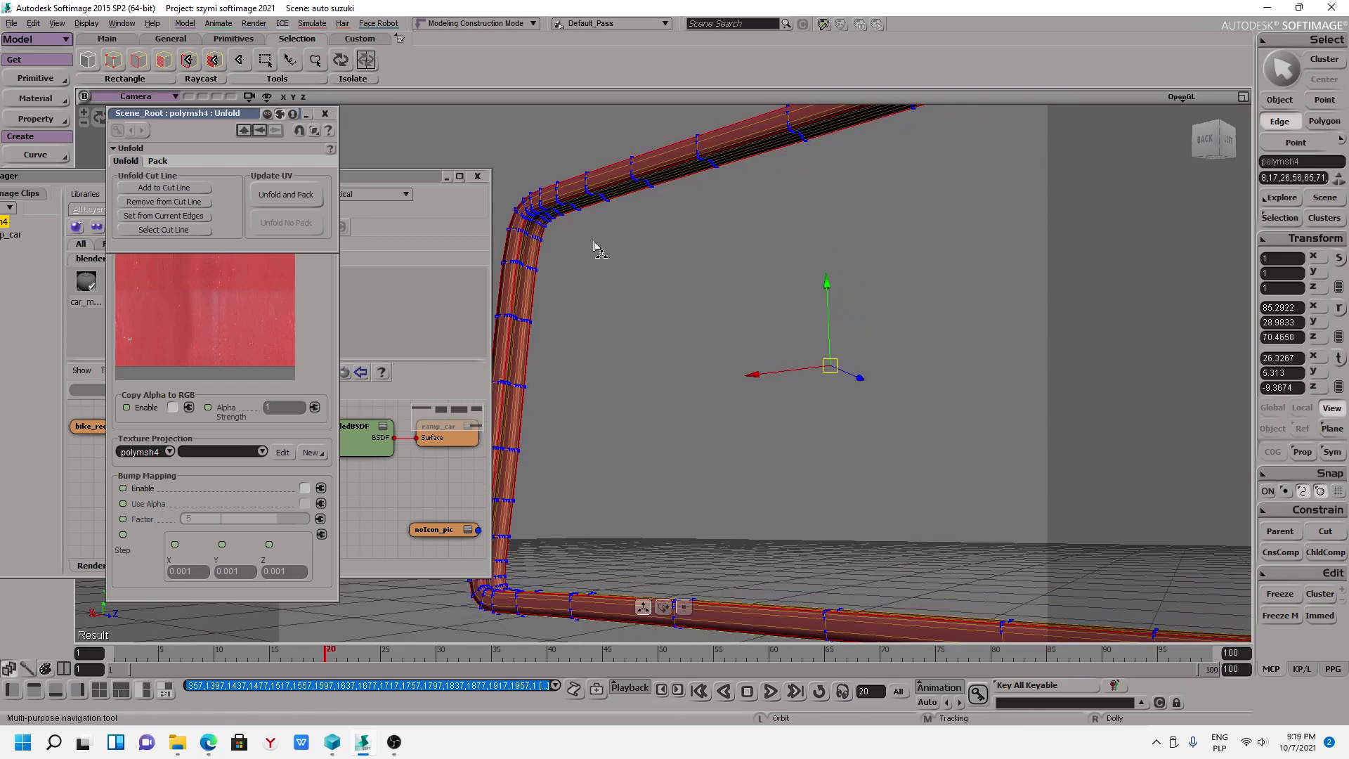
{"action": "left_click", "coordinate": [163, 220]}
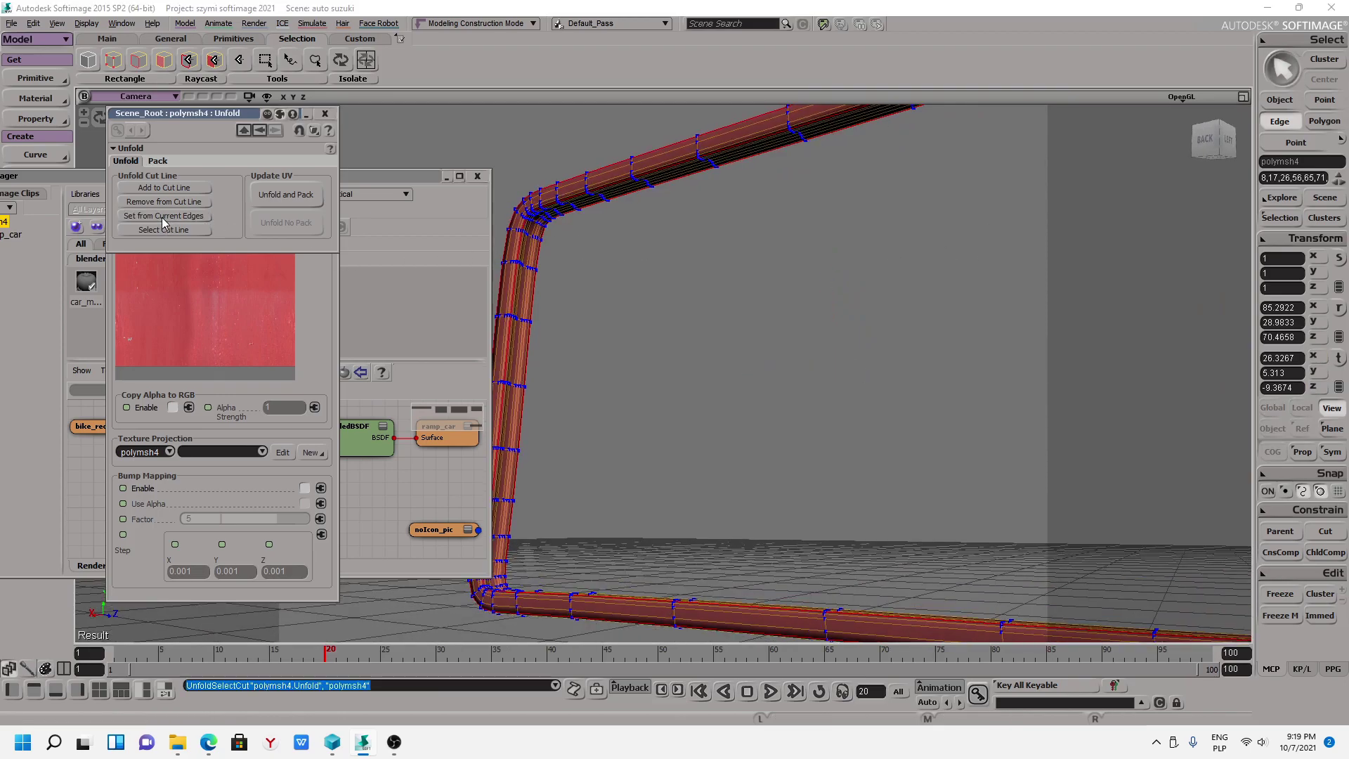
{"action": "left_click", "coordinate": [282, 200]}
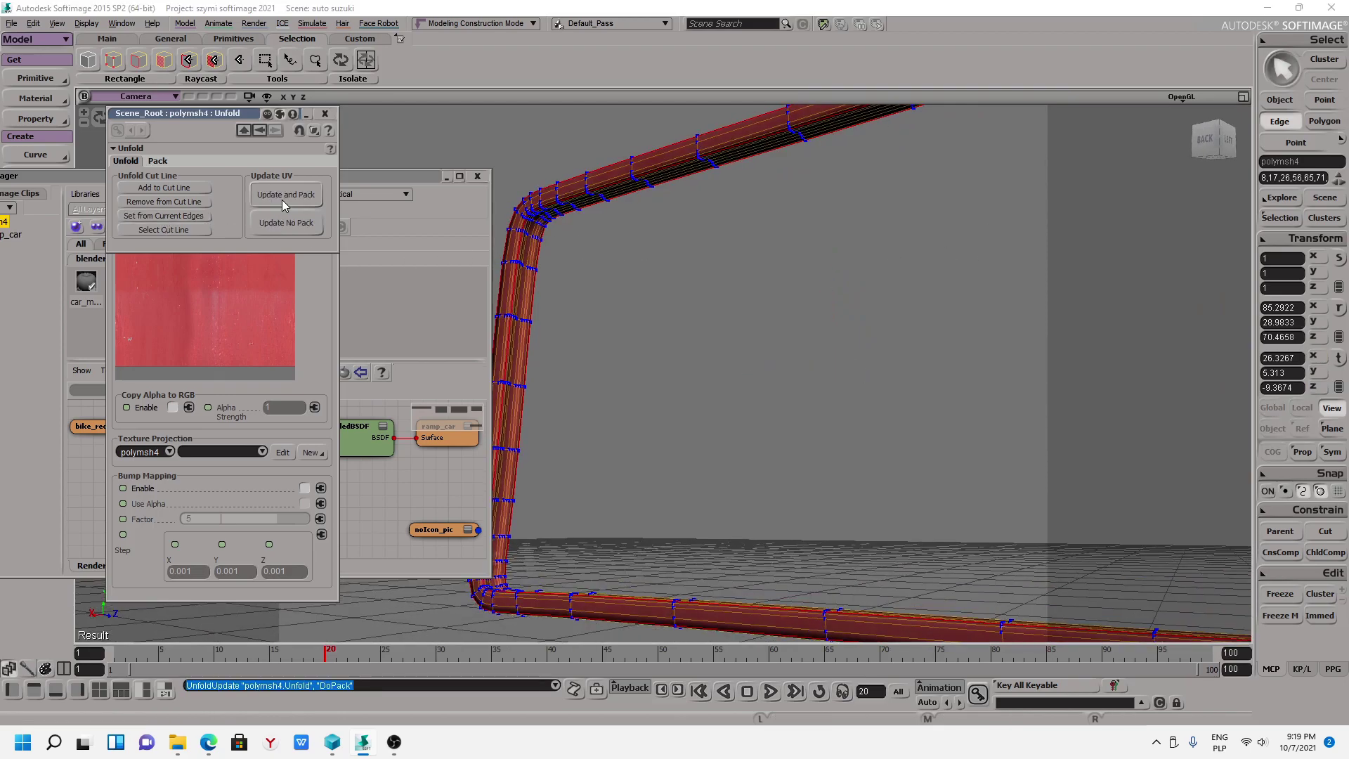
{"action": "left_click", "coordinate": [326, 114]}
{"action": "left_click", "coordinate": [326, 114]}
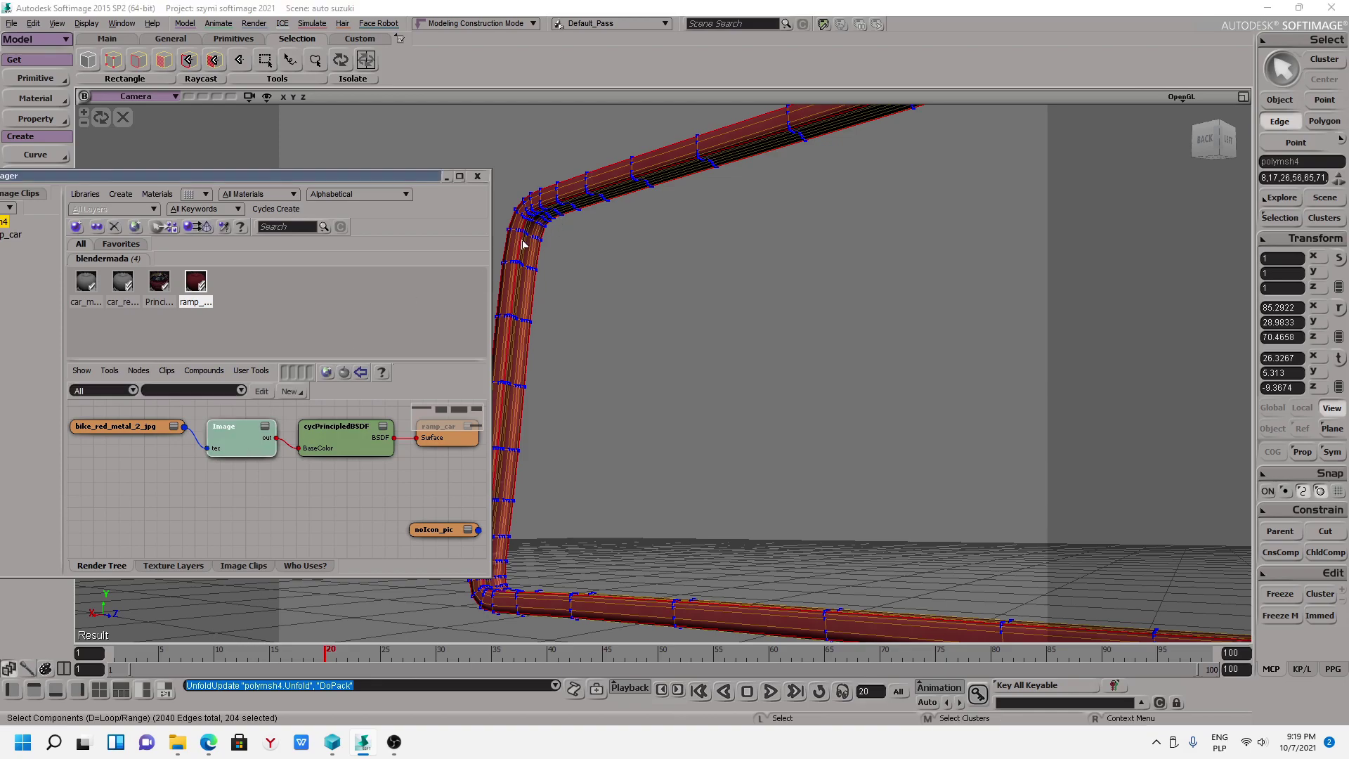
Orbit around the tube and briefly review the Image node's UV transform settings.
{"action": "scroll", "coordinate": [597, 342], "scroll_direction": "down", "scroll_amount": 2}
{"action": "key", "text": "s"}
{"action": "mouse_move", "coordinate": [598, 342]}
{"action": "left_mouse_down"}
{"action": "mouse_move", "coordinate": [716, 391]}
{"action": "mouse_move", "coordinate": [536, 337]}
{"action": "mouse_move", "coordinate": [621, 394]}
{"action": "mouse_move", "coordinate": [670, 401]}
{"action": "left_mouse_up"}
{"action": "double_click", "coordinate": [231, 441]}
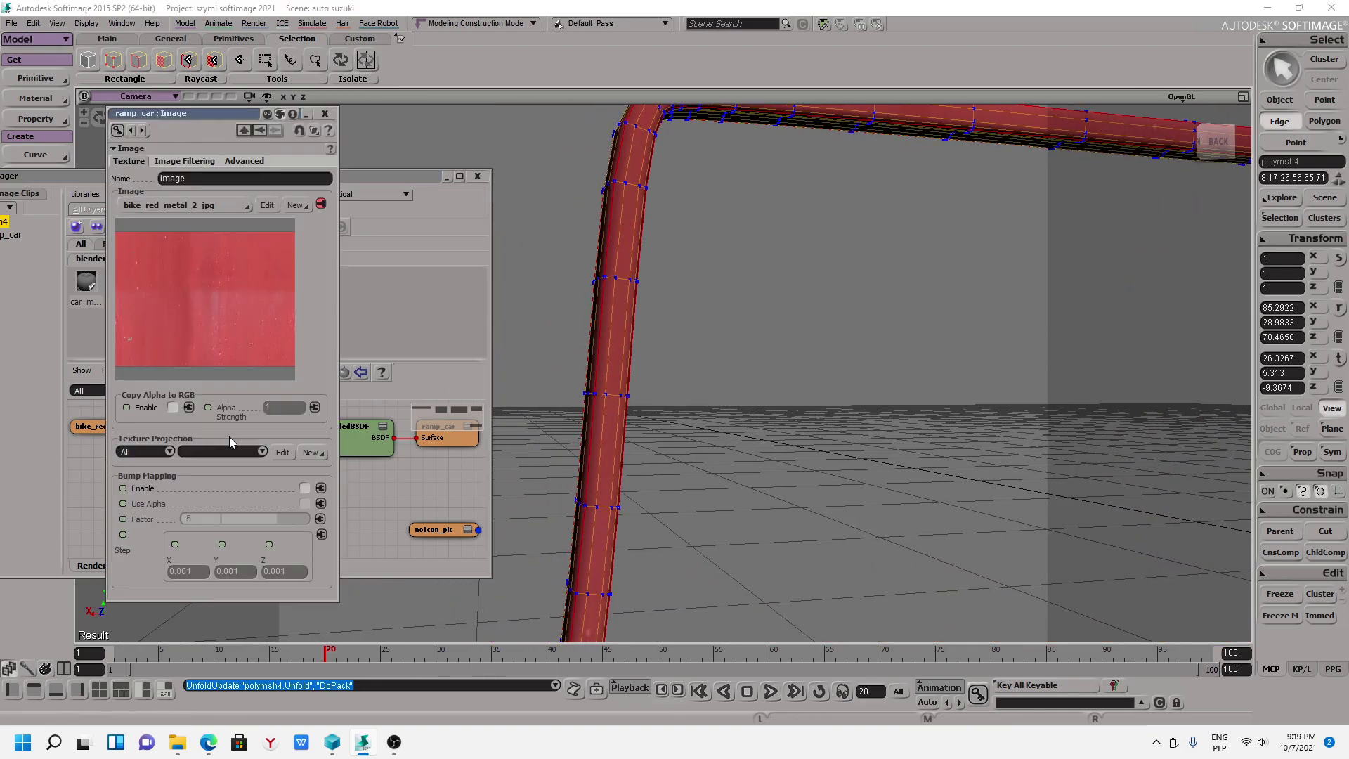
{"action": "left_click", "coordinate": [281, 451]}
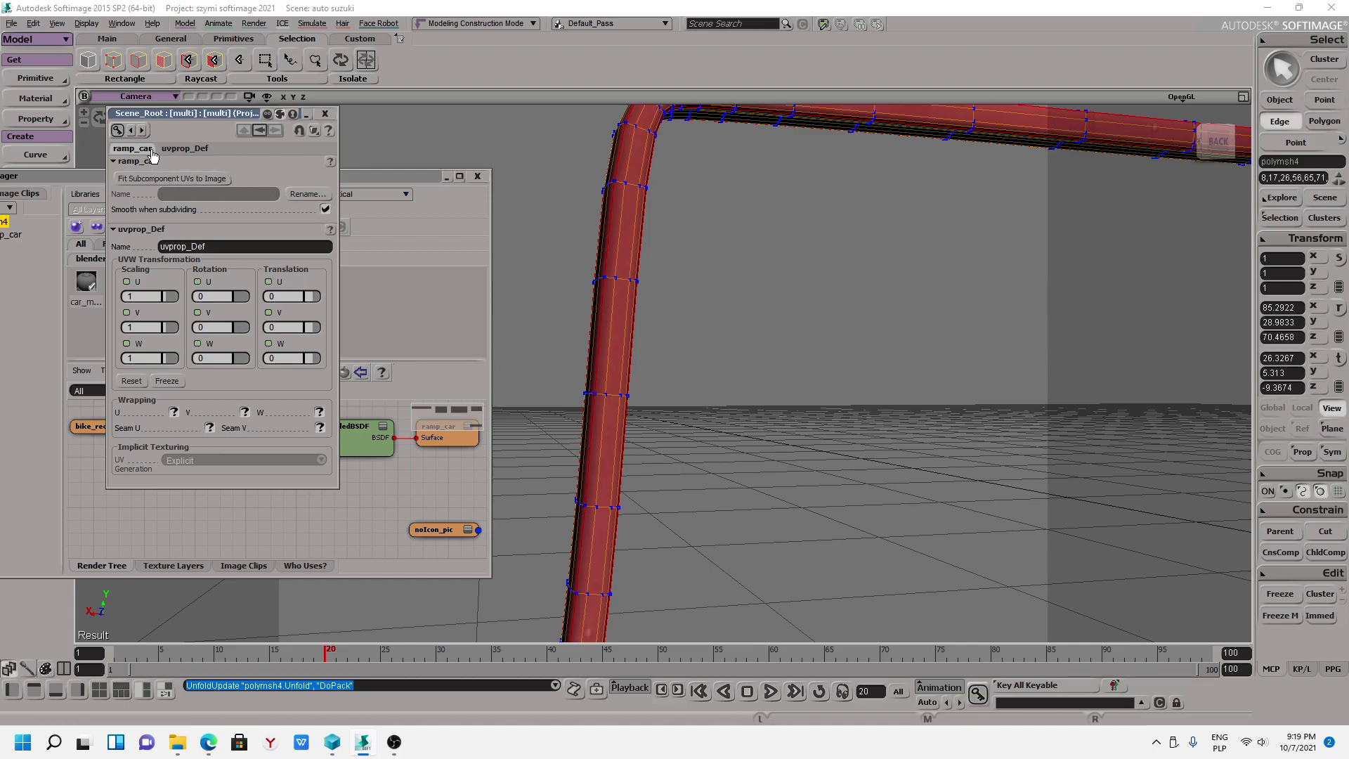
{"action": "left_click", "coordinate": [323, 115]}
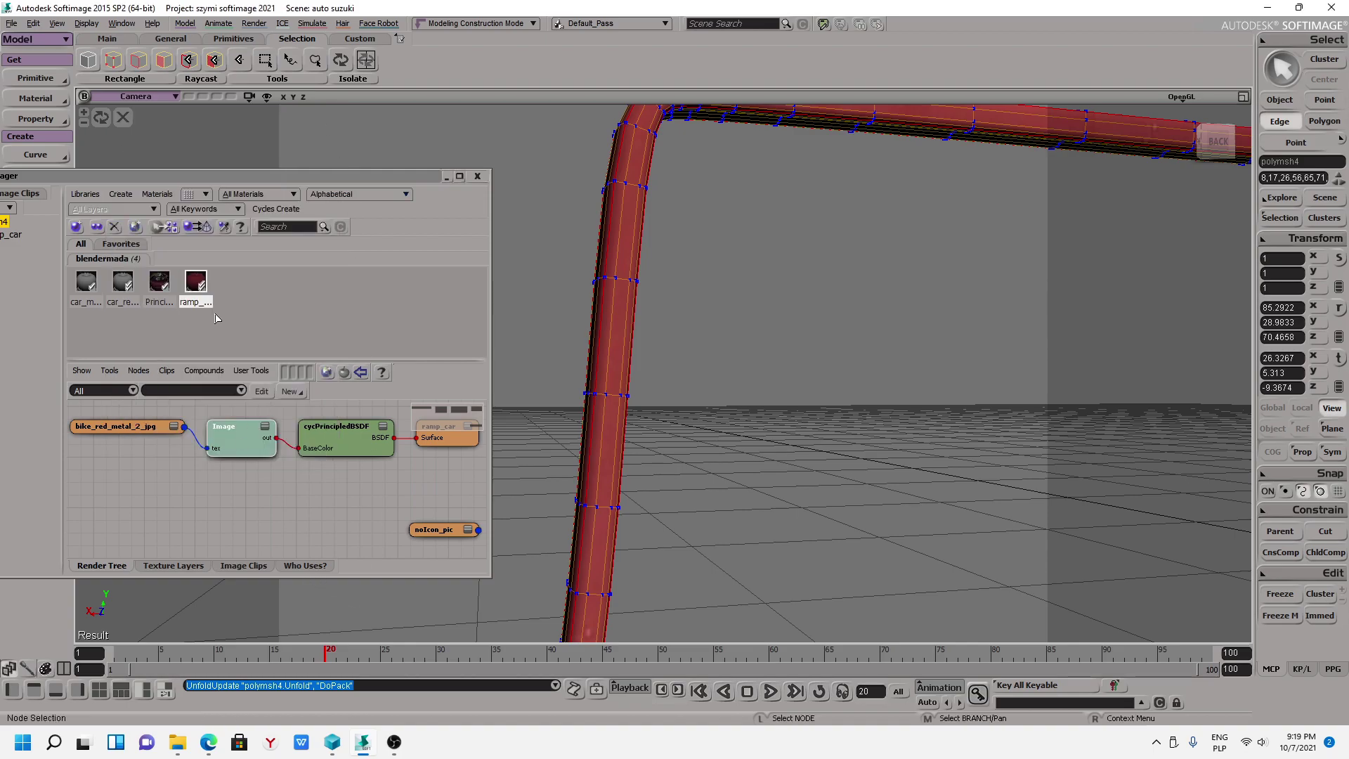
Frame the whole tube loop from above and restore the four-view layout.
{"action": "key", "text": "f"}
{"action": "mouse_move", "coordinate": [765, 356]}
{"action": "middle_mouse_down"}
{"action": "mouse_move", "coordinate": [927, 365]}
{"action": "mouse_move", "coordinate": [921, 385]}
{"action": "mouse_move", "coordinate": [810, 373]}
{"action": "mouse_move", "coordinate": [713, 458]}
{"action": "mouse_move", "coordinate": [687, 452]}
{"action": "mouse_move", "coordinate": [699, 457]}
{"action": "middle_mouse_up"}
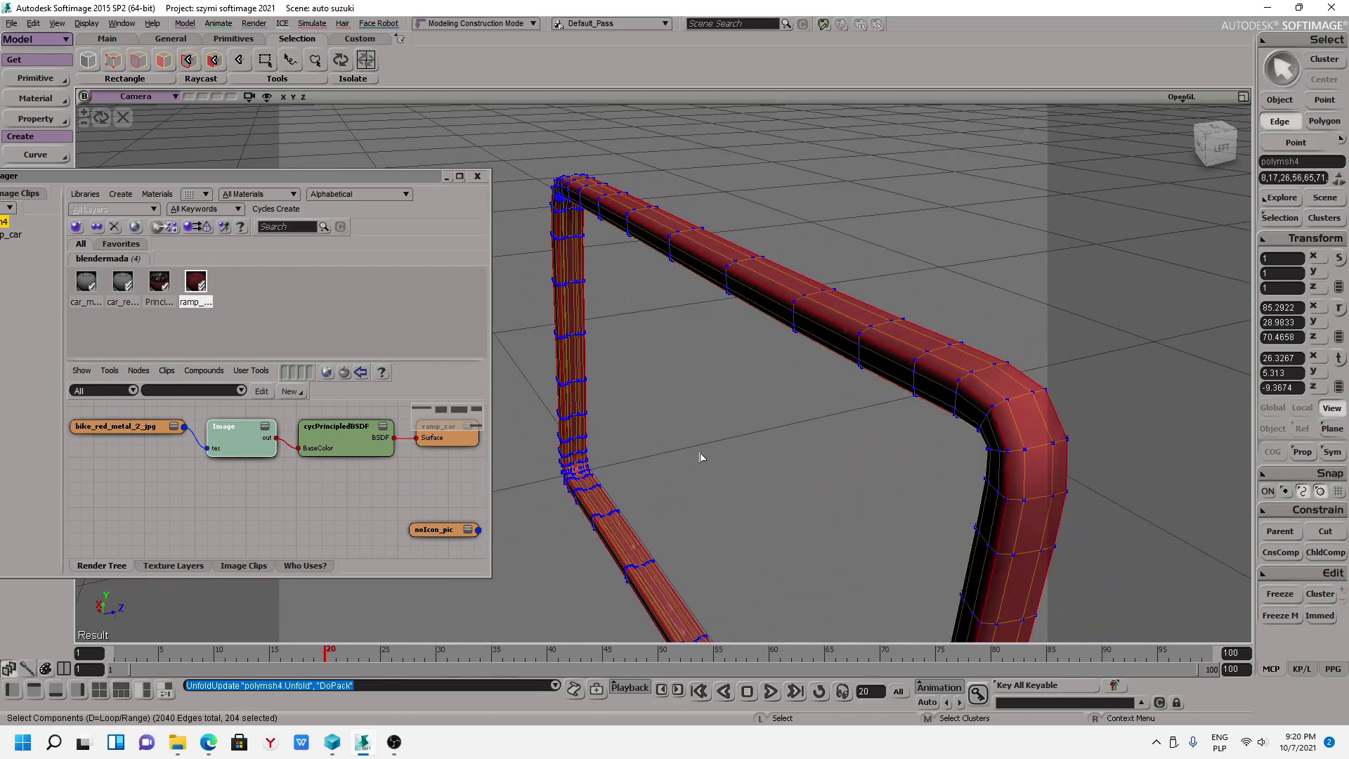
{"action": "left_click", "coordinate": [1244, 106]}
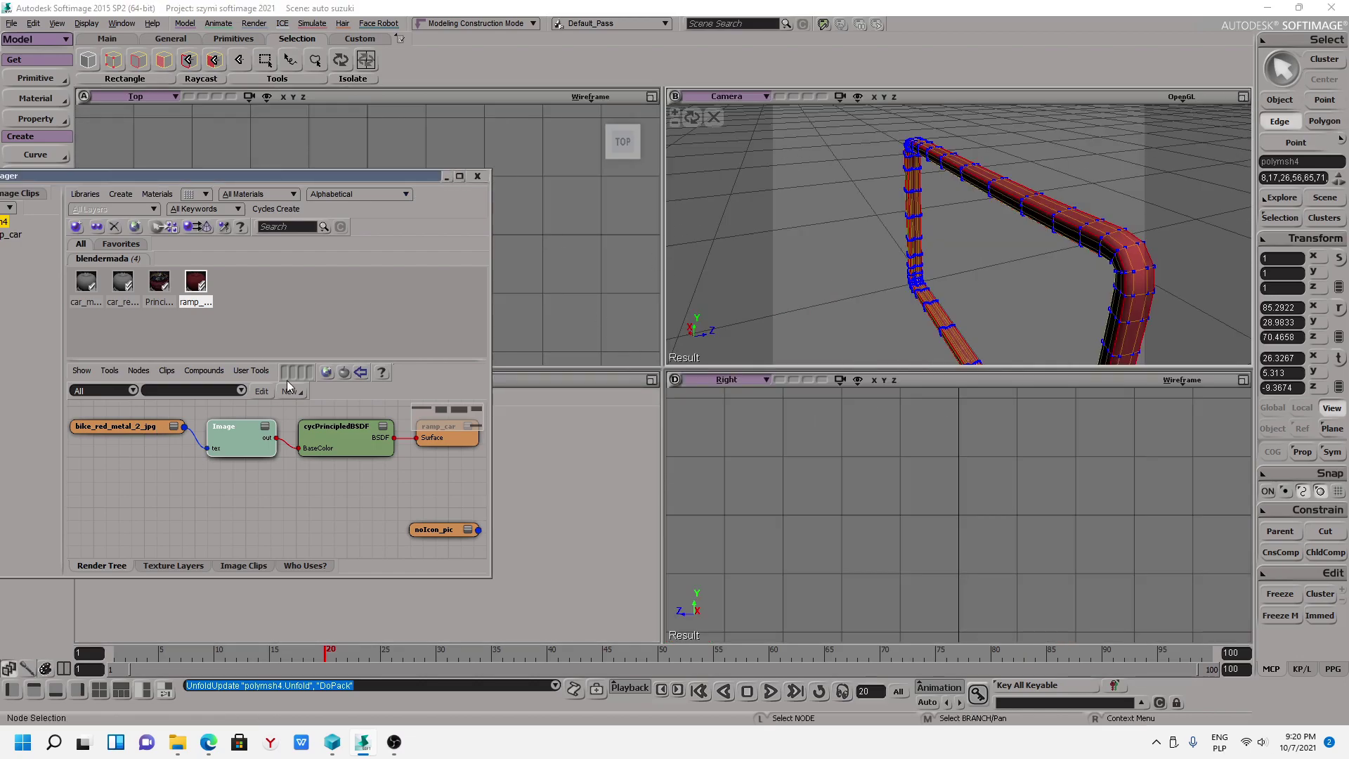
Close the Material Manager and switch the lower-left pane to the Texture Editor.
{"action": "left_click", "coordinate": [478, 175]}
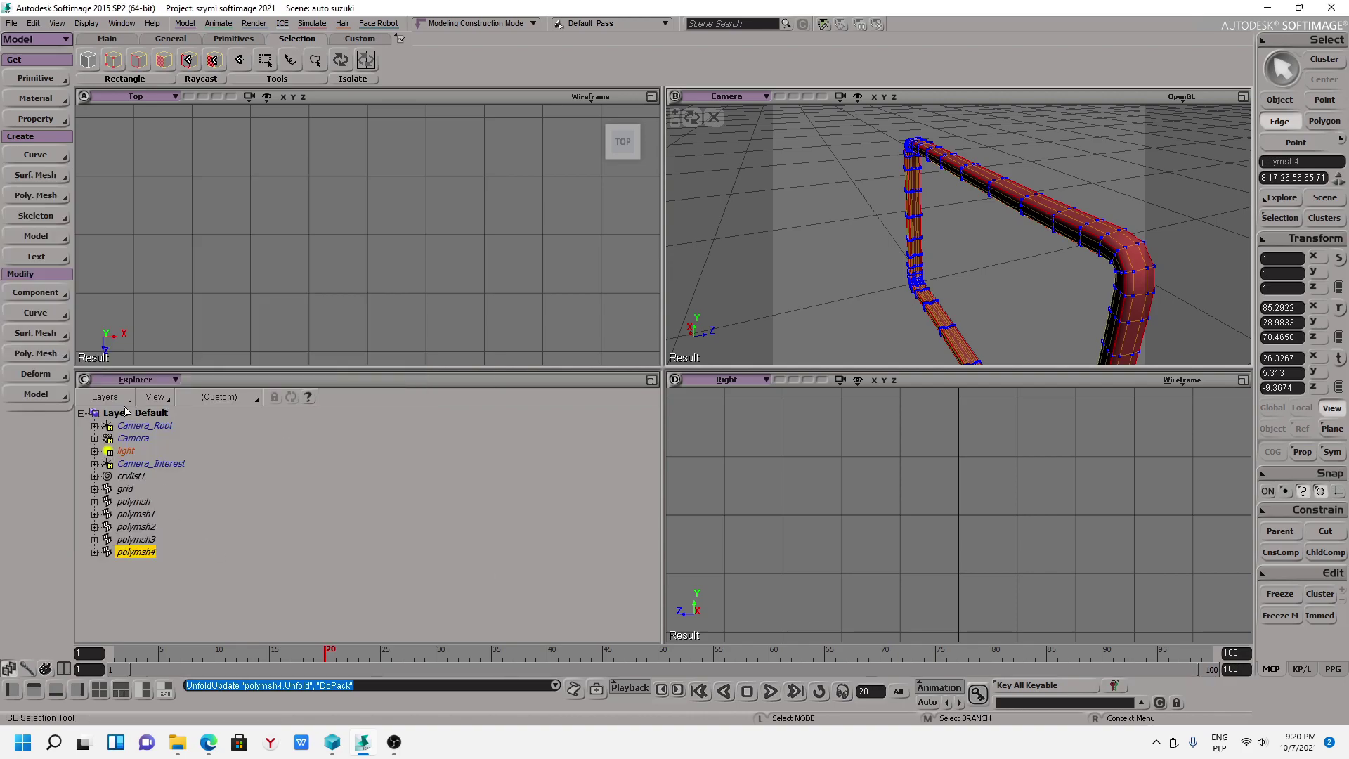
{"action": "left_click", "coordinate": [135, 382]}
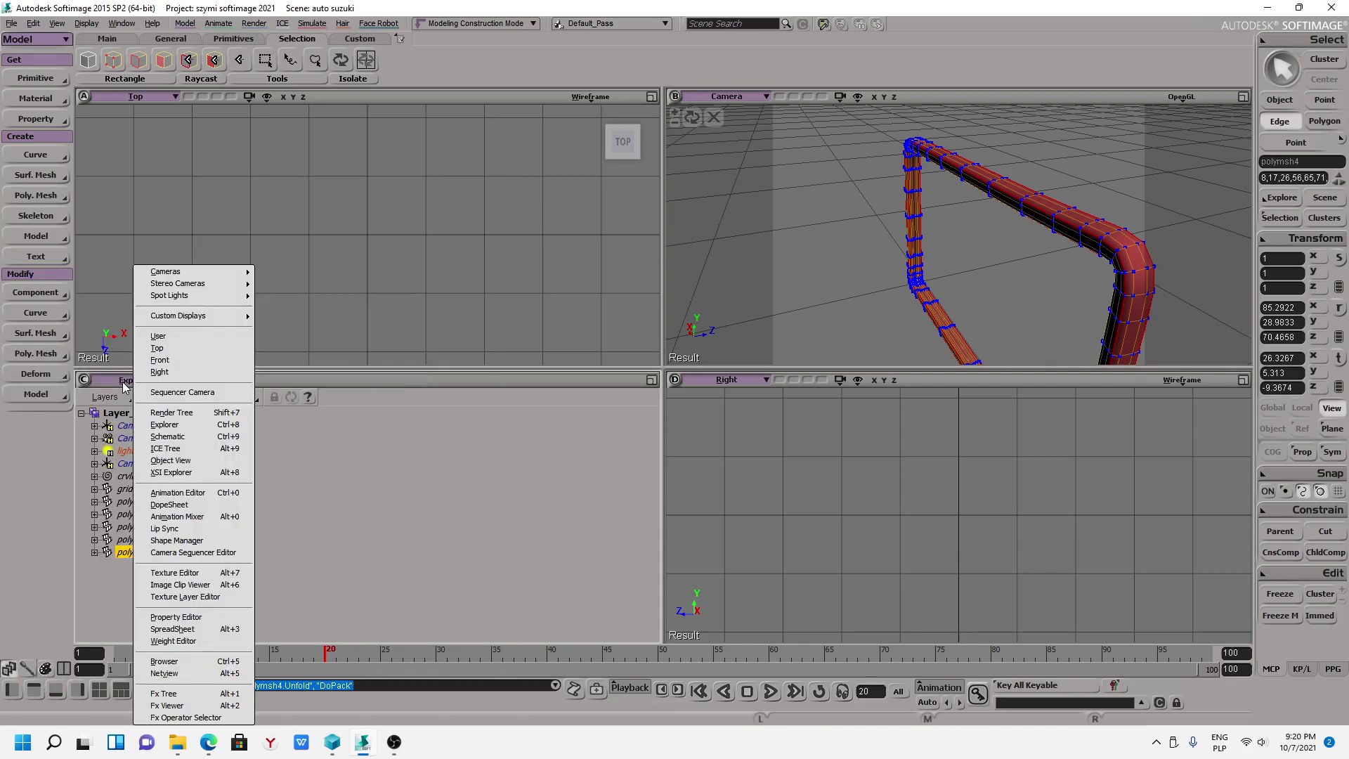
{"action": "left_click", "coordinate": [1249, 101]}
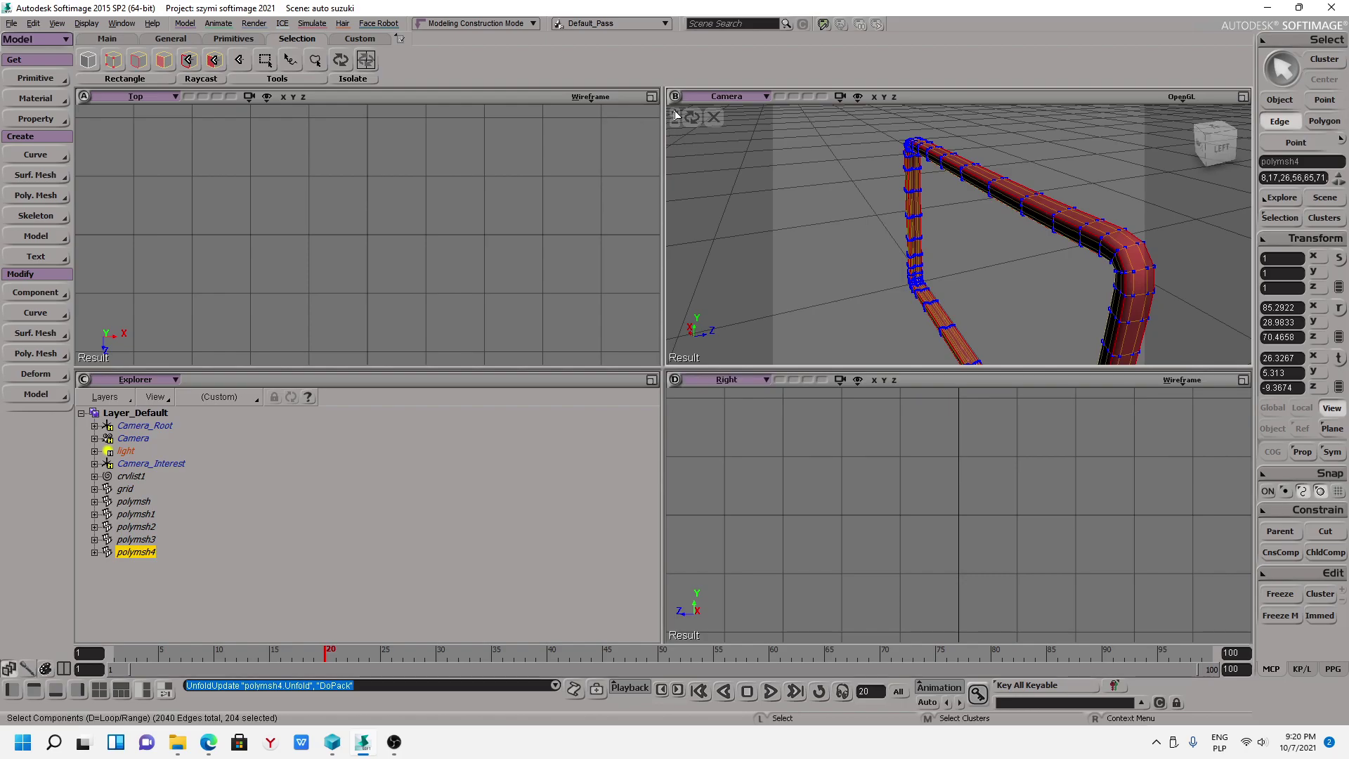
{"action": "left_click", "coordinate": [132, 380]}
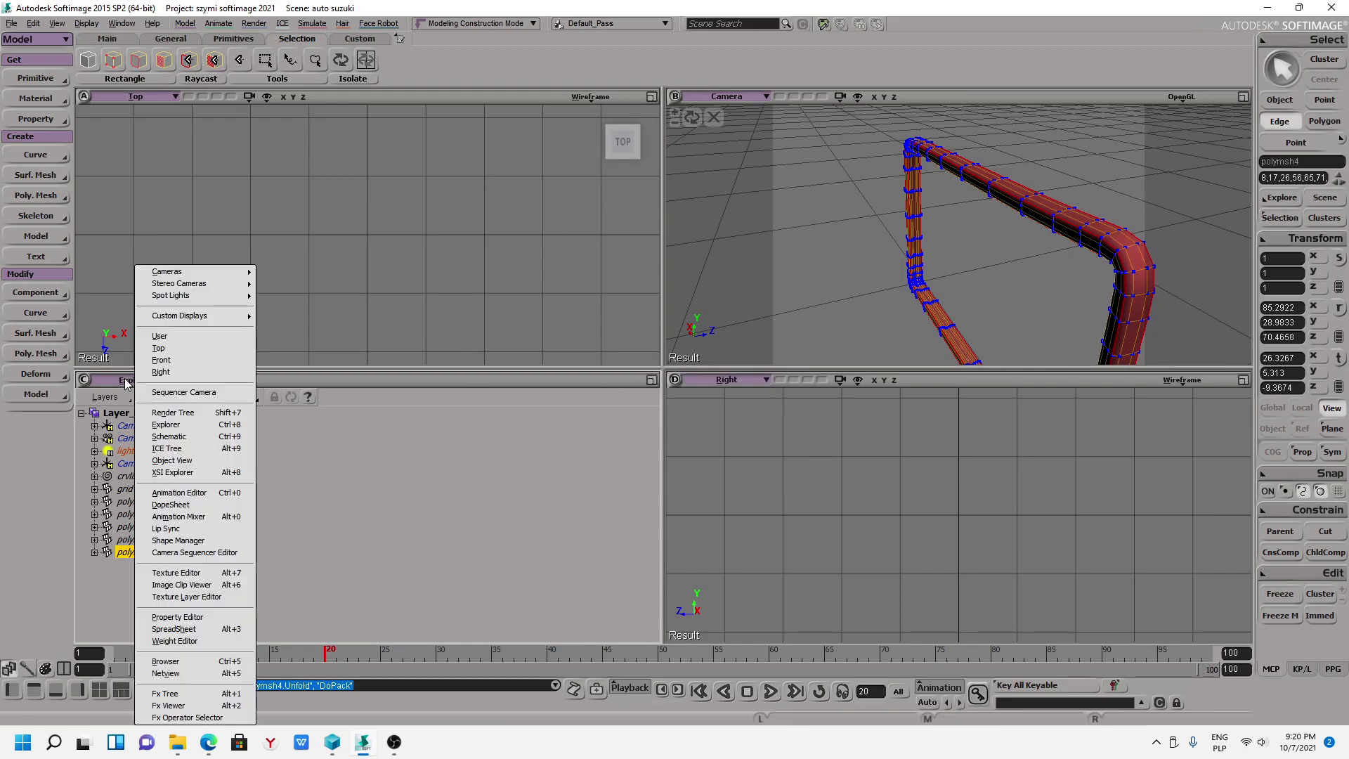
{"action": "left_click", "coordinate": [119, 380]}
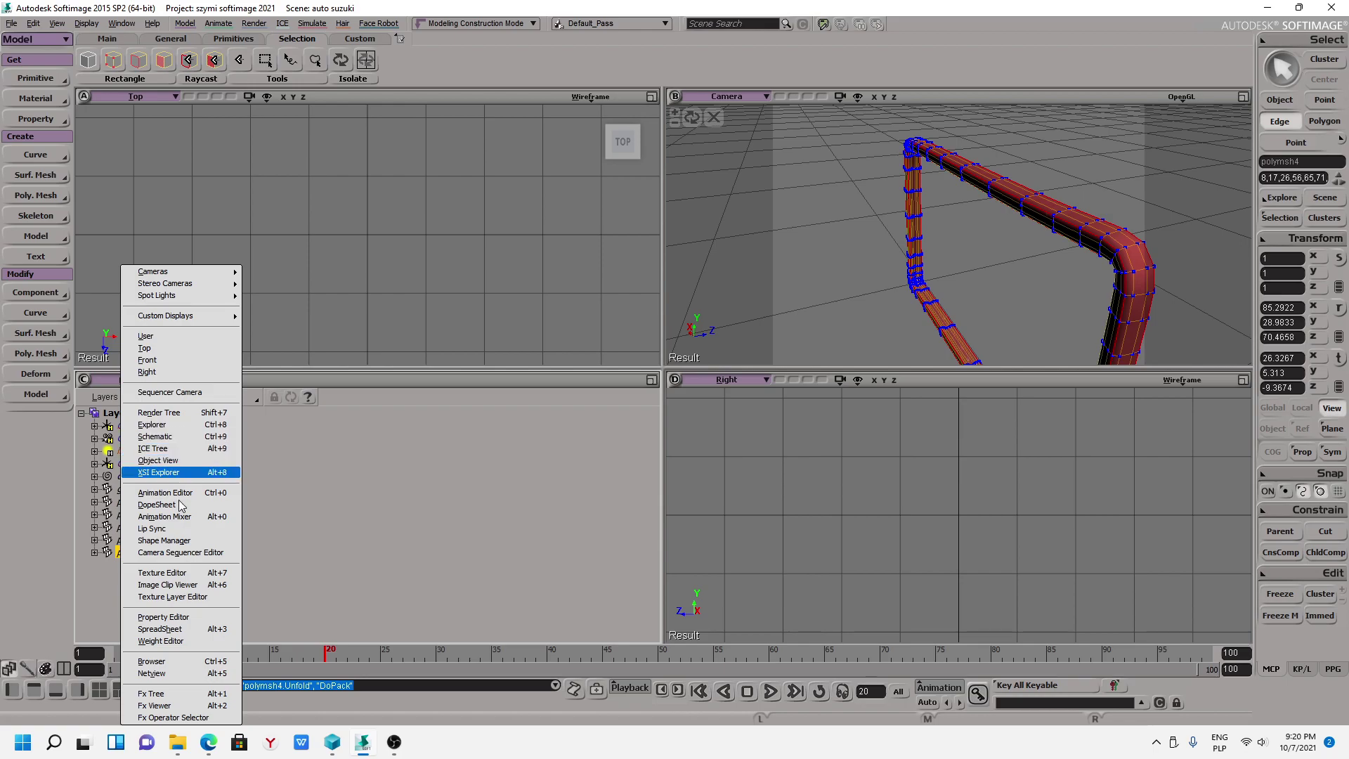
{"action": "left_click", "coordinate": [163, 573]}
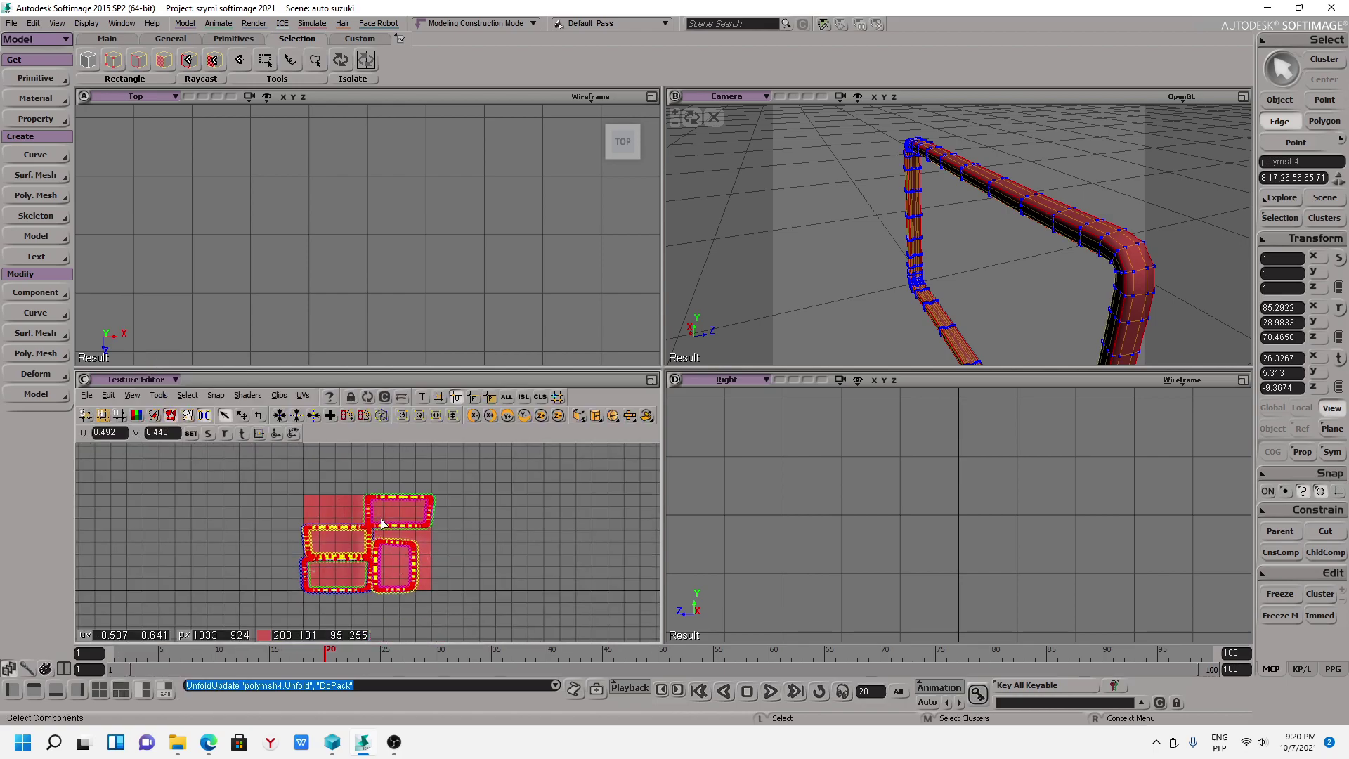
Select all the tube's UVs and scale them up vertically and horizontally.
{"action": "key", "text": "ctrl+a"}
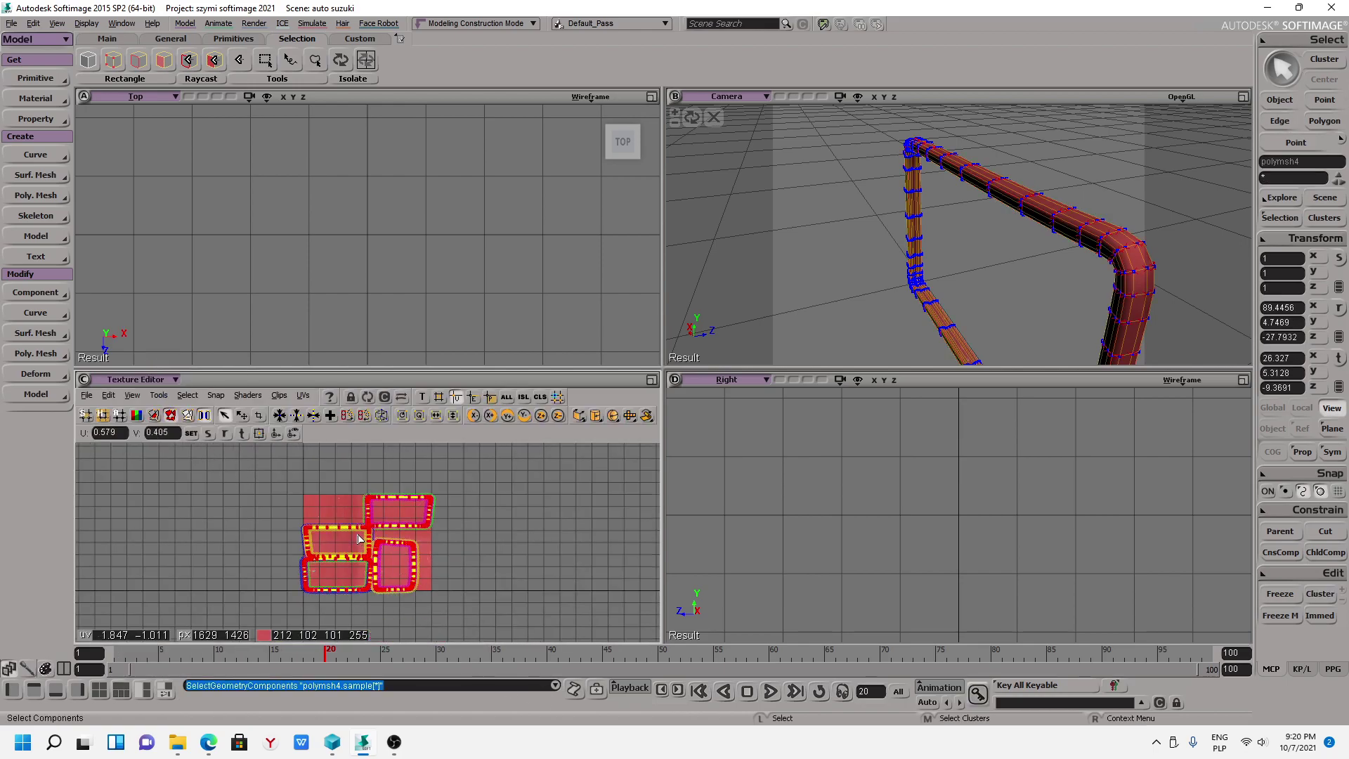
{"action": "key", "text": "x"}
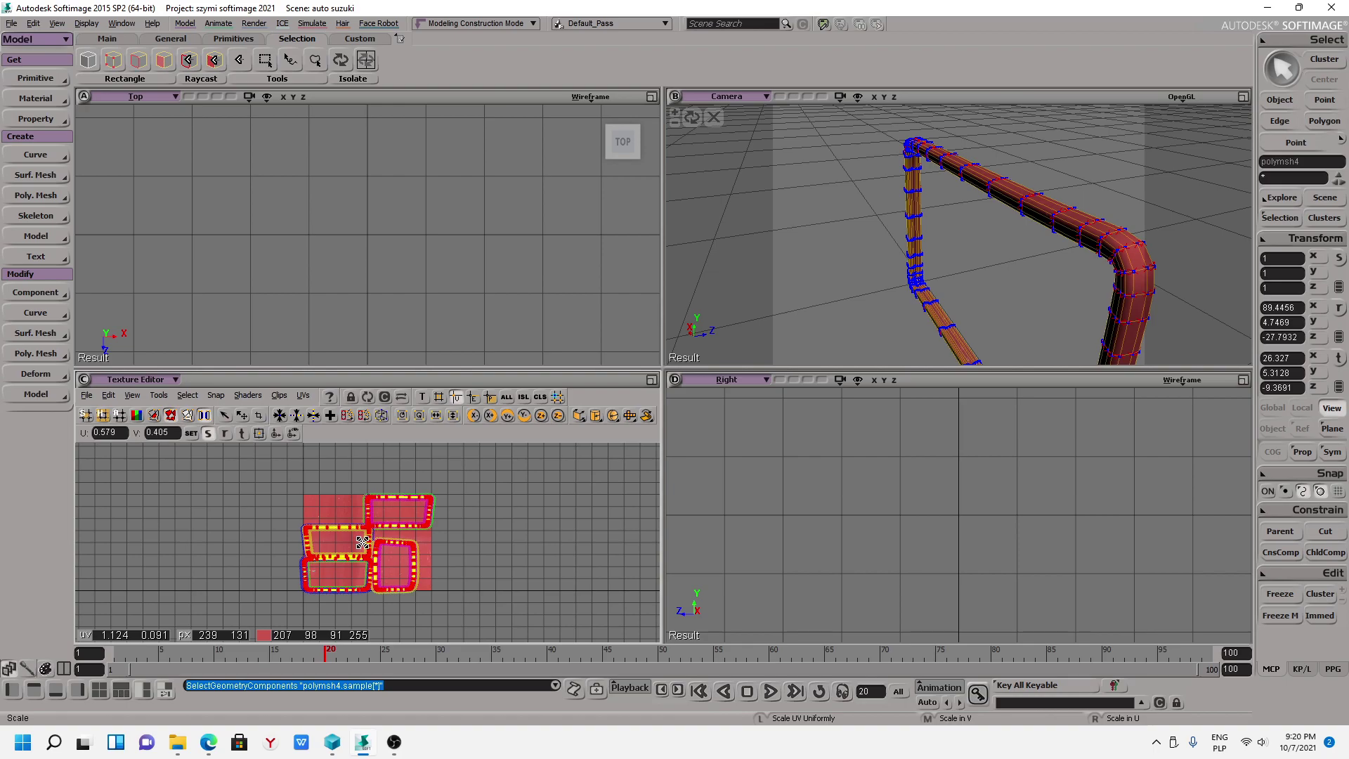
{"action": "middle_click_drag", "start_coordinate": [365, 539], "coordinate": [382, 489]}
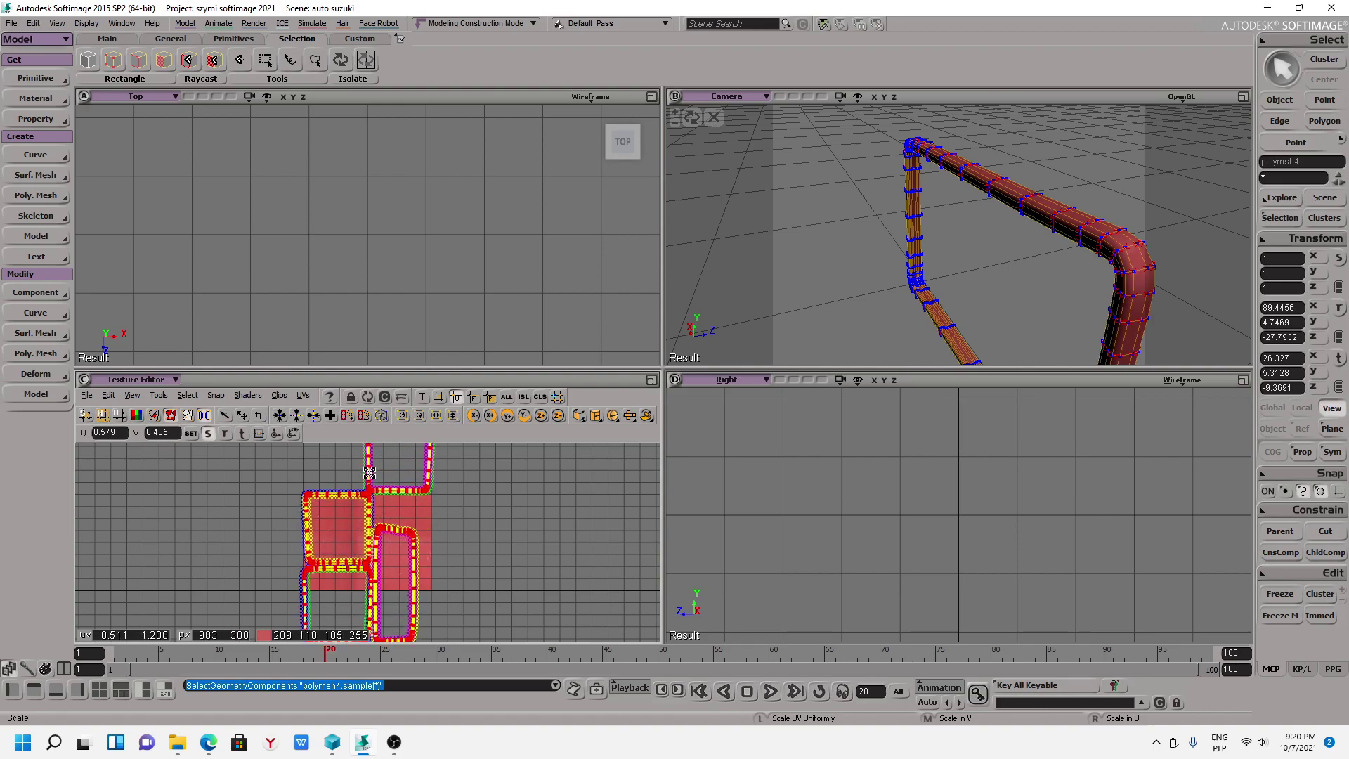
{"action": "right_click_drag", "start_coordinate": [369, 522], "coordinate": [611, 543]}
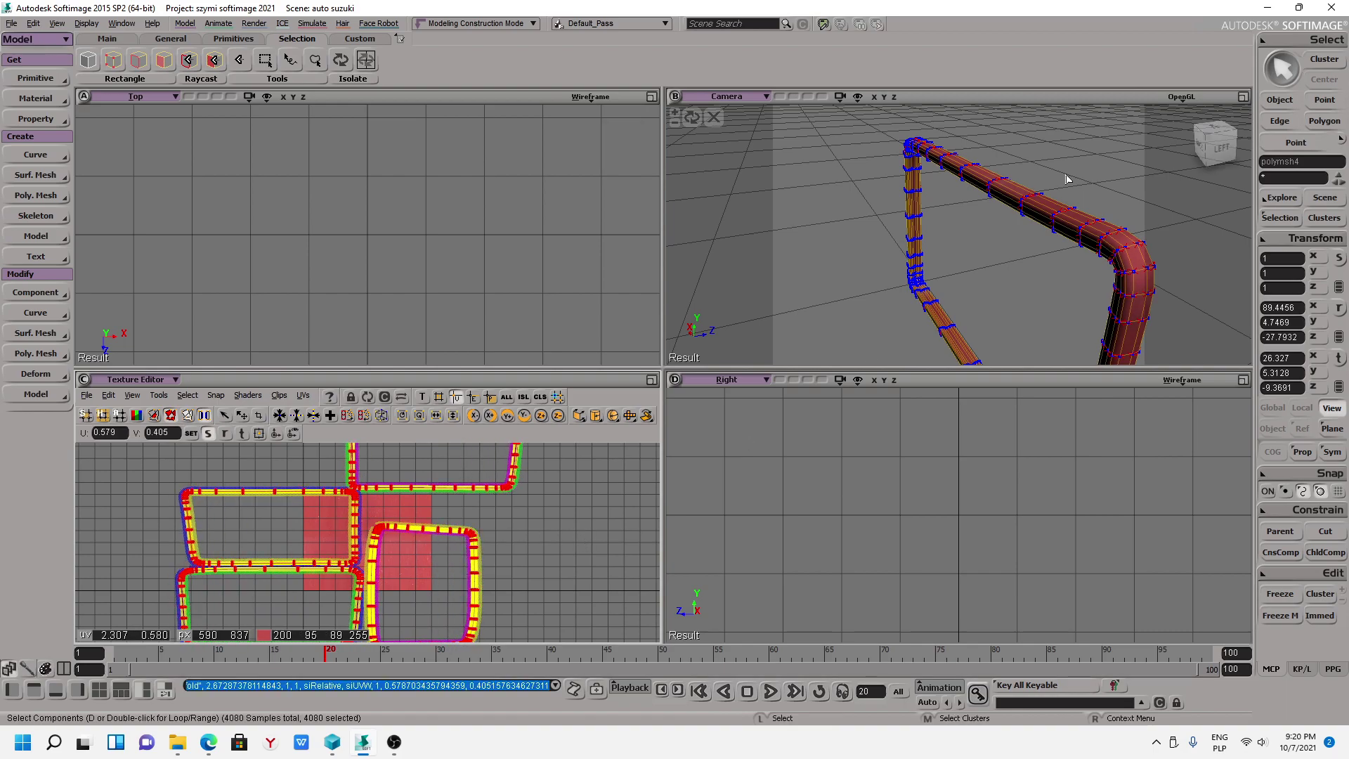
{"action": "scroll", "coordinate": [1088, 188], "scroll_direction": "up", "scroll_amount": 3}
{"action": "scroll", "coordinate": [1088, 188], "scroll_direction": "up", "scroll_amount": 3}
{"action": "scroll", "coordinate": [1088, 188], "scroll_direction": "down", "scroll_amount": 5}
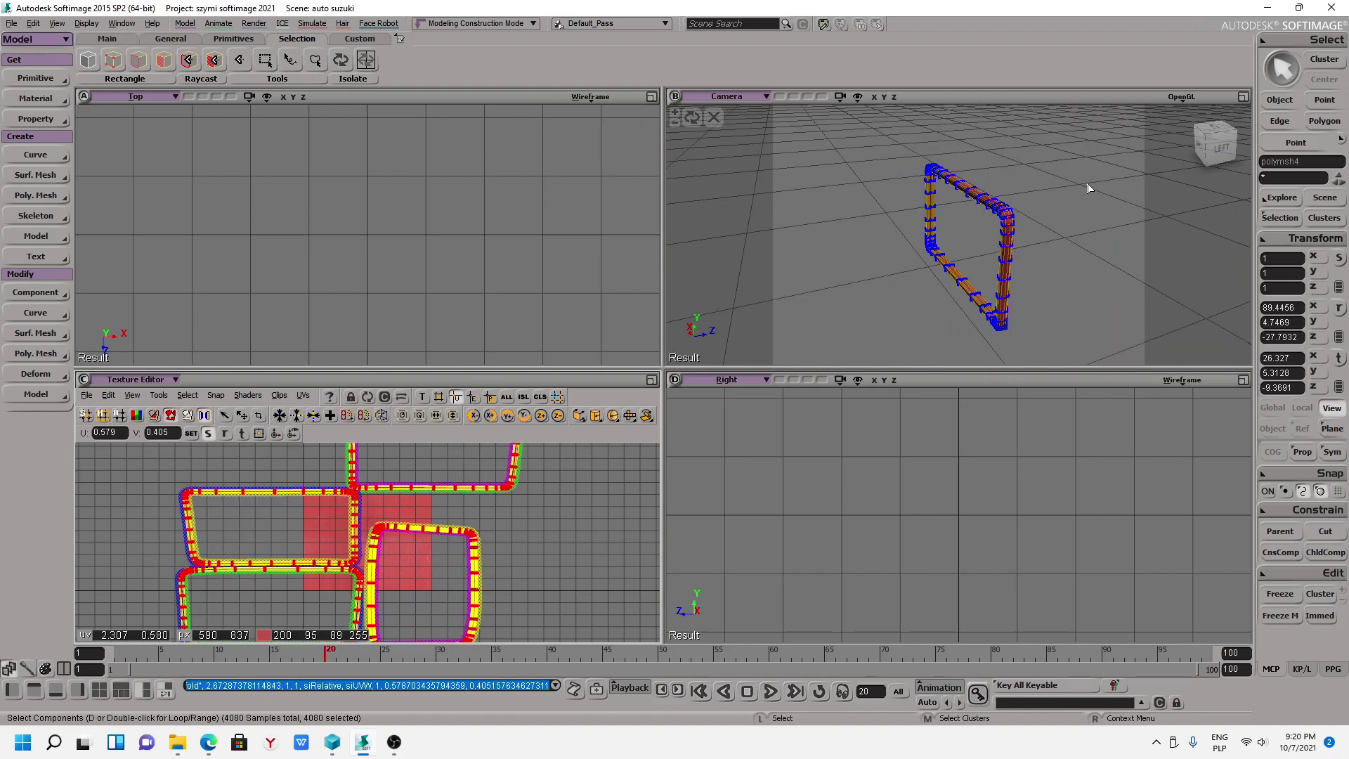
Scale the UV islands up further while checking the tube in the camera view.
{"action": "left_click_drag", "start_coordinate": [1053, 241], "coordinate": [997, 211]}
{"action": "scroll", "coordinate": [916, 180], "scroll_direction": "up", "scroll_amount": 5}
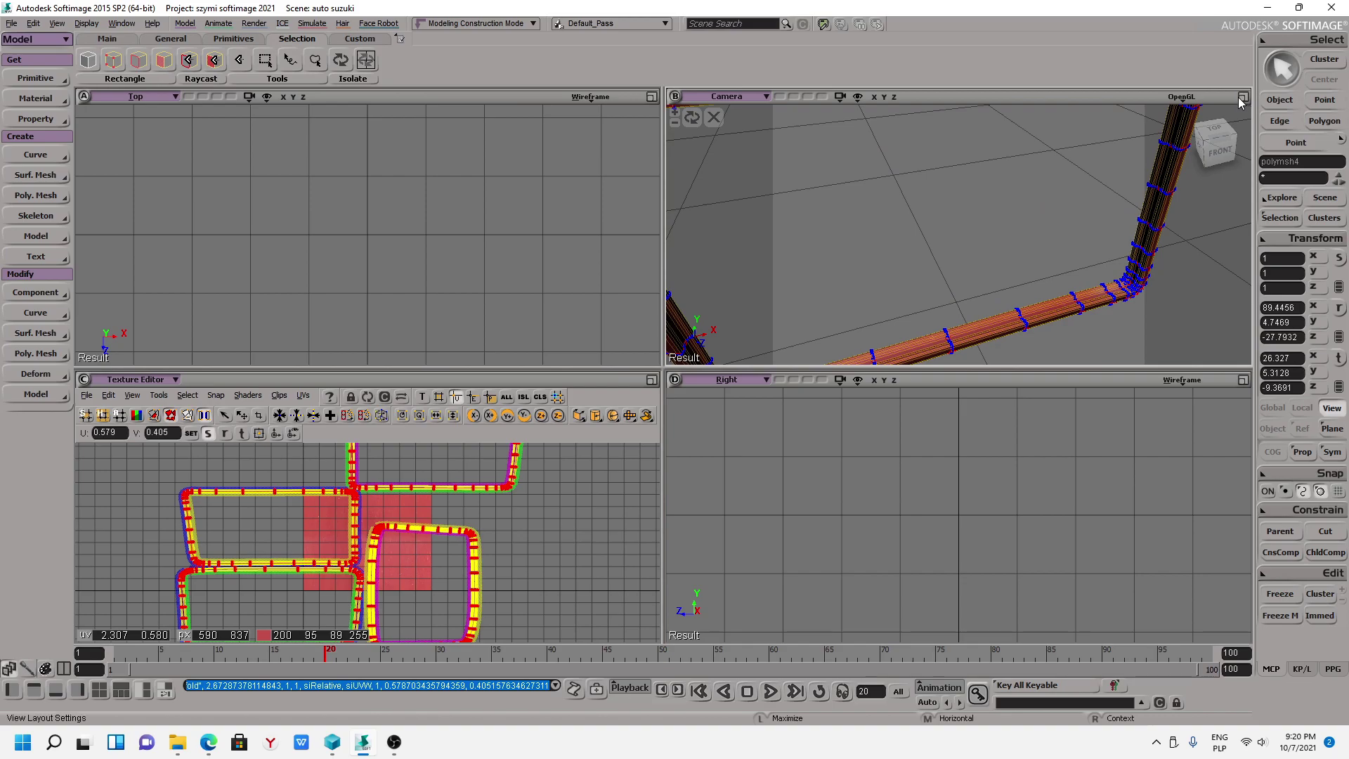
{"action": "scroll", "coordinate": [1030, 303], "scroll_direction": "down", "scroll_amount": 2}
{"action": "scroll", "coordinate": [867, 175], "scroll_direction": "up", "scroll_amount": 2}
{"action": "scroll", "coordinate": [867, 179], "scroll_direction": "up", "scroll_amount": 2}
{"action": "scroll", "coordinate": [867, 179], "scroll_direction": "up", "scroll_amount": 1}
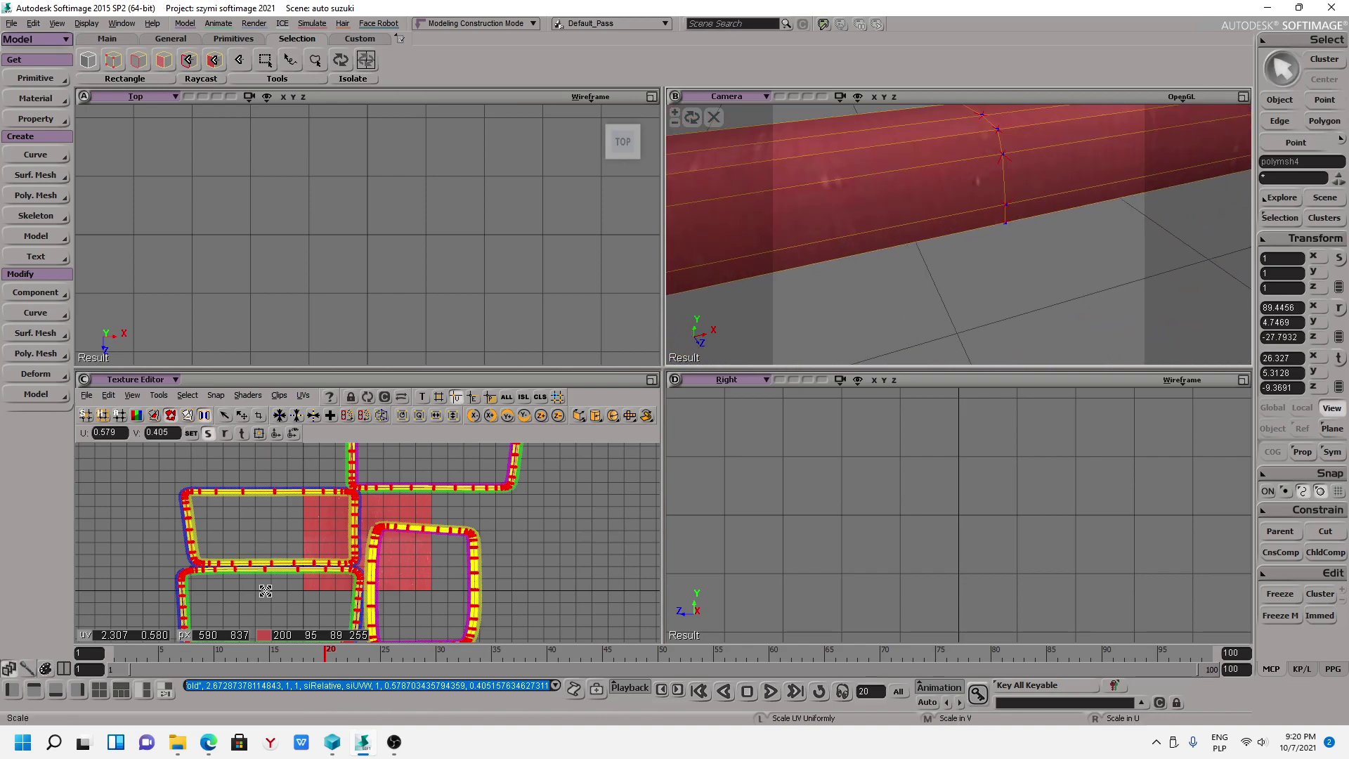
{"action": "mouse_move", "coordinate": [352, 552]}
{"action": "left_mouse_down"}
{"action": "mouse_move", "coordinate": [403, 518]}
{"action": "mouse_move", "coordinate": [414, 474]}
{"action": "left_mouse_up"}
{"action": "scroll", "coordinate": [904, 226], "scroll_direction": "down", "scroll_amount": 5}
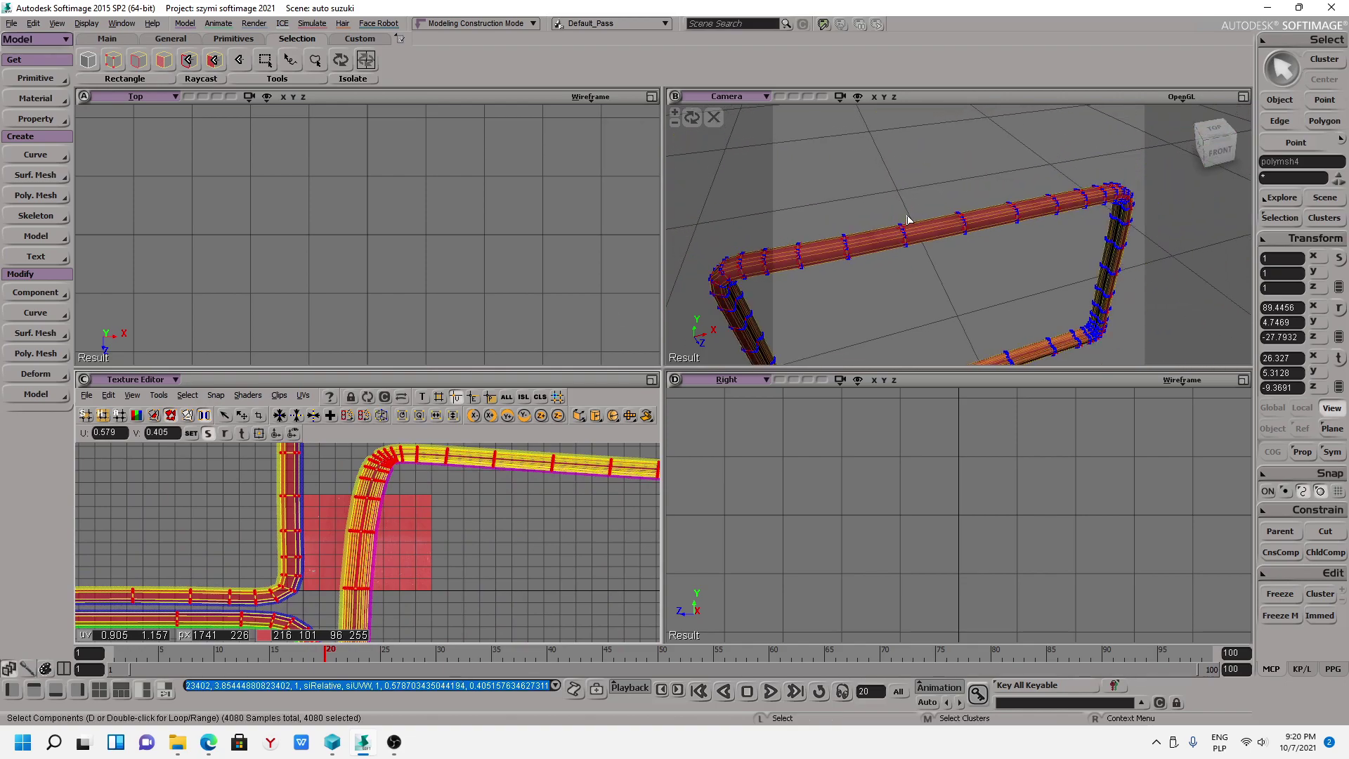
{"action": "scroll", "coordinate": [1022, 274], "scroll_direction": "down", "scroll_amount": 2}
{"action": "left_click_drag", "start_coordinate": [1022, 274], "coordinate": [968, 247]}
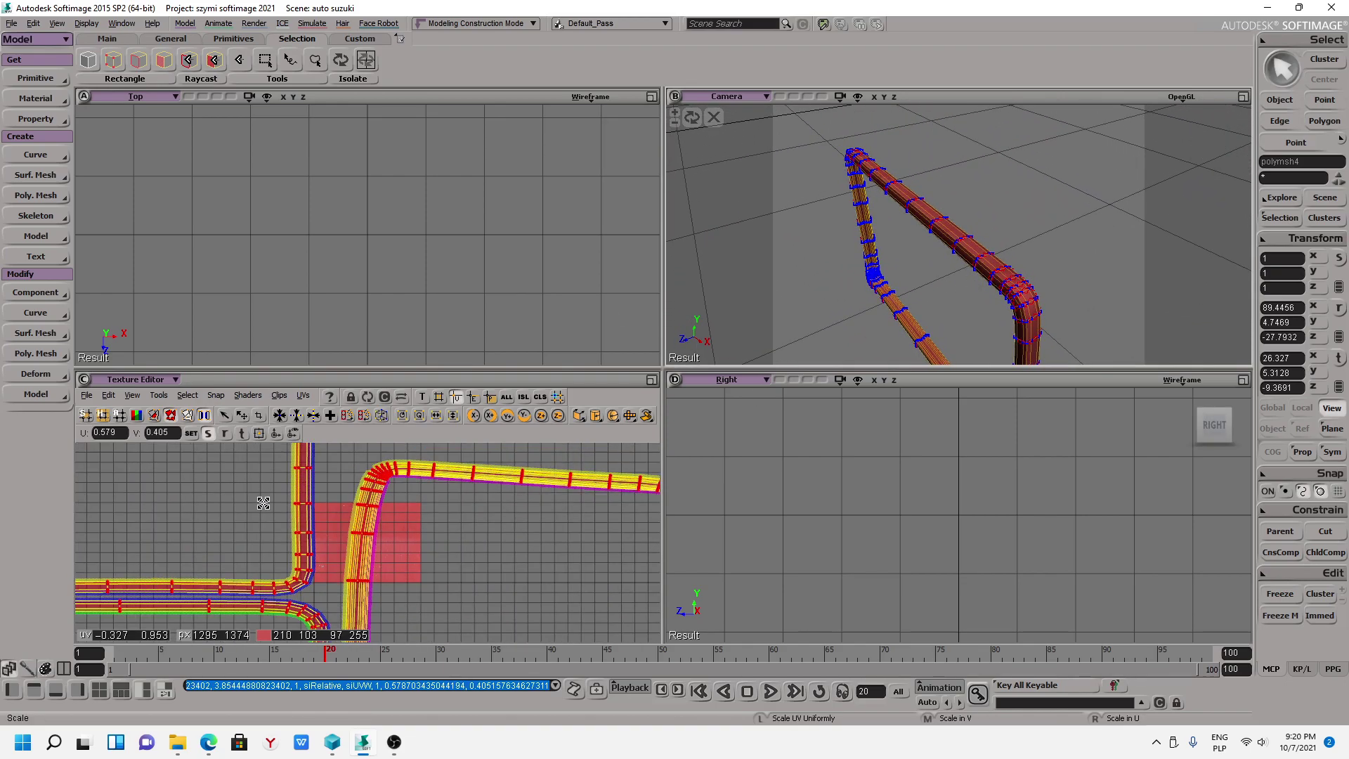
{"action": "scroll", "coordinate": [366, 540], "scroll_direction": "down", "scroll_amount": 3}
{"action": "left_click", "coordinate": [303, 396]}
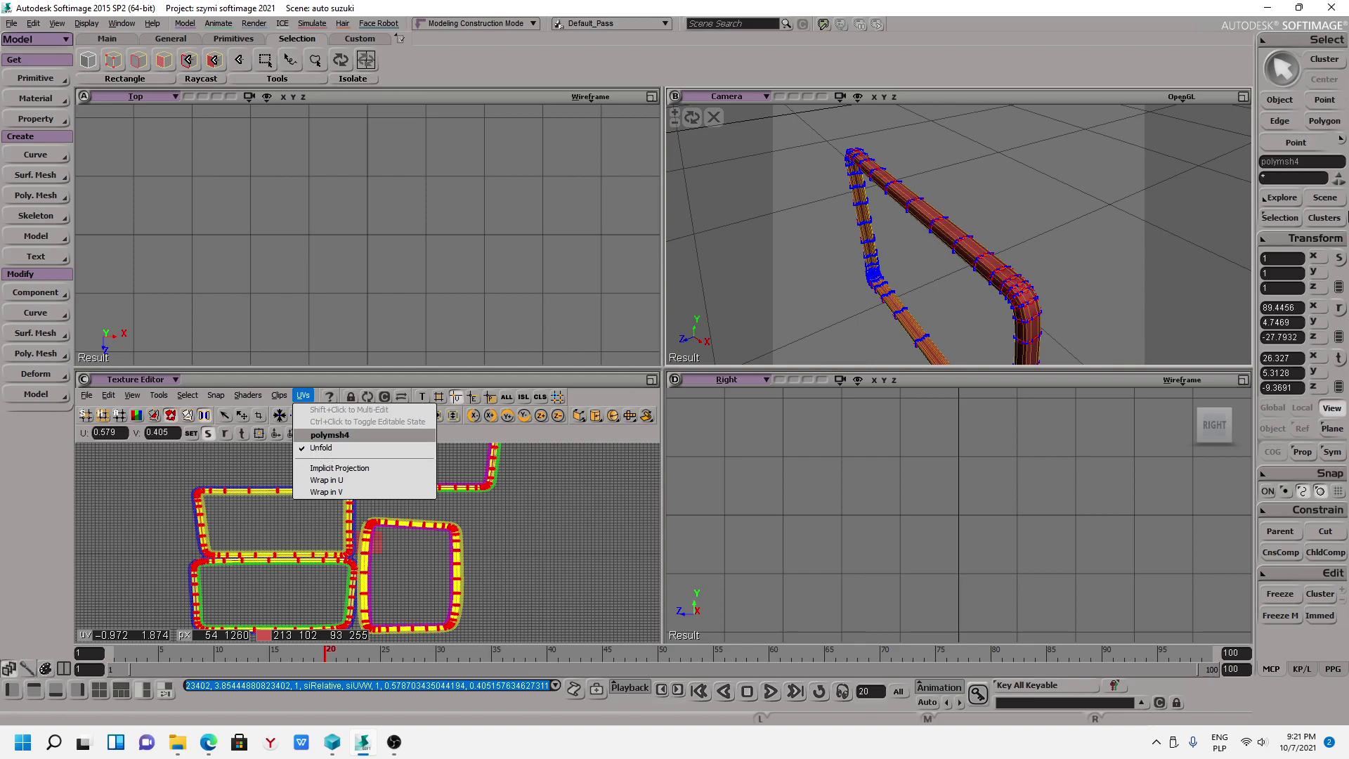
Select the Unfold_CutLine cluster and inspect its Unfold operator.
{"action": "left_click", "coordinate": [1319, 220]}
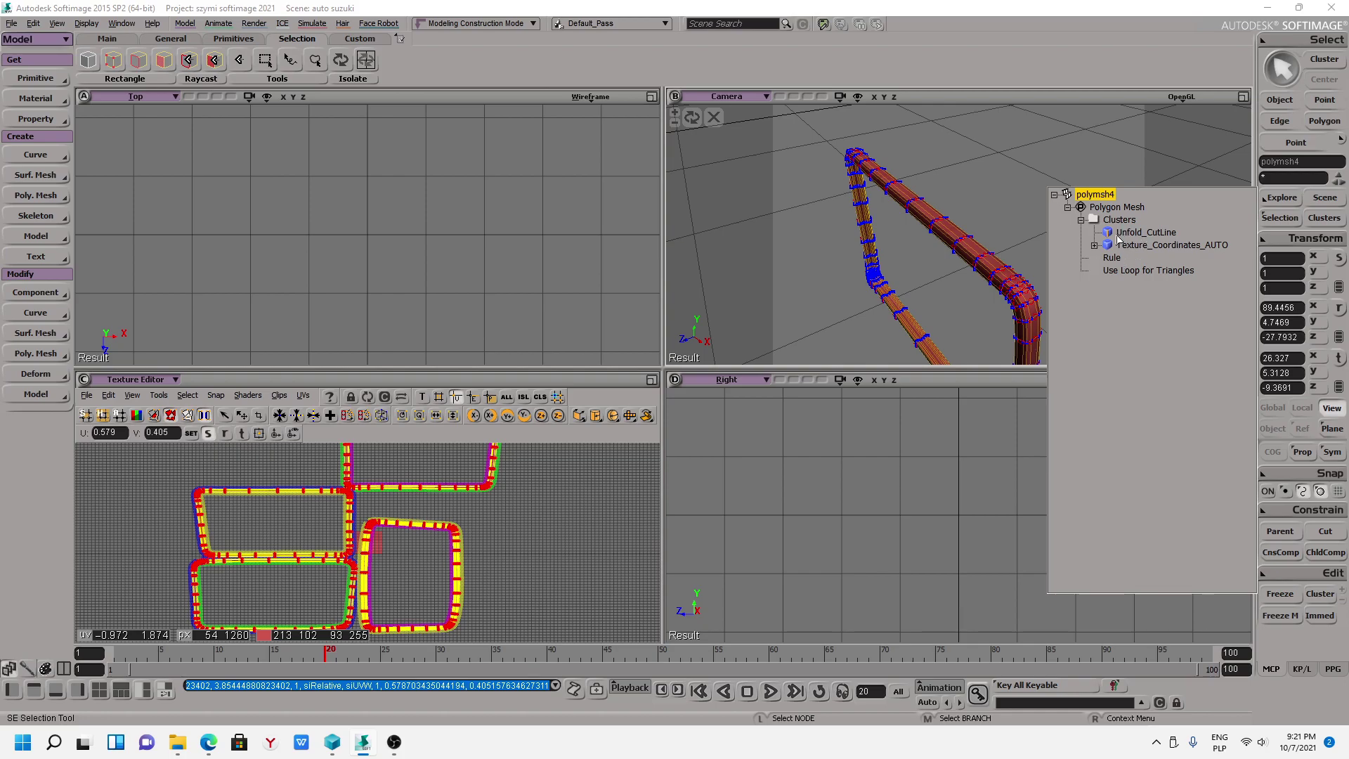
{"action": "left_click", "coordinate": [1120, 233]}
{"action": "left_click", "coordinate": [1135, 234]}
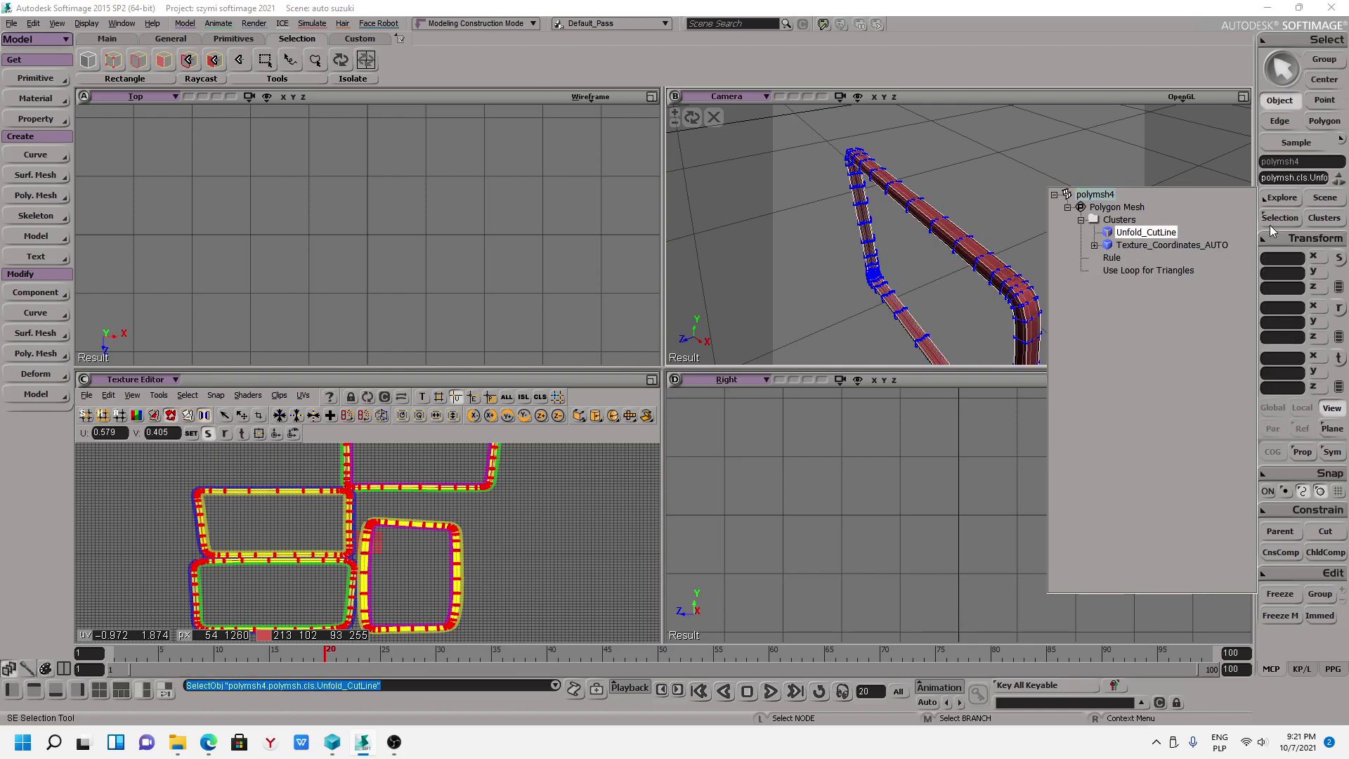
{"action": "left_click", "coordinate": [1269, 226]}
{"action": "left_click", "coordinate": [1124, 207]}
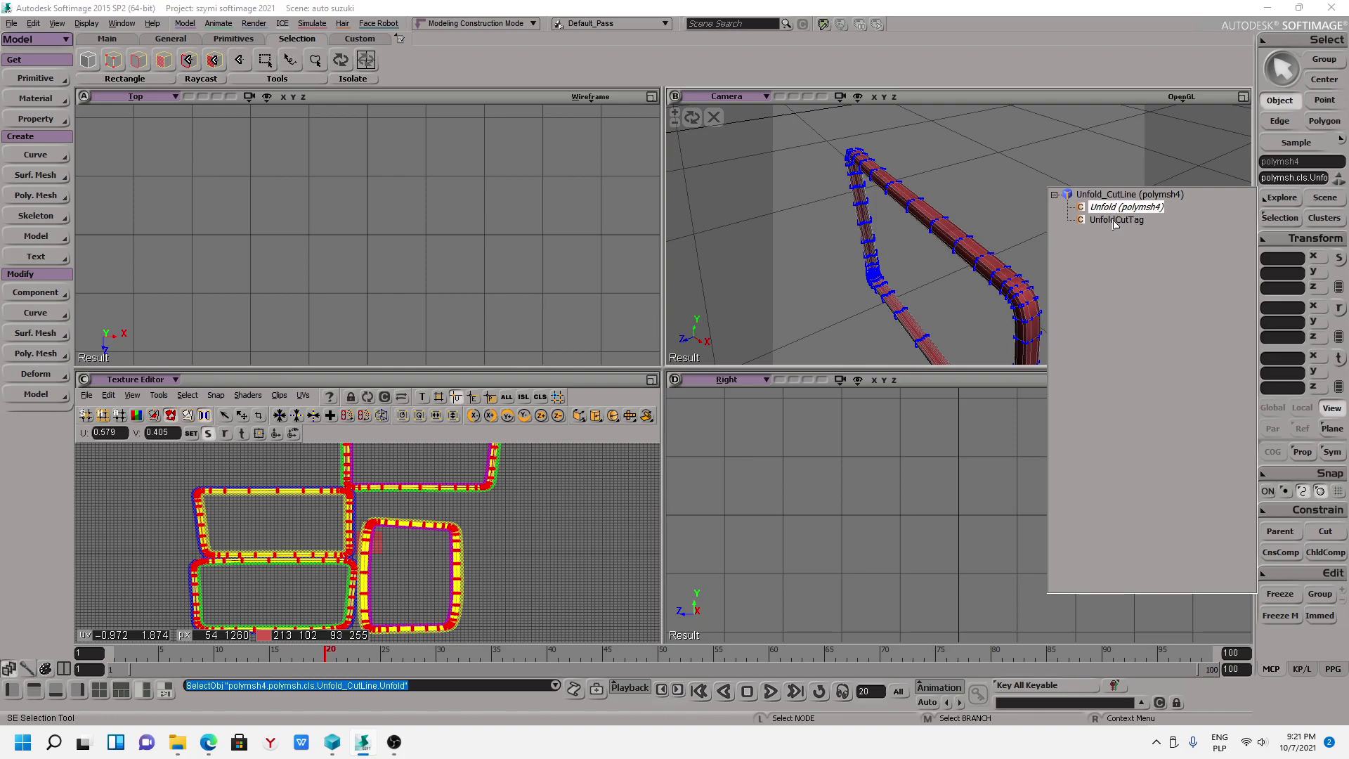
{"action": "left_click", "coordinate": [1115, 210]}
{"action": "mouse_move", "coordinate": [978, 282]}
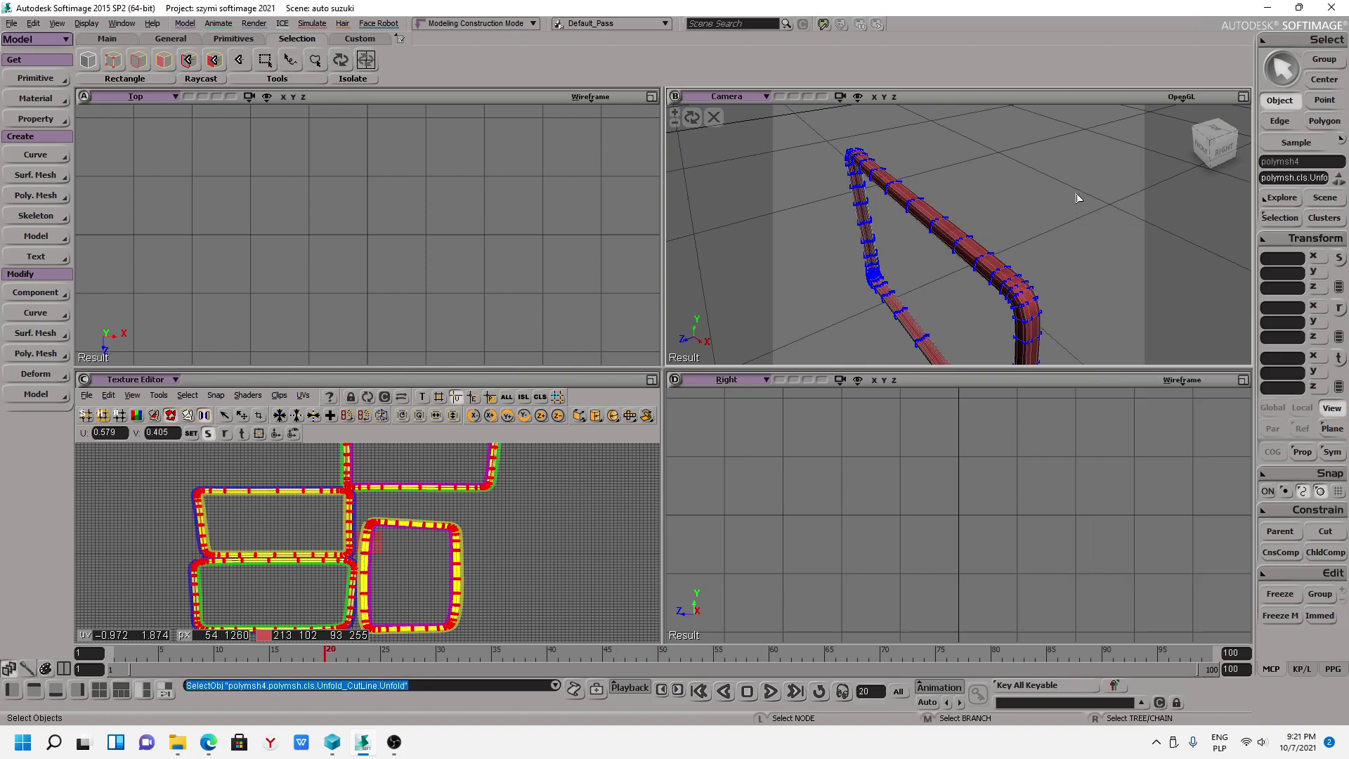
Select polymsh4, freeze its modelling history, and locate its Unfold operator.
{"action": "left_click", "coordinate": [980, 284]}
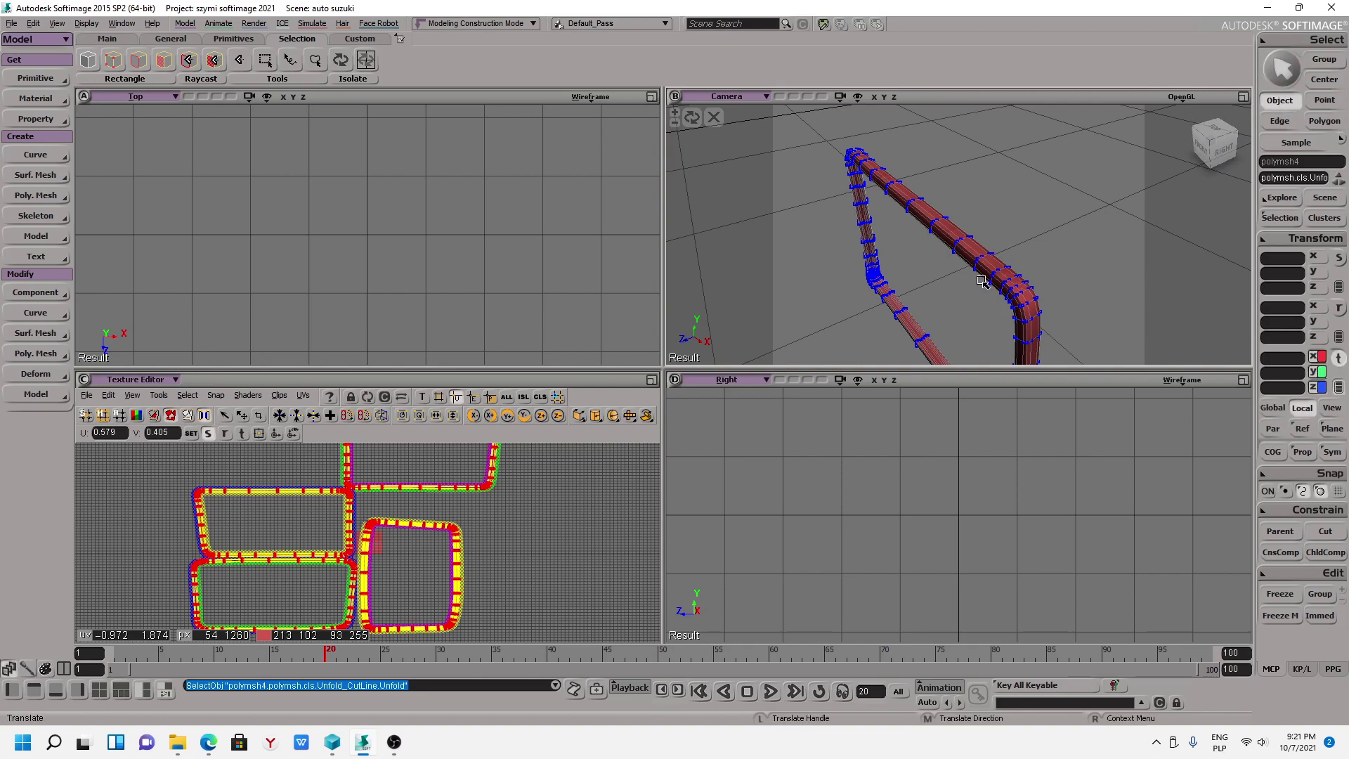
{"action": "left_click", "coordinate": [1269, 594]}
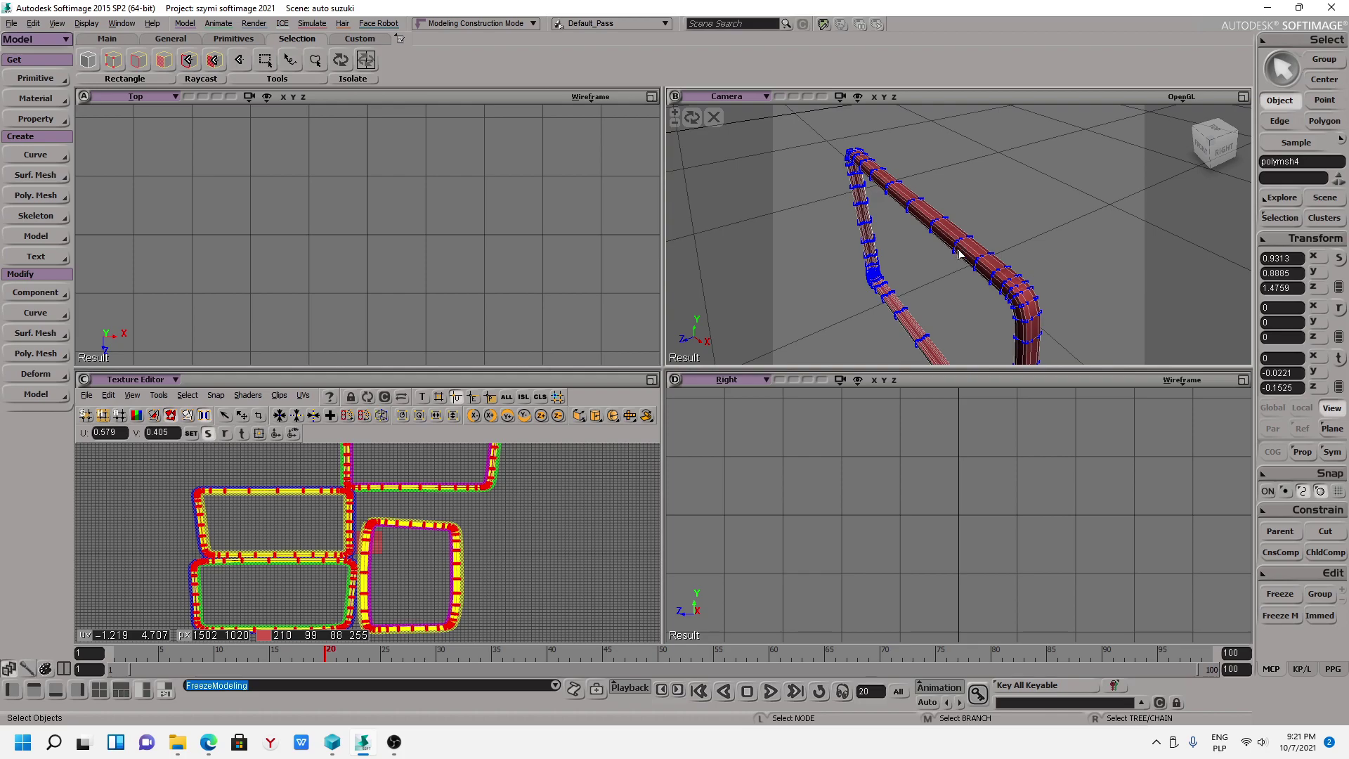
{"action": "key", "text": "v"}
{"action": "left_click_drag", "start_coordinate": [942, 255], "coordinate": [1282, 503], "text": "alt"}
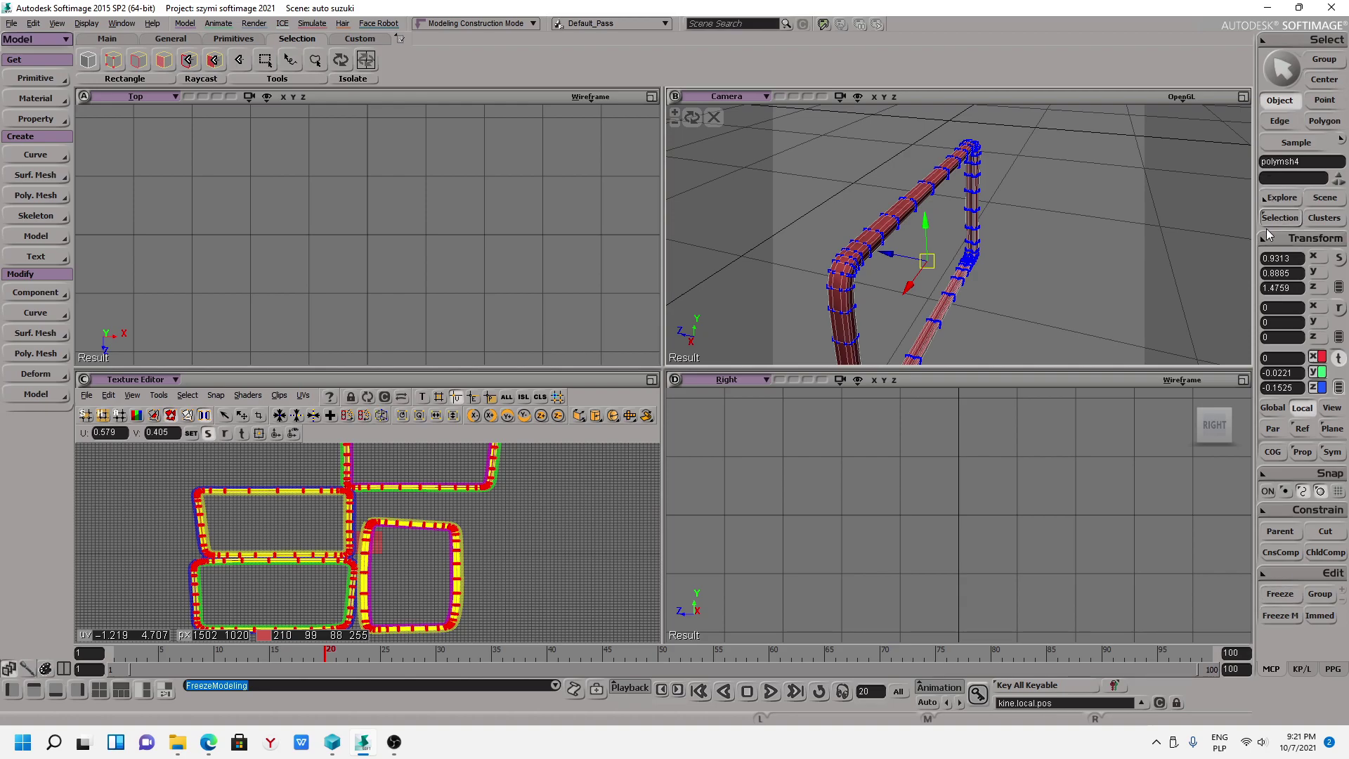
{"action": "left_click", "coordinate": [1273, 219]}
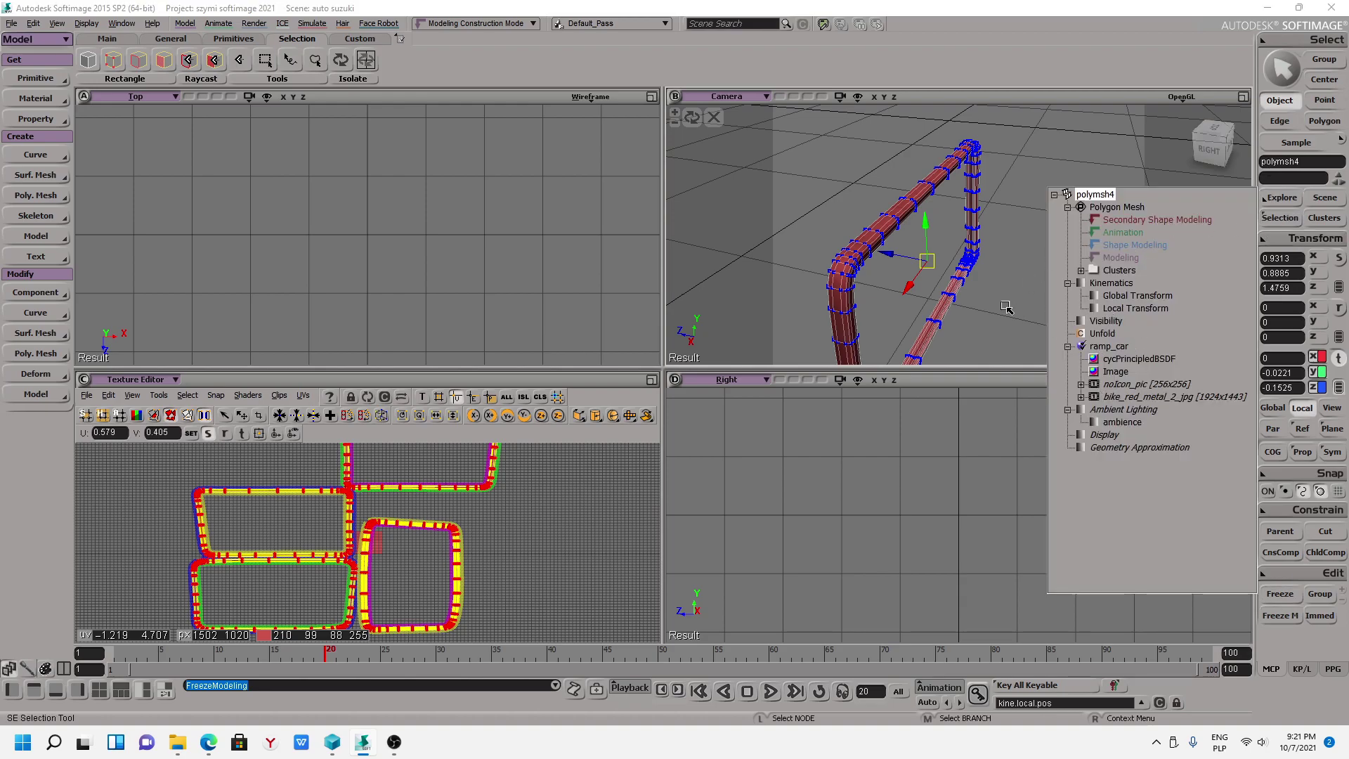
{"action": "left_click", "coordinate": [1104, 334]}
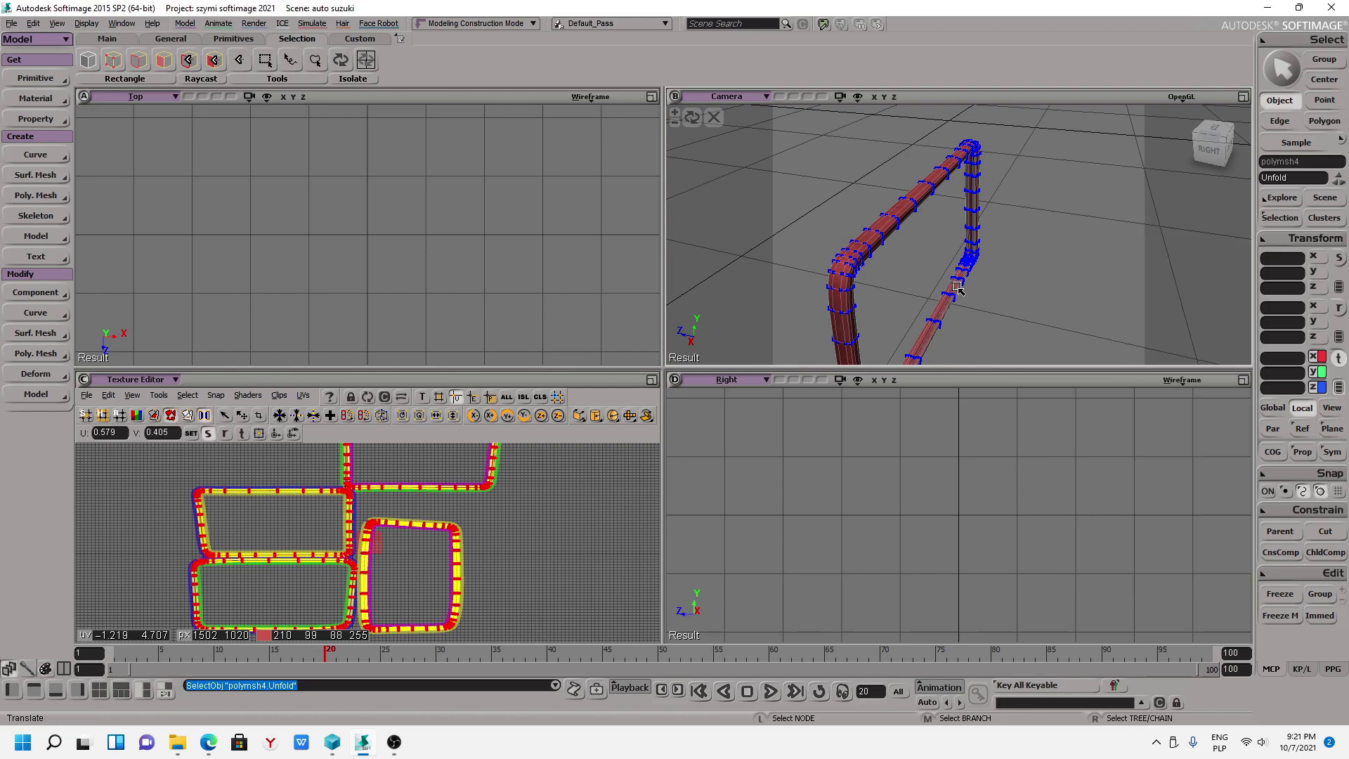
{"action": "key", "text": "v"}
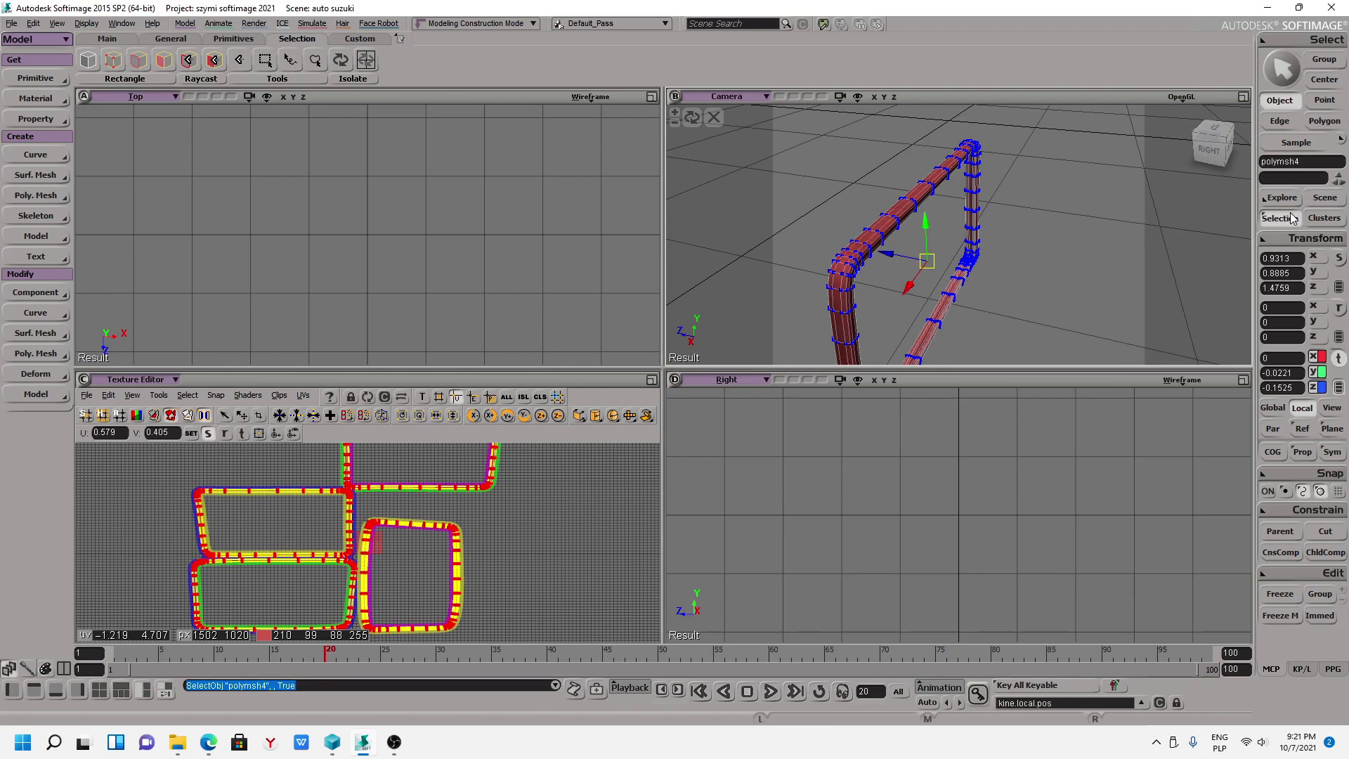
Open and close the Unfold operator's settings, then reselect window frame polymsh4.
{"action": "left_click", "coordinate": [1279, 218]}
{"action": "left_click", "coordinate": [1102, 335]}
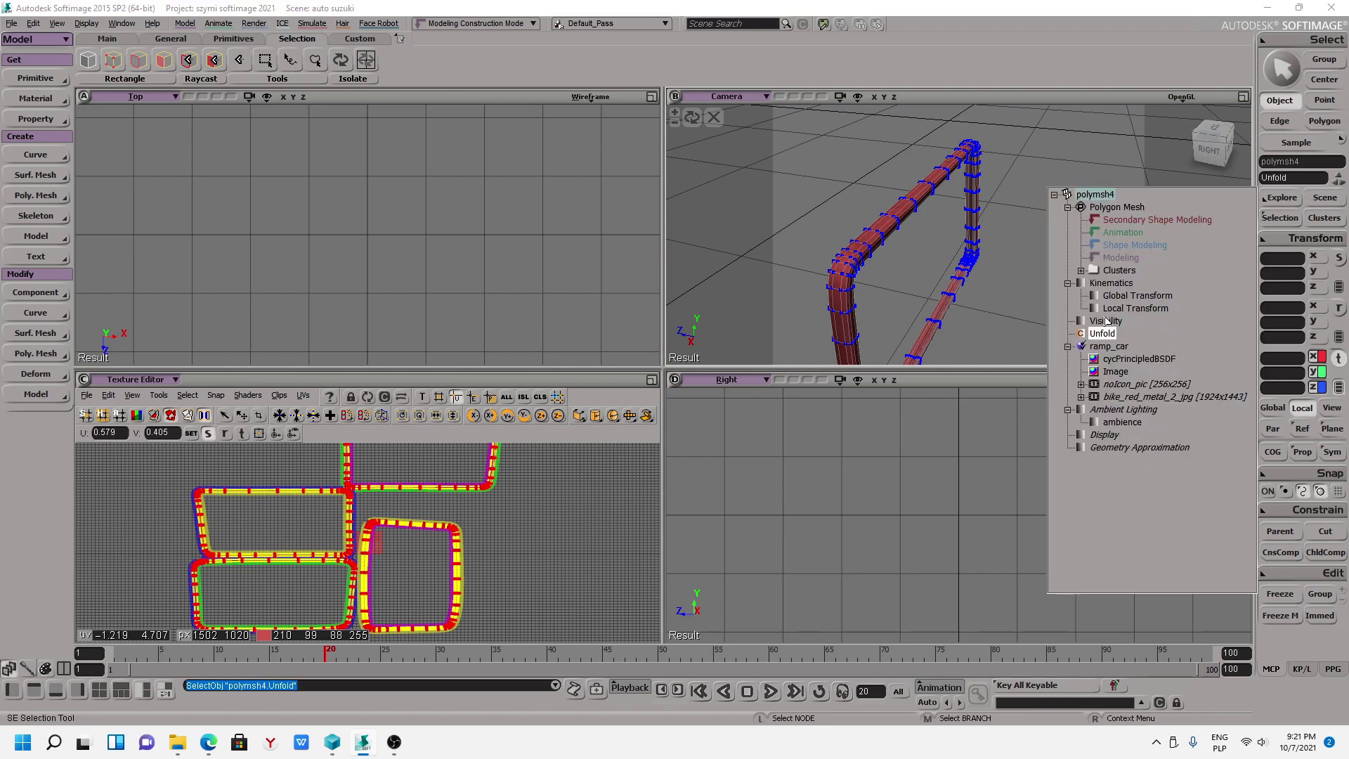
{"action": "double_click", "coordinate": [1103, 336]}
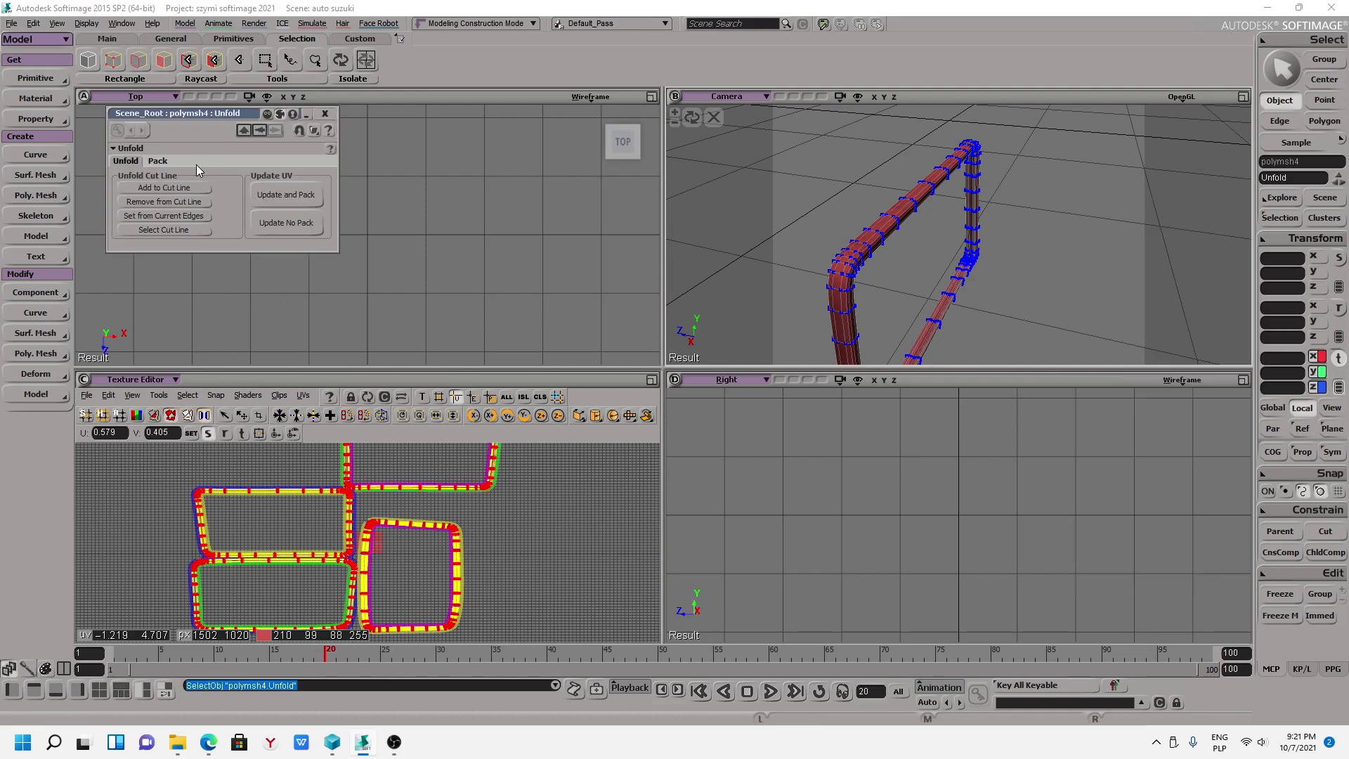
{"action": "left_click", "coordinate": [325, 113]}
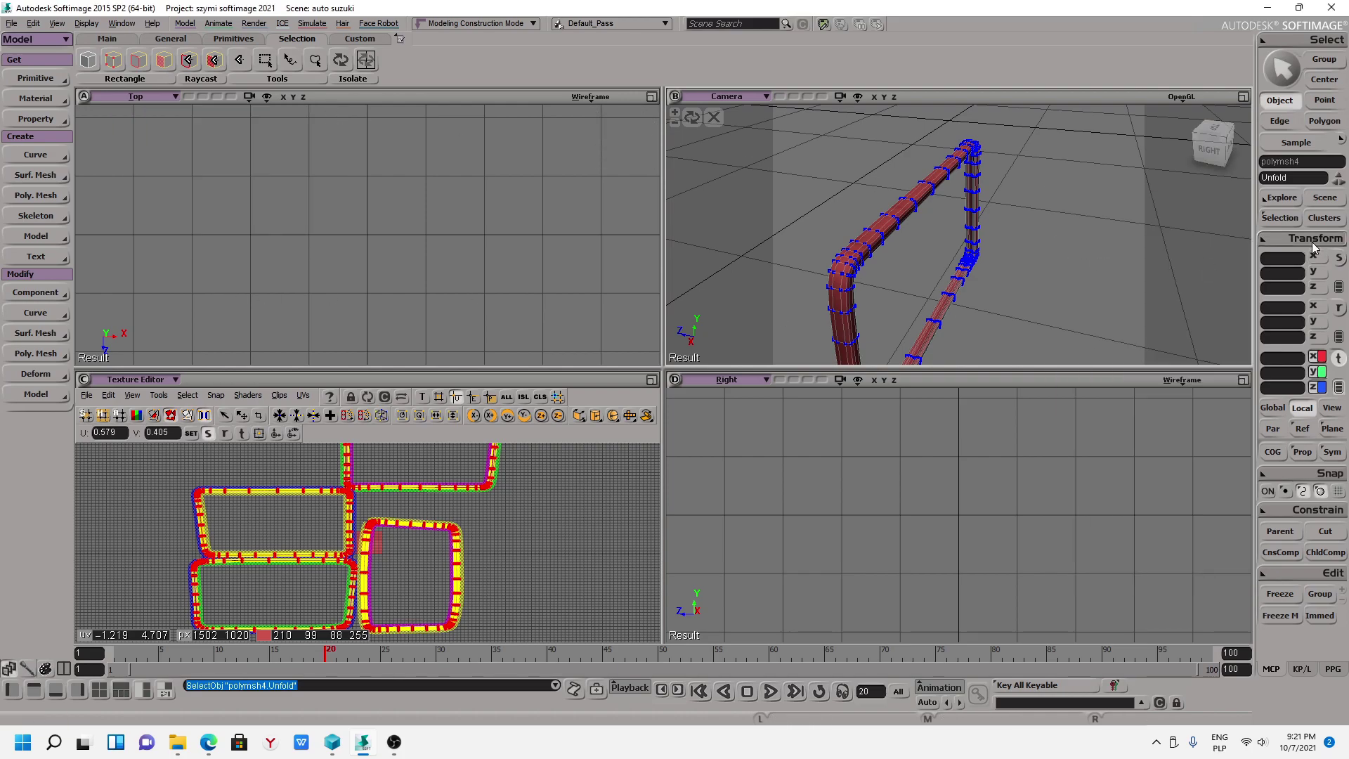
{"action": "left_click", "coordinate": [954, 289]}
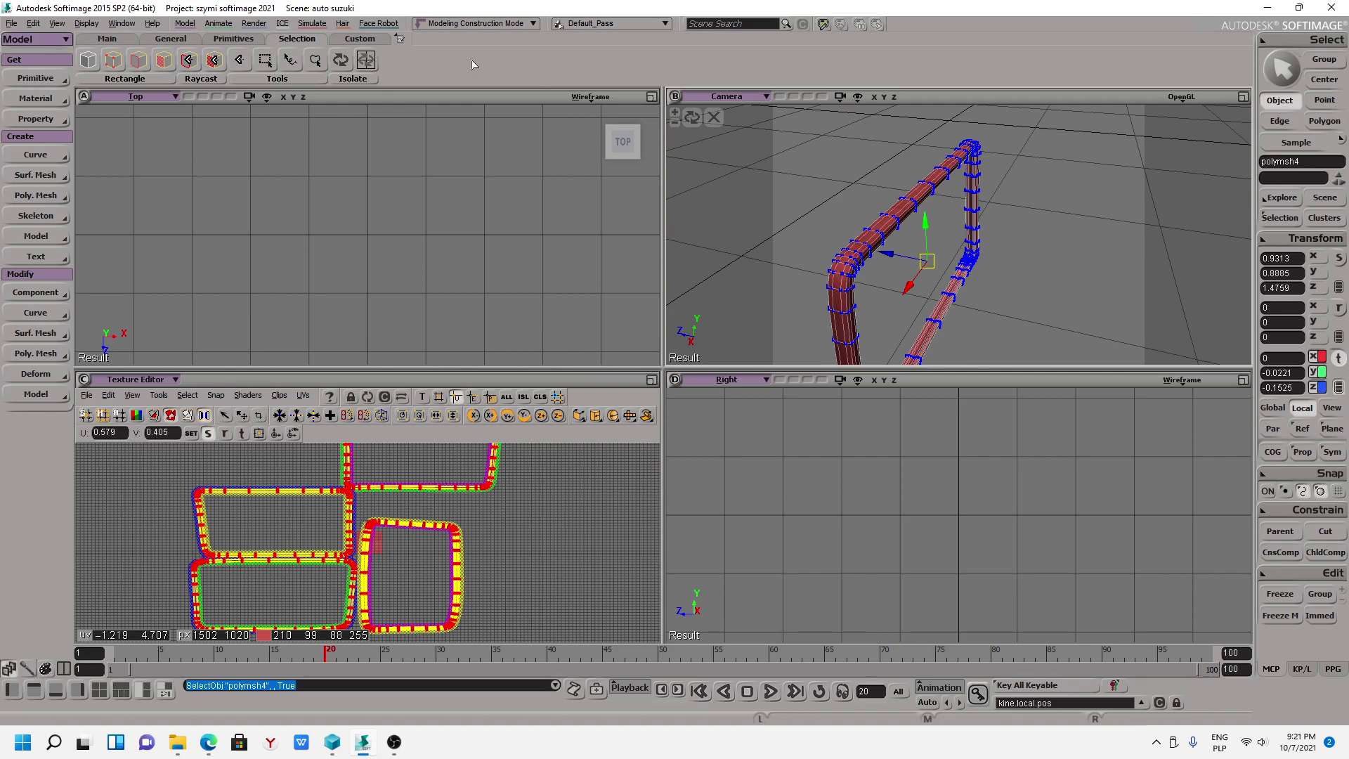
Open polymsh4's Image node texture projection settings through the Material Manager.
{"action": "left_click", "coordinate": [253, 23]}
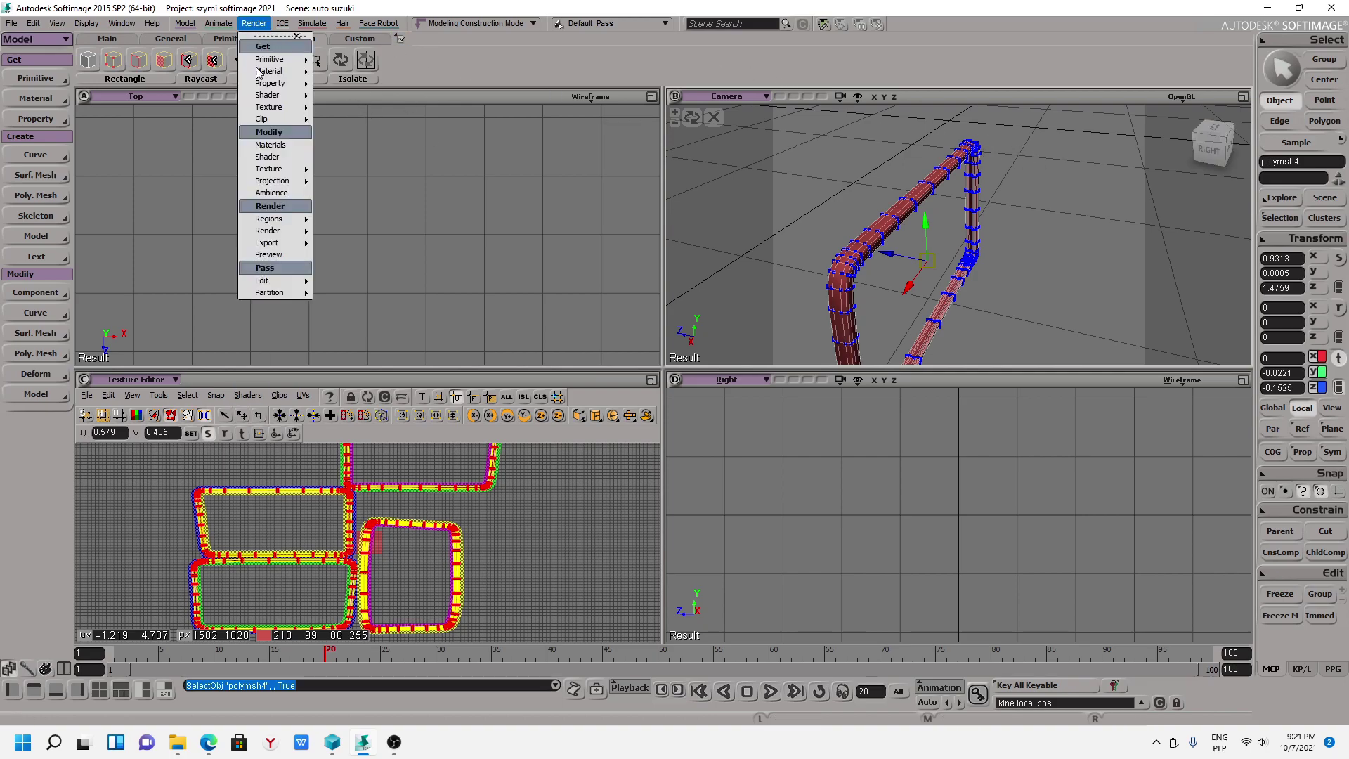
{"action": "left_click", "coordinate": [271, 147]}
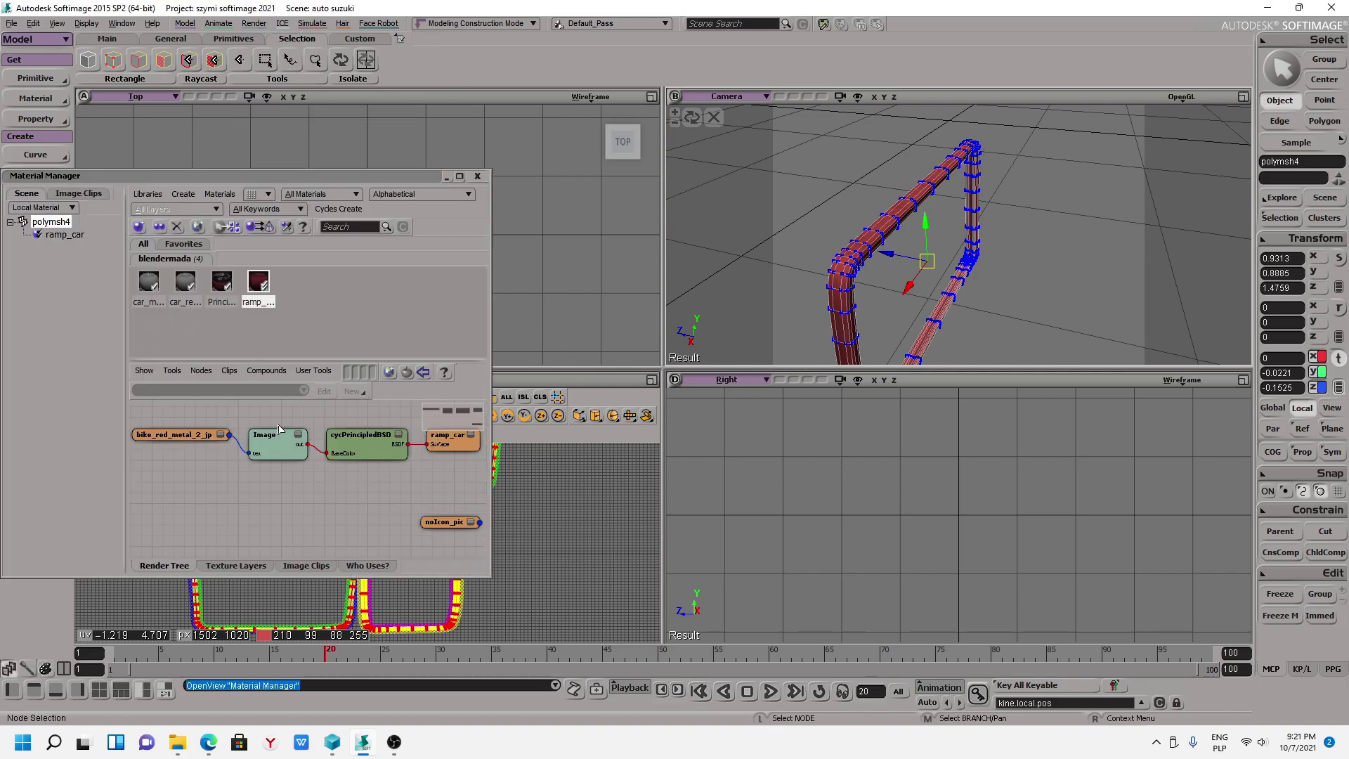
{"action": "double_click", "coordinate": [270, 453]}
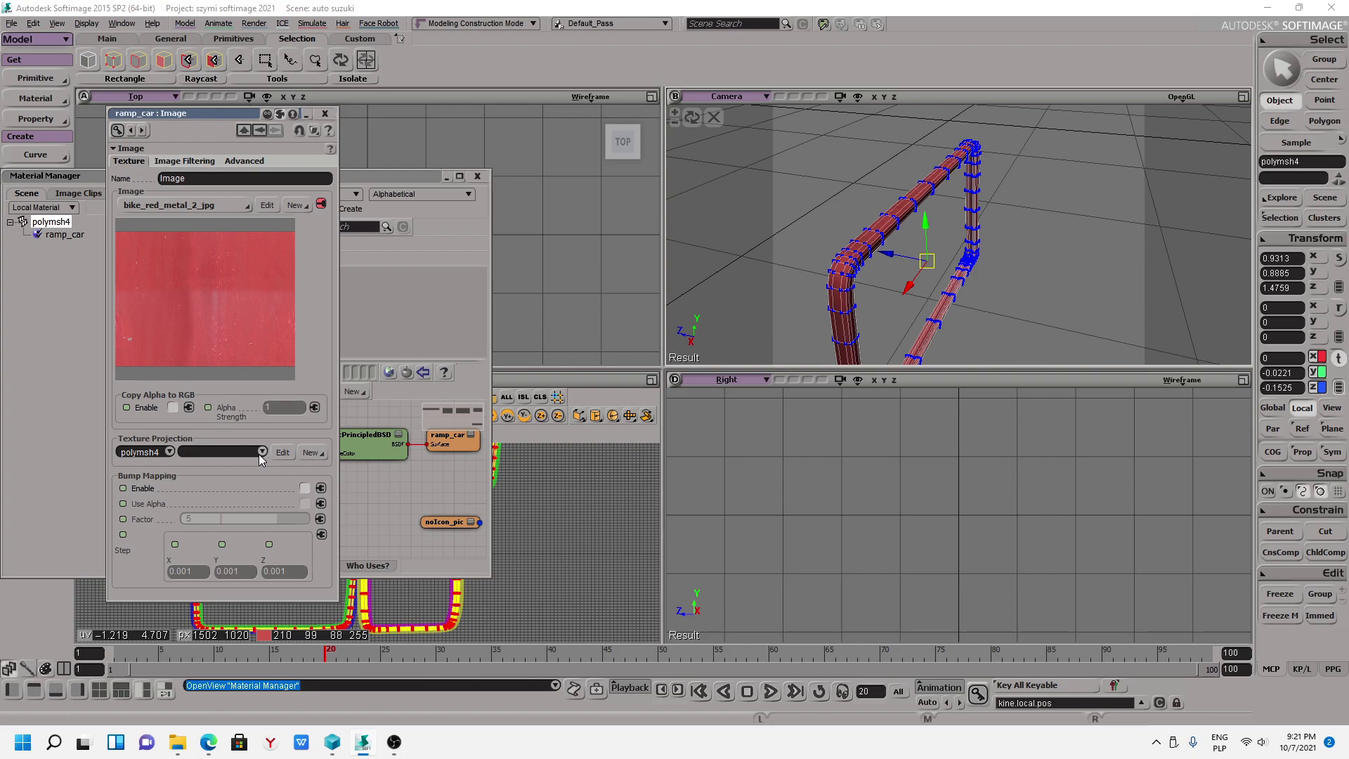
{"action": "left_click", "coordinate": [276, 453]}
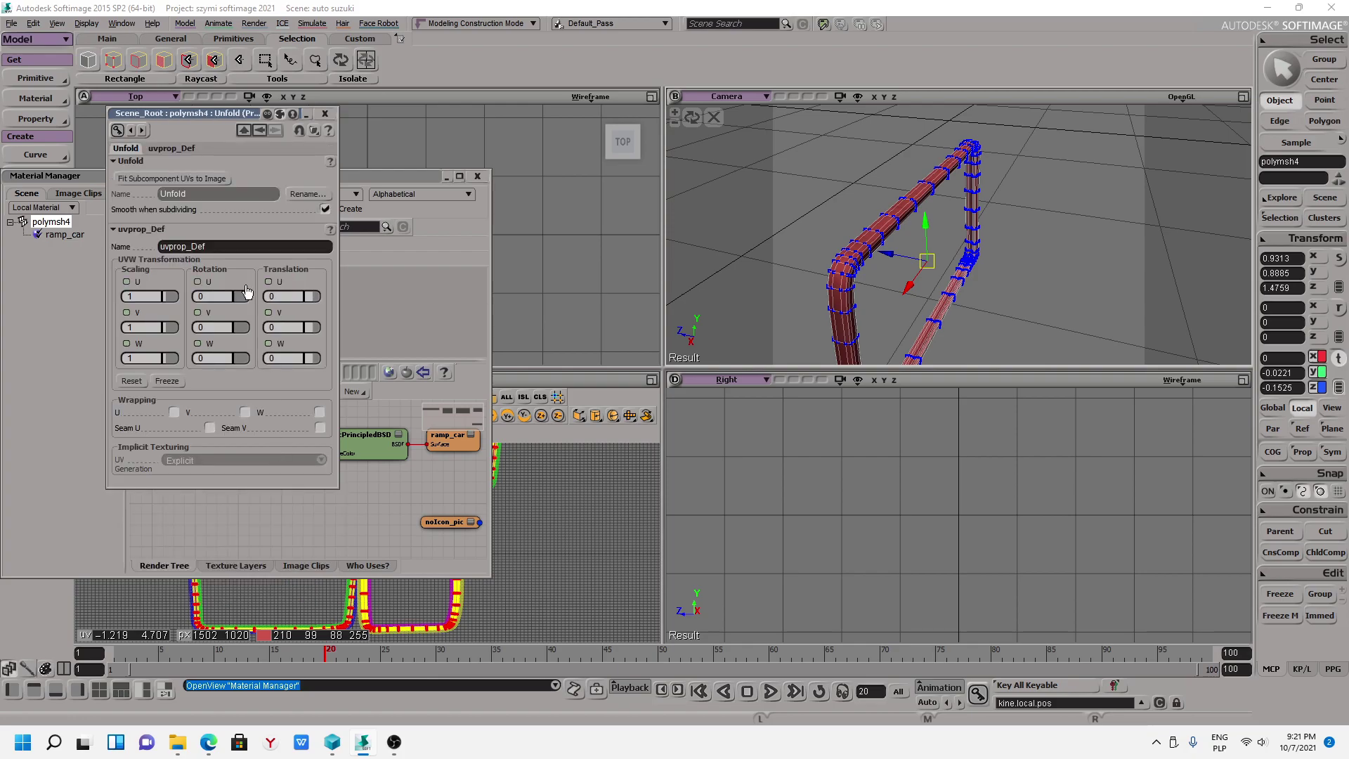
Rename the Unfold projection to Car_window_01 and close the editors.
{"action": "left_click", "coordinate": [307, 194]}
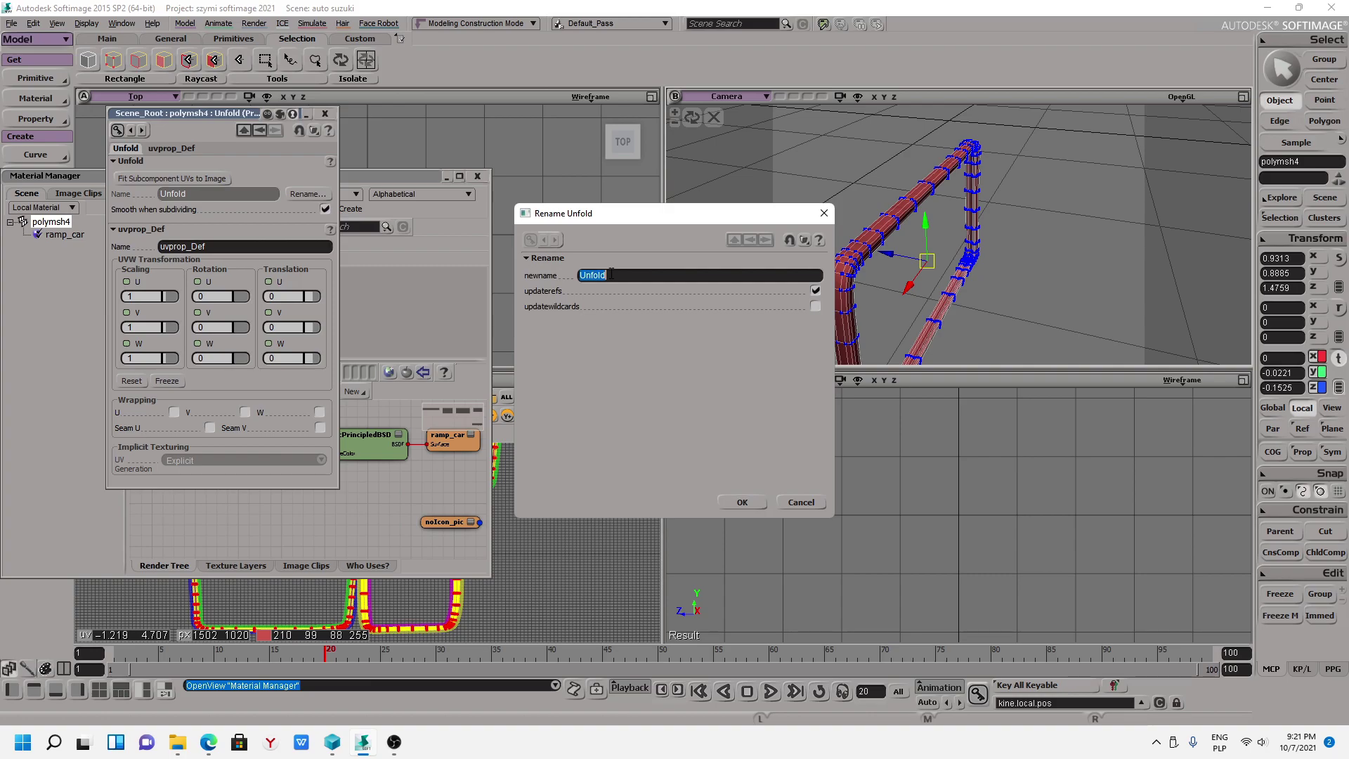
{"action": "type", "text": "W"}
{"action": "type", "text": "1"}
{"action": "key", "text": "Return"}
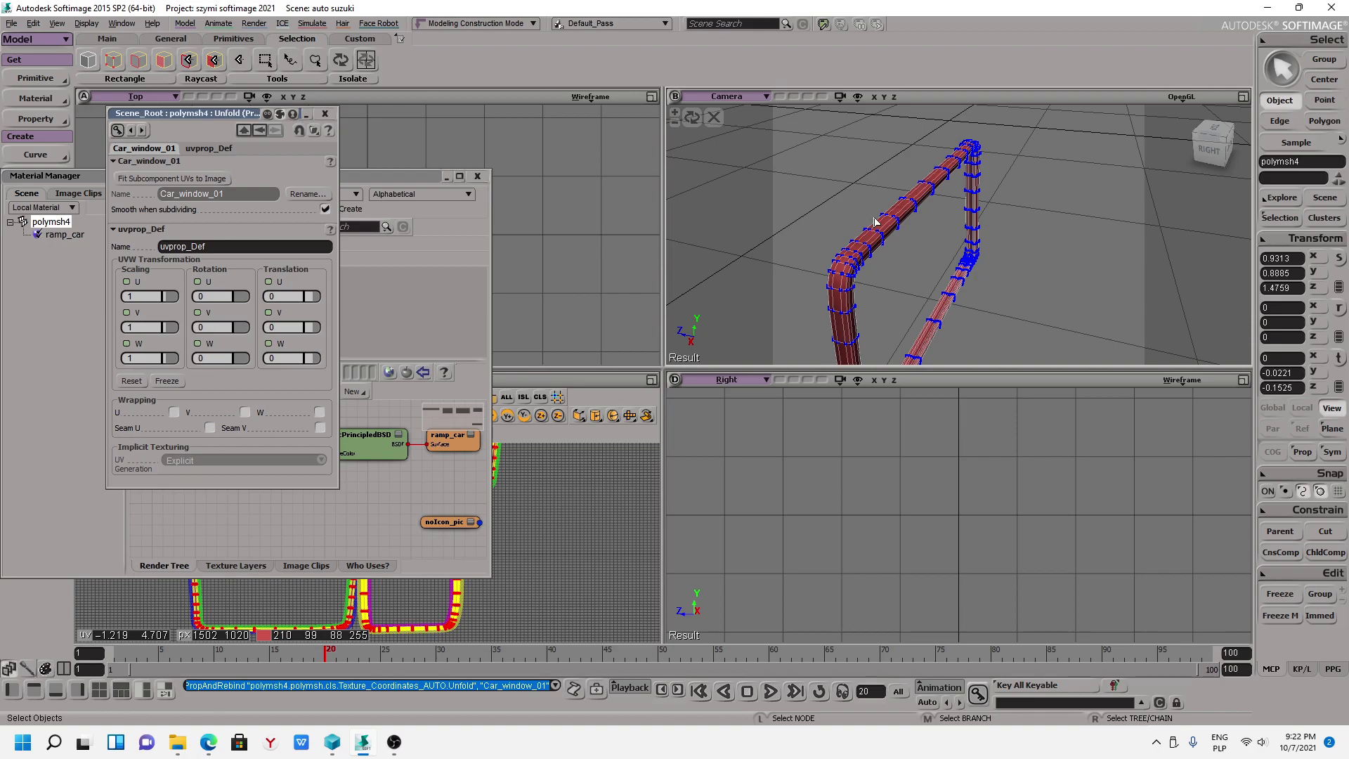
{"action": "key", "text": "v"}
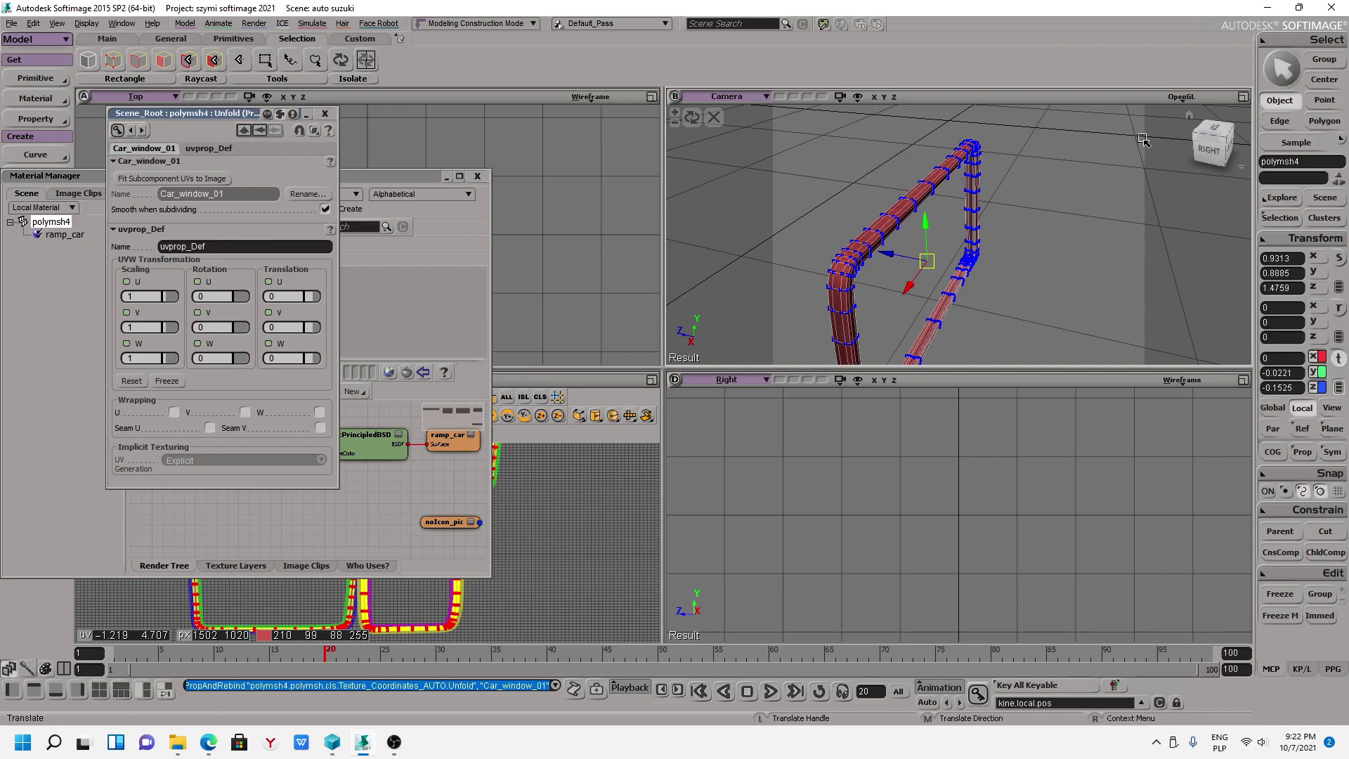
{"action": "key", "text": "s"}
{"action": "left_click_drag", "start_coordinate": [1047, 237], "coordinate": [1023, 244]}
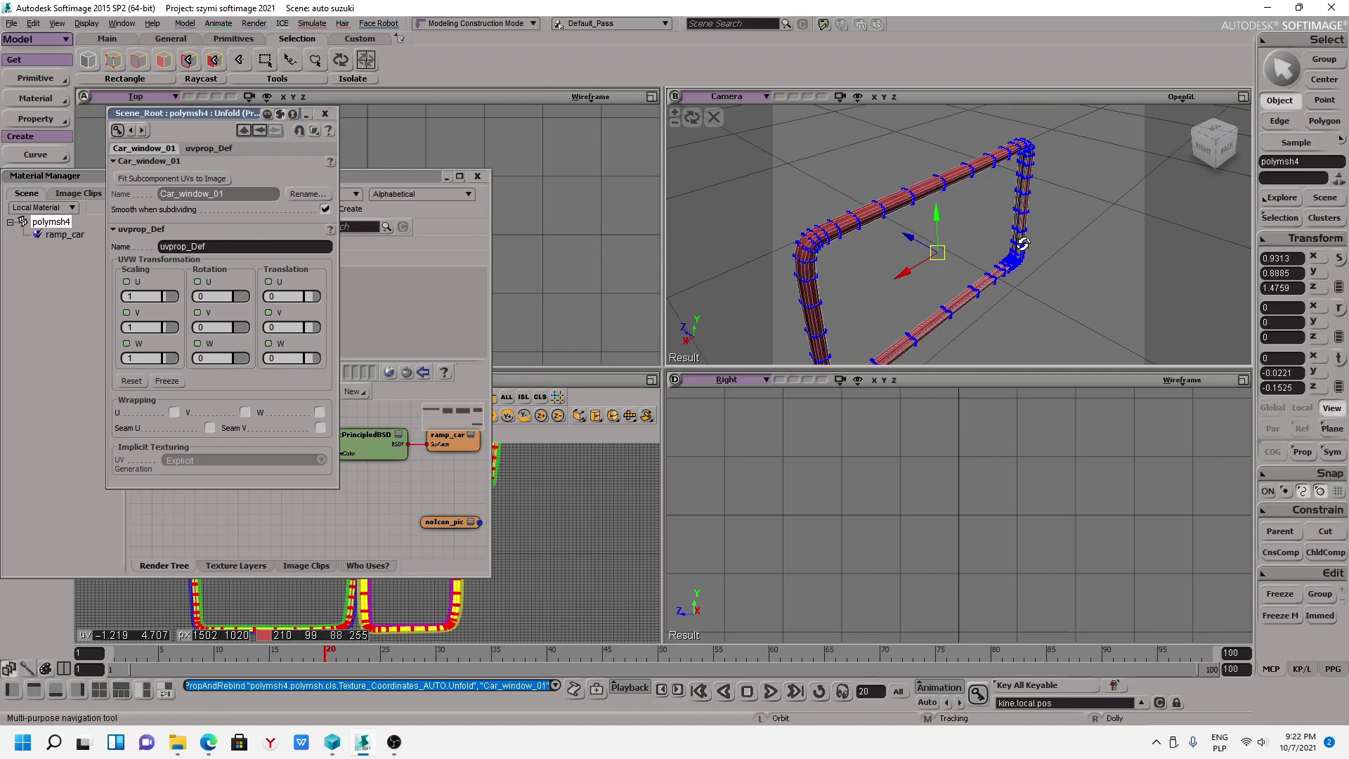
{"action": "left_click", "coordinate": [324, 113]}
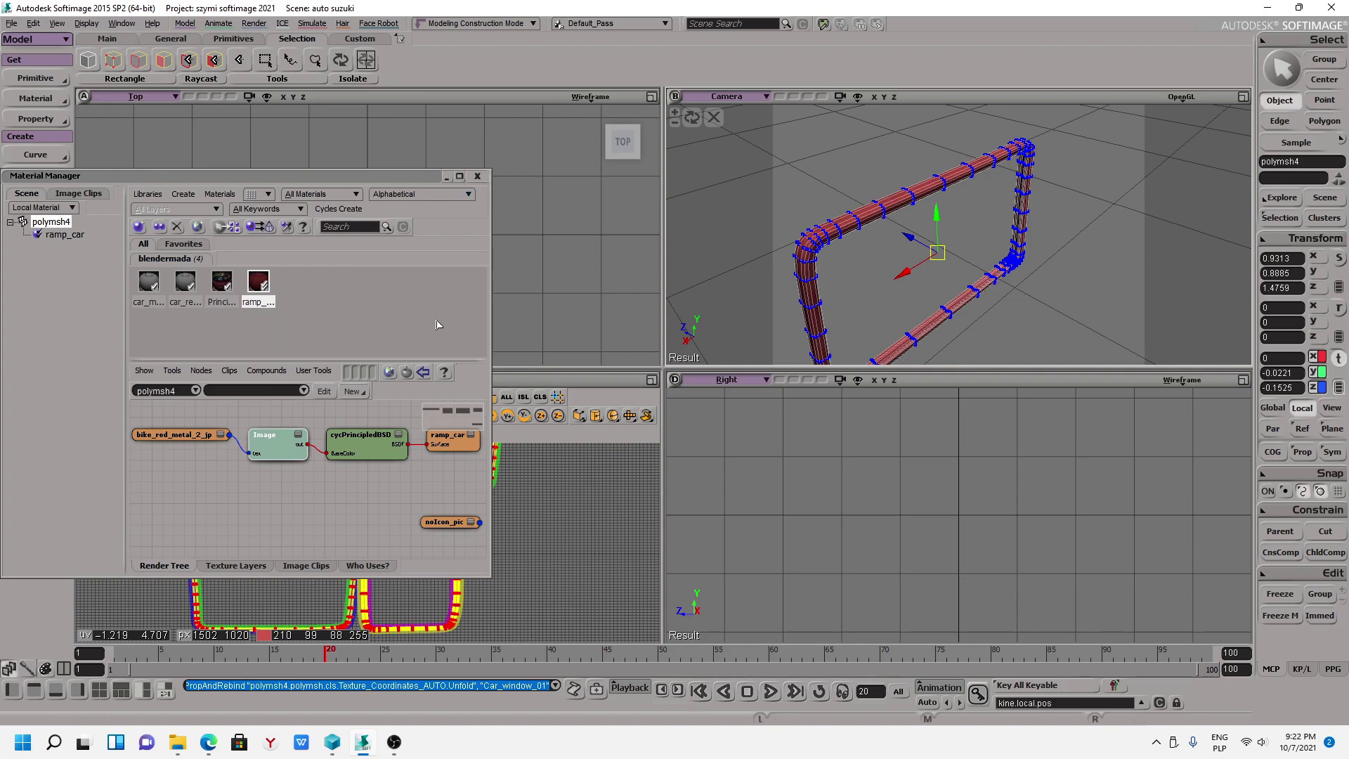
{"action": "left_click", "coordinate": [477, 176]}
Check polymsh4's UV sets, maximize the Camera view, and unhide the whole car.
{"action": "left_click", "coordinate": [302, 395]}
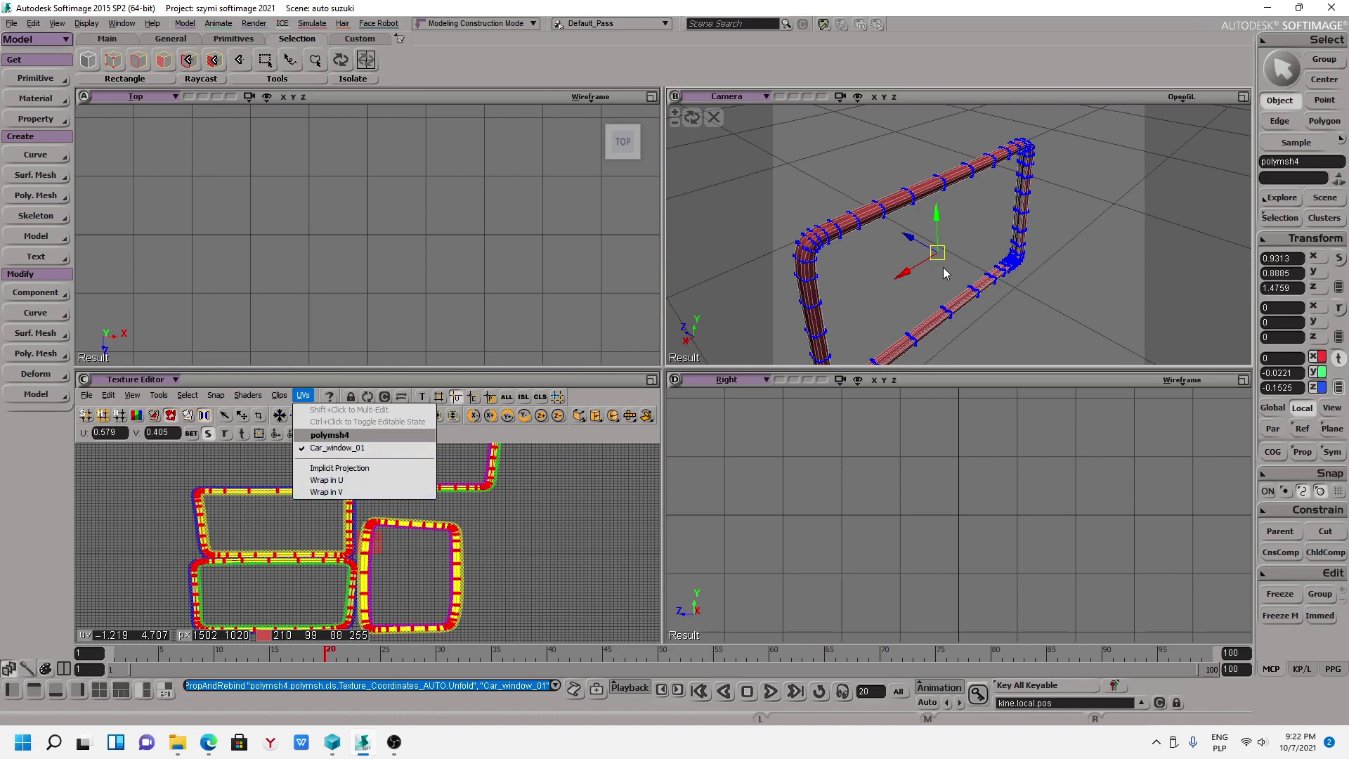
{"action": "key", "text": "Escape"}
{"action": "key", "text": "F12"}
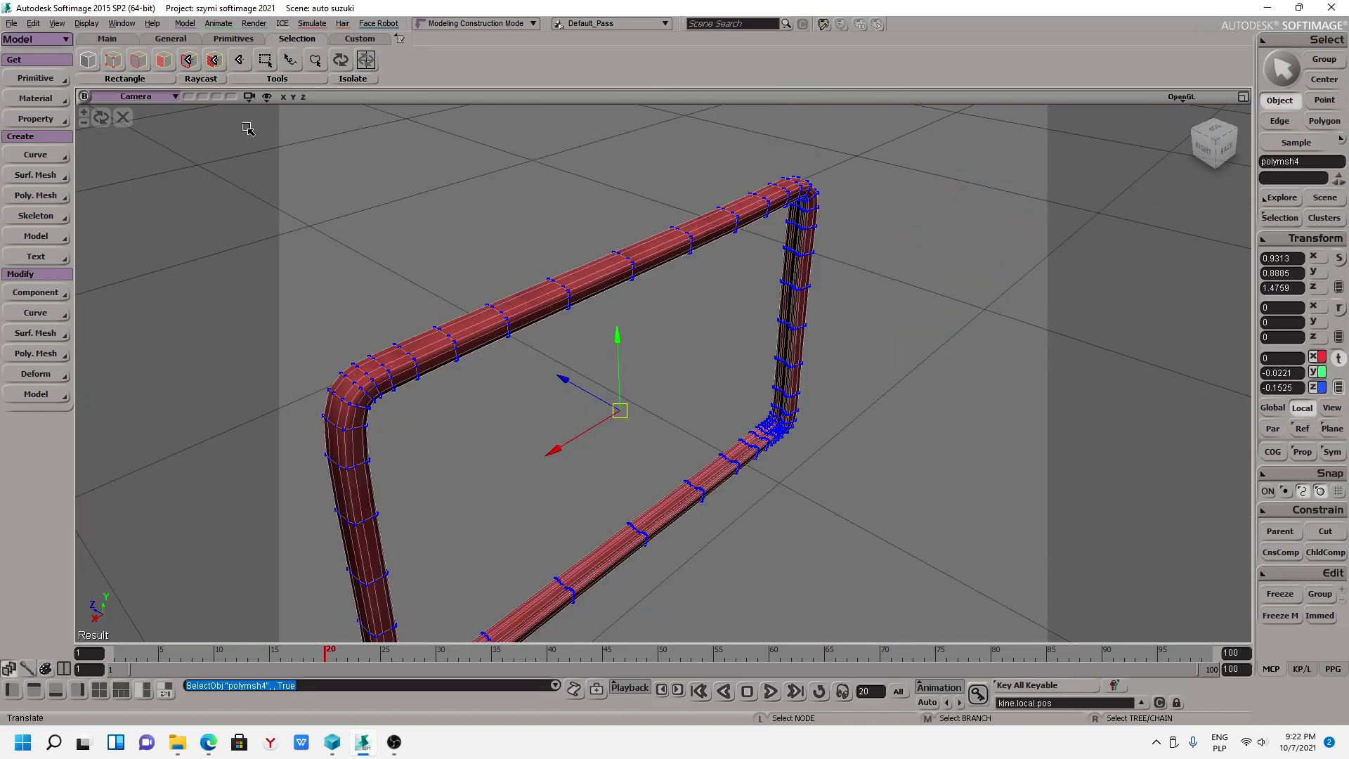
{"action": "key", "text": "s"}
{"action": "scroll", "coordinate": [569, 307], "scroll_direction": "down", "scroll_amount": 5}
{"action": "mouse_move", "coordinate": [569, 307]}
{"action": "left_mouse_down"}
{"action": "mouse_move", "coordinate": [819, 391]}
{"action": "mouse_move", "coordinate": [710, 391]}
{"action": "mouse_move", "coordinate": [608, 362]}
{"action": "left_mouse_up"}
Select the left window frame polymsh3.
{"action": "scroll", "coordinate": [608, 362], "scroll_direction": "up", "scroll_amount": 3}
{"action": "key", "text": "v"}
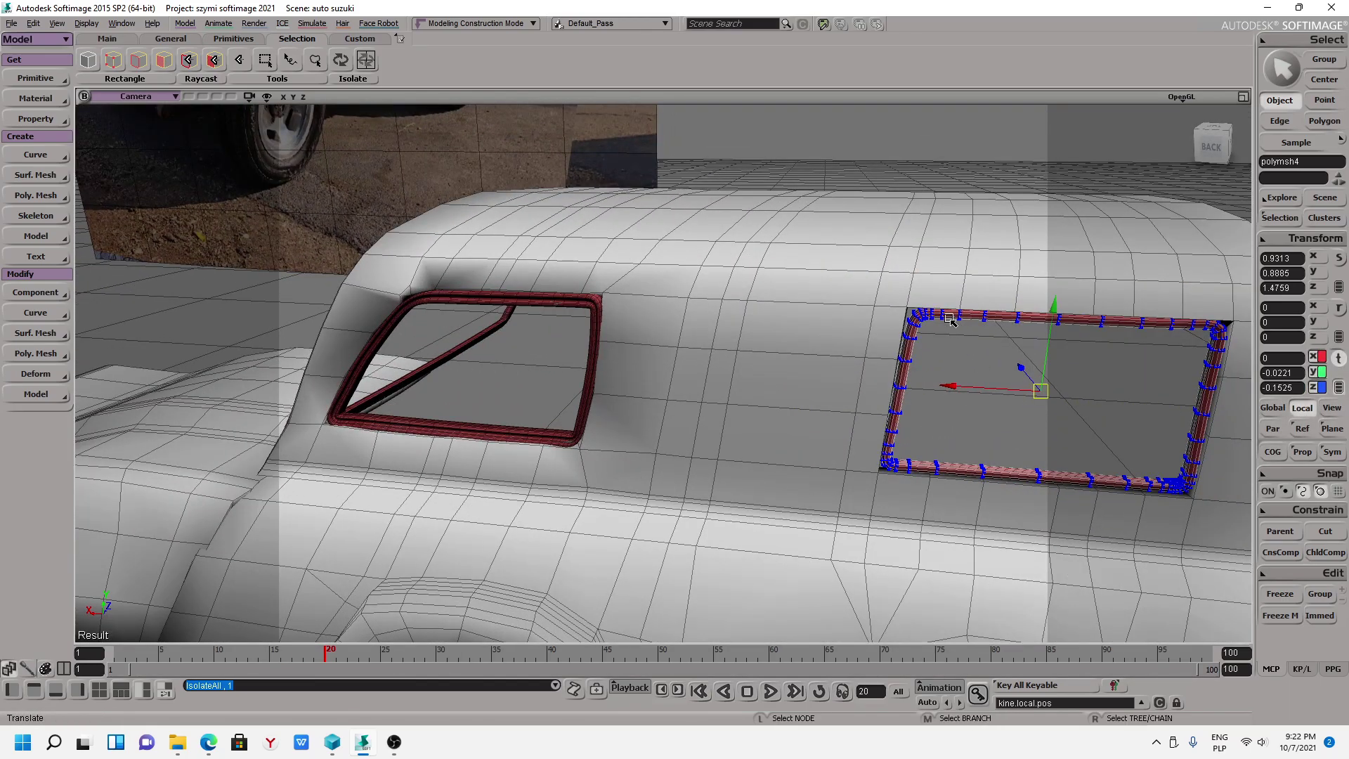
{"action": "left_click", "coordinate": [590, 303]}
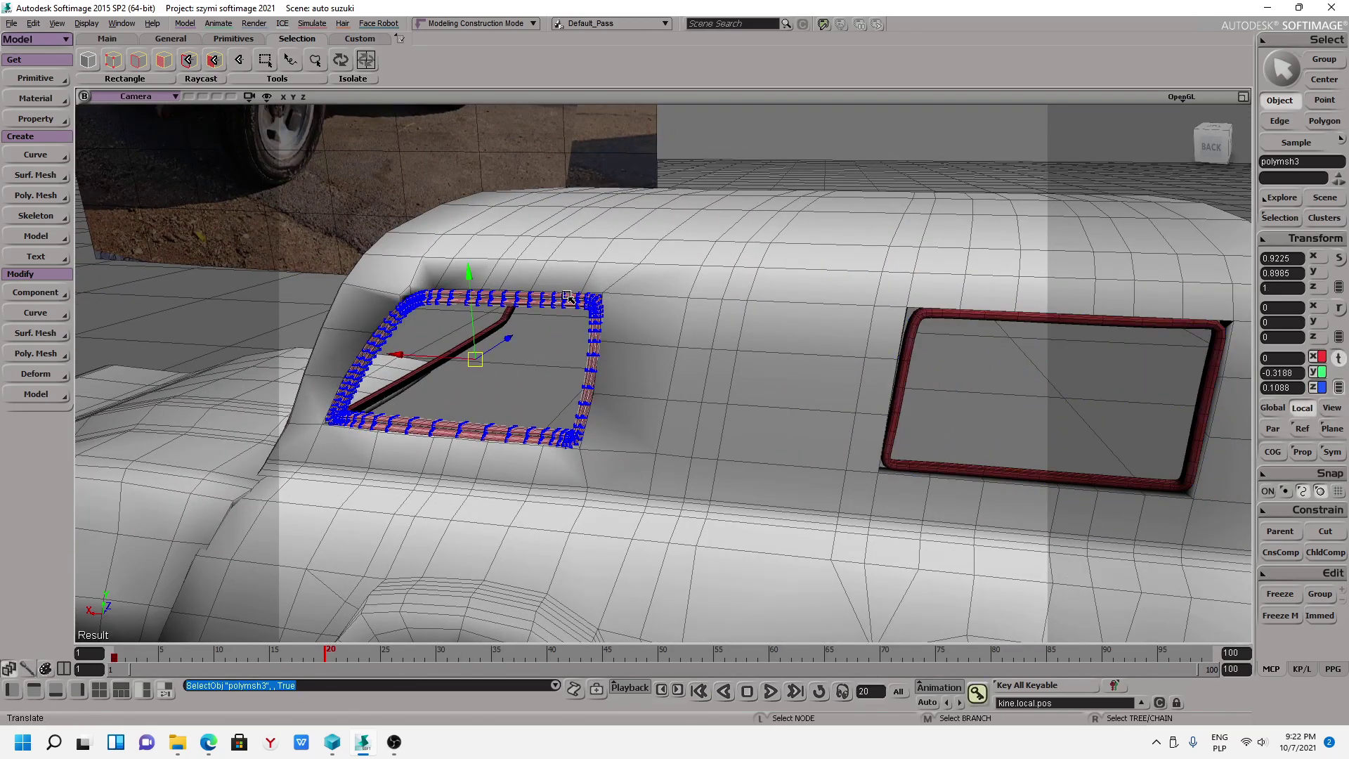
{"action": "left_click", "coordinate": [255, 23]}
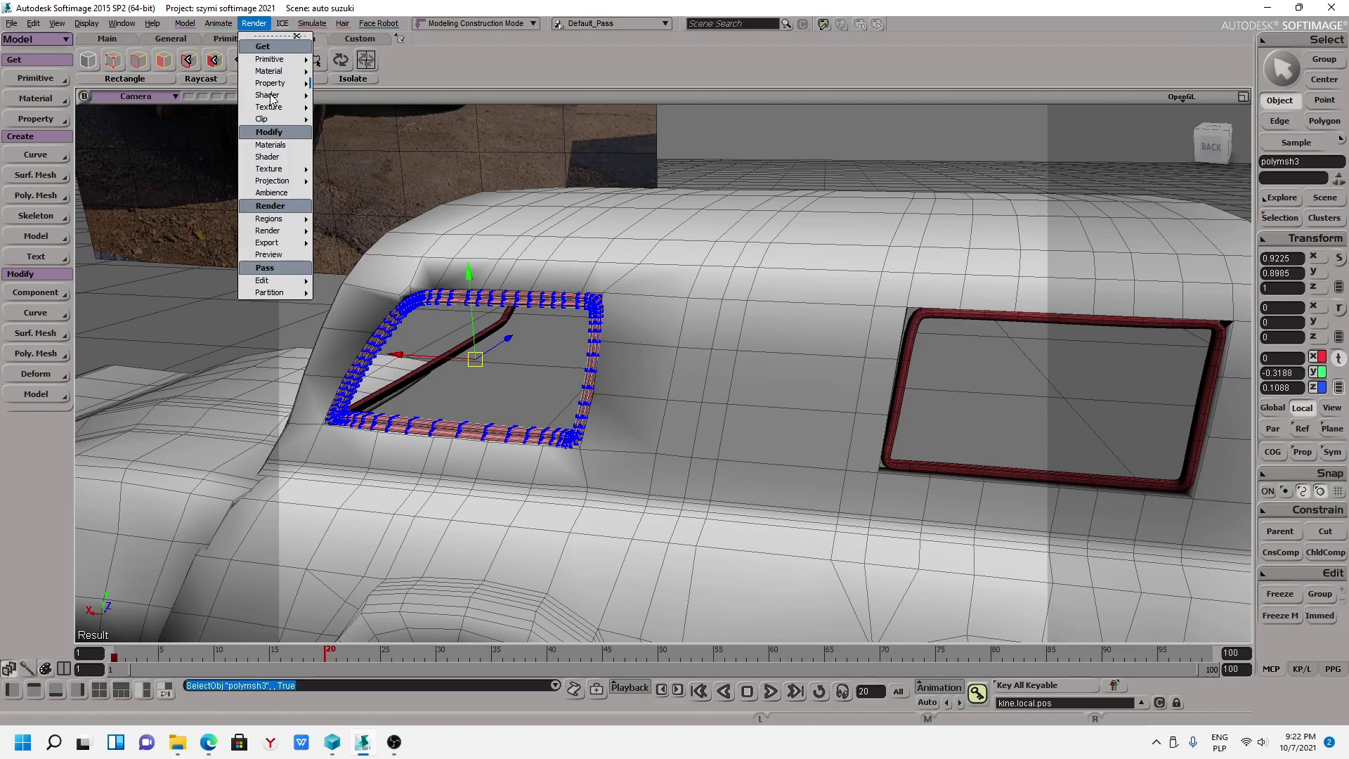
Open polymsh3's Image node texture projection settings in the Material Manager.
{"action": "left_click", "coordinate": [285, 146]}
{"action": "double_click", "coordinate": [264, 453]}
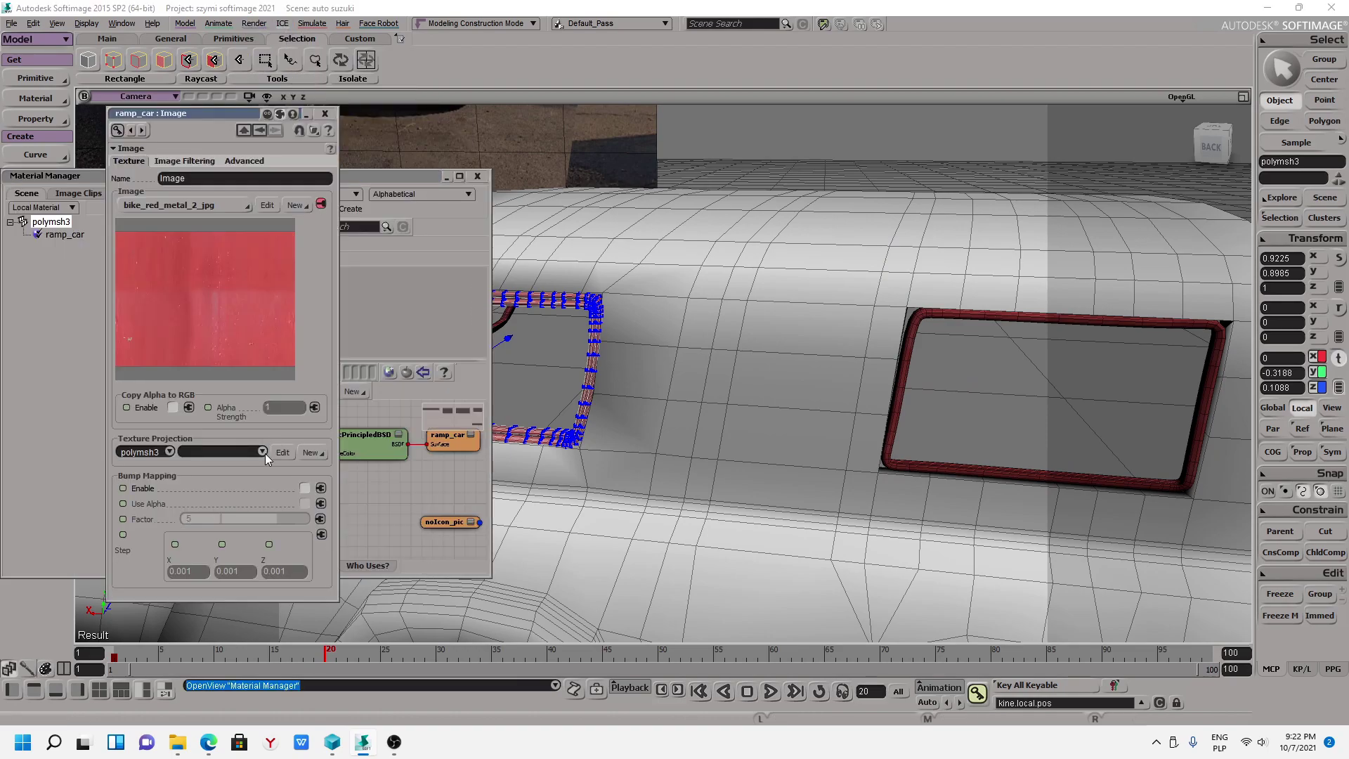
{"action": "left_click", "coordinate": [281, 452]}
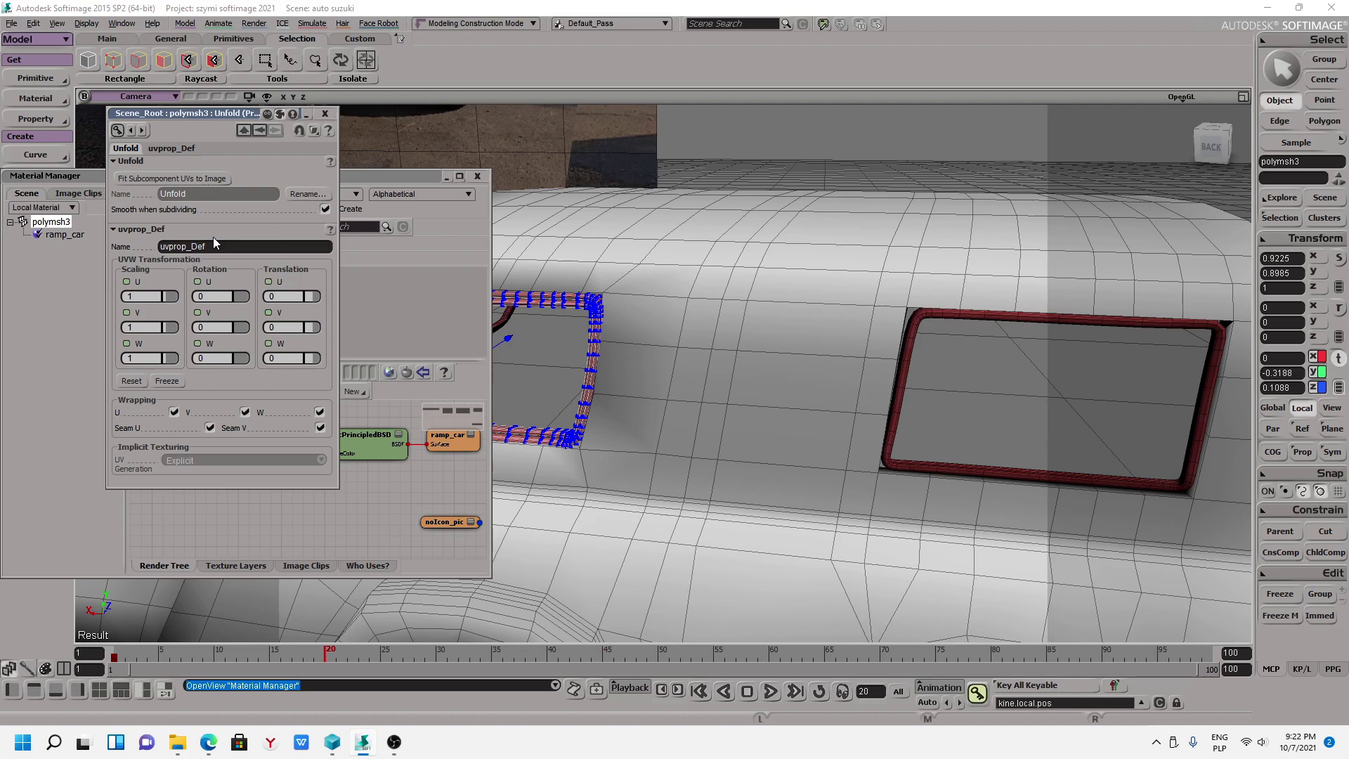
Rename the Unfold projection to Car_window_02, then reopen the Image node settings.
{"action": "left_click", "coordinate": [307, 194]}
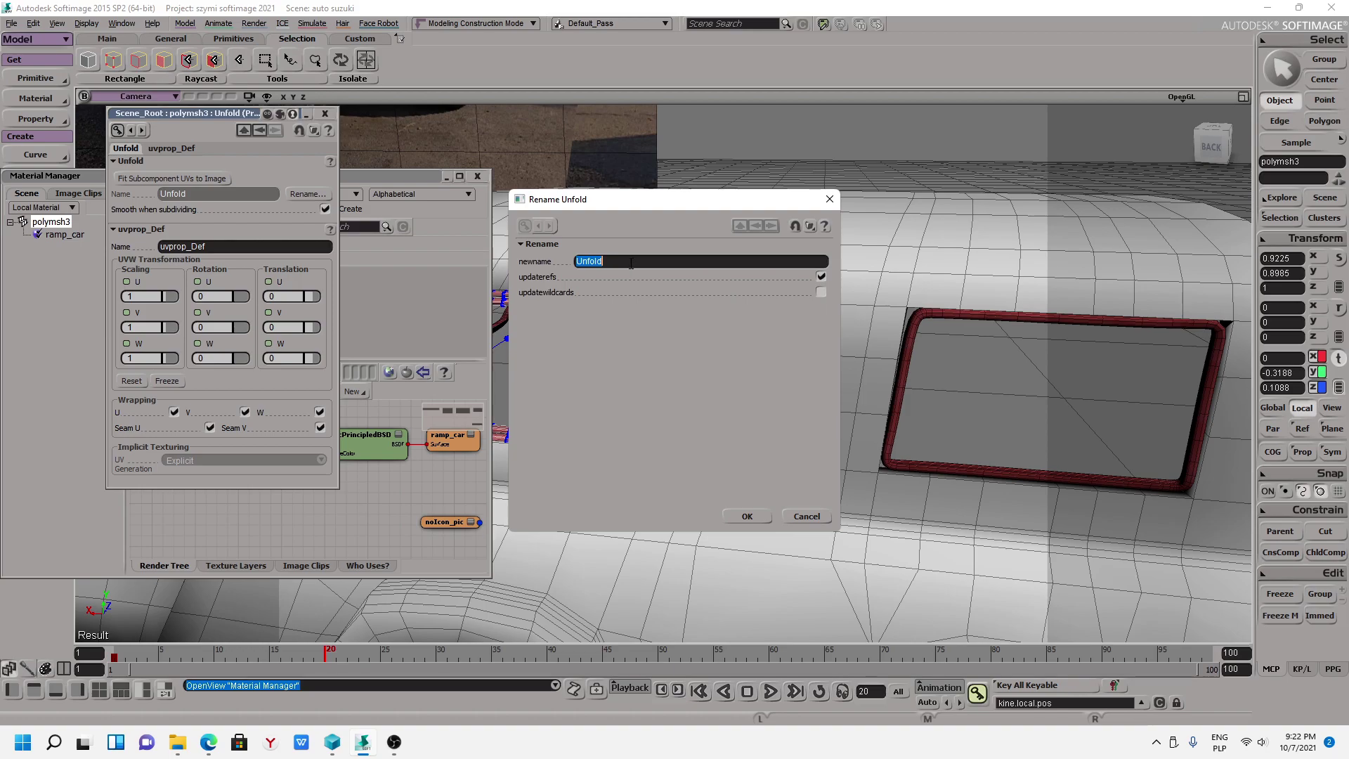
{"action": "type", "text": "C"}
{"action": "type", "text": "2"}
{"action": "key", "text": "Return"}
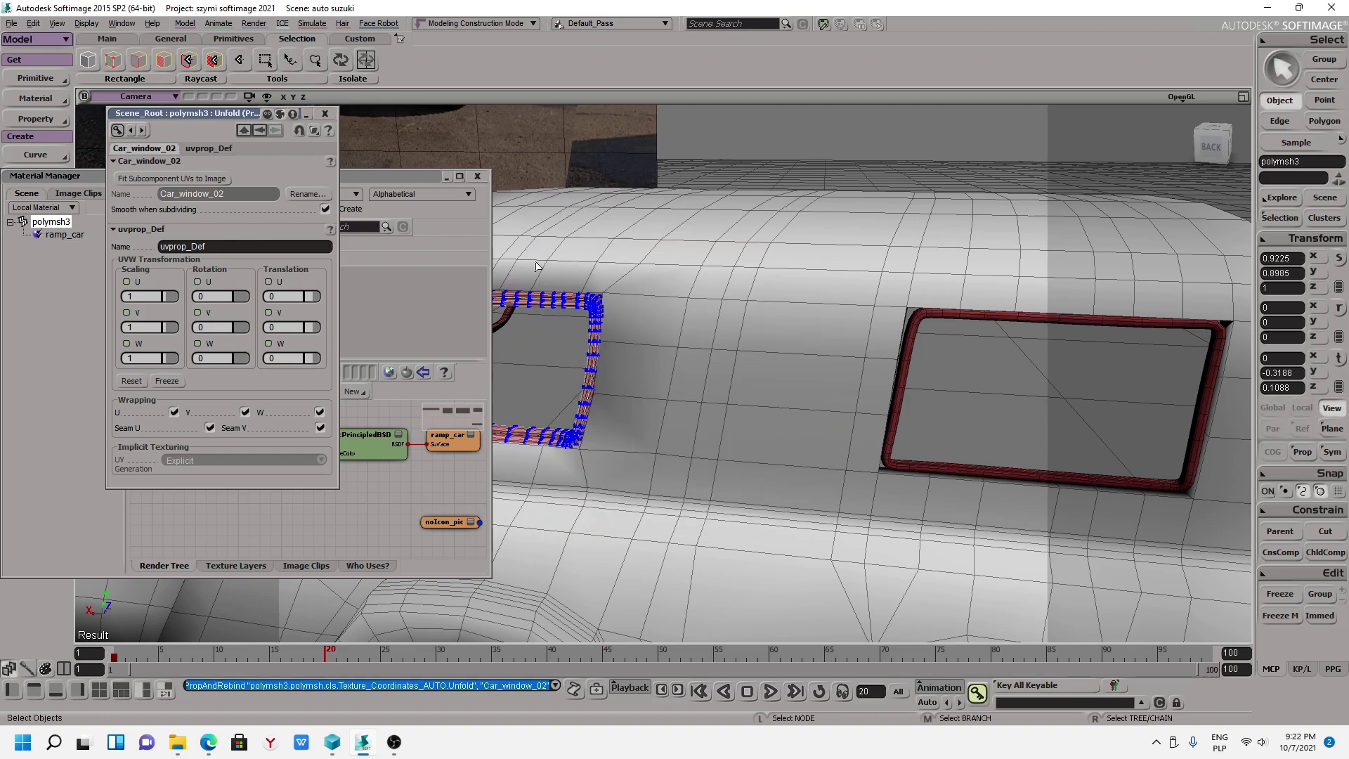
{"action": "left_click", "coordinate": [325, 113]}
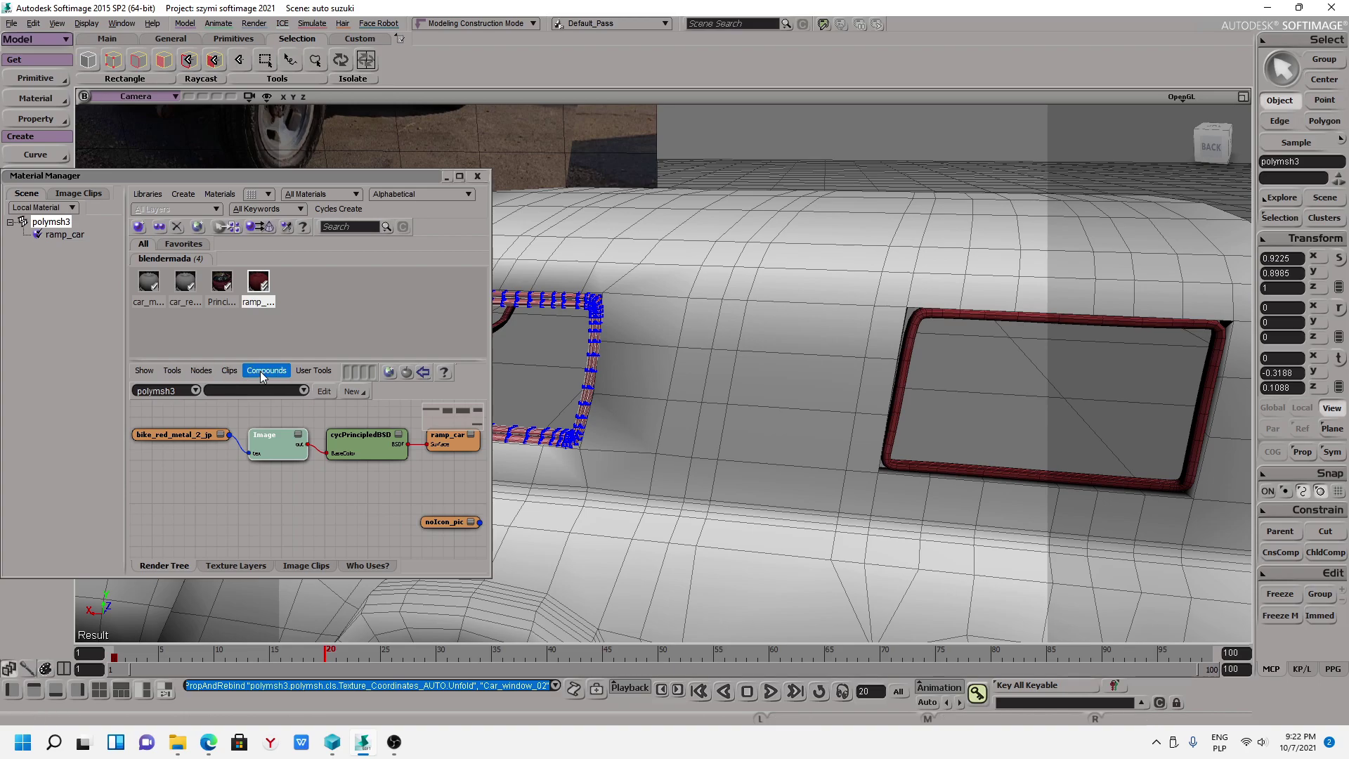
{"action": "left_click", "coordinate": [314, 370]}
{"action": "double_click", "coordinate": [265, 447]}
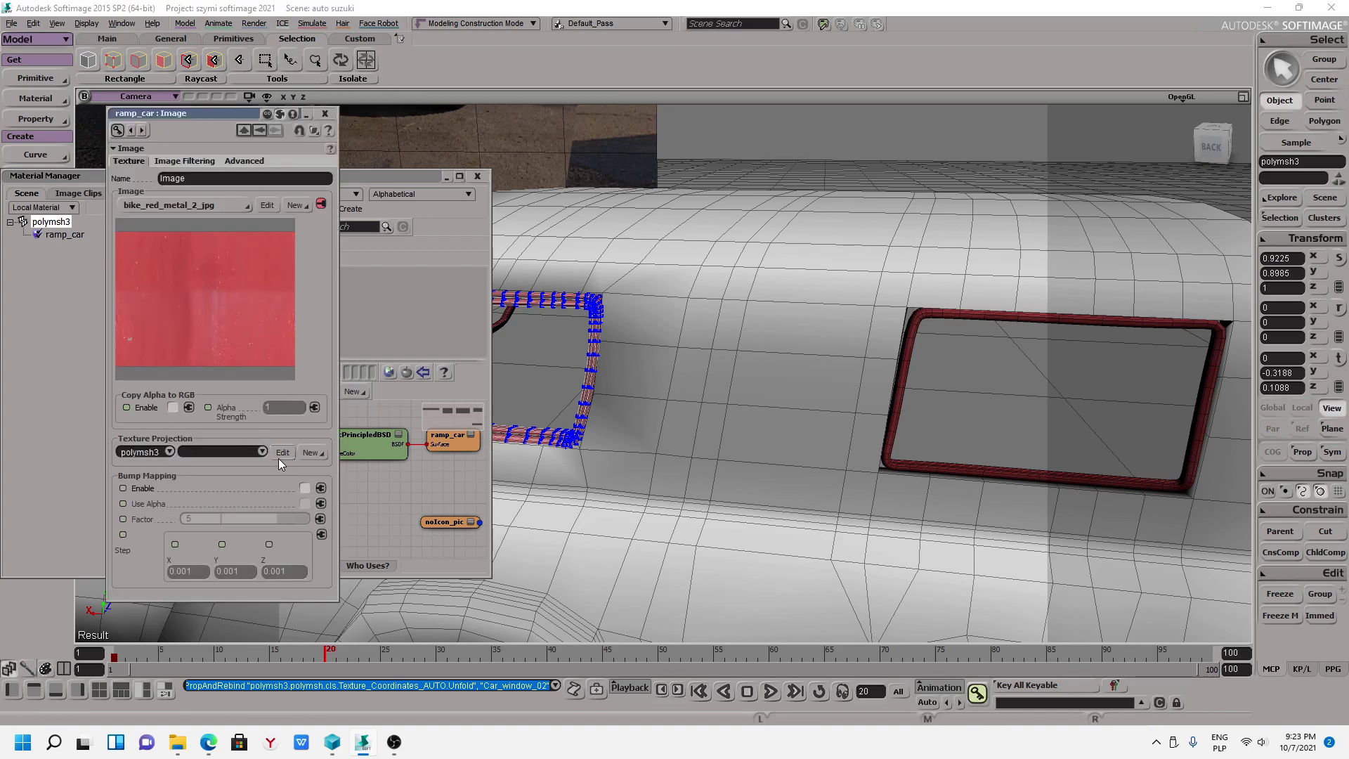
Close the Image texture settings, restore the four-view layout and move the Material Manager aside.
{"action": "left_click", "coordinate": [324, 113]}
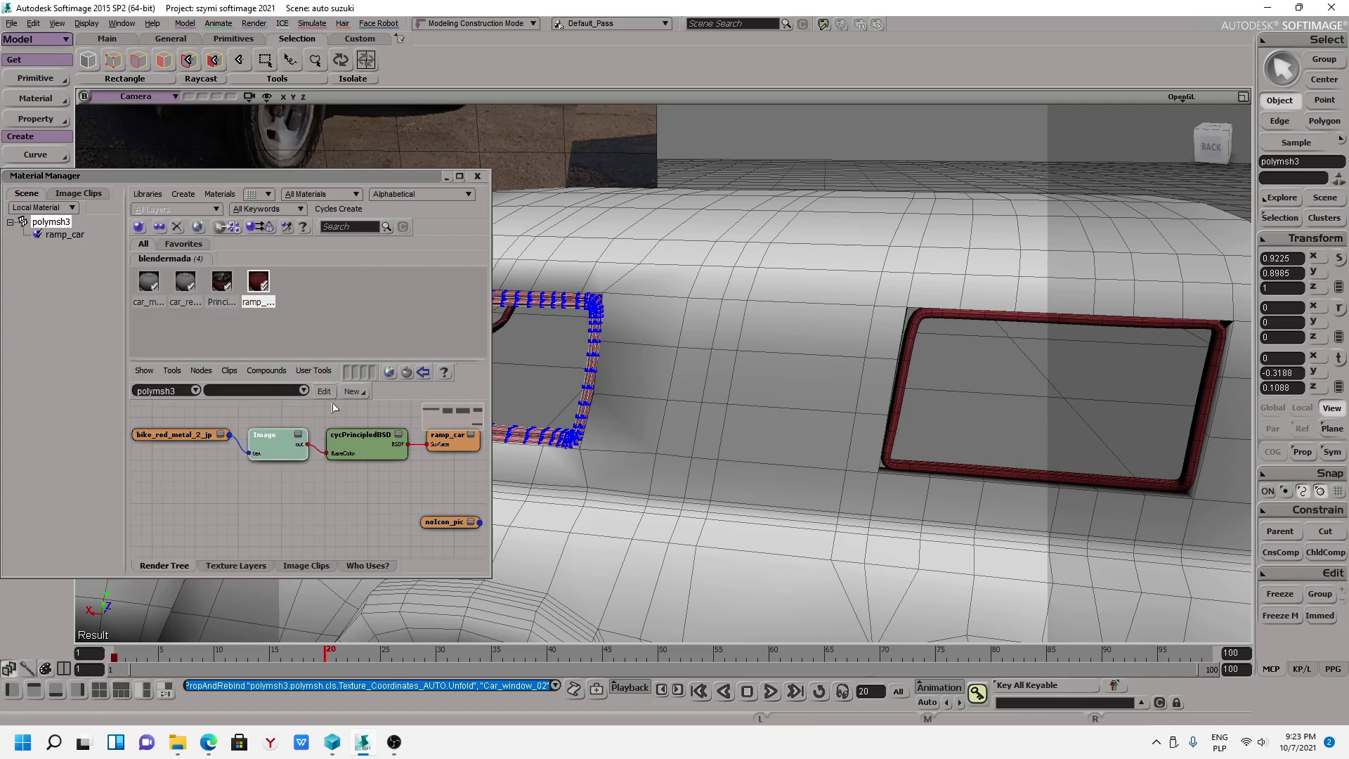
{"action": "left_click", "coordinate": [1243, 97]}
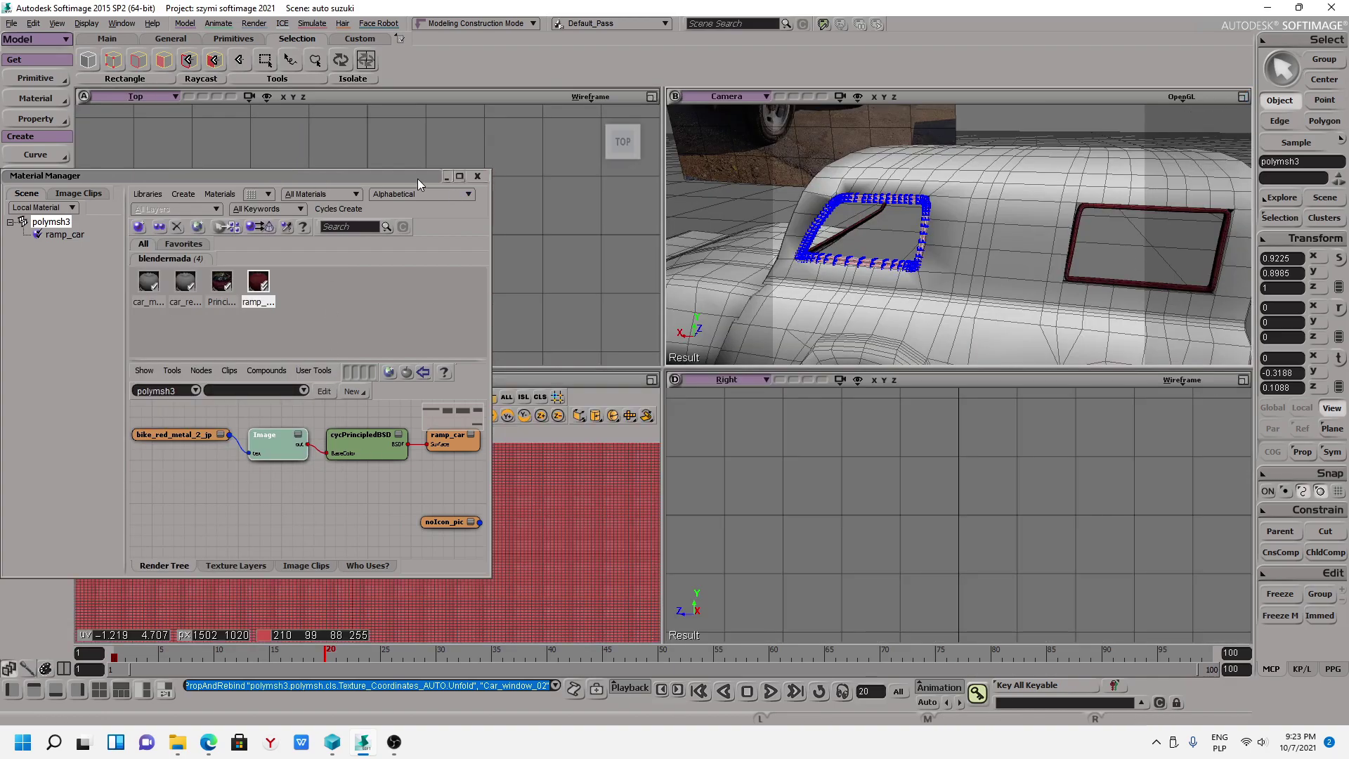
{"action": "left_click_drag", "start_coordinate": [421, 180], "coordinate": [1043, 308]}
Check that polymsh3 carries Car_window_02 and polymsh4 carries Car_window_01 UV sets.
{"action": "left_click", "coordinate": [302, 397]}
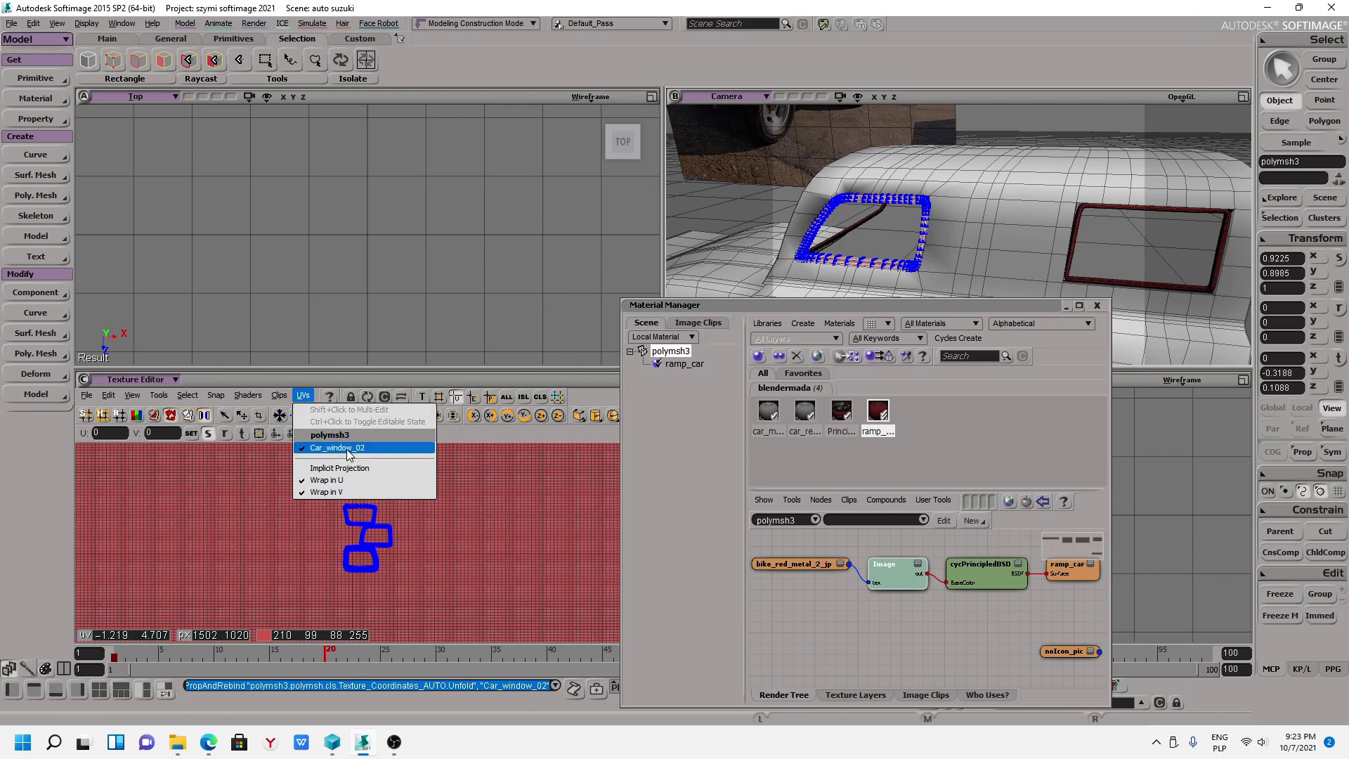
{"action": "left_click", "coordinate": [1078, 239]}
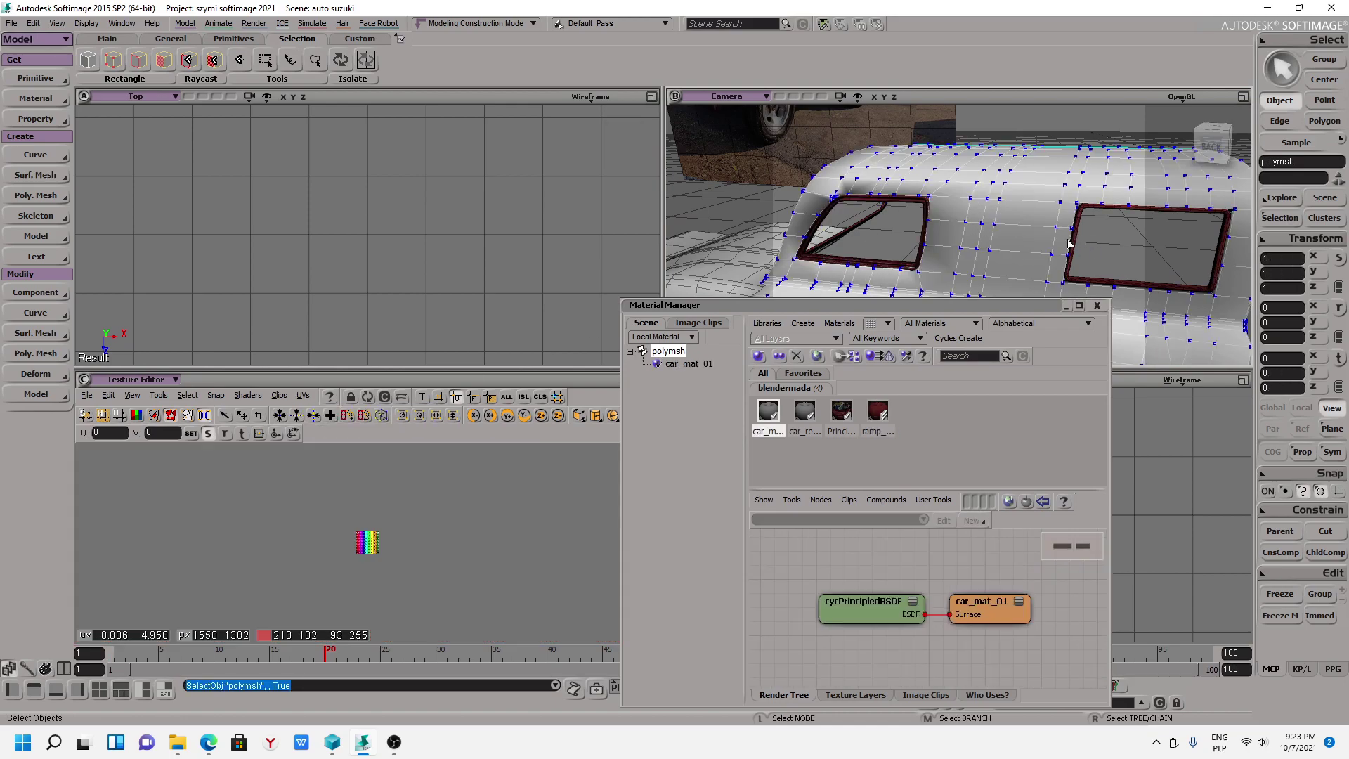
{"action": "left_click", "coordinate": [1080, 226]}
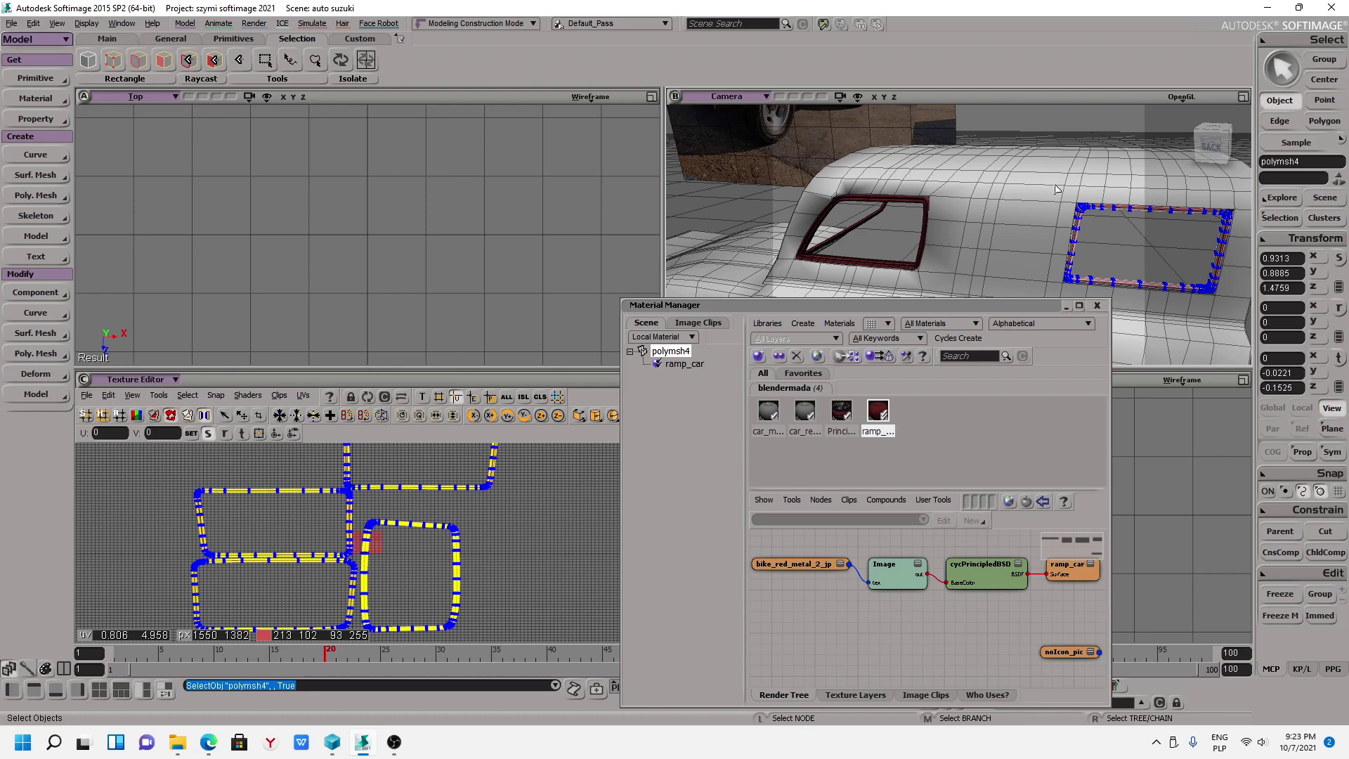
{"action": "left_click", "coordinate": [303, 396]}
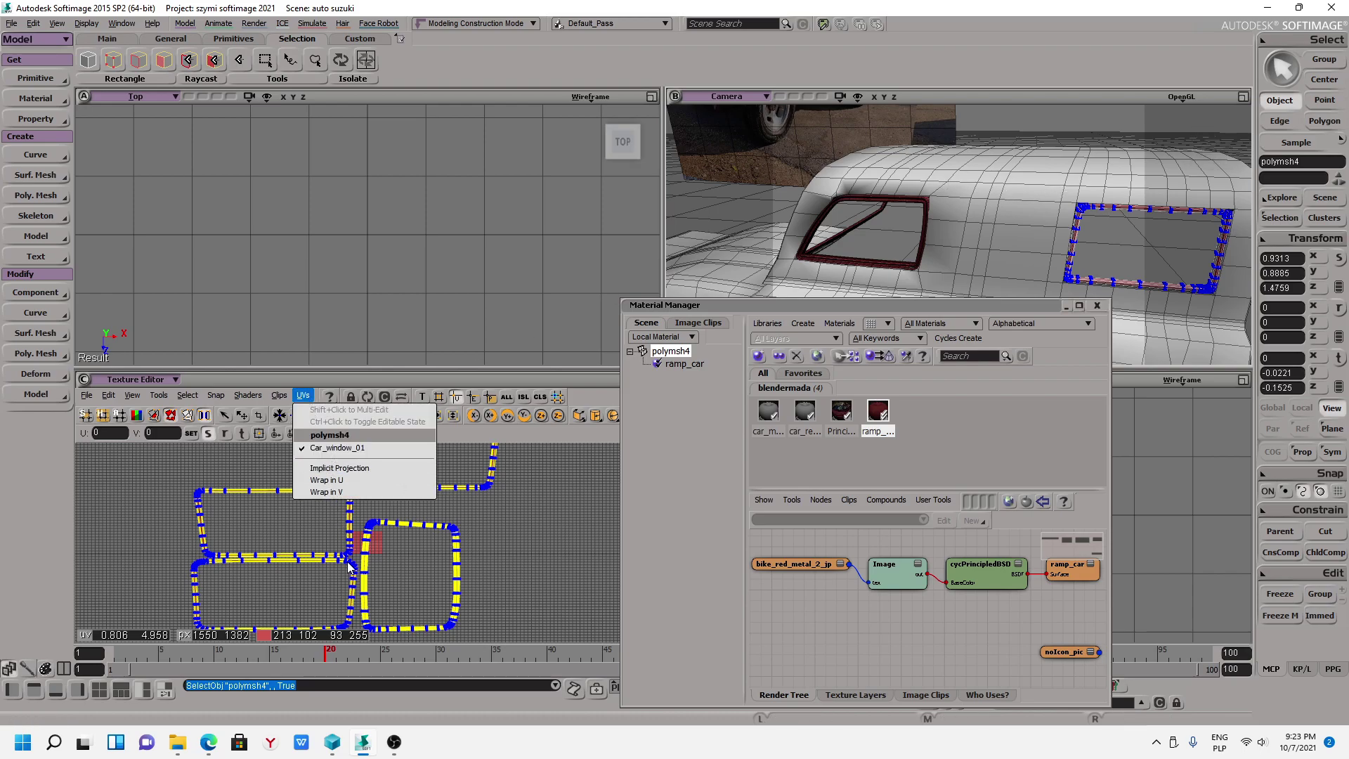
{"action": "left_click", "coordinate": [901, 201]}
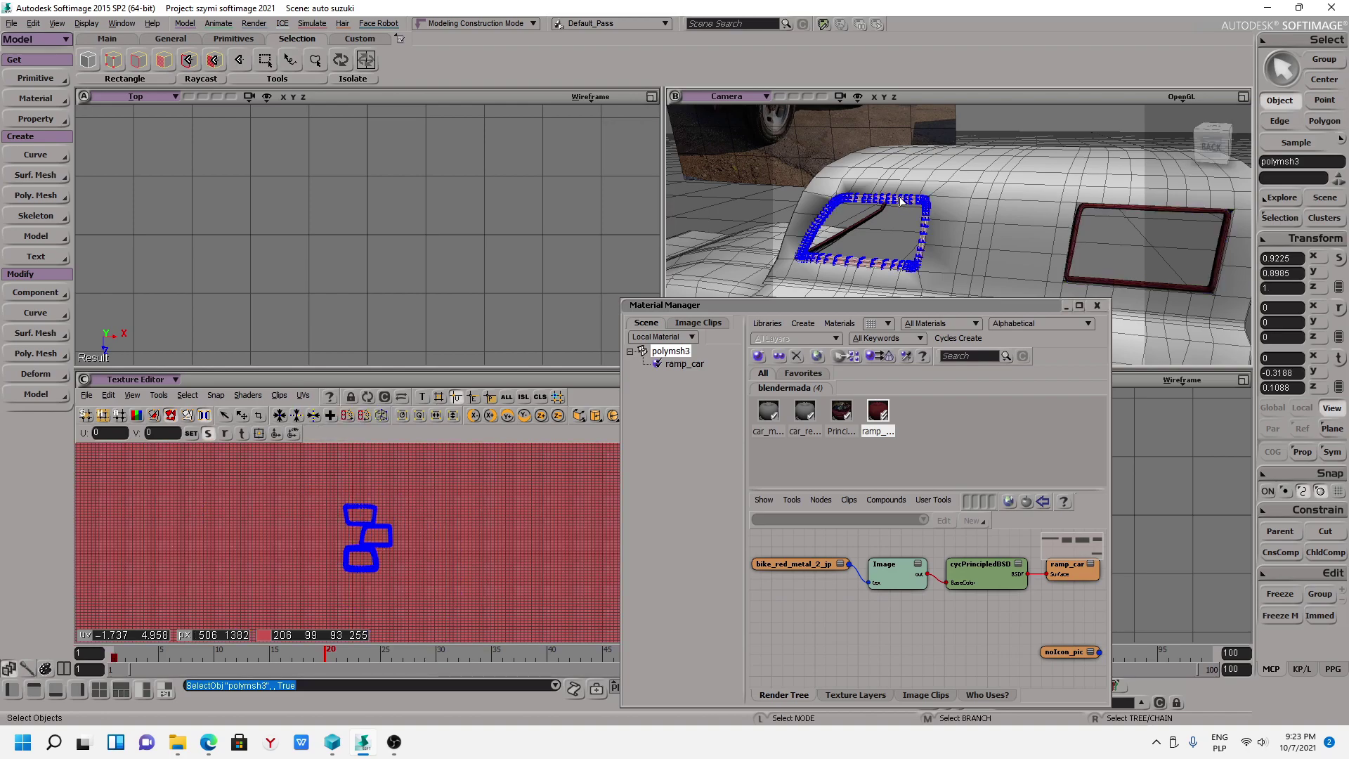
{"action": "left_click", "coordinate": [1084, 216]}
{"action": "scroll", "coordinate": [991, 199], "scroll_direction": "down", "scroll_amount": 3}
Select the car body polymsh and check the available image clips.
{"action": "left_click", "coordinate": [982, 227]}
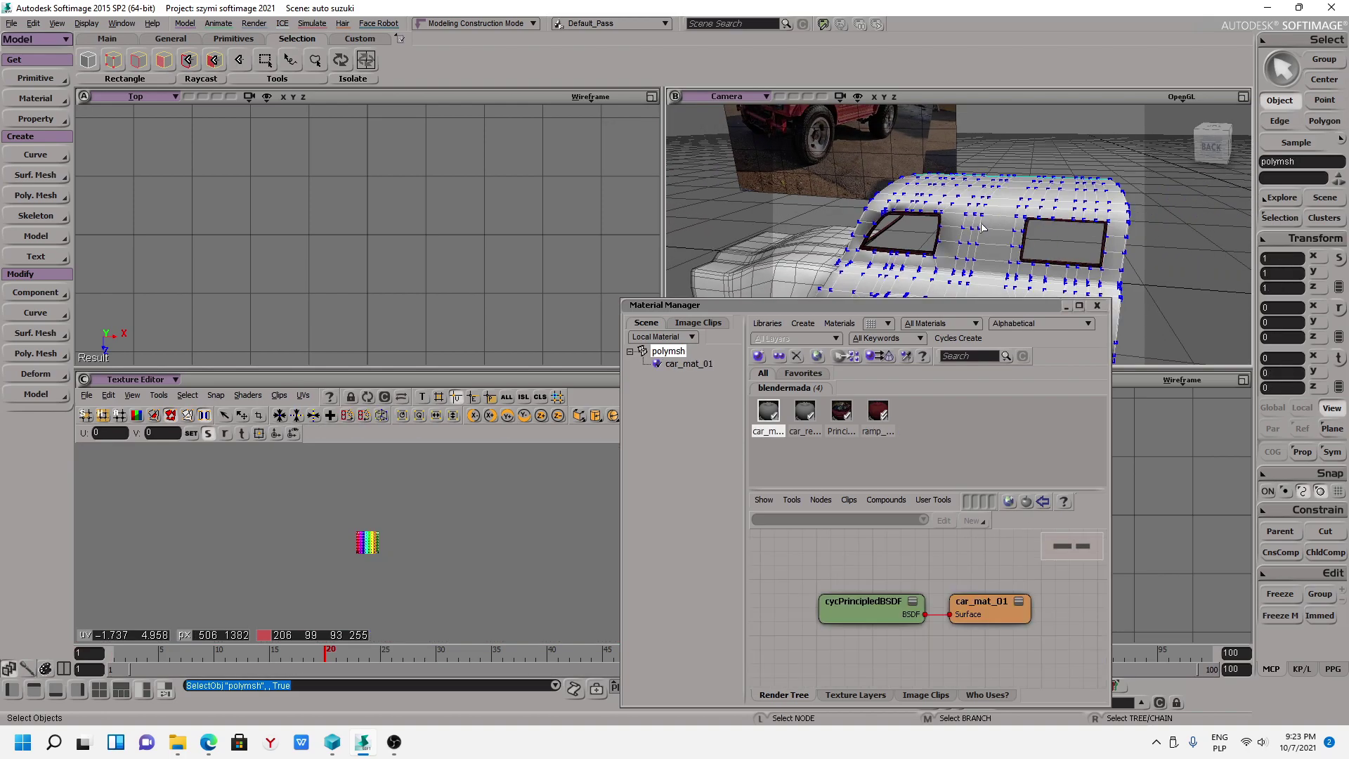
{"action": "scroll", "coordinate": [966, 288], "scroll_direction": "down", "scroll_amount": 2}
{"action": "scroll", "coordinate": [891, 266], "scroll_direction": "down", "scroll_amount": 2}
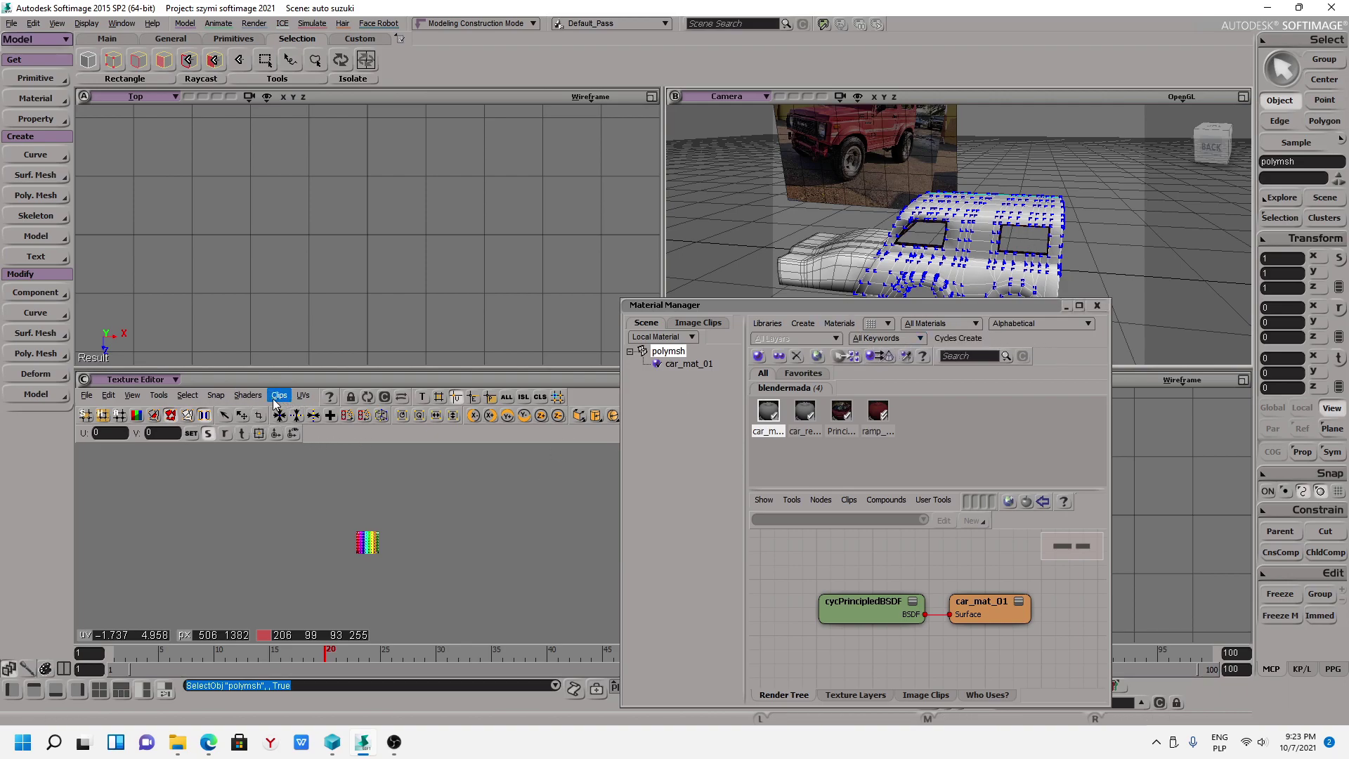
{"action": "left_click", "coordinate": [294, 400]}
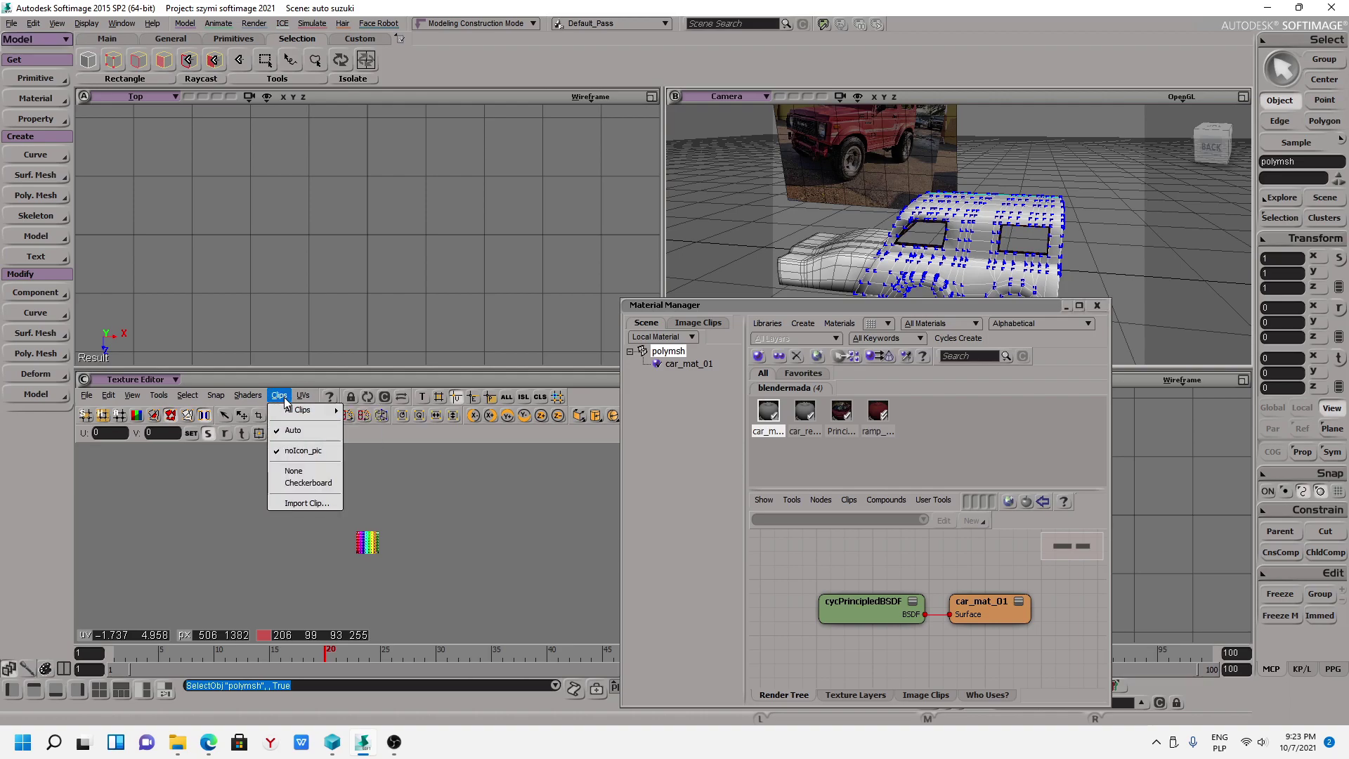
{"action": "mouse_move", "coordinate": [302, 395]}
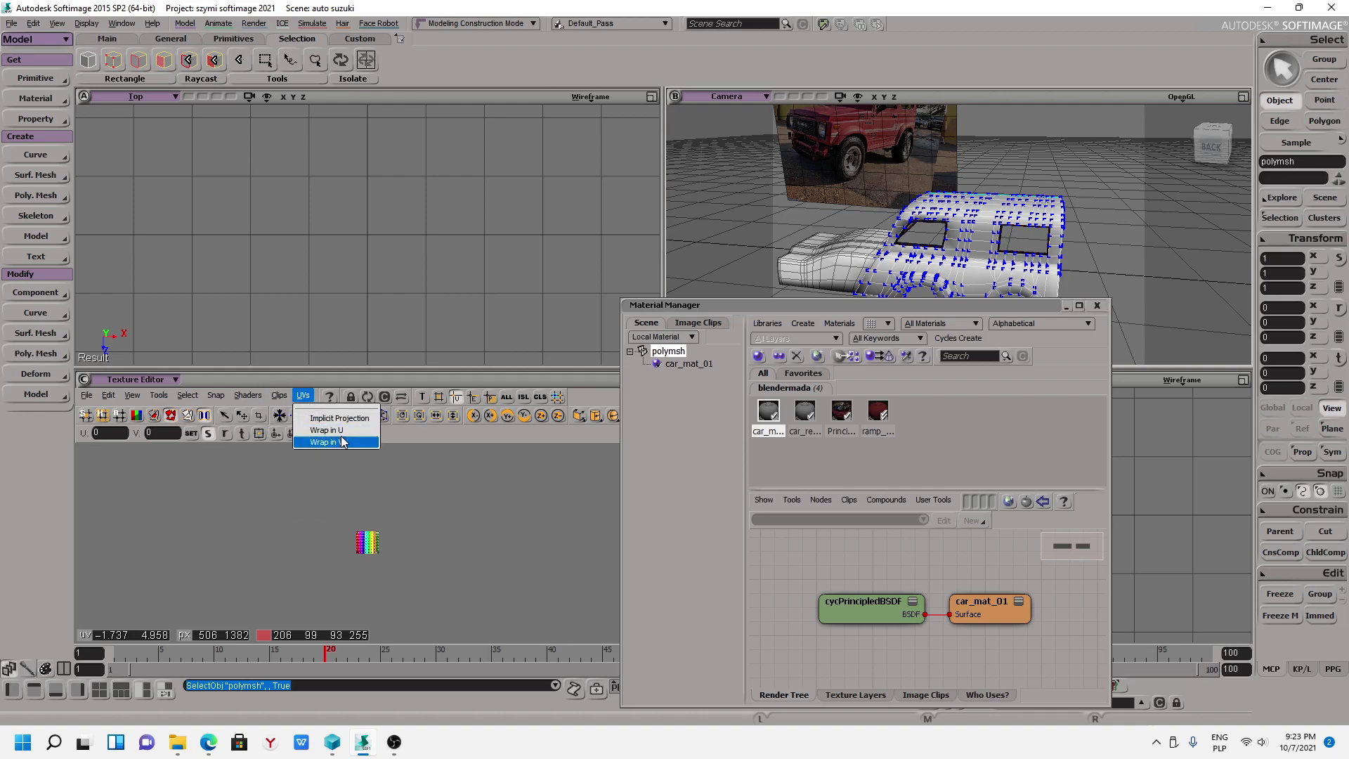
Maximize the Camera view, orbit to the car's side, and save the scene.
{"action": "left_click", "coordinate": [1242, 96]}
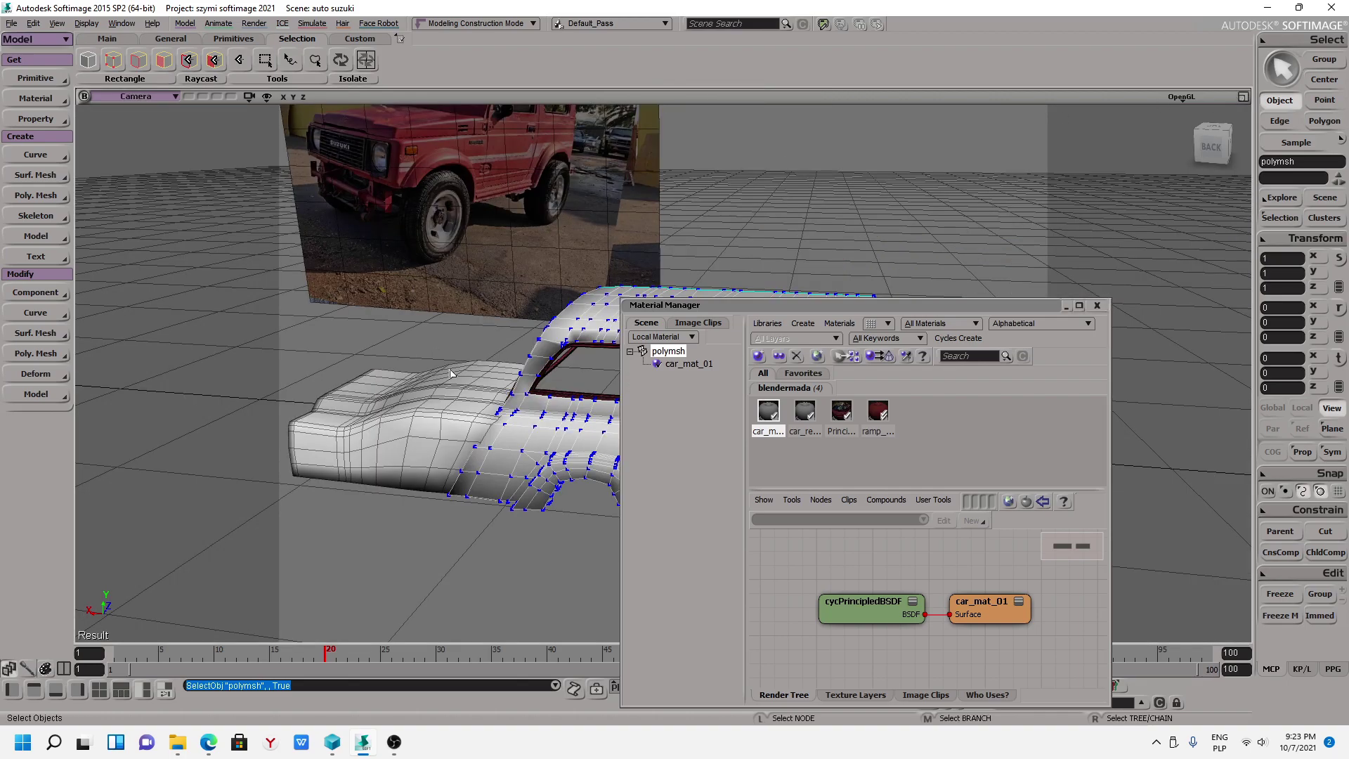
{"action": "mouse_move", "coordinate": [414, 347]}
{"action": "middle_mouse_down"}
{"action": "mouse_move", "coordinate": [466, 391]}
{"action": "mouse_move", "coordinate": [491, 295]}
{"action": "middle_mouse_up"}
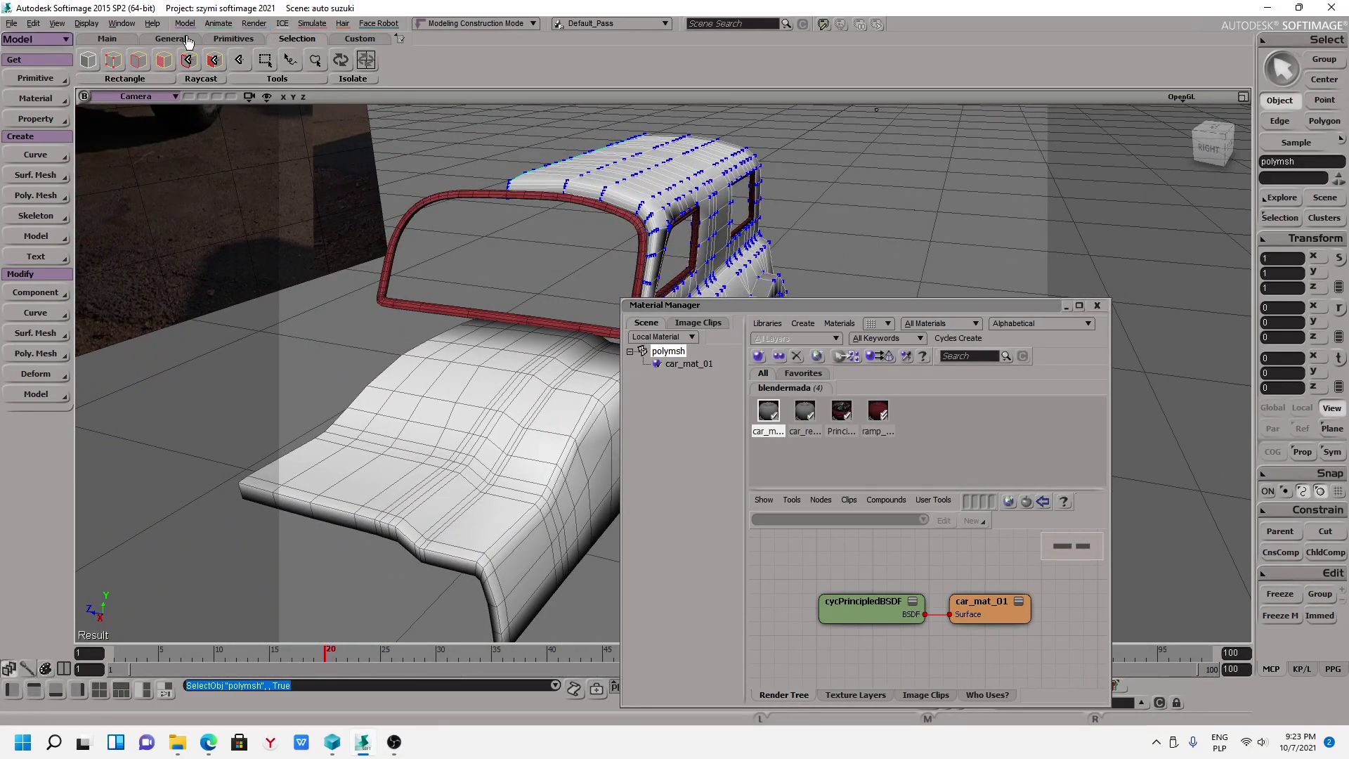
{"action": "left_click", "coordinate": [11, 23]}
{"action": "left_click", "coordinate": [41, 73]}
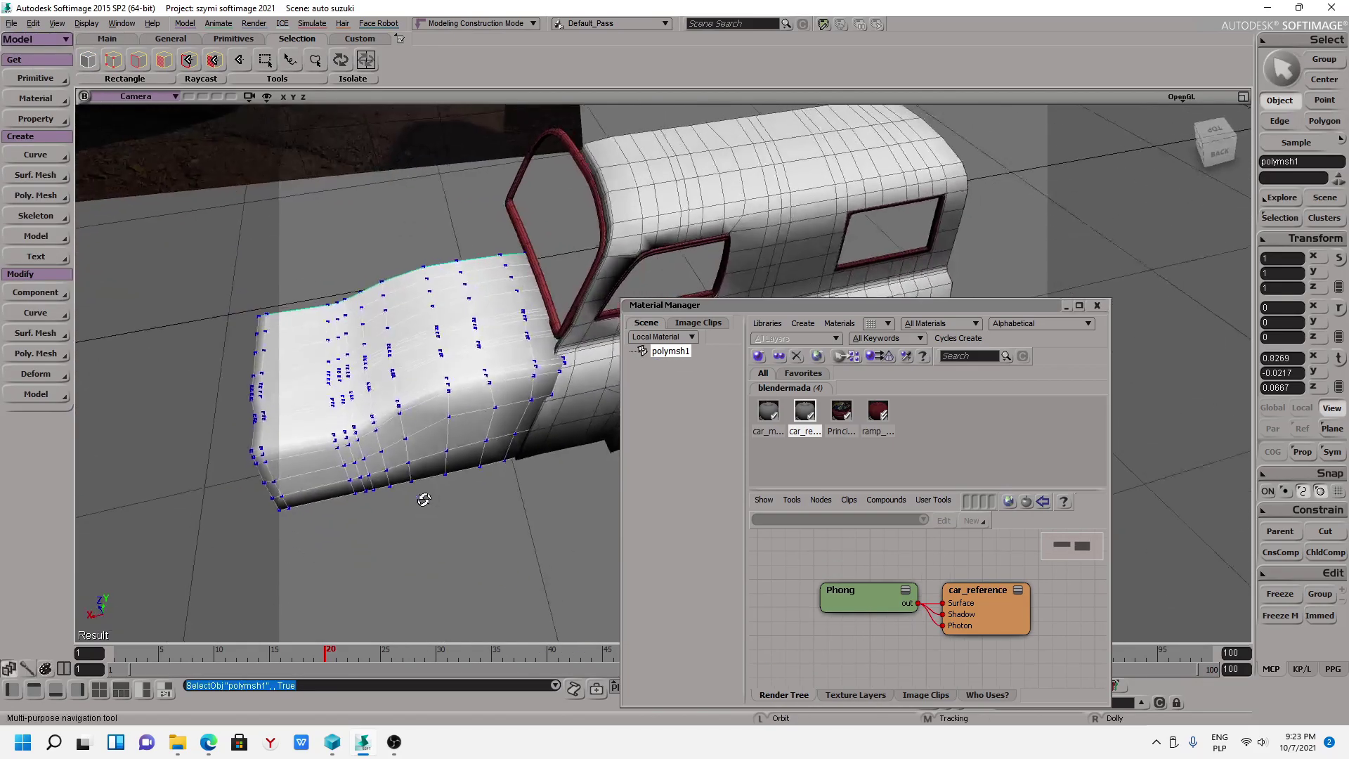
Orbit and zoom to frame the hood, then bring up the Cycles shader types list.
{"action": "mouse_move", "coordinate": [423, 499]}
{"action": "left_mouse_down"}
{"action": "mouse_move", "coordinate": [428, 472]}
{"action": "mouse_move", "coordinate": [491, 551]}
{"action": "mouse_move", "coordinate": [460, 491]}
{"action": "mouse_move", "coordinate": [492, 442]}
{"action": "left_mouse_up"}
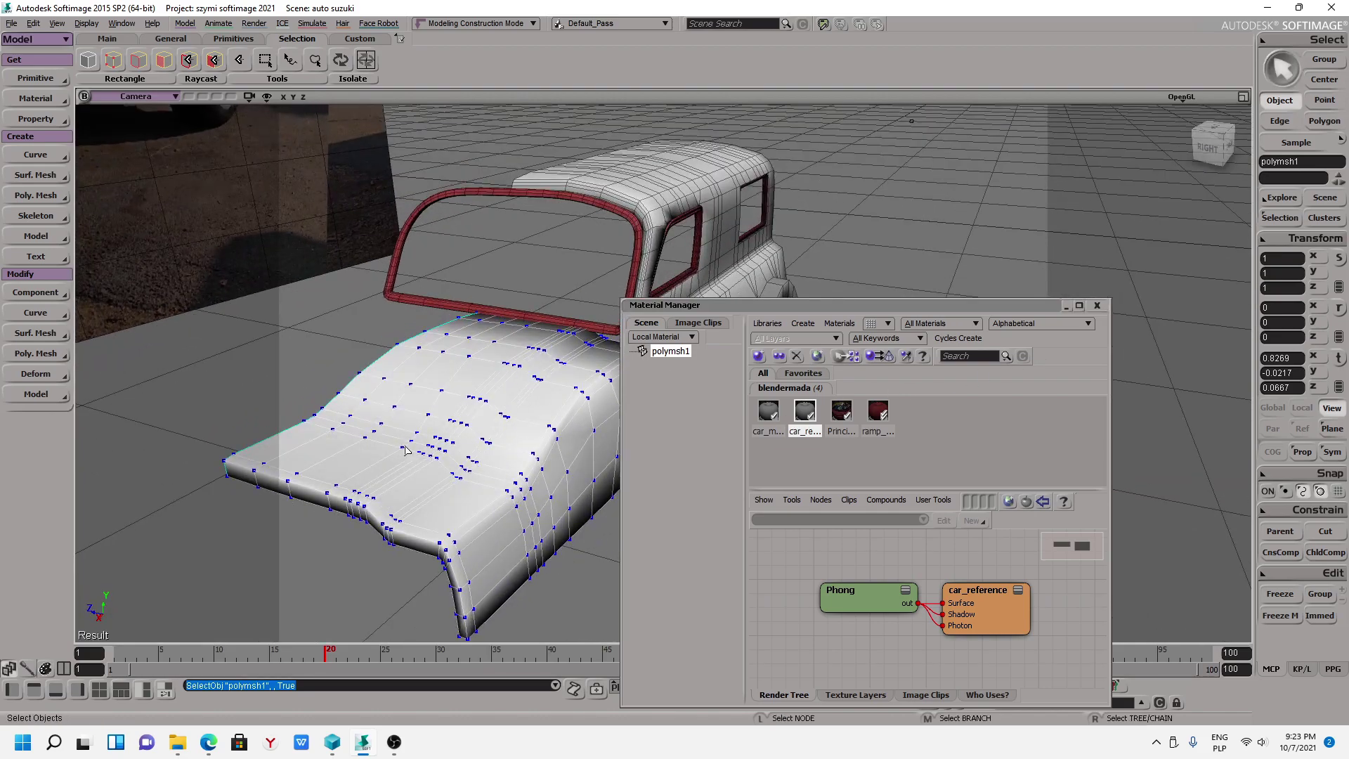
{"action": "mouse_move", "coordinate": [444, 441]}
{"action": "left_mouse_down"}
{"action": "mouse_move", "coordinate": [461, 422]}
{"action": "mouse_move", "coordinate": [478, 465]}
{"action": "left_mouse_up"}
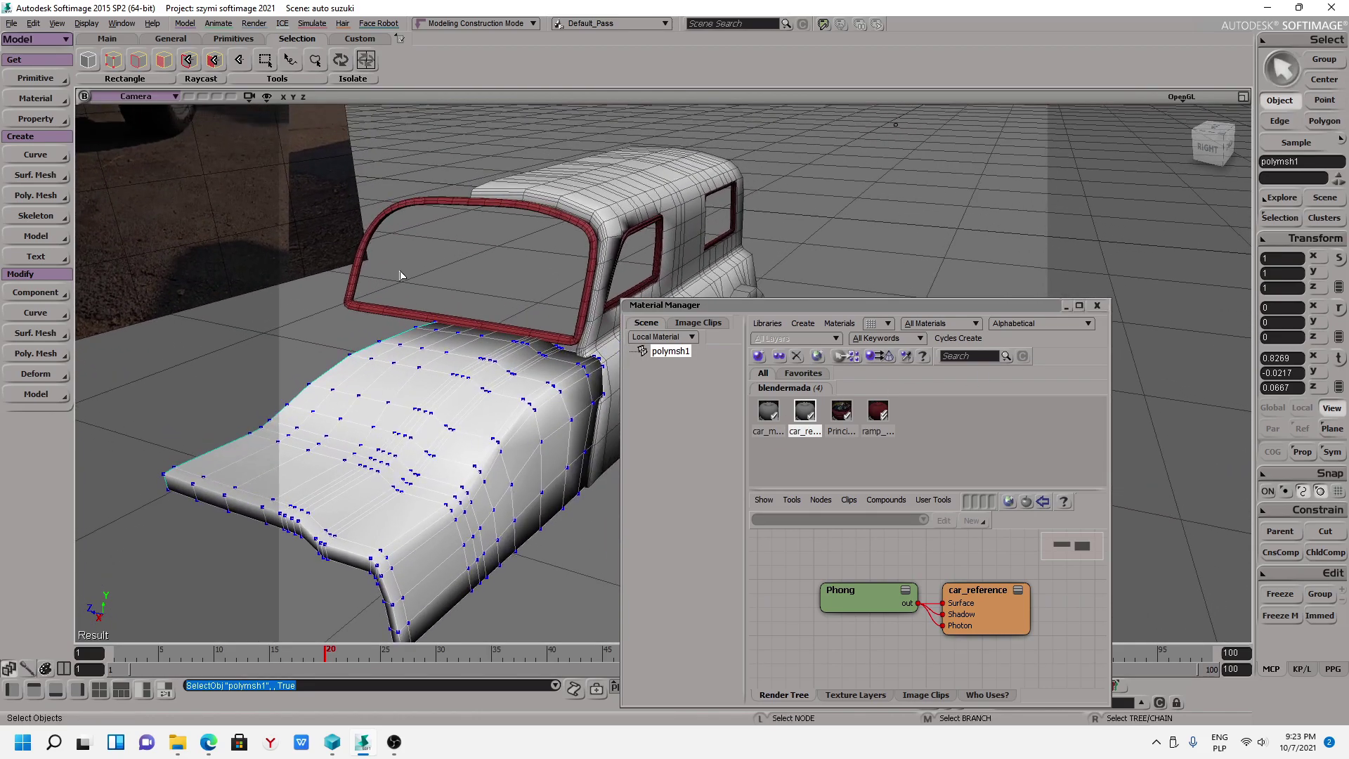
{"action": "scroll", "coordinate": [400, 274], "scroll_direction": "up", "scroll_amount": 3}
{"action": "scroll", "coordinate": [242, 293], "scroll_direction": "down", "scroll_amount": 3}
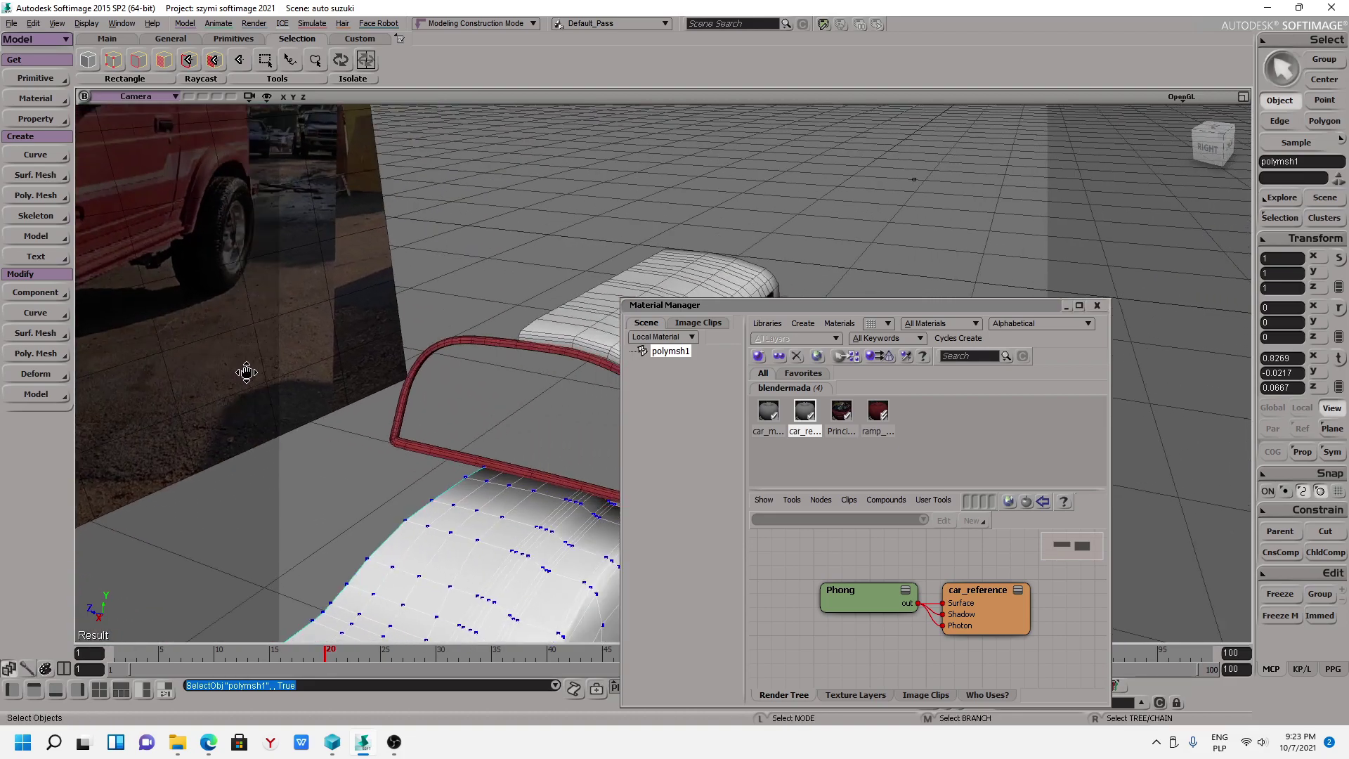
{"action": "scroll", "coordinate": [214, 223], "scroll_direction": "down", "scroll_amount": 2}
{"action": "left_click_drag", "start_coordinate": [421, 382], "coordinate": [380, 420]}
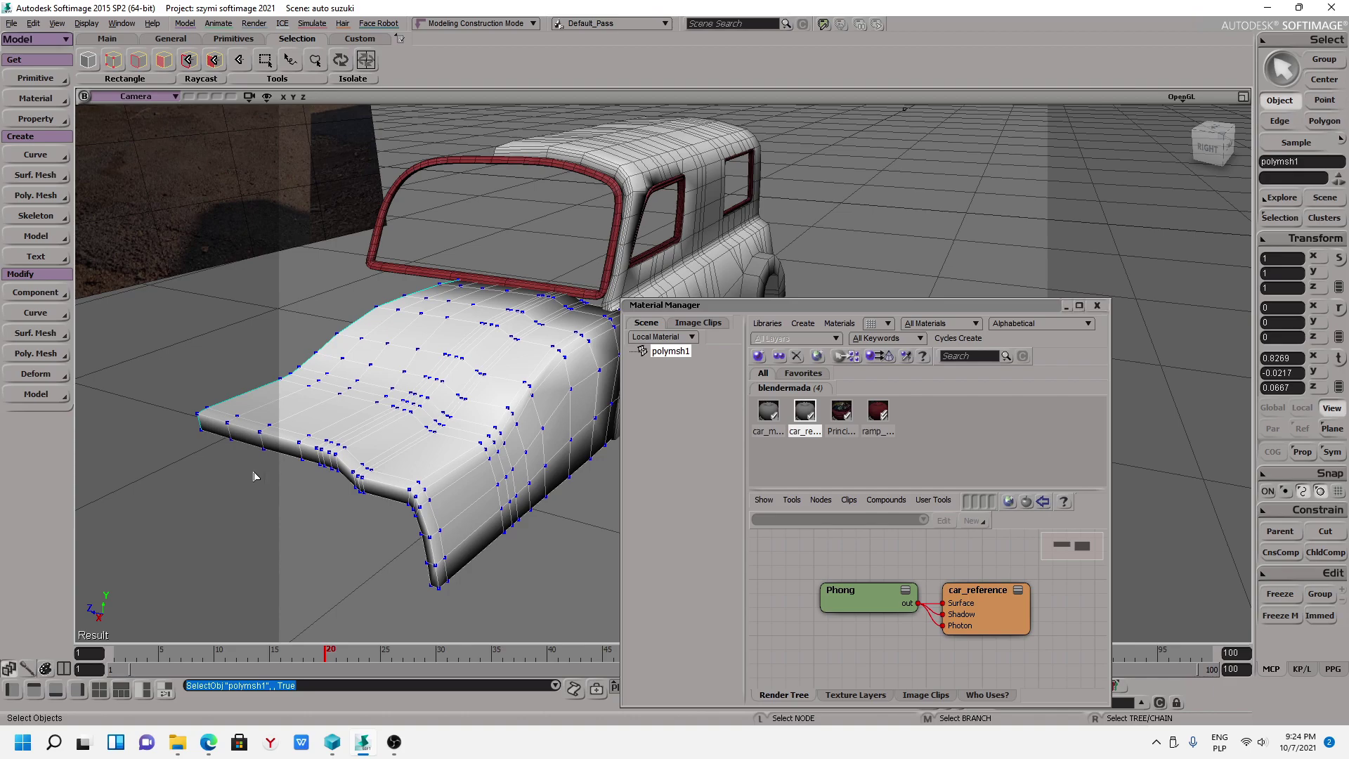
{"action": "left_click", "coordinate": [967, 340]}
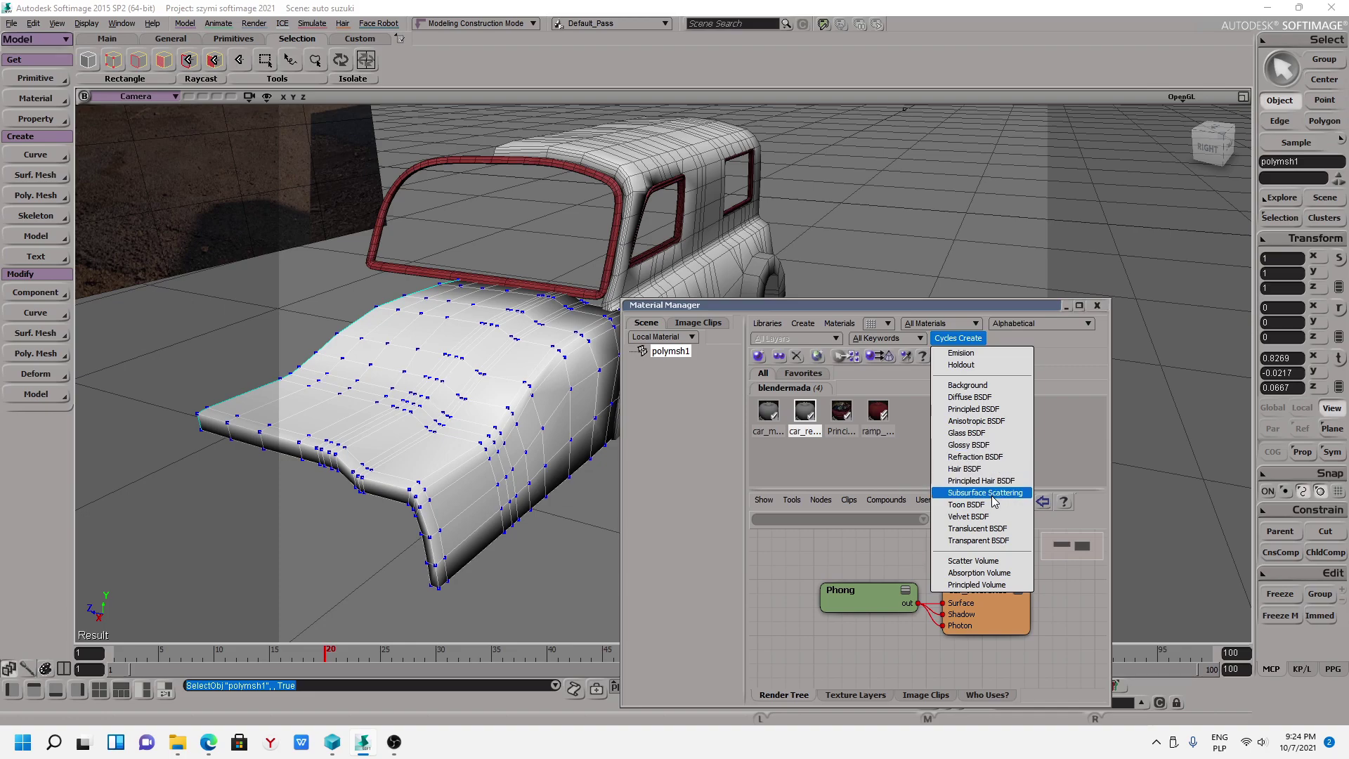
Create a Principled BSDF material, rename it Karoseria_mat and assign it to hood polymsh1.
{"action": "left_click", "coordinate": [990, 409]}
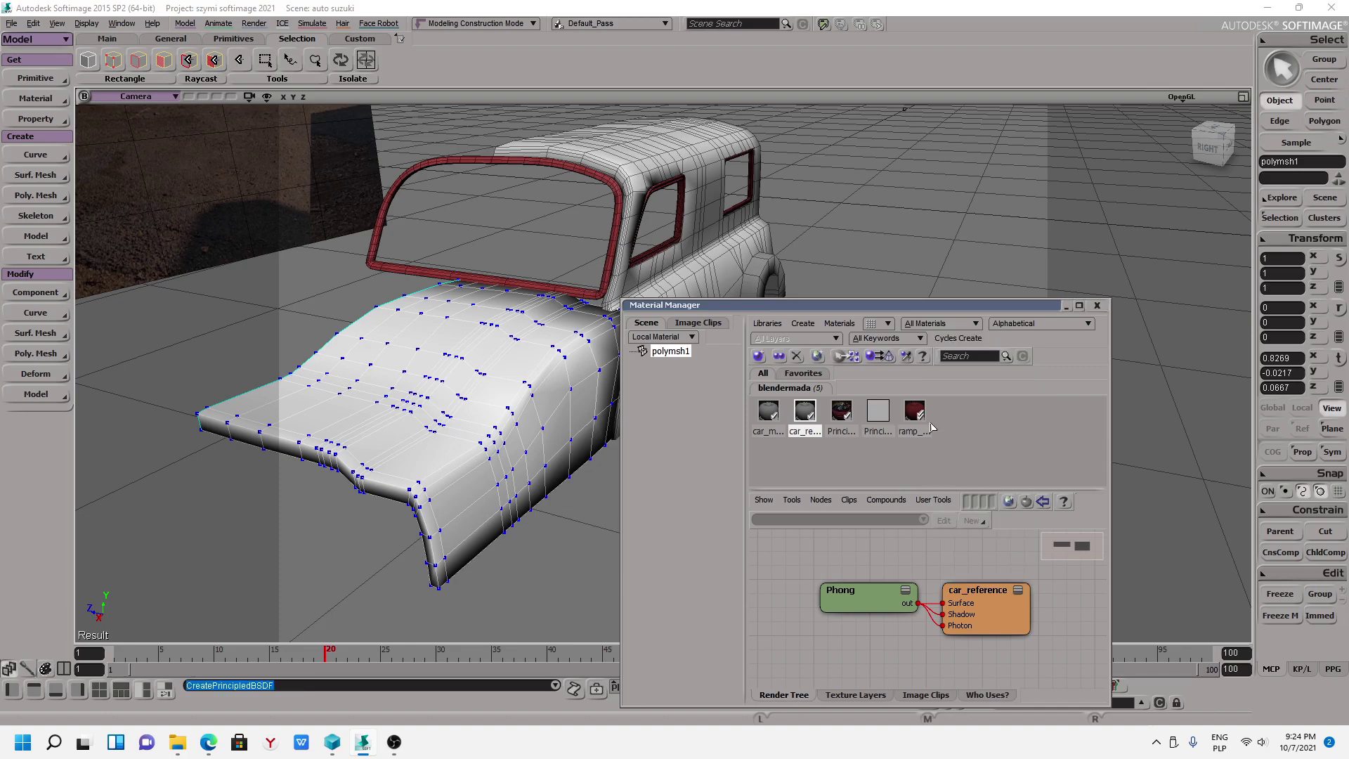
{"action": "left_click", "coordinate": [879, 433]}
{"action": "left_click", "coordinate": [878, 431]}
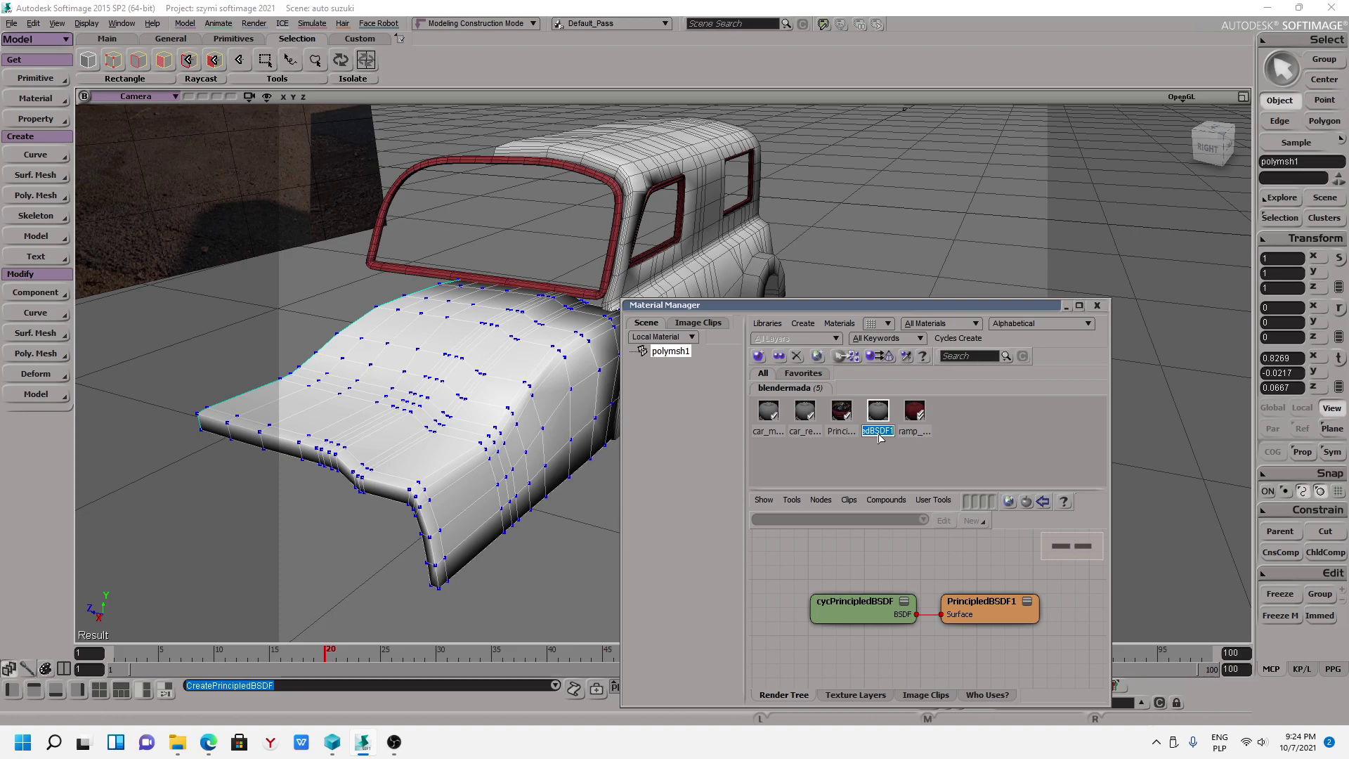
{"action": "type", "text": "Ka"}
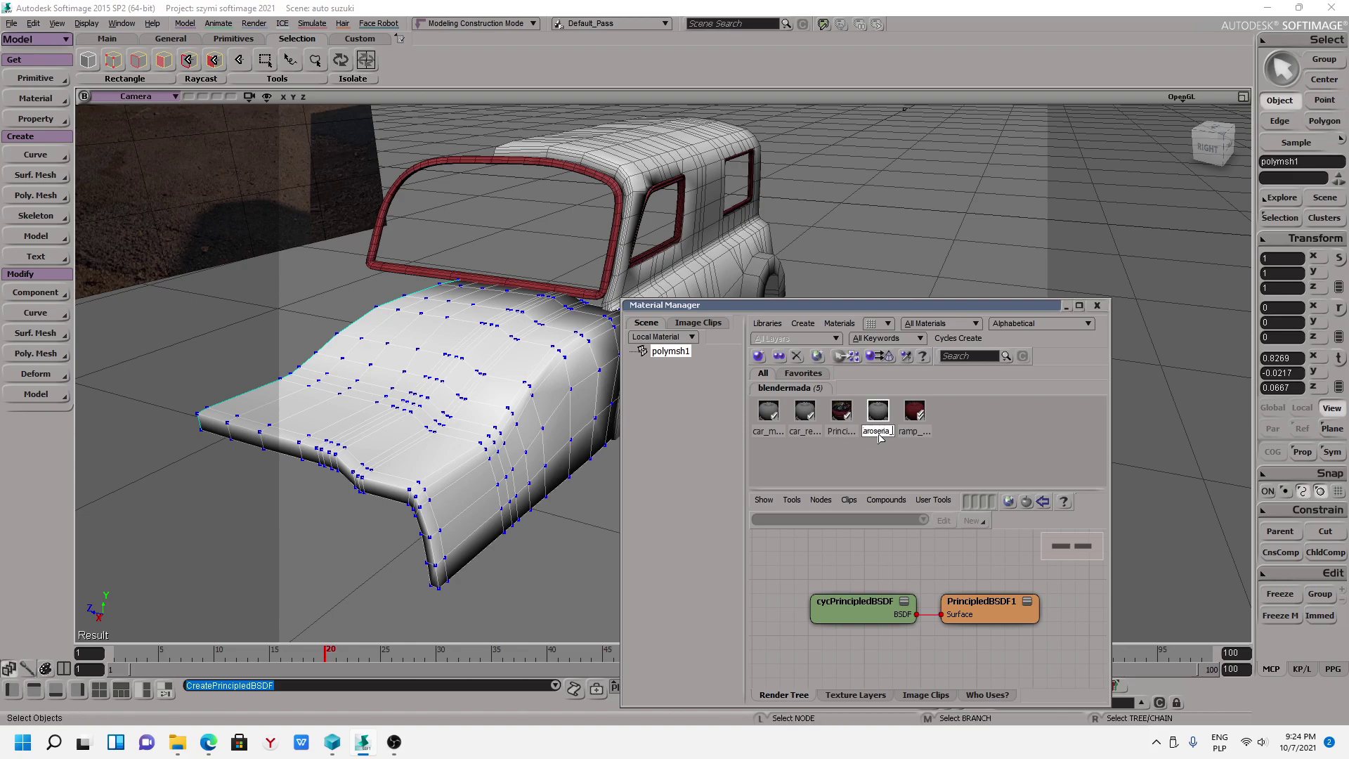
{"action": "type", "text": "_mat"}
{"action": "key", "text": "Return"}
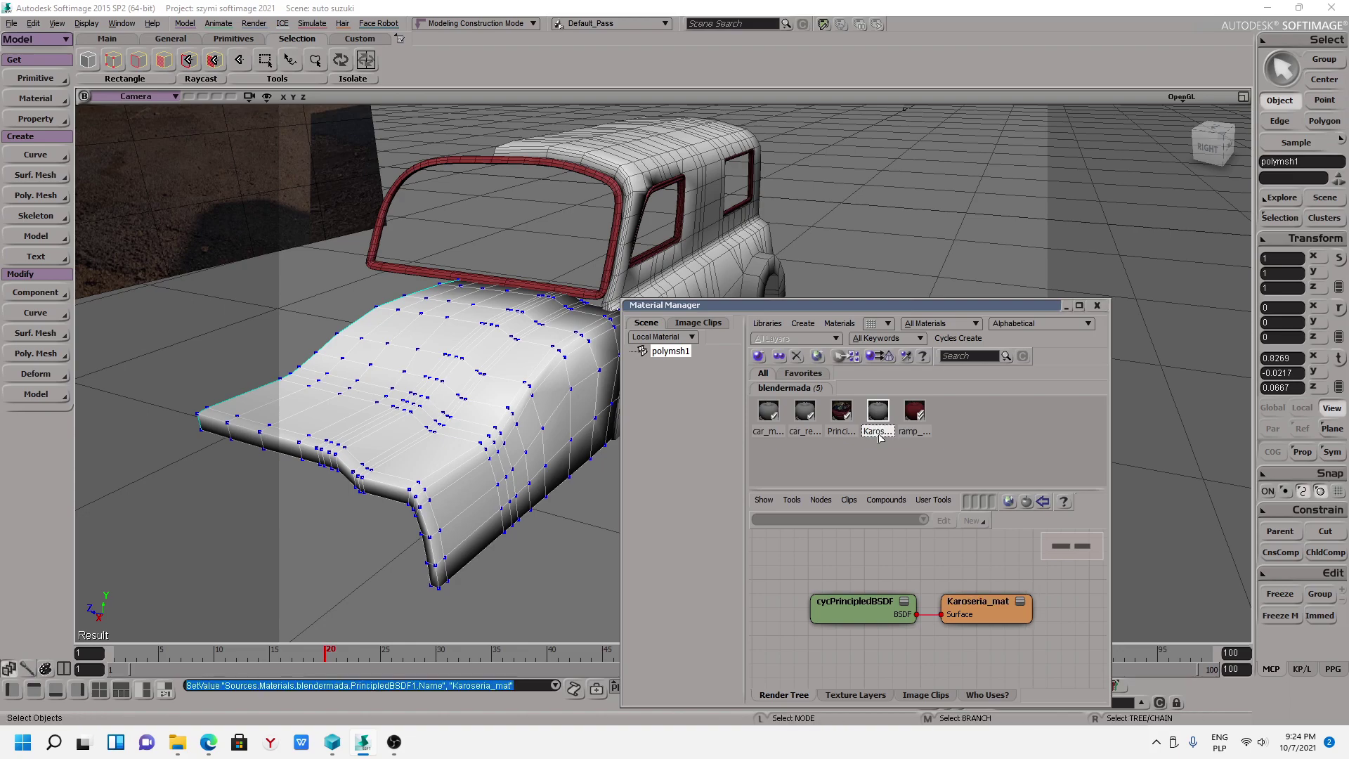
{"action": "left_click", "coordinate": [884, 352]}
Connect an Image texture to Karoseria_mat's Base Color and bring up its new image clip options.
{"action": "double_click", "coordinate": [879, 415]}
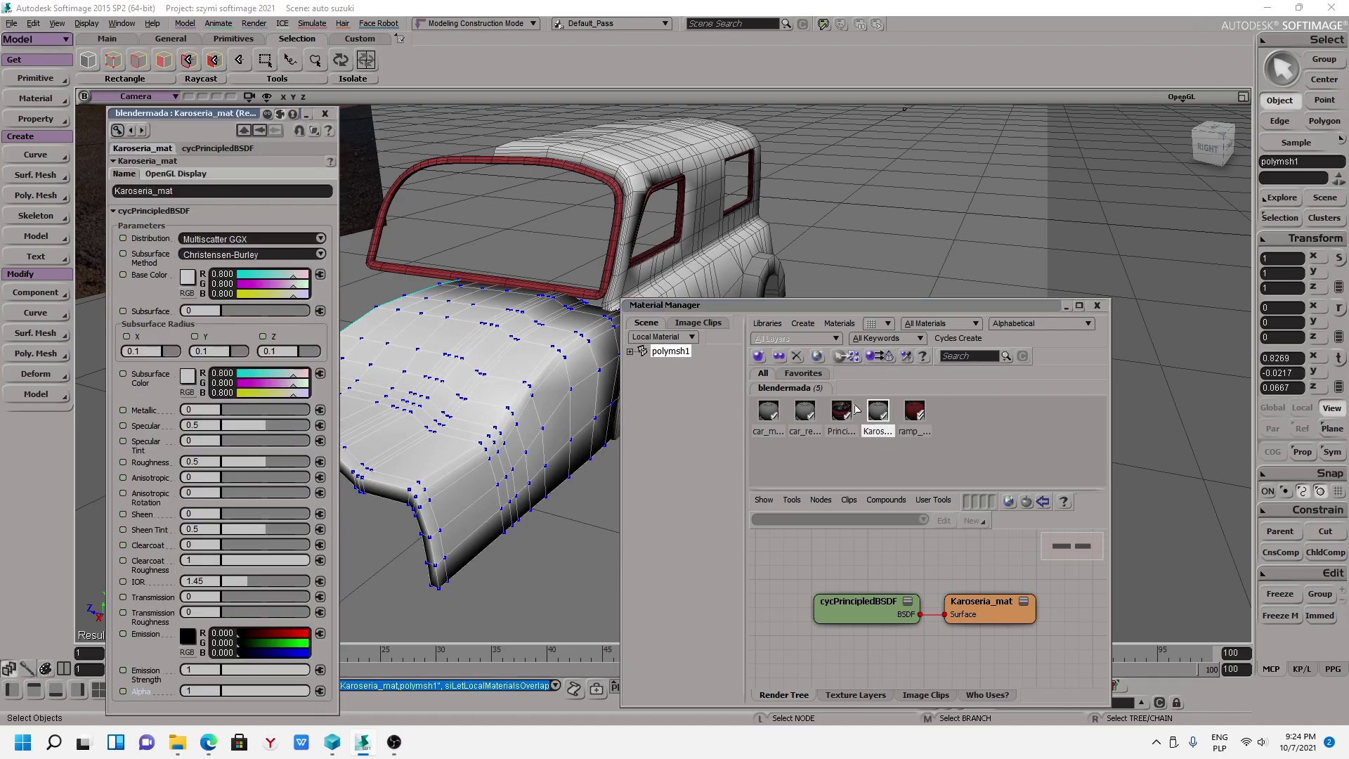
{"action": "left_click", "coordinate": [320, 275]}
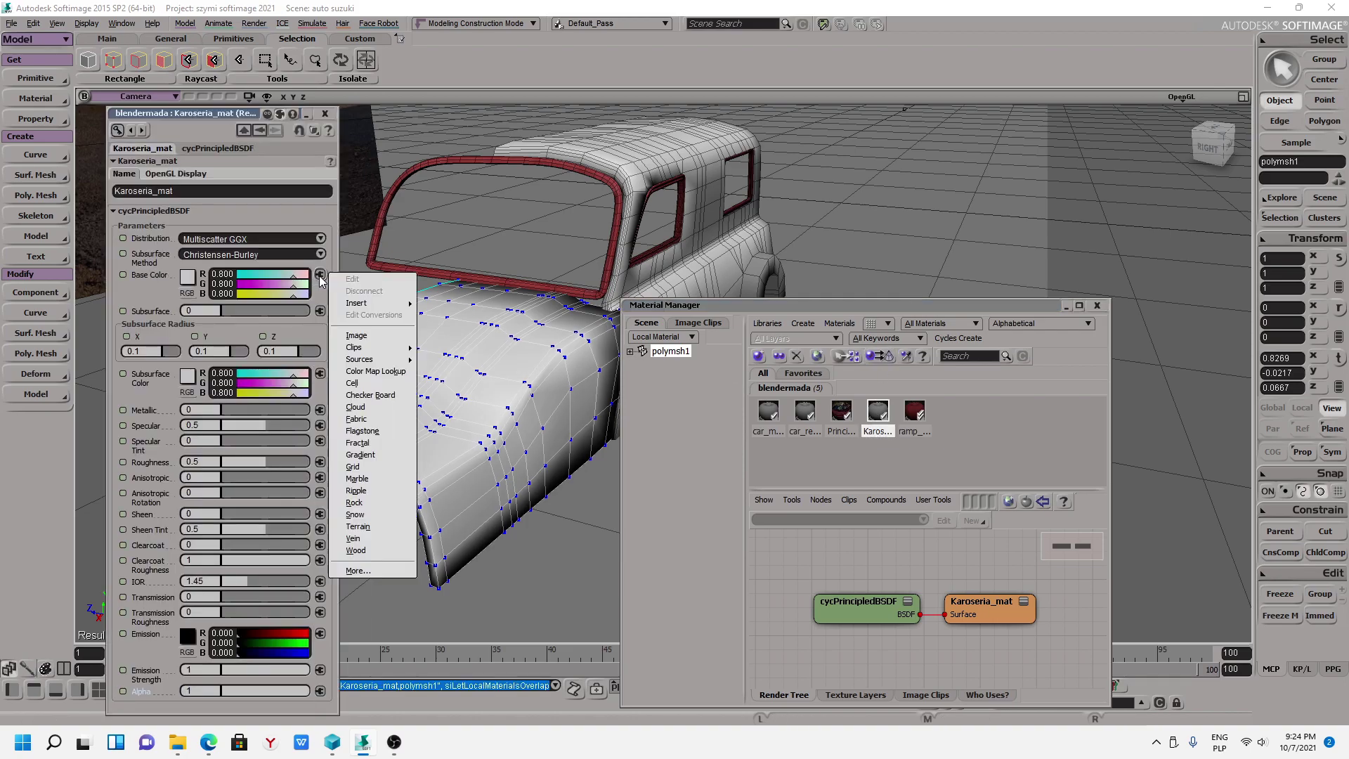
{"action": "left_click", "coordinate": [373, 336]}
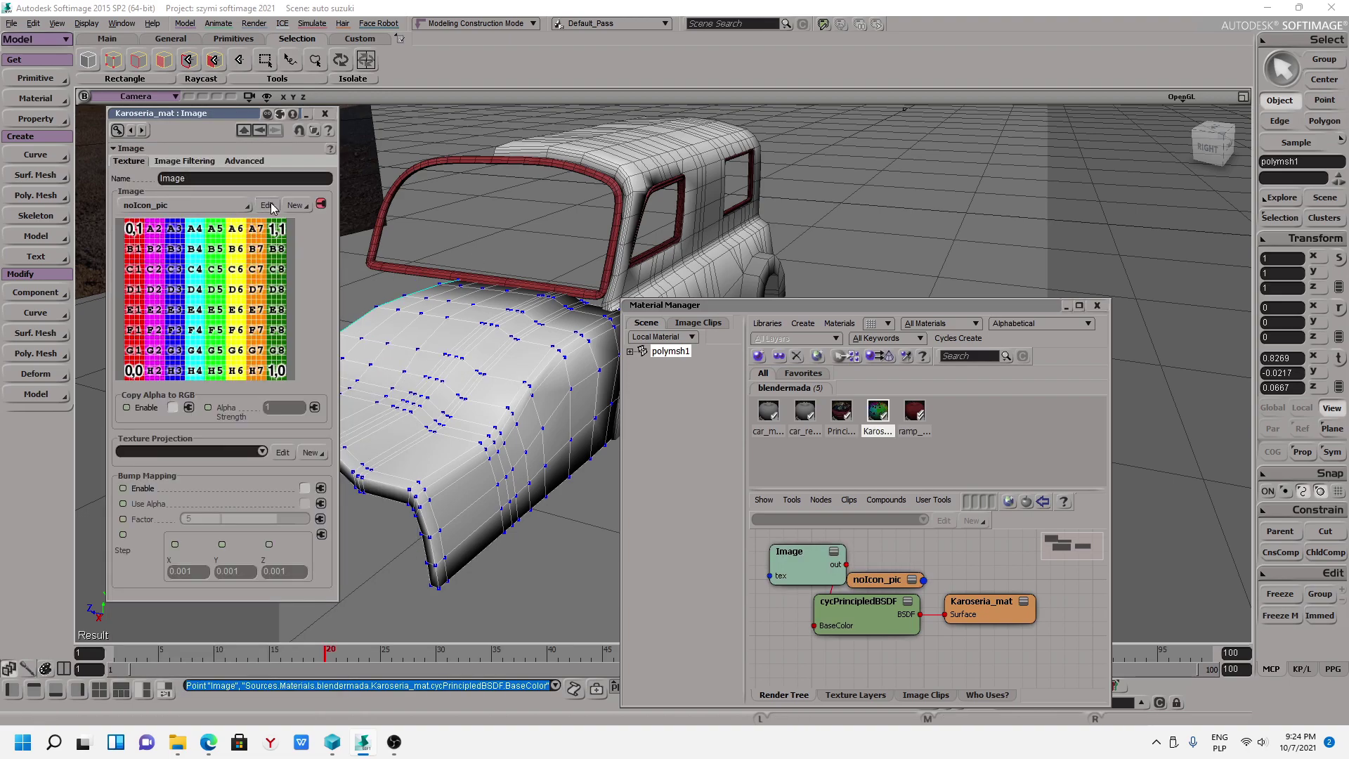
{"action": "left_click", "coordinate": [297, 209]}
Browse for a new image in E:\textures\biblioteka graficzna tekstur3\corrected.
{"action": "left_click", "coordinate": [307, 220]}
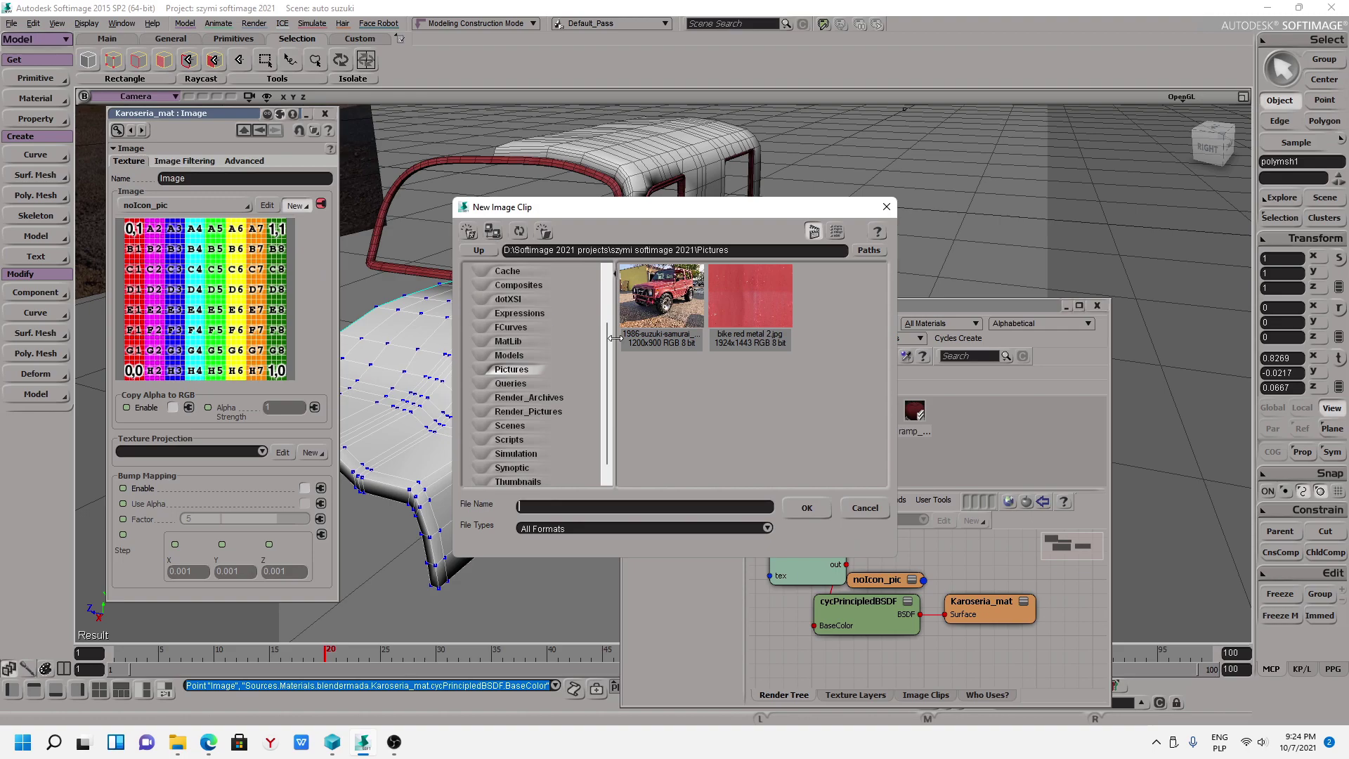
{"action": "left_click", "coordinate": [736, 250]}
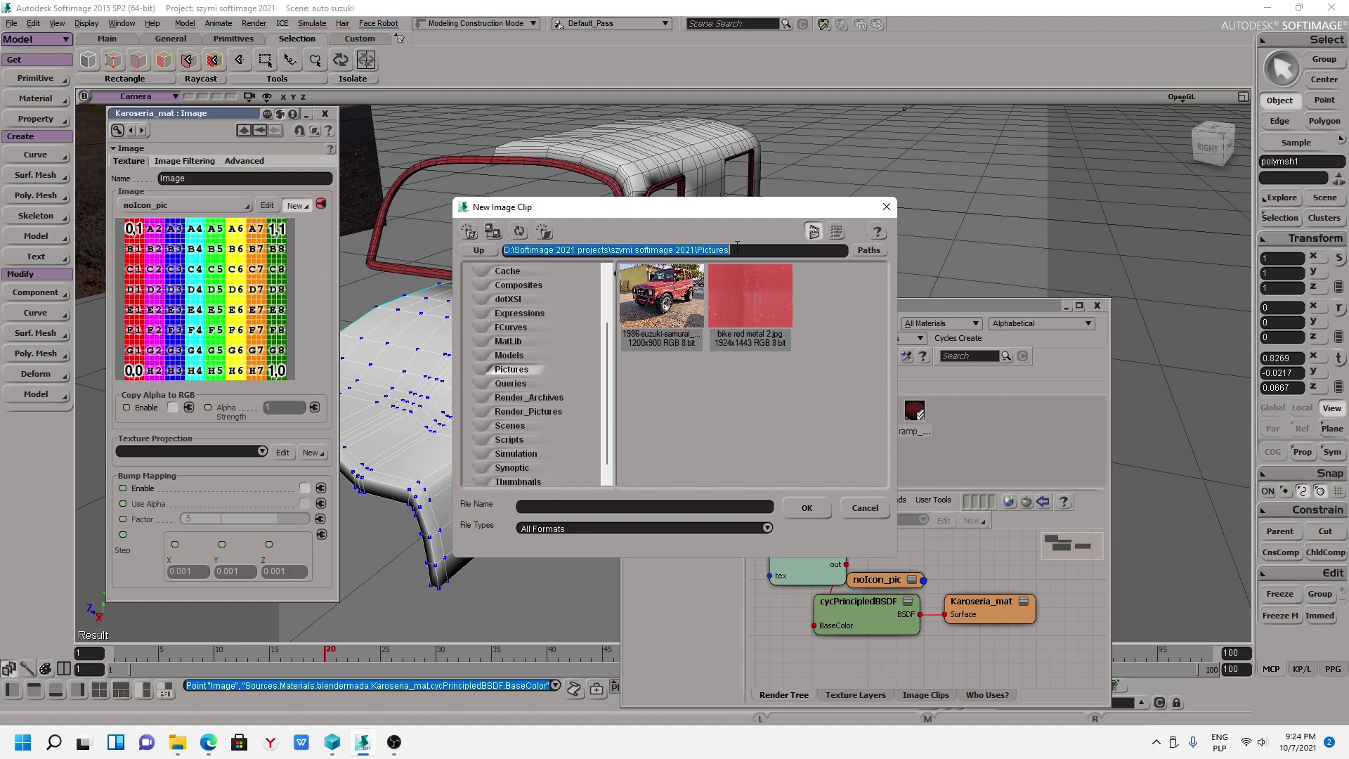
{"action": "type", "text": "E"}
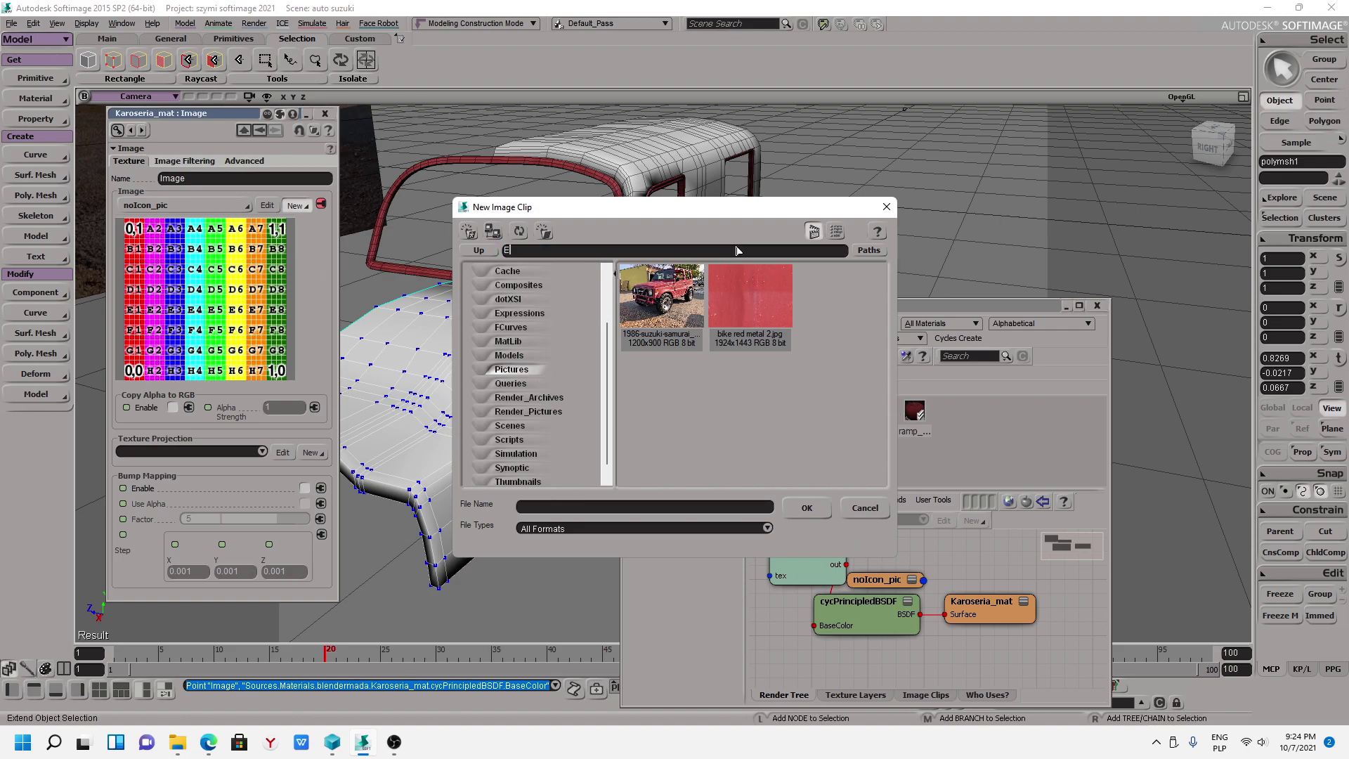
{"action": "type", "text": ":"}
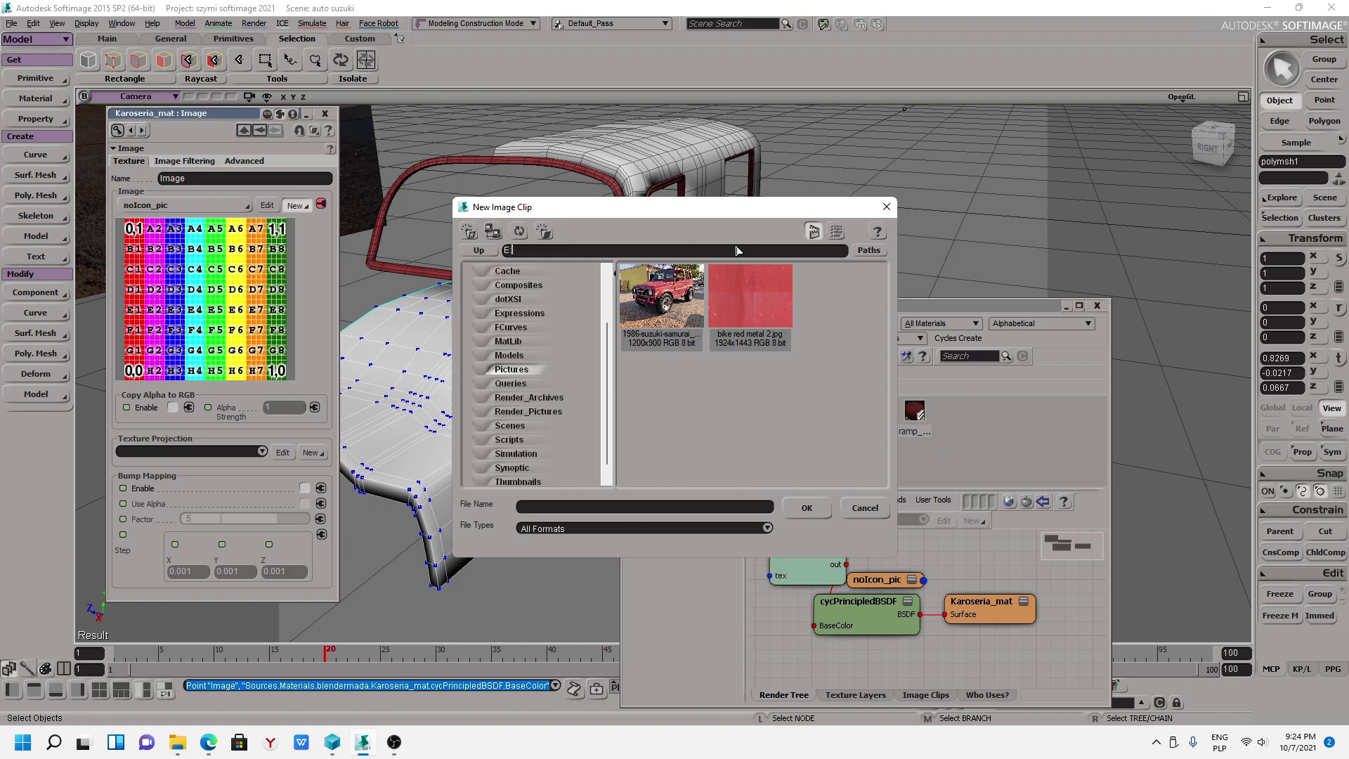
{"action": "type", "text": "\\"}
{"action": "key", "text": "Return"}
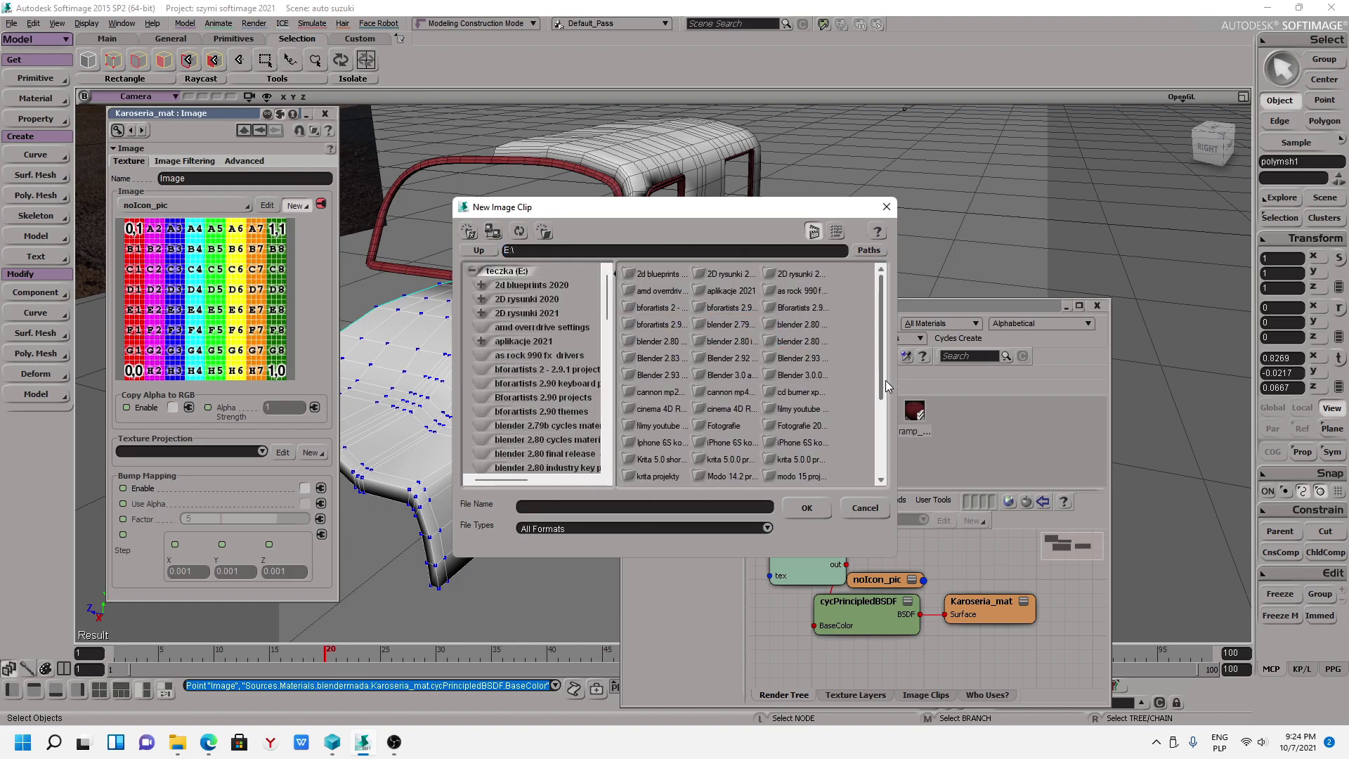
{"action": "scroll", "coordinate": [885, 381], "scroll_direction": "down", "scroll_amount": 5}
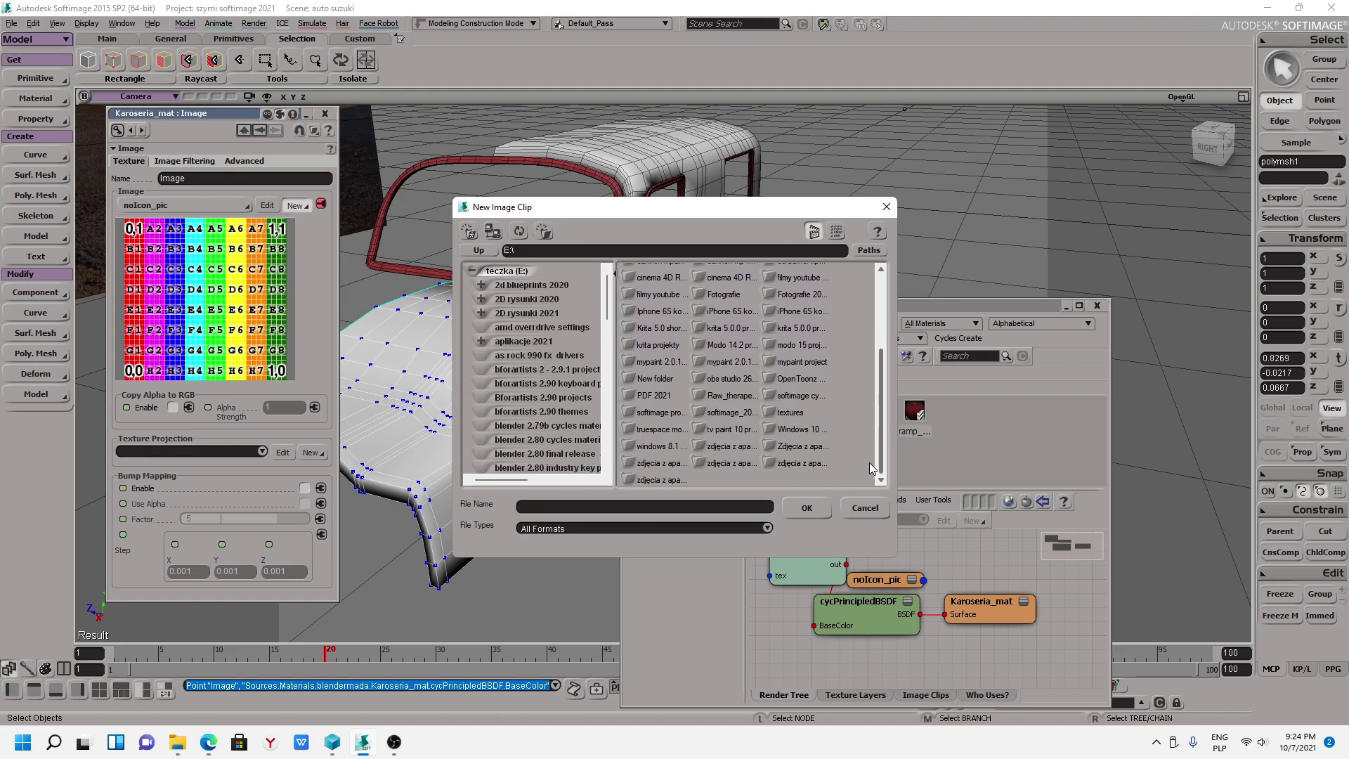
{"action": "double_click", "coordinate": [774, 414]}
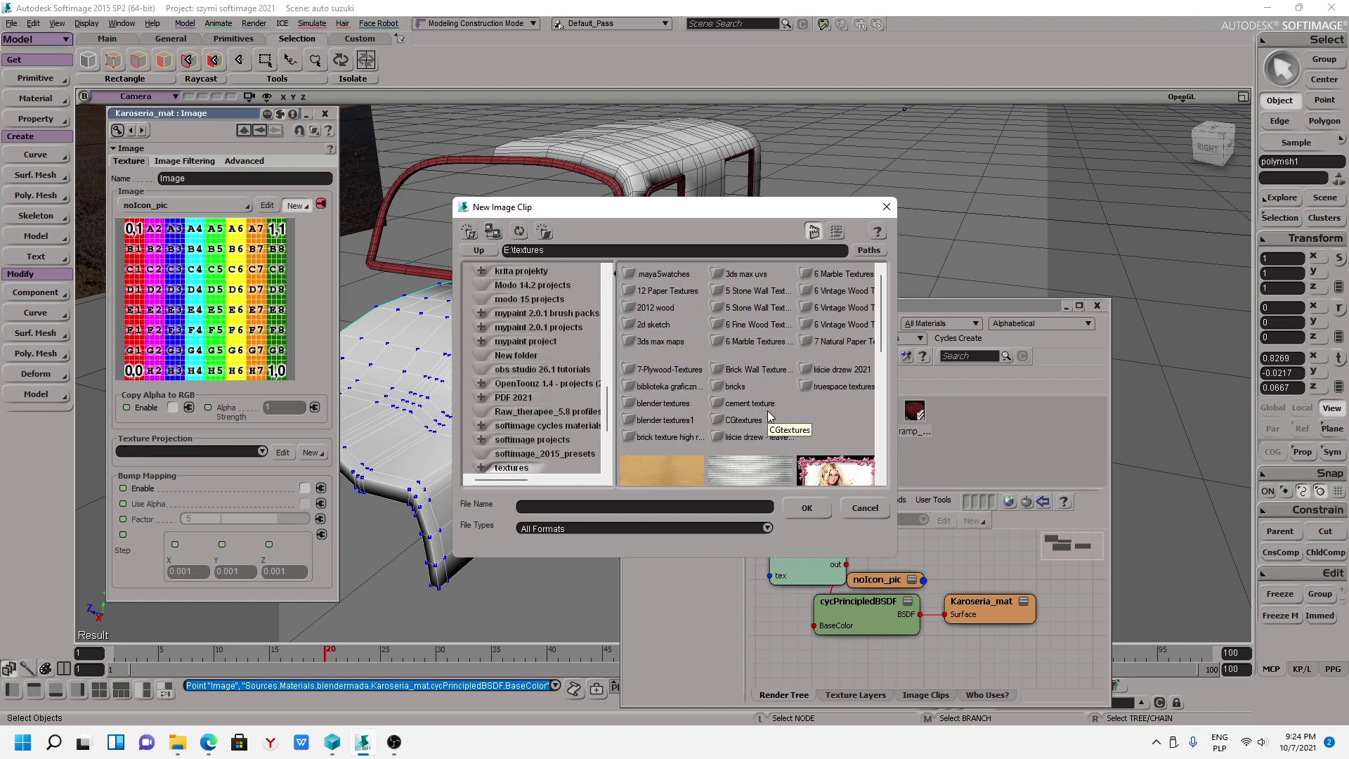
{"action": "double_click", "coordinate": [632, 389]}
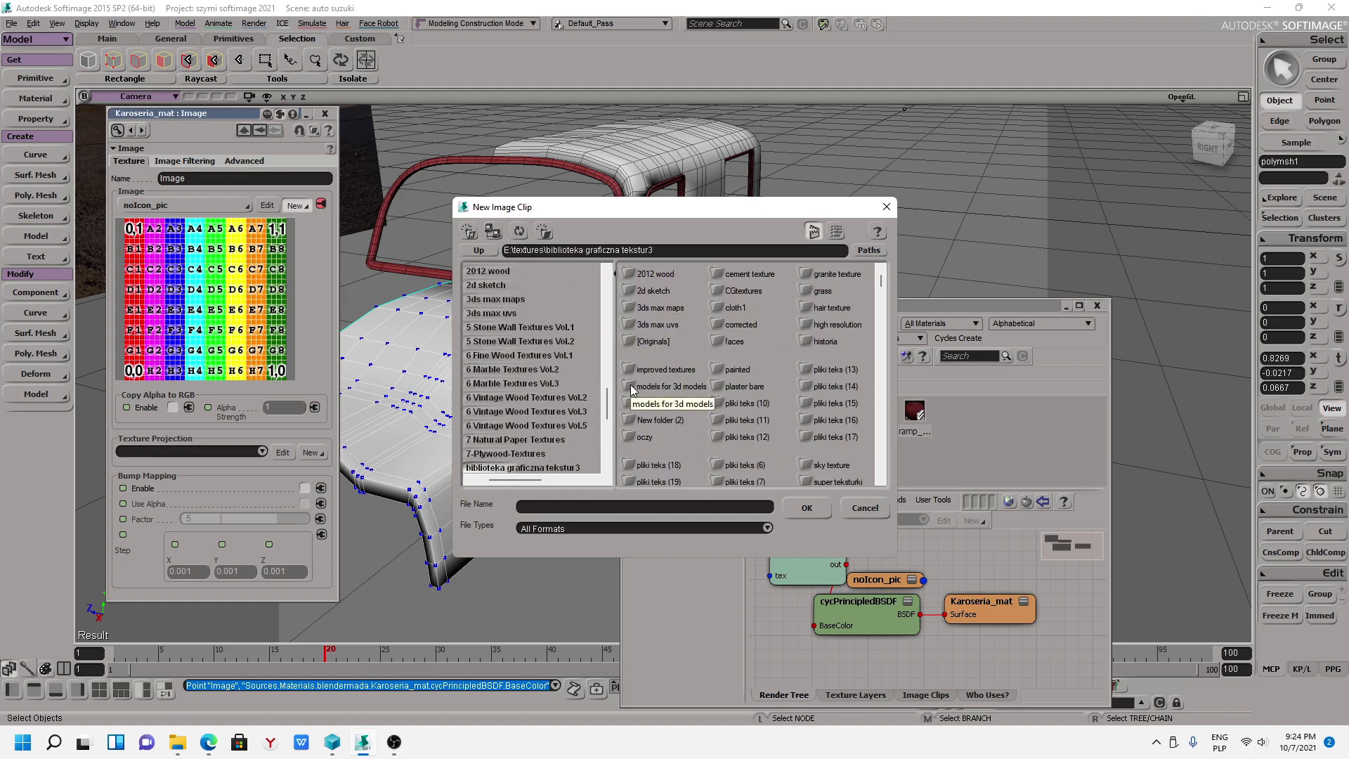
{"action": "double_click", "coordinate": [723, 324]}
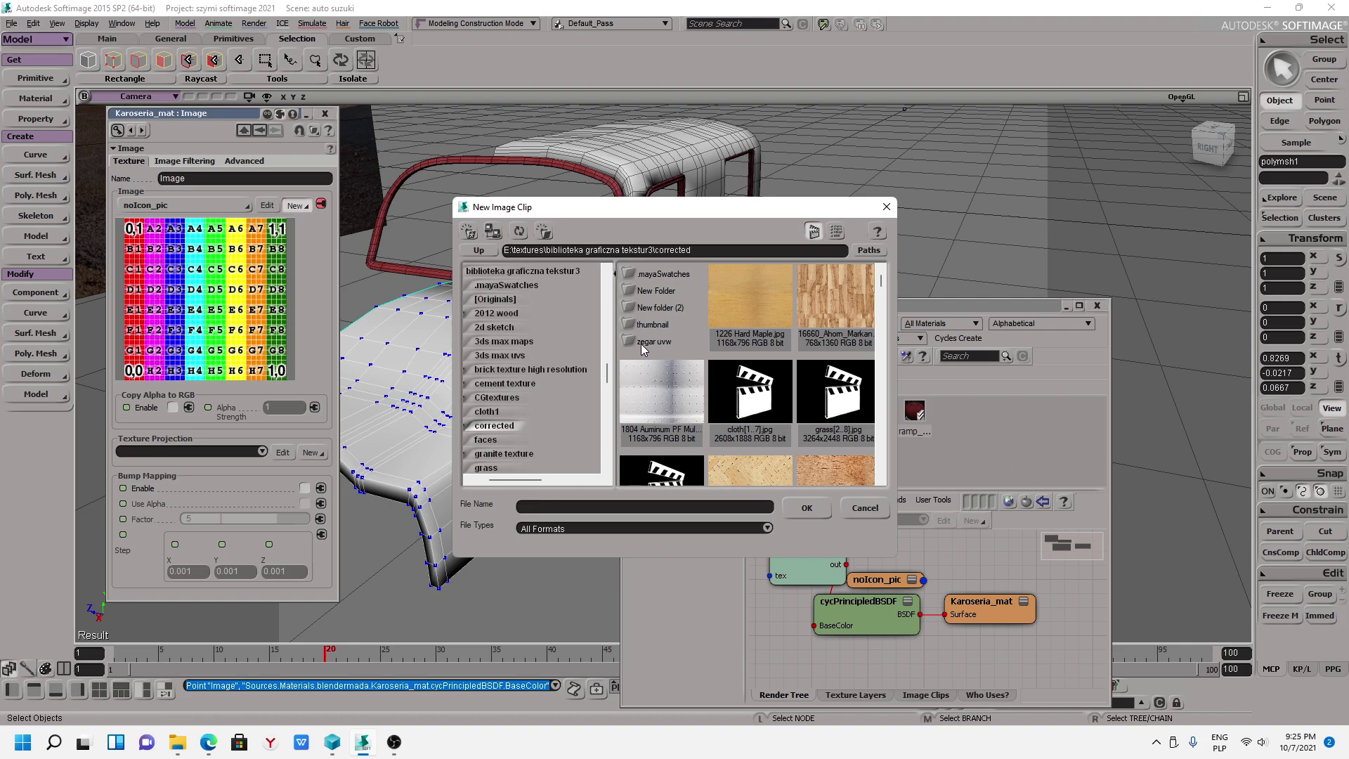
Pick 1804 Auminum PF Multi Dots.jpg and load it as the image clip.
{"action": "scroll", "coordinate": [881, 281], "scroll_direction": "down", "scroll_amount": 2}
{"action": "mouse_move", "coordinate": [881, 284]}
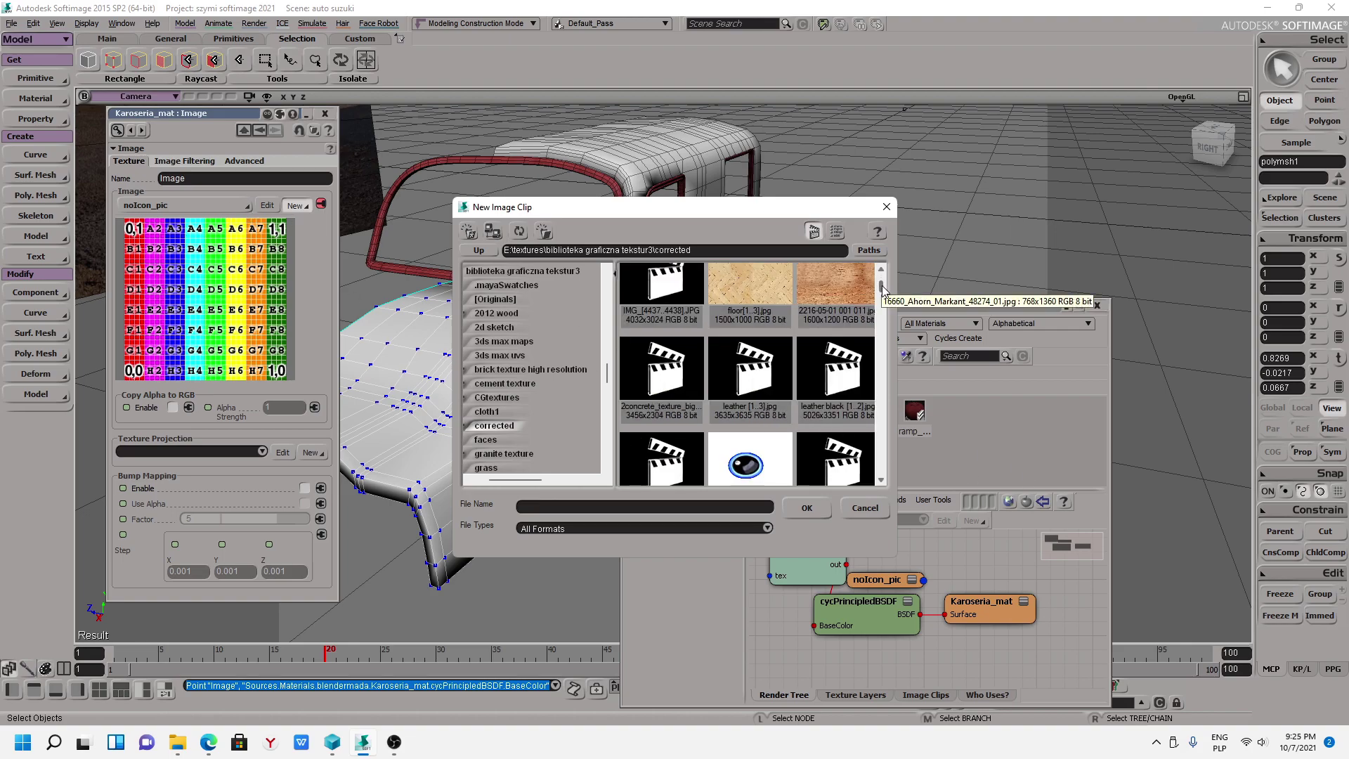
{"action": "scroll", "coordinate": [882, 285], "scroll_direction": "up", "scroll_amount": 2}
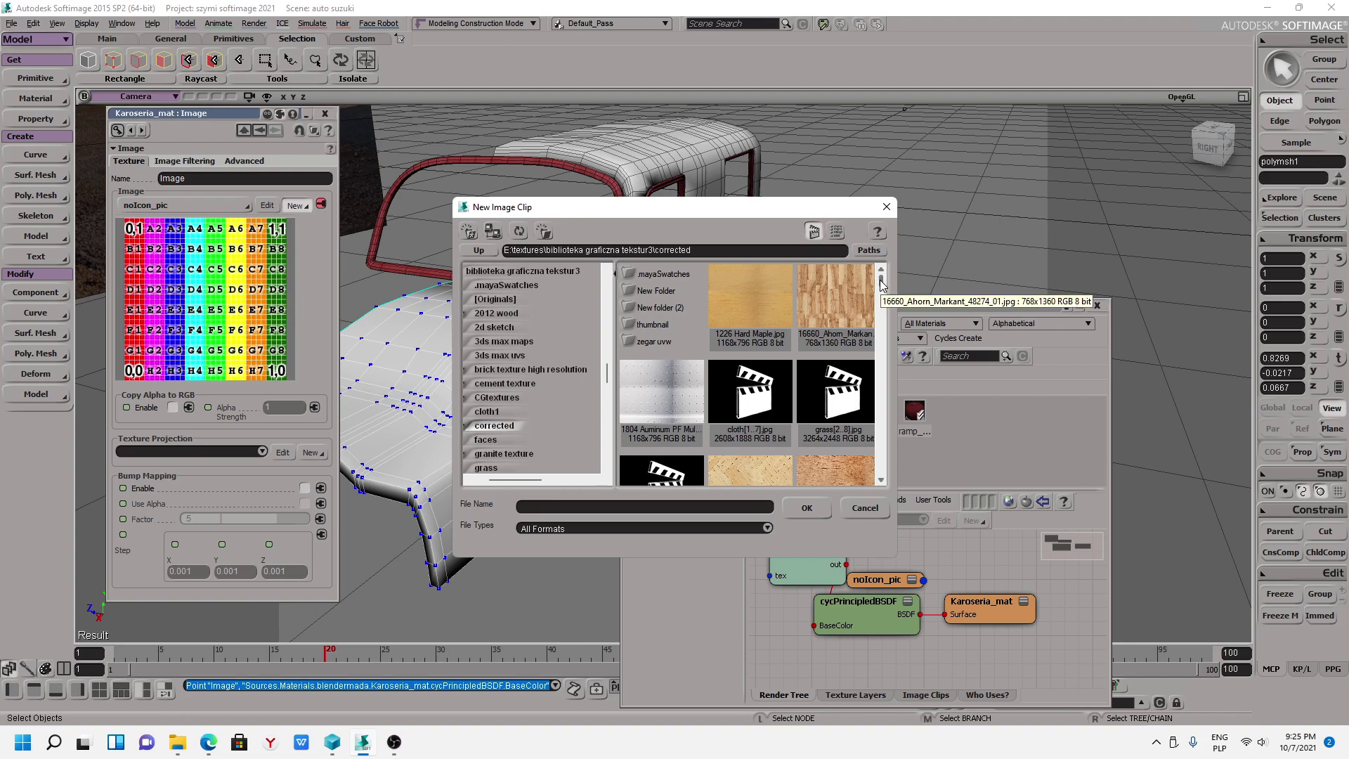
{"action": "scroll", "coordinate": [882, 288], "scroll_direction": "down", "scroll_amount": 3}
{"action": "mouse_move", "coordinate": [882, 293]}
{"action": "left_mouse_down"}
{"action": "mouse_move", "coordinate": [883, 462]}
{"action": "mouse_move", "coordinate": [871, 275]}
{"action": "mouse_move", "coordinate": [853, 285]}
{"action": "left_mouse_up"}
{"action": "left_click", "coordinate": [661, 394]}
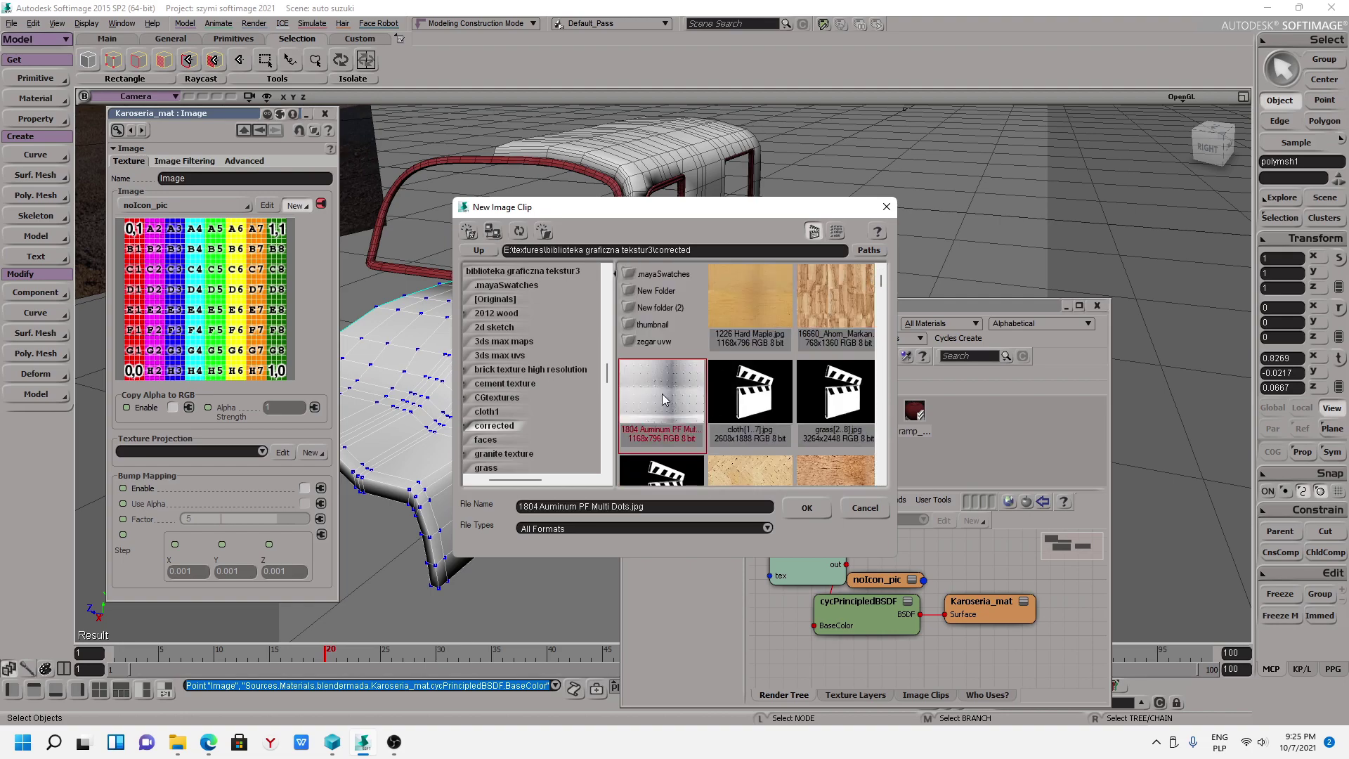
{"action": "left_click", "coordinate": [807, 511]}
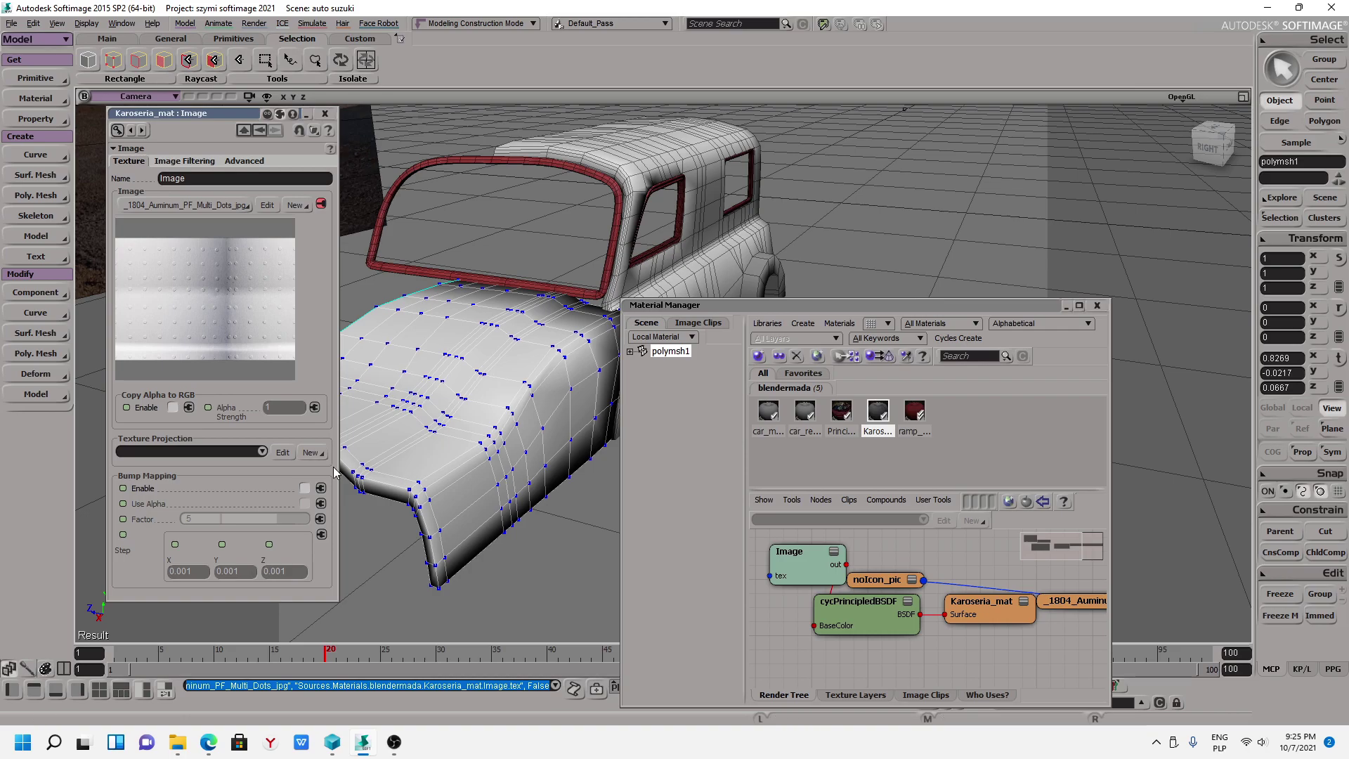
Add an Unfold UV projection to the hood and select a first edge loop across it.
{"action": "left_click", "coordinate": [312, 453]}
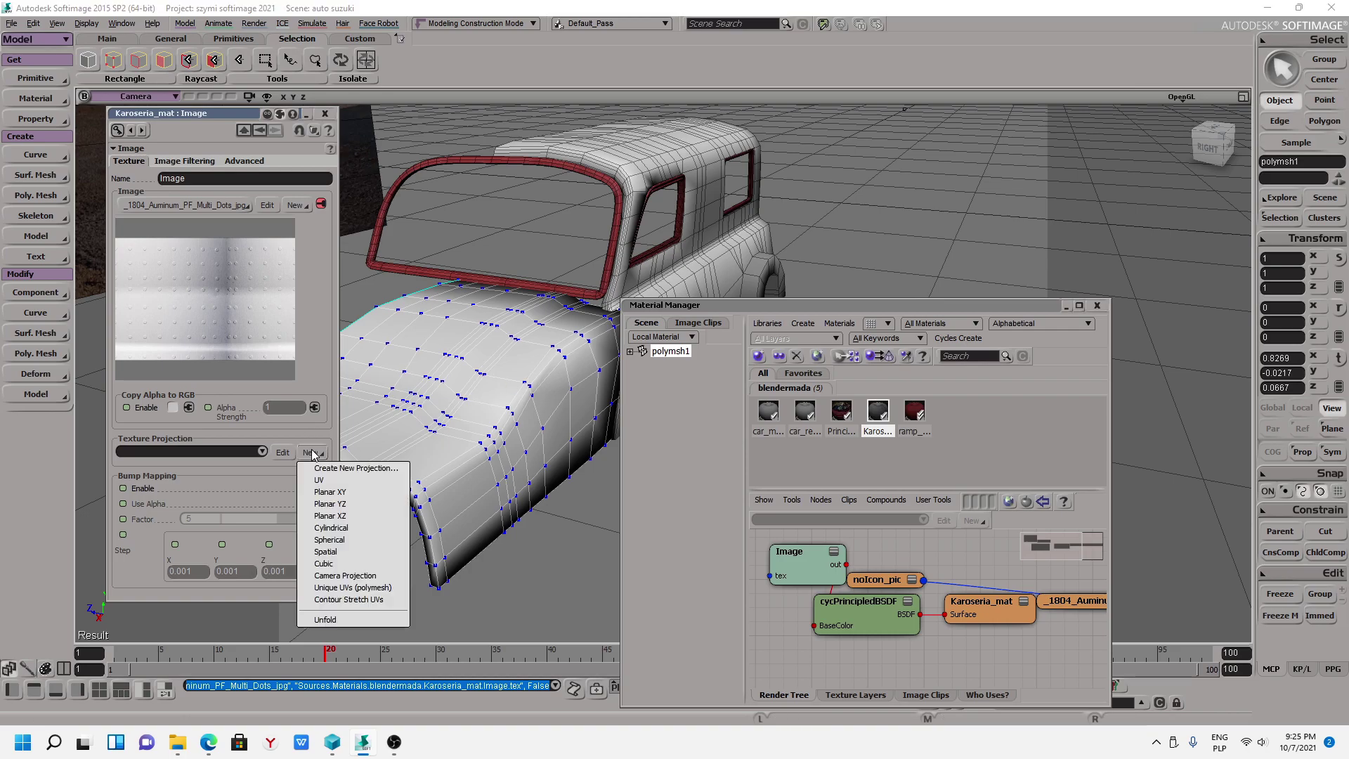
{"action": "left_click", "coordinate": [325, 619]}
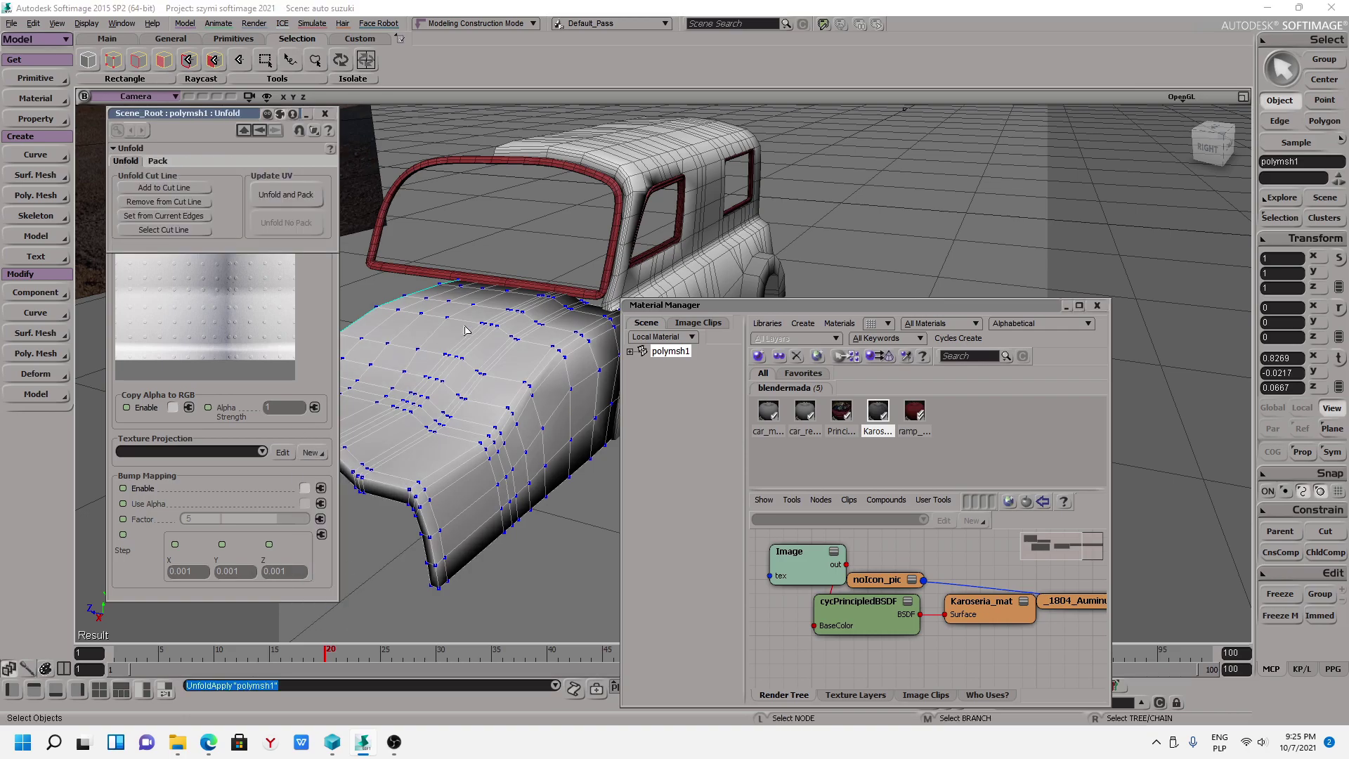
{"action": "key", "text": "m"}
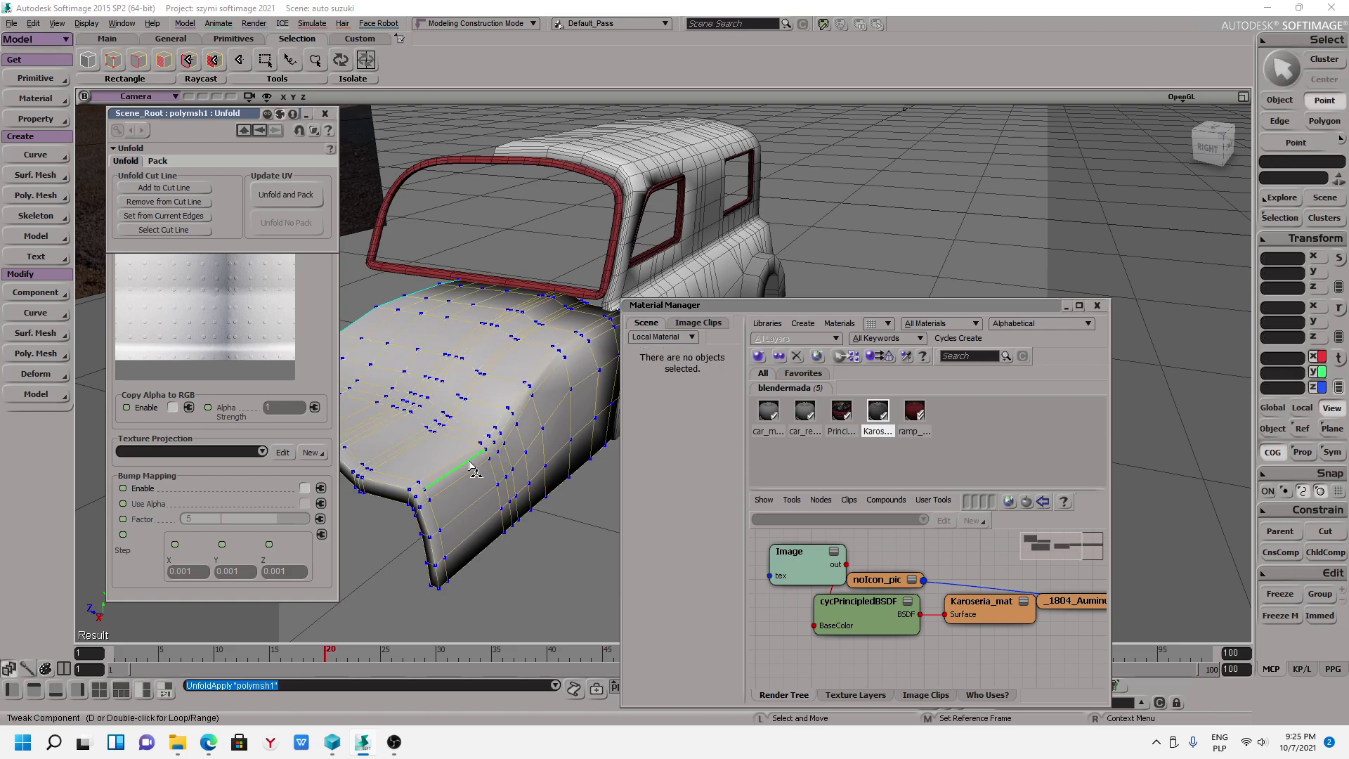
{"action": "double_click", "coordinate": [436, 490]}
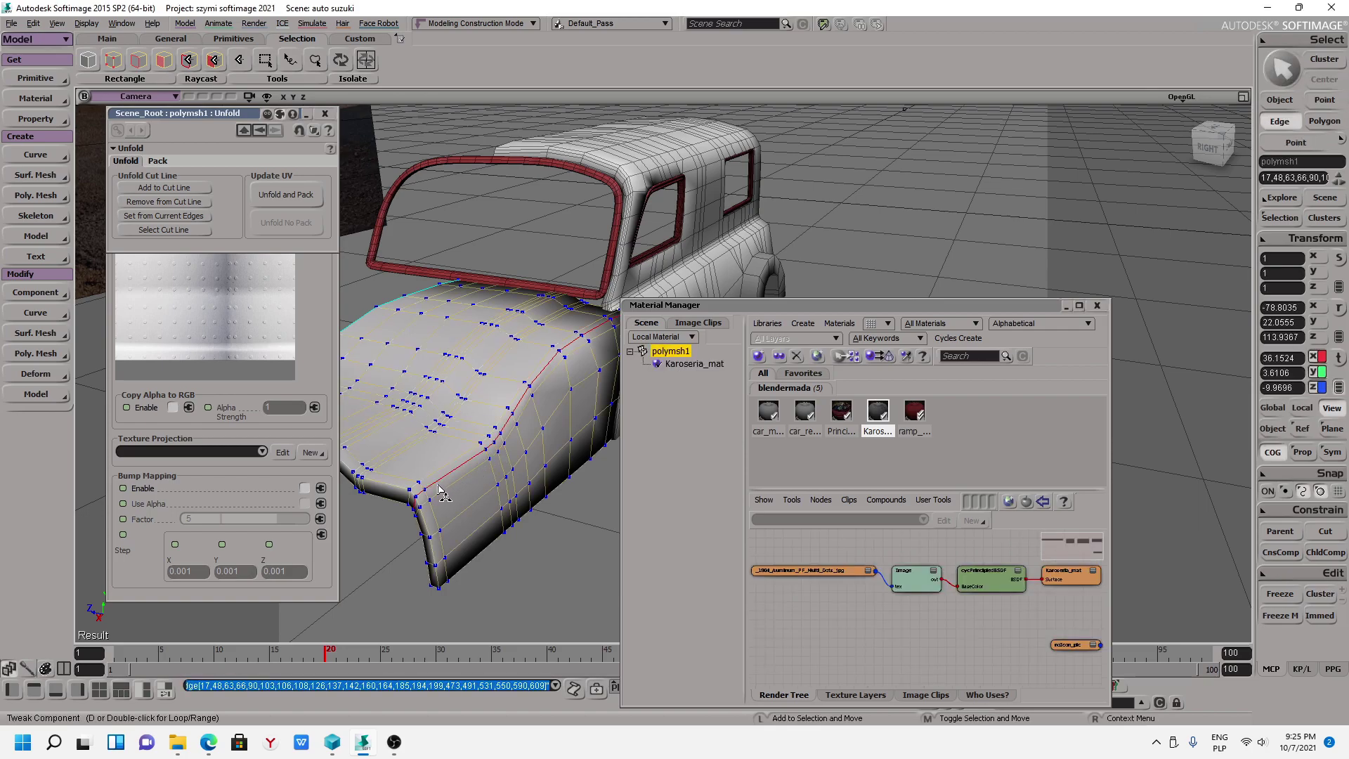
Add an edge loop along the hood's front and orbit to its underside.
{"action": "key", "text": "v"}
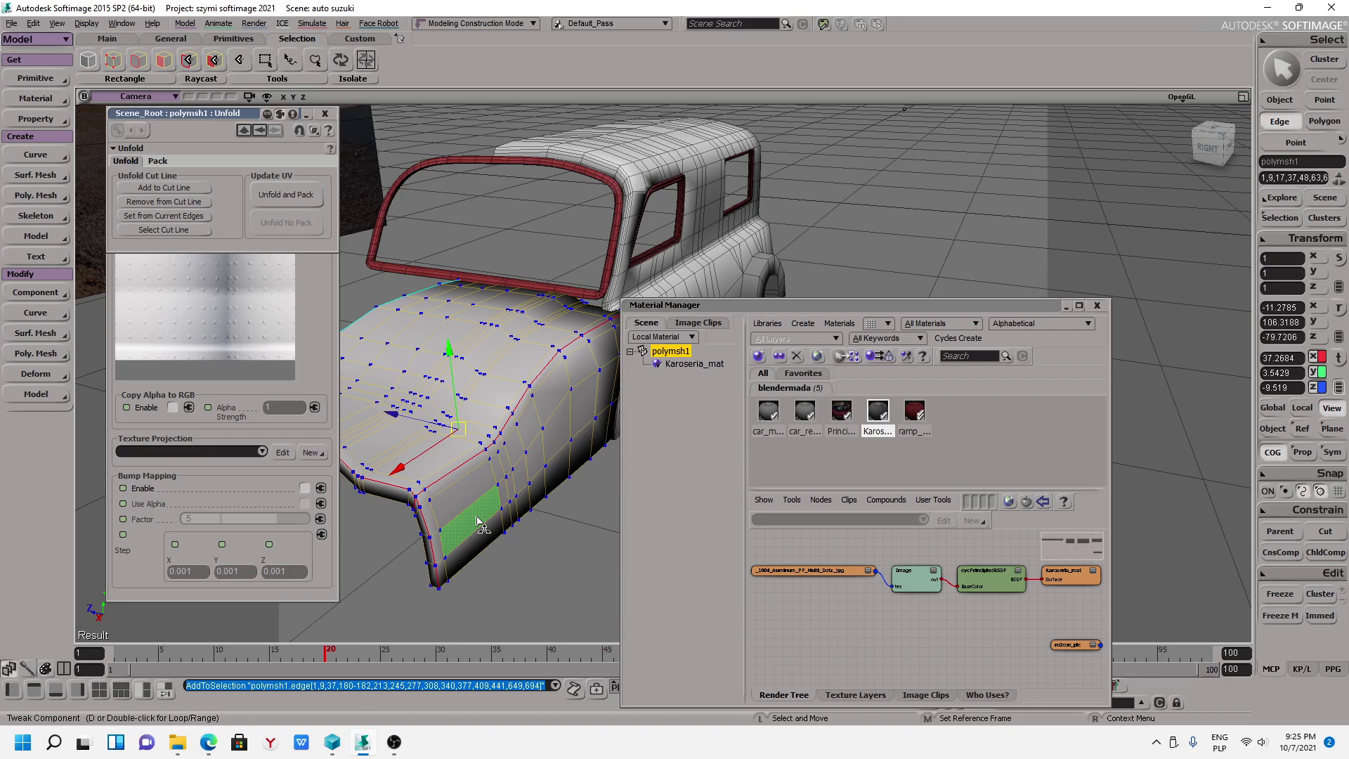
{"action": "left_click_drag", "start_coordinate": [478, 519], "coordinate": [503, 481]}
{"action": "double_click", "coordinate": [487, 470]}
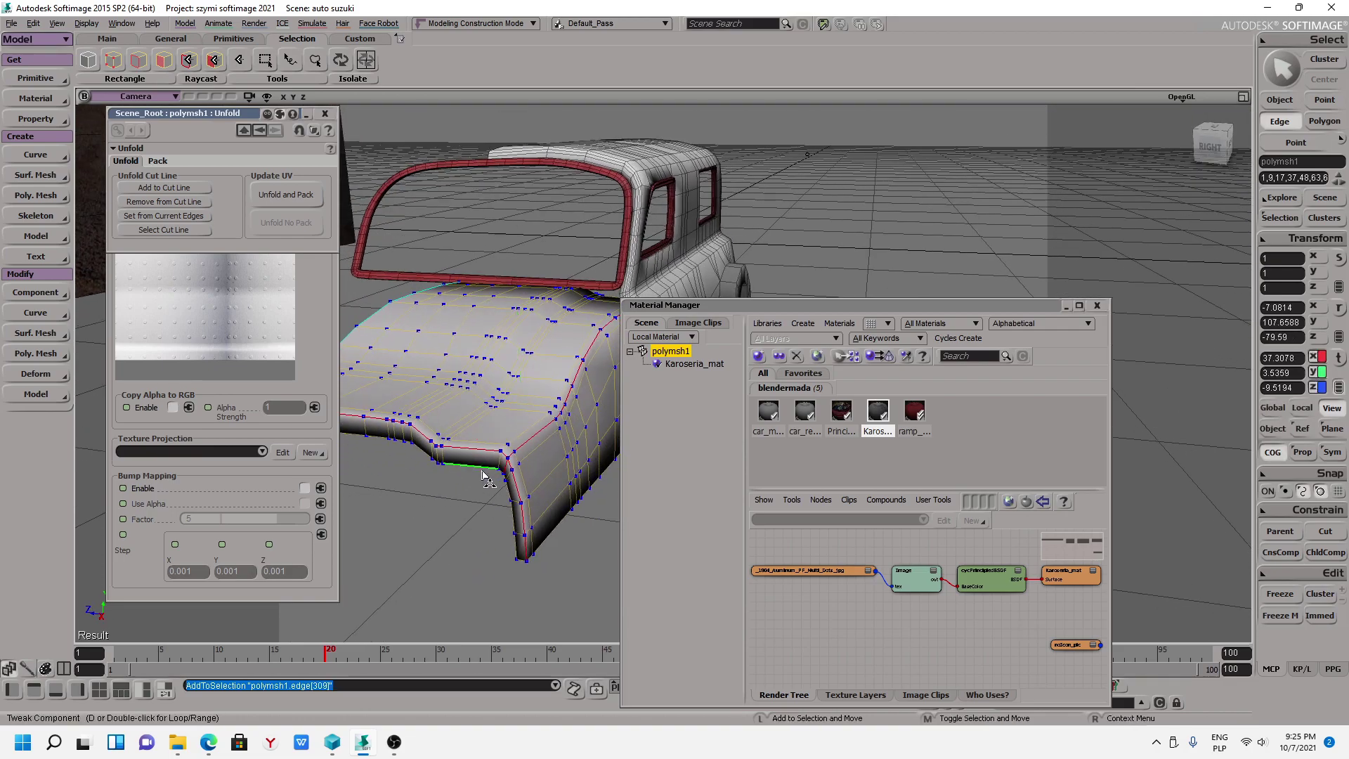
{"action": "key", "text": "s"}
{"action": "mouse_move", "coordinate": [487, 475]}
{"action": "left_mouse_down"}
{"action": "mouse_move", "coordinate": [469, 437]}
{"action": "mouse_move", "coordinate": [537, 401]}
{"action": "mouse_move", "coordinate": [479, 456]}
{"action": "mouse_move", "coordinate": [474, 503]}
{"action": "mouse_move", "coordinate": [444, 538]}
{"action": "mouse_move", "coordinate": [436, 445]}
{"action": "mouse_move", "coordinate": [467, 400]}
{"action": "left_mouse_up"}
Add edges and inner edge loops on the hood's underside to the cut selection.
{"action": "left_click", "coordinate": [592, 269], "text": "shift"}
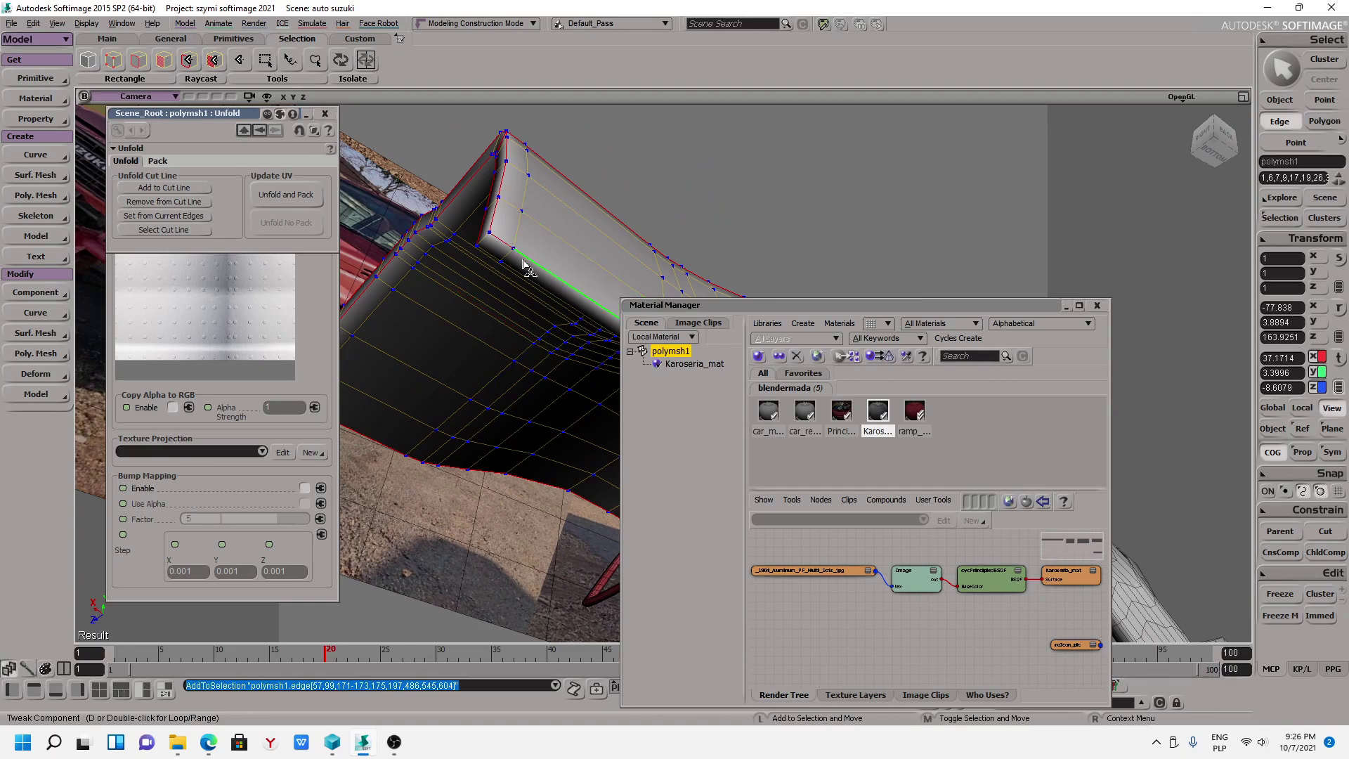
{"action": "left_click", "coordinate": [490, 258], "text": "shift"}
{"action": "left_click_drag", "start_coordinate": [490, 258], "coordinate": [557, 309]}
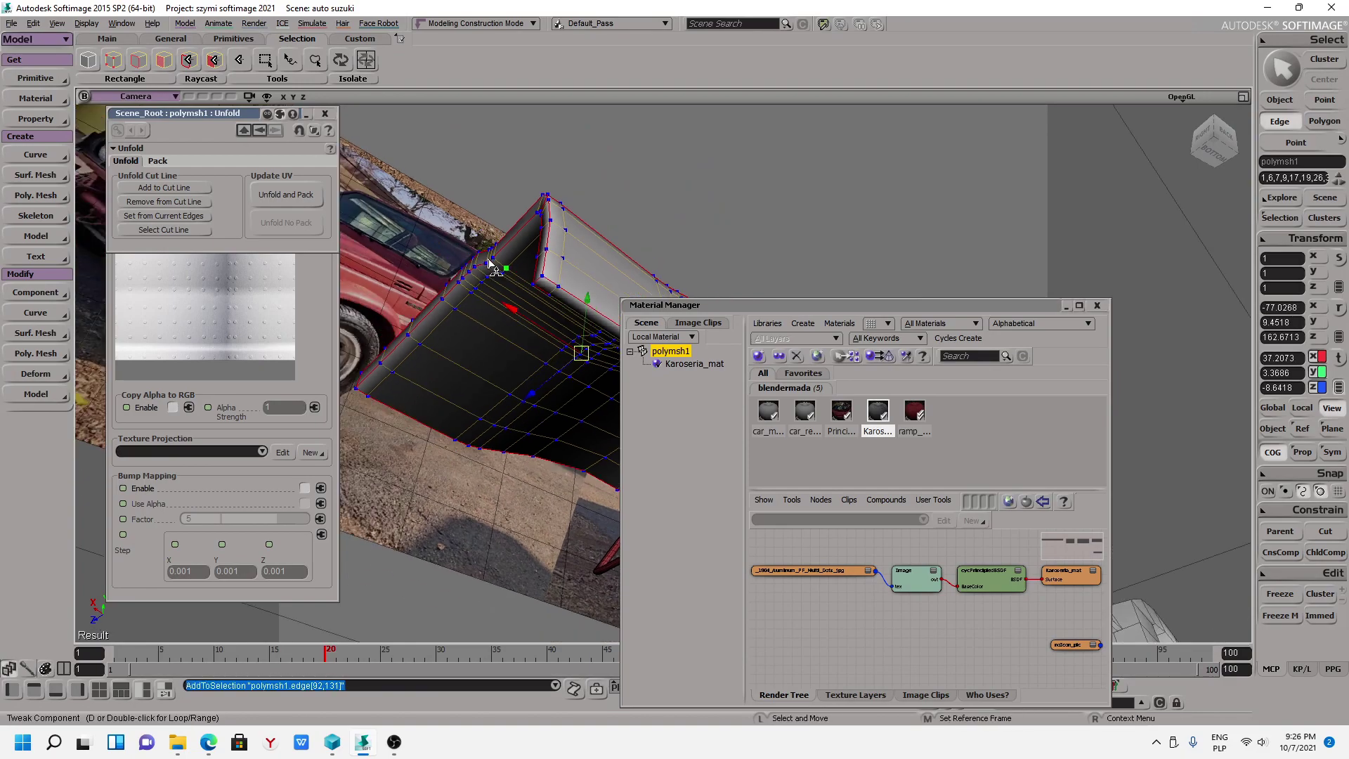
{"action": "double_click", "coordinate": [558, 306], "text": "shift"}
{"action": "mouse_move", "coordinate": [698, 205]}
{"action": "left_mouse_down"}
{"action": "mouse_move", "coordinate": [578, 241]}
{"action": "mouse_move", "coordinate": [599, 271]}
{"action": "mouse_move", "coordinate": [730, 272]}
{"action": "mouse_move", "coordinate": [731, 184]}
{"action": "mouse_move", "coordinate": [731, 237]}
{"action": "mouse_move", "coordinate": [800, 238]}
{"action": "mouse_move", "coordinate": [785, 157]}
{"action": "mouse_move", "coordinate": [849, 198]}
{"action": "mouse_move", "coordinate": [853, 189]}
{"action": "mouse_move", "coordinate": [534, 139]}
{"action": "mouse_move", "coordinate": [672, 271]}
{"action": "mouse_move", "coordinate": [627, 232]}
{"action": "mouse_move", "coordinate": [698, 226]}
{"action": "left_mouse_up"}
{"action": "double_click", "coordinate": [730, 235], "text": "shift"}
{"action": "key", "text": "s"}
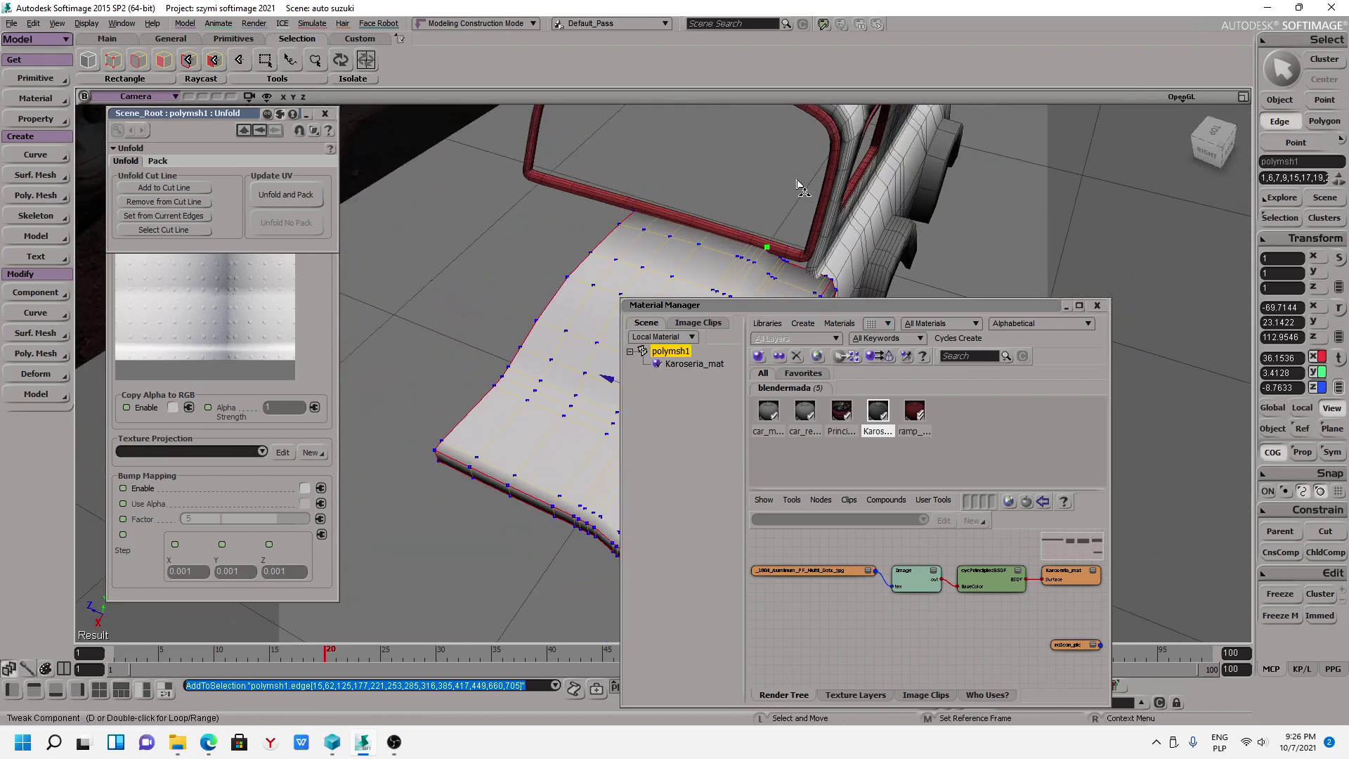
{"action": "left_click_drag", "start_coordinate": [801, 186], "coordinate": [449, 397]}
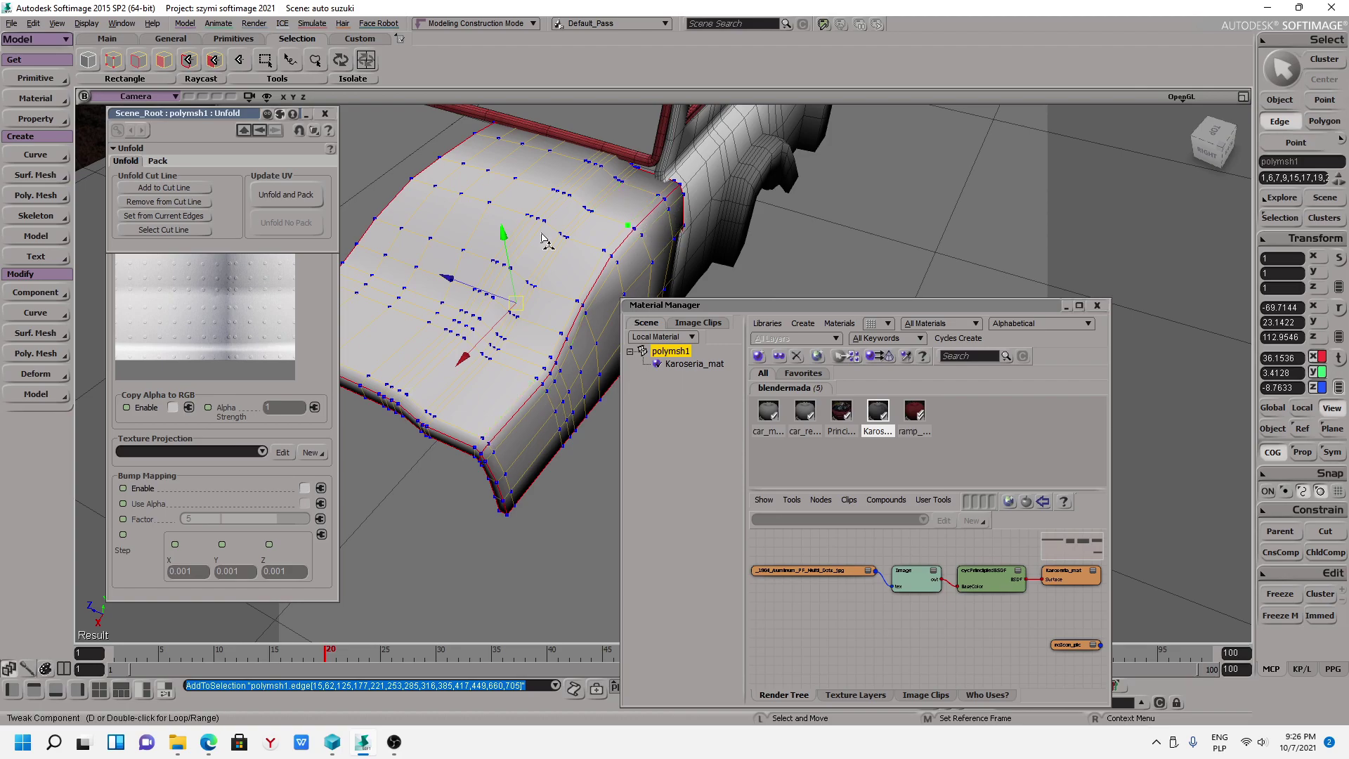
Set UV cuts from the selected edges, then unfold and pack the hood's UVs.
{"action": "left_click", "coordinate": [145, 217]}
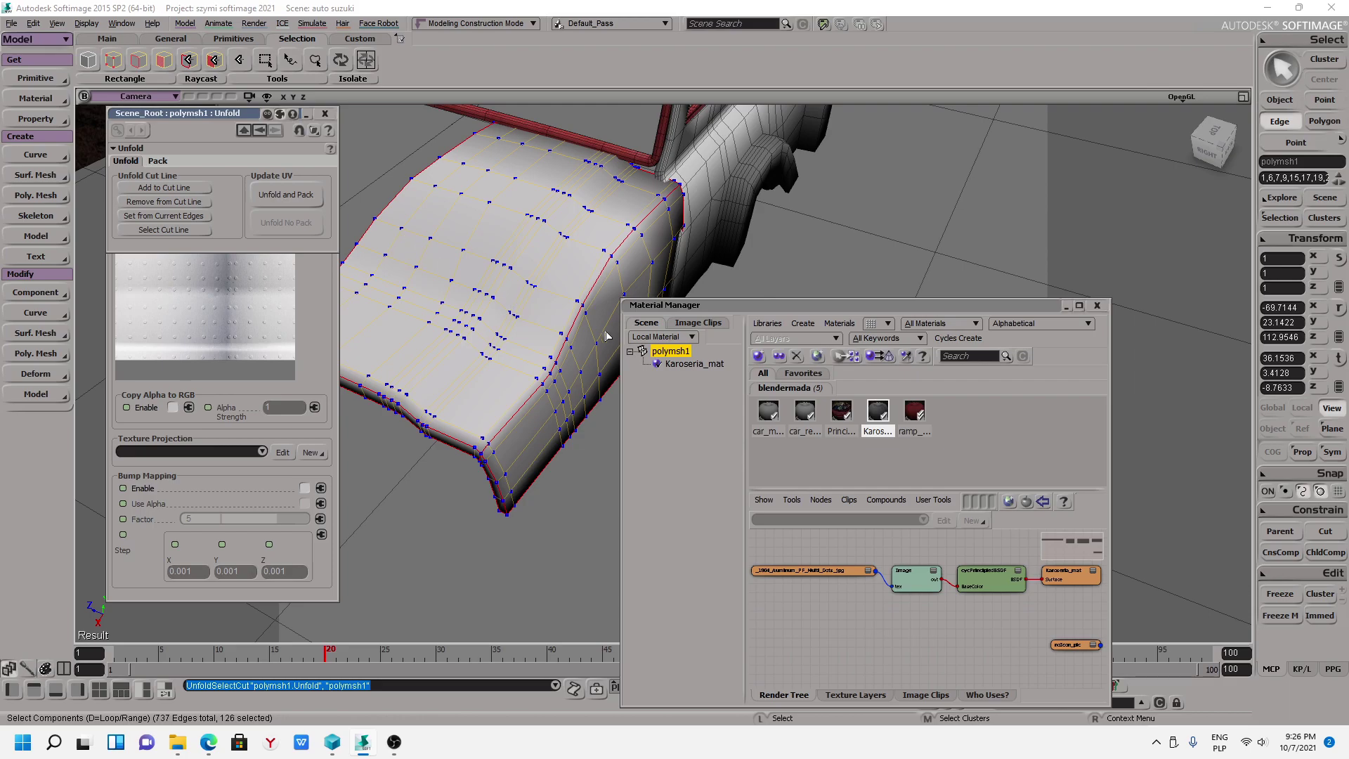
{"action": "left_click", "coordinate": [282, 200]}
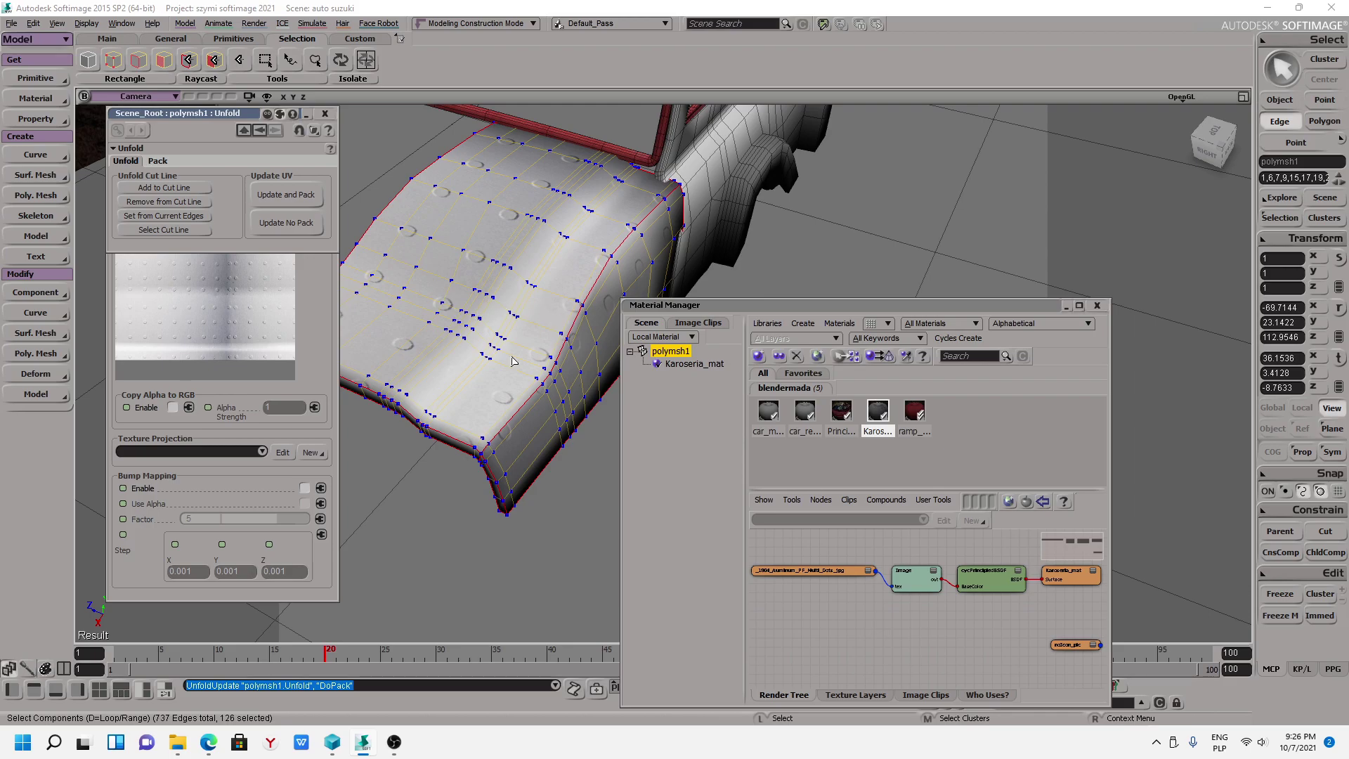
{"action": "left_click", "coordinate": [251, 223]}
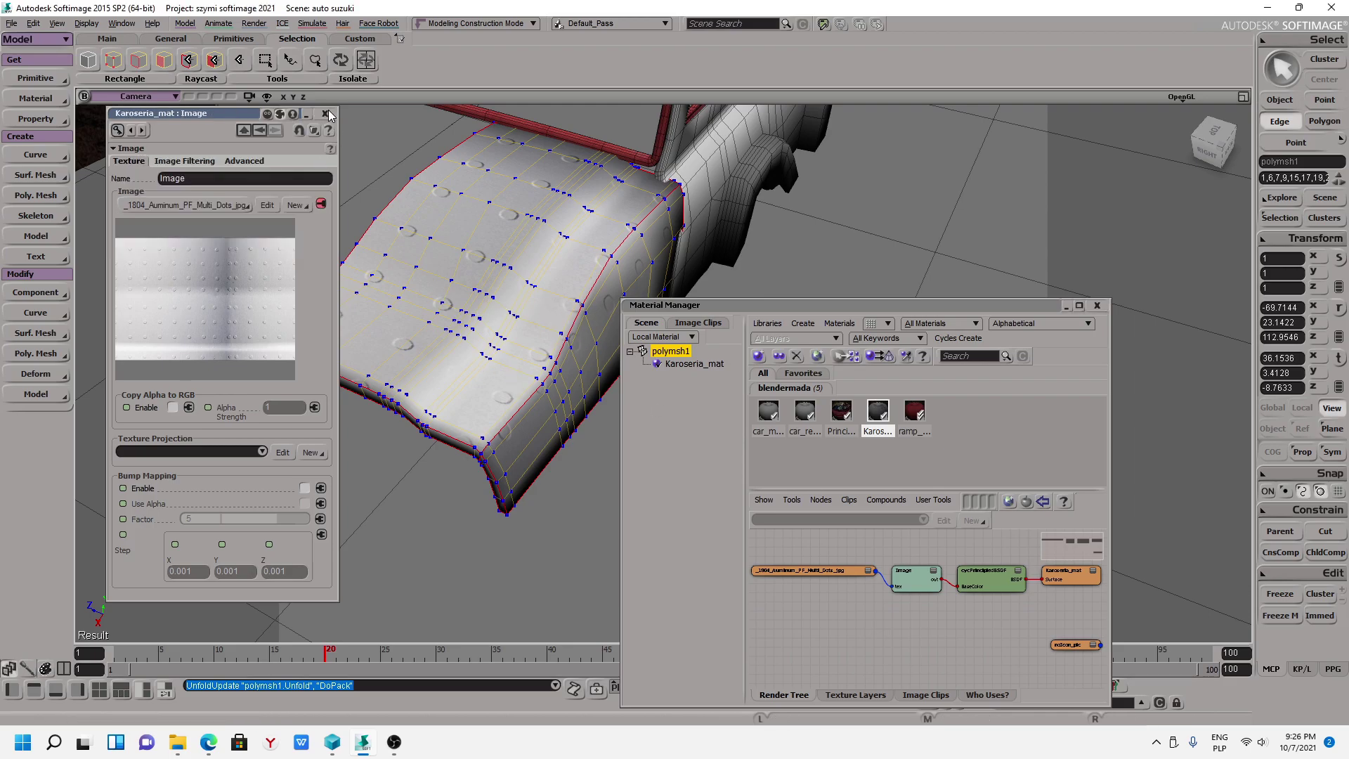
{"action": "left_click", "coordinate": [314, 407]}
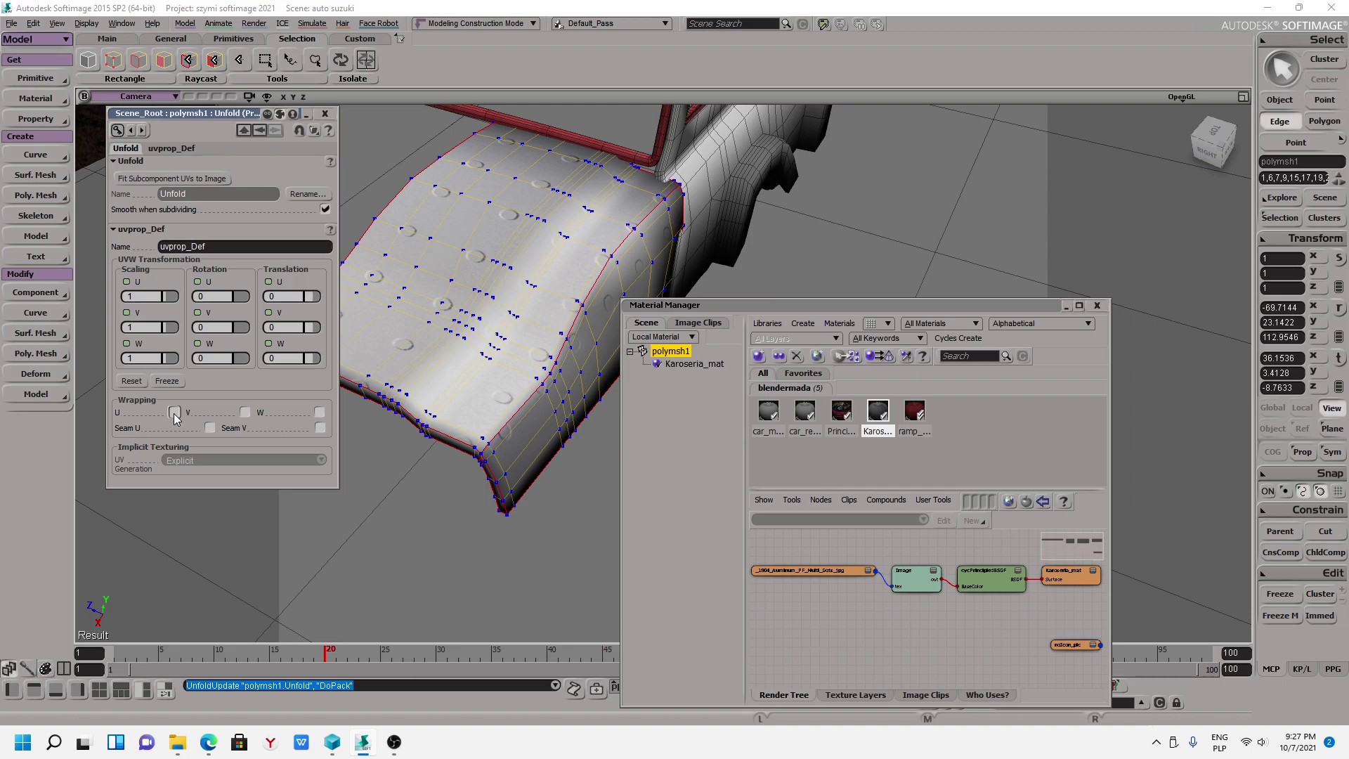
Enable U, V and W wrapping and seams on the uvprop_Def projection.
{"action": "left_click", "coordinate": [174, 412]}
{"action": "left_click", "coordinate": [245, 412]}
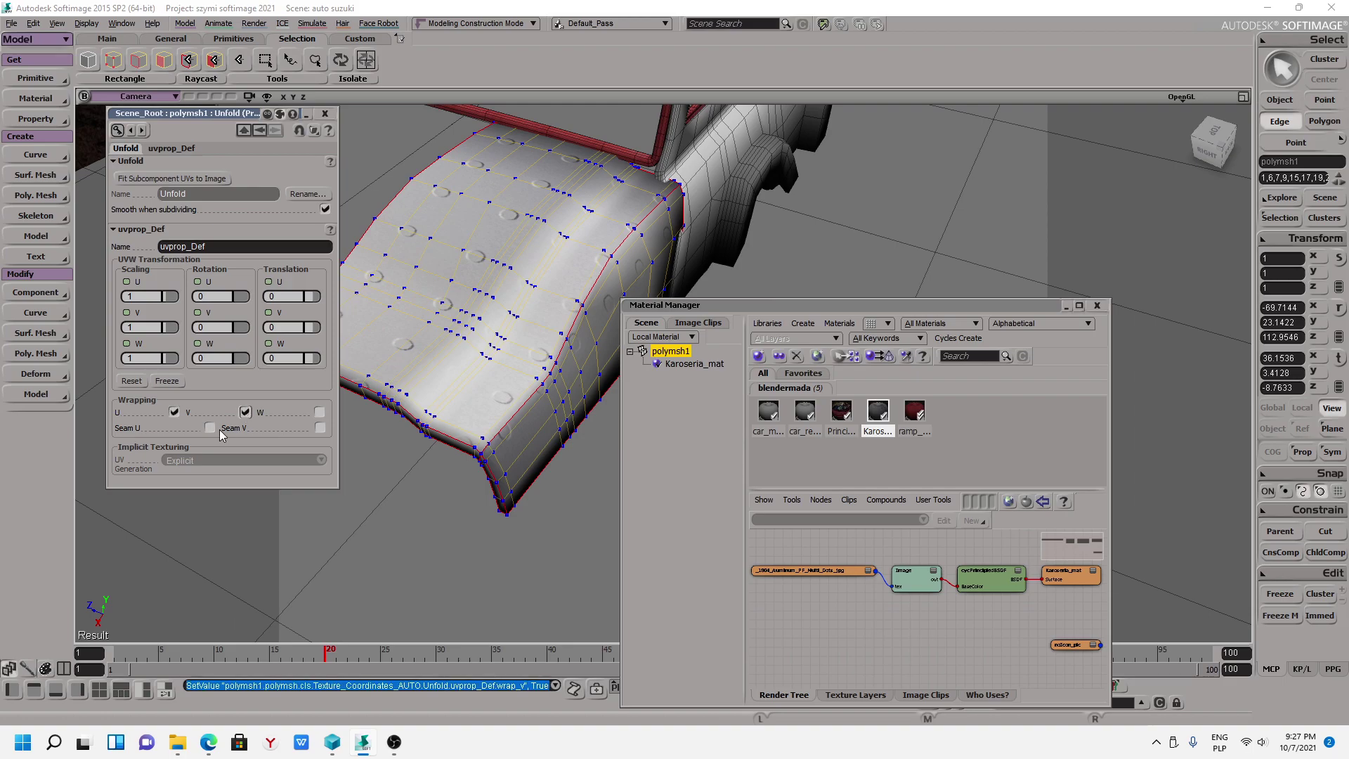
{"action": "left_click", "coordinate": [319, 412]}
Rename the UV projection to Karoseria and close its property panel.
{"action": "left_click", "coordinate": [302, 197]}
{"action": "double_click", "coordinate": [591, 259]}
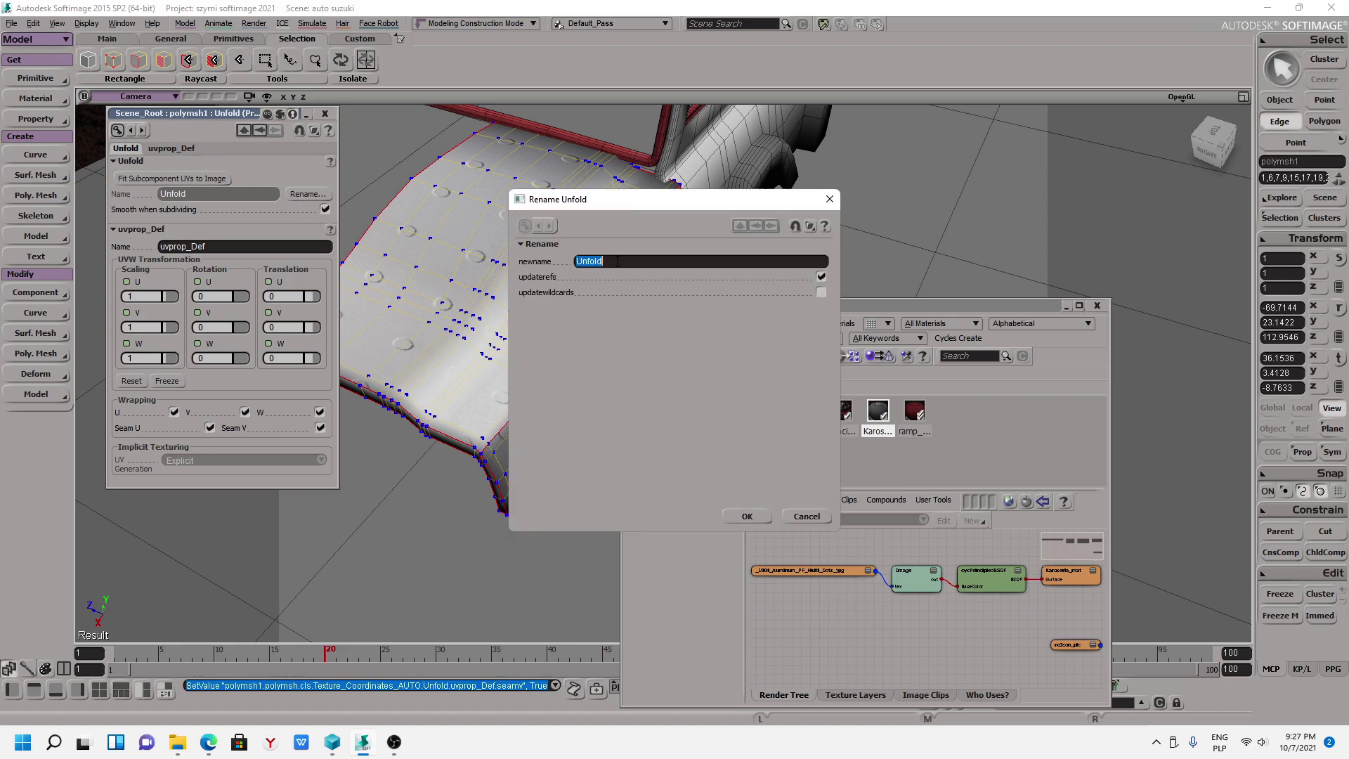
{"action": "type", "text": "Karoseria"}
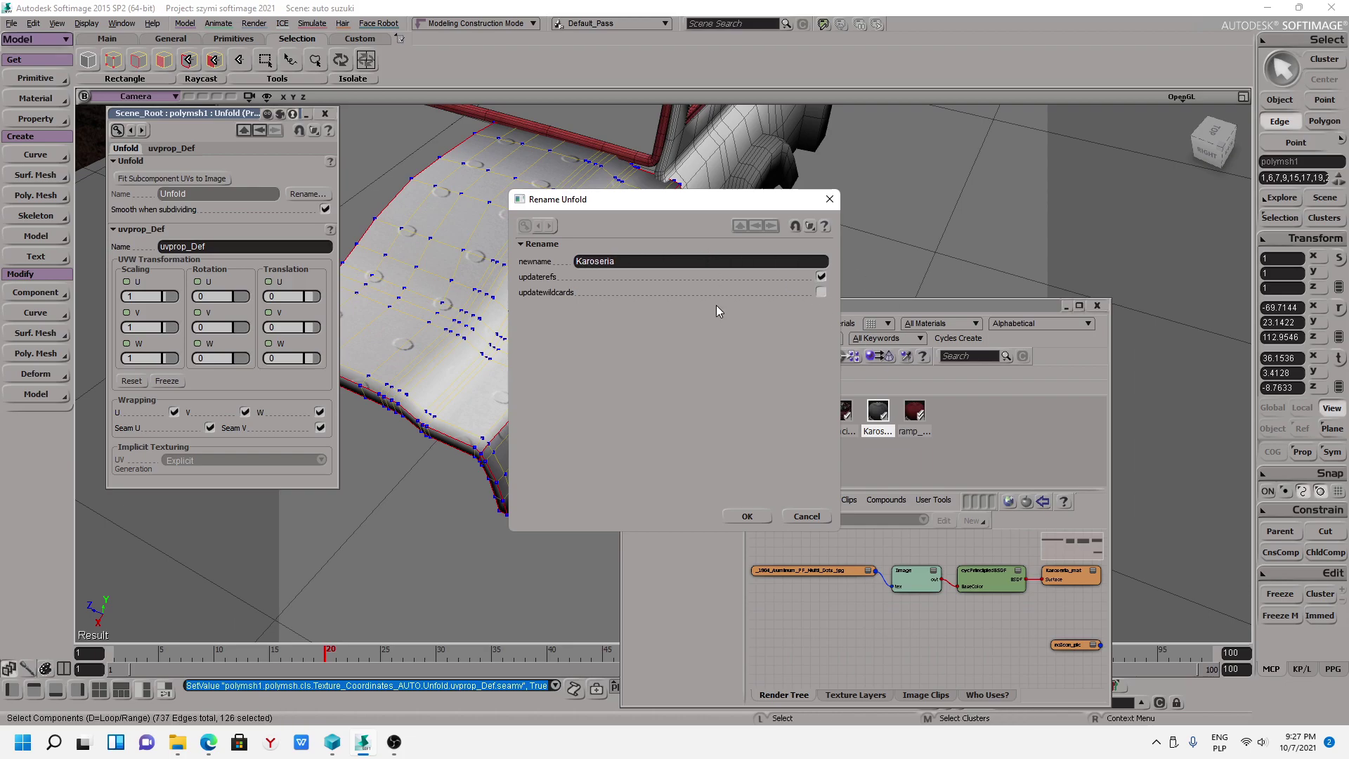
{"action": "left_click", "coordinate": [748, 515]}
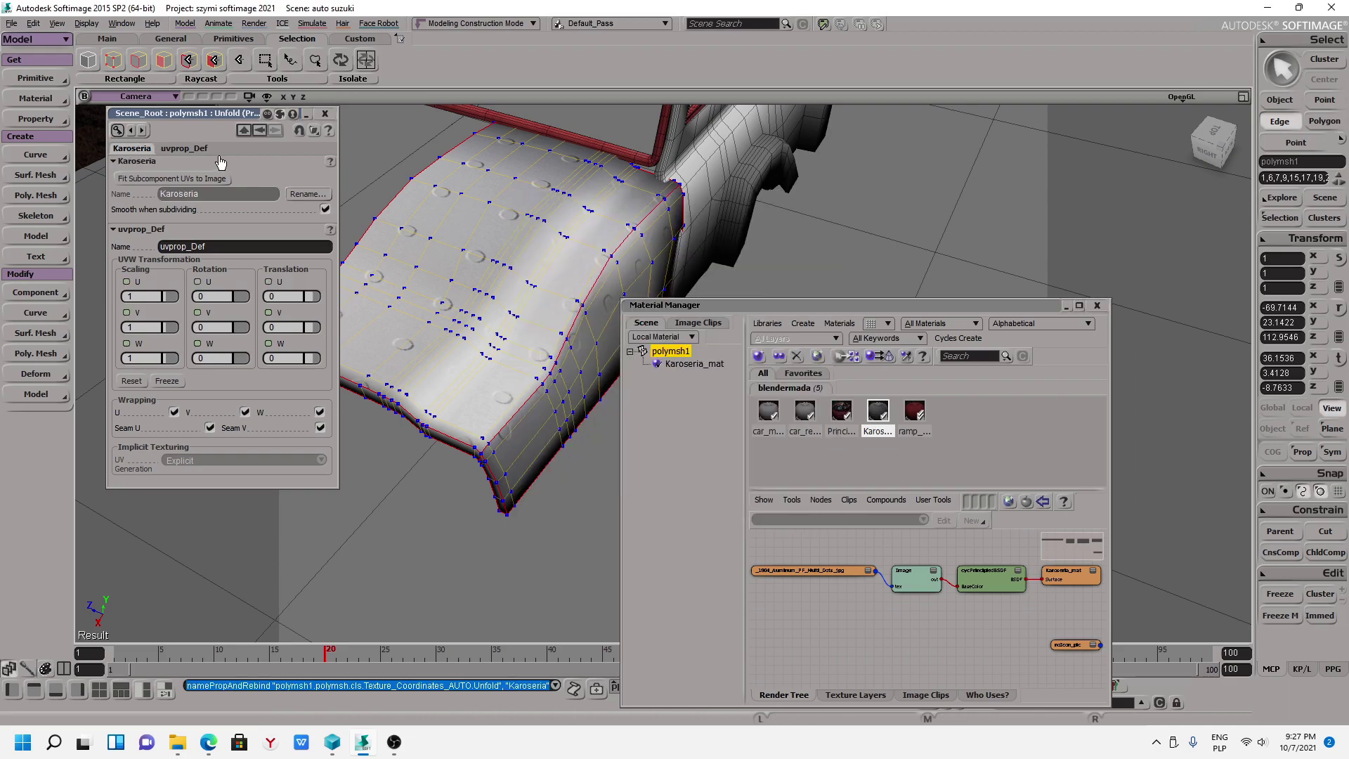
{"action": "left_click", "coordinate": [325, 113]}
Frame the hood's UV island in the Texture Editor and place the scaling pivot on it.
{"action": "left_click", "coordinate": [1242, 96]}
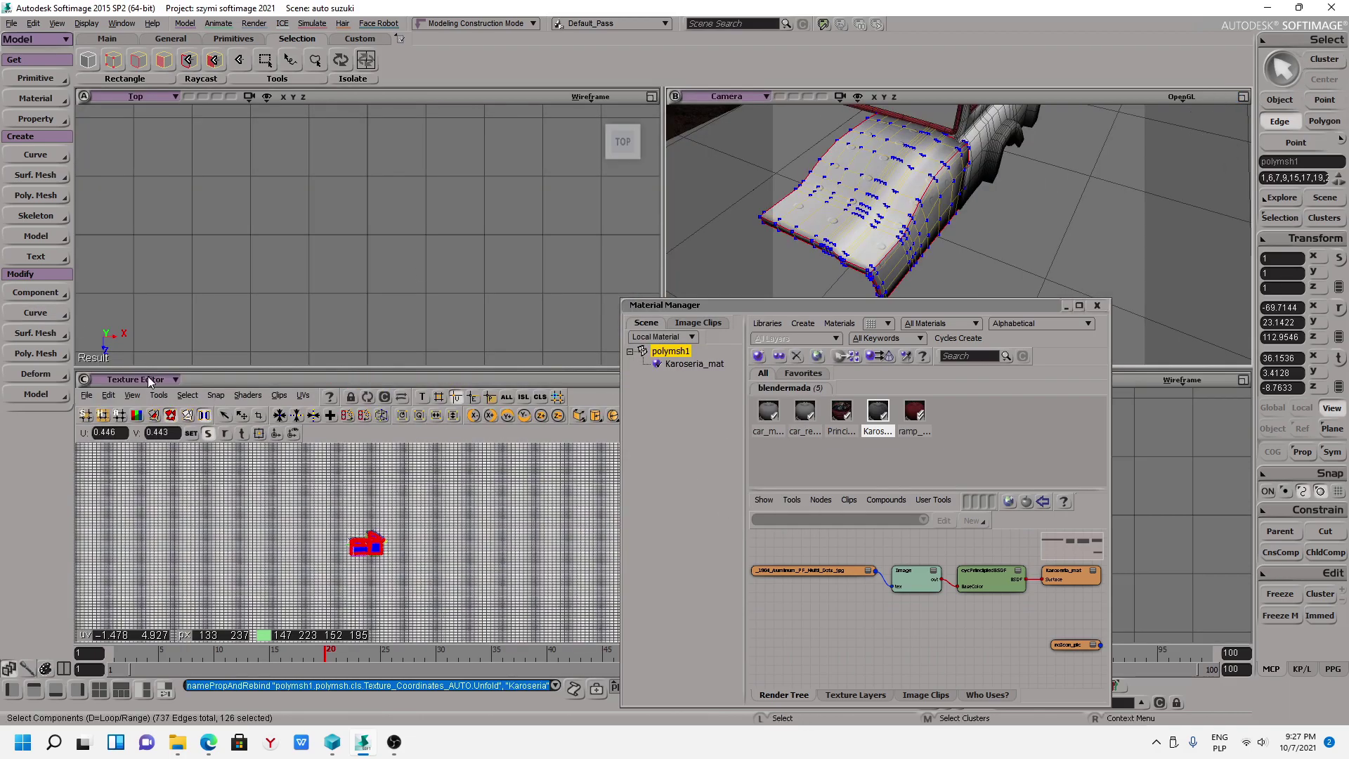
{"action": "key", "text": "f"}
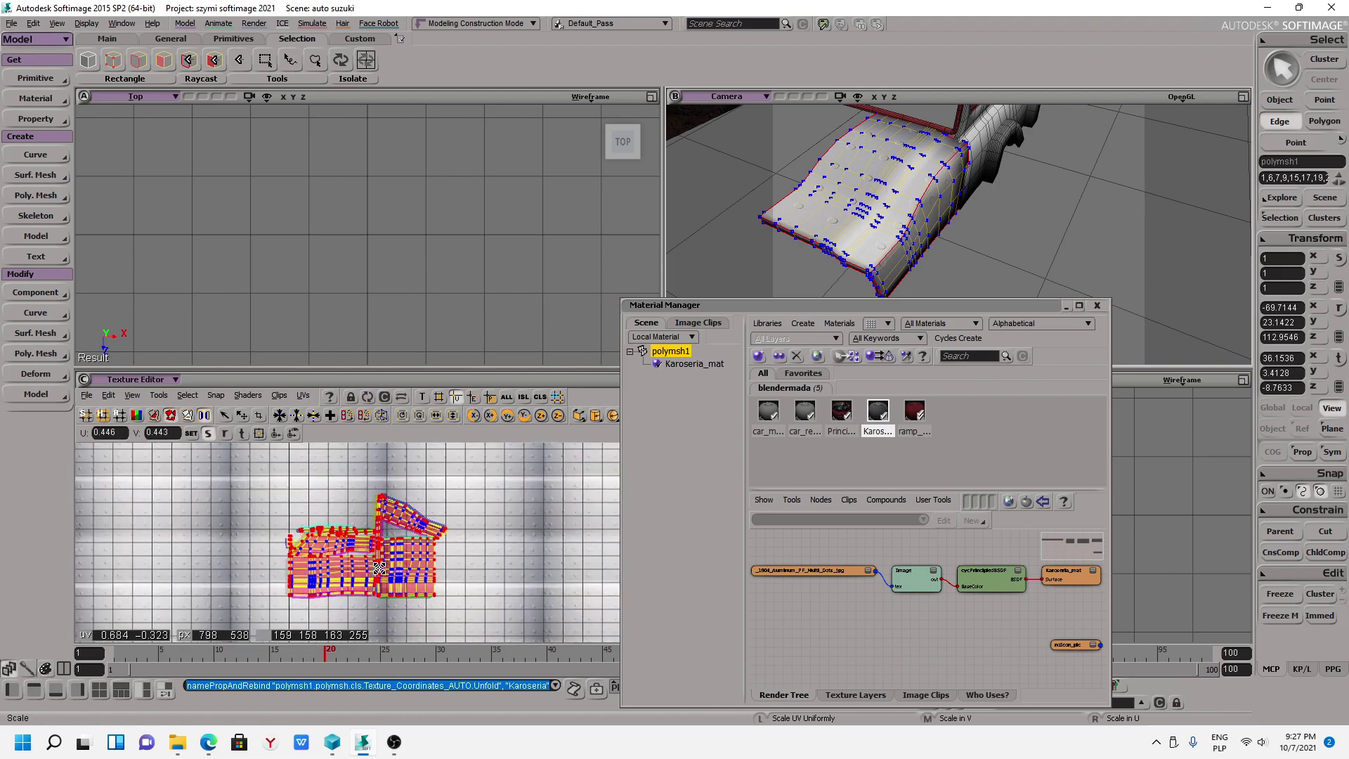
{"action": "key", "text": "space"}
{"action": "left_click", "coordinate": [273, 436]}
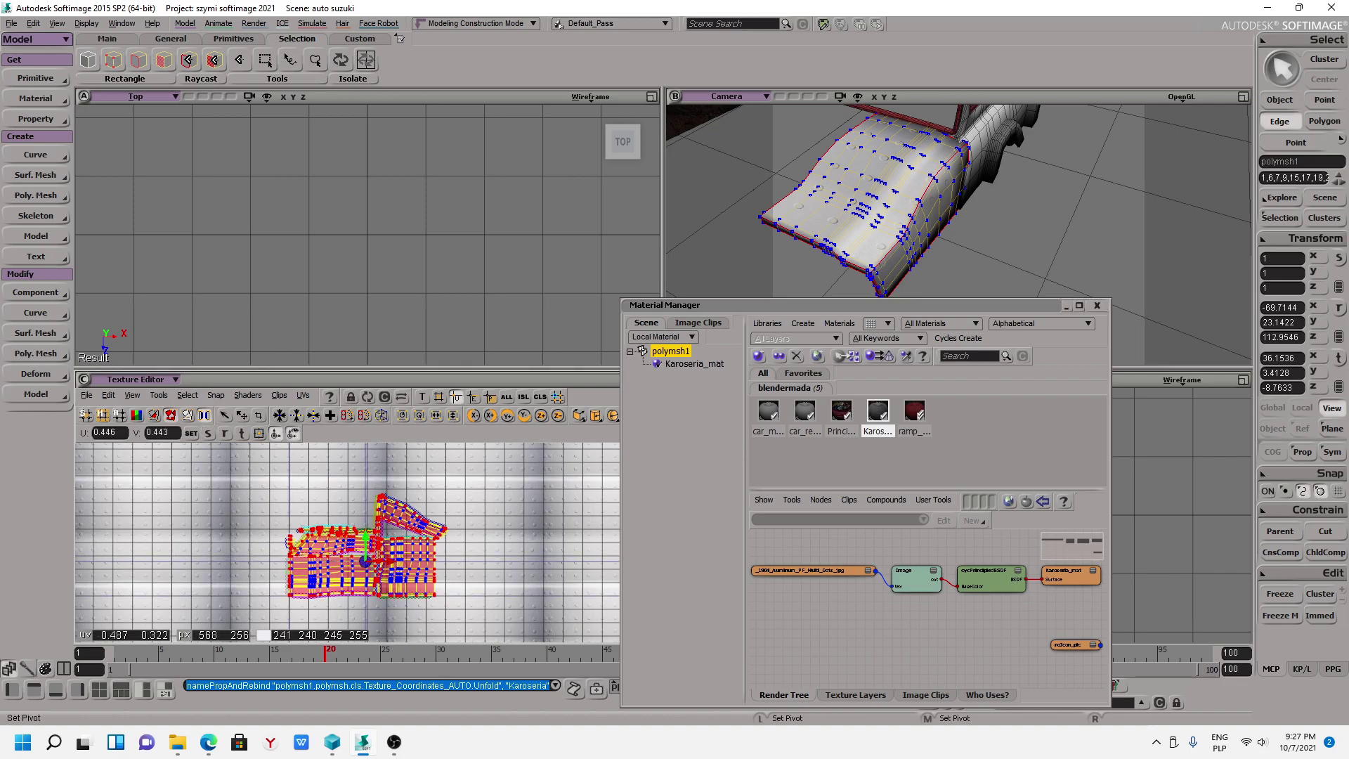
{"action": "left_click_drag", "start_coordinate": [365, 562], "coordinate": [362, 563]}
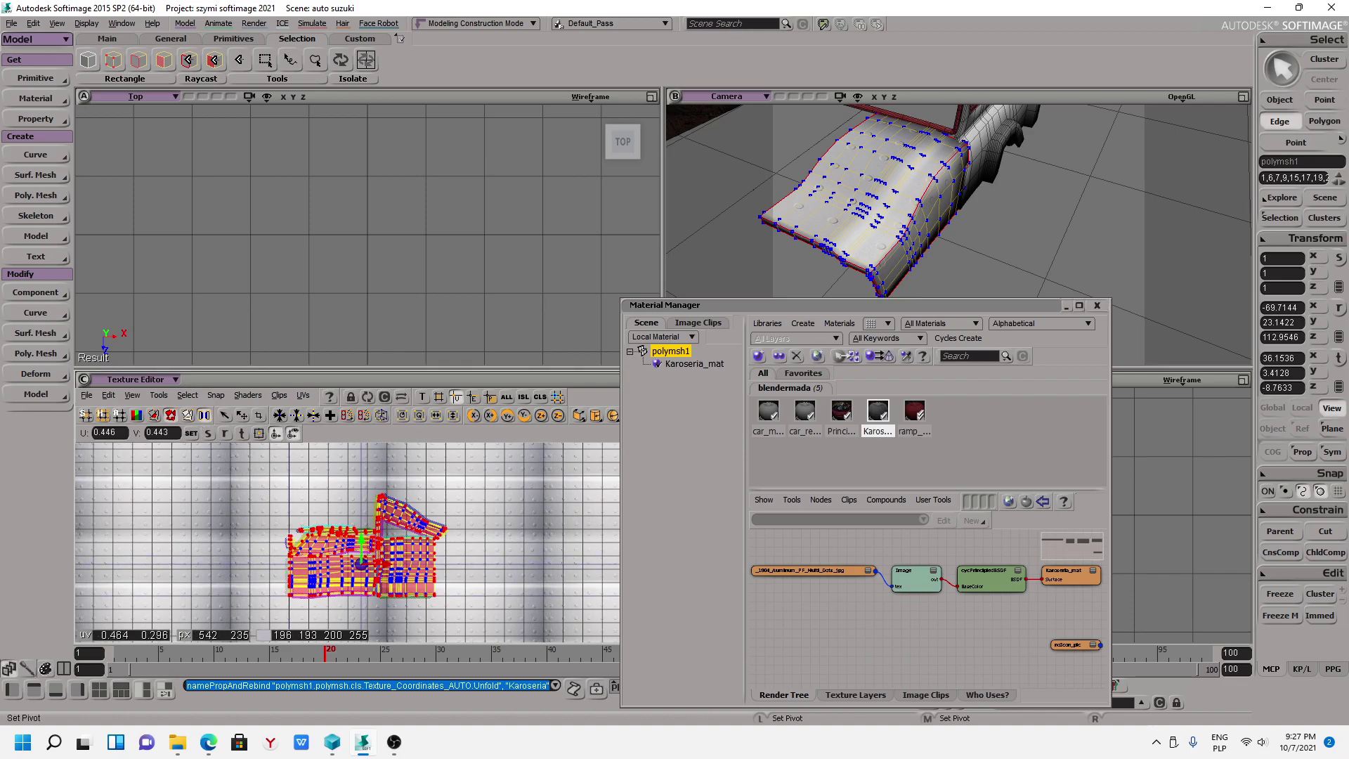
{"action": "left_click", "coordinate": [209, 434]}
{"action": "middle_click_drag", "start_coordinate": [362, 551], "coordinate": [364, 512]}
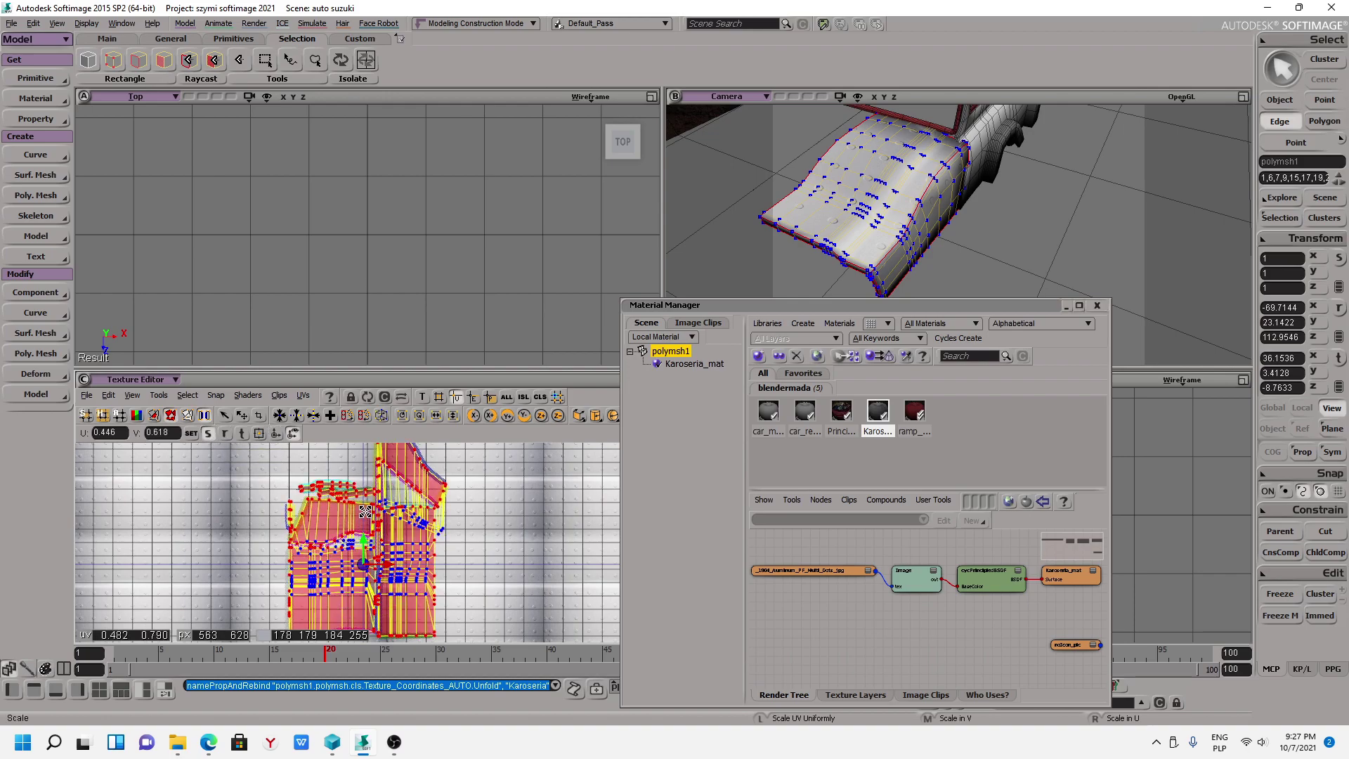
{"action": "key", "text": "ctrl+z"}
{"action": "key", "text": "space"}
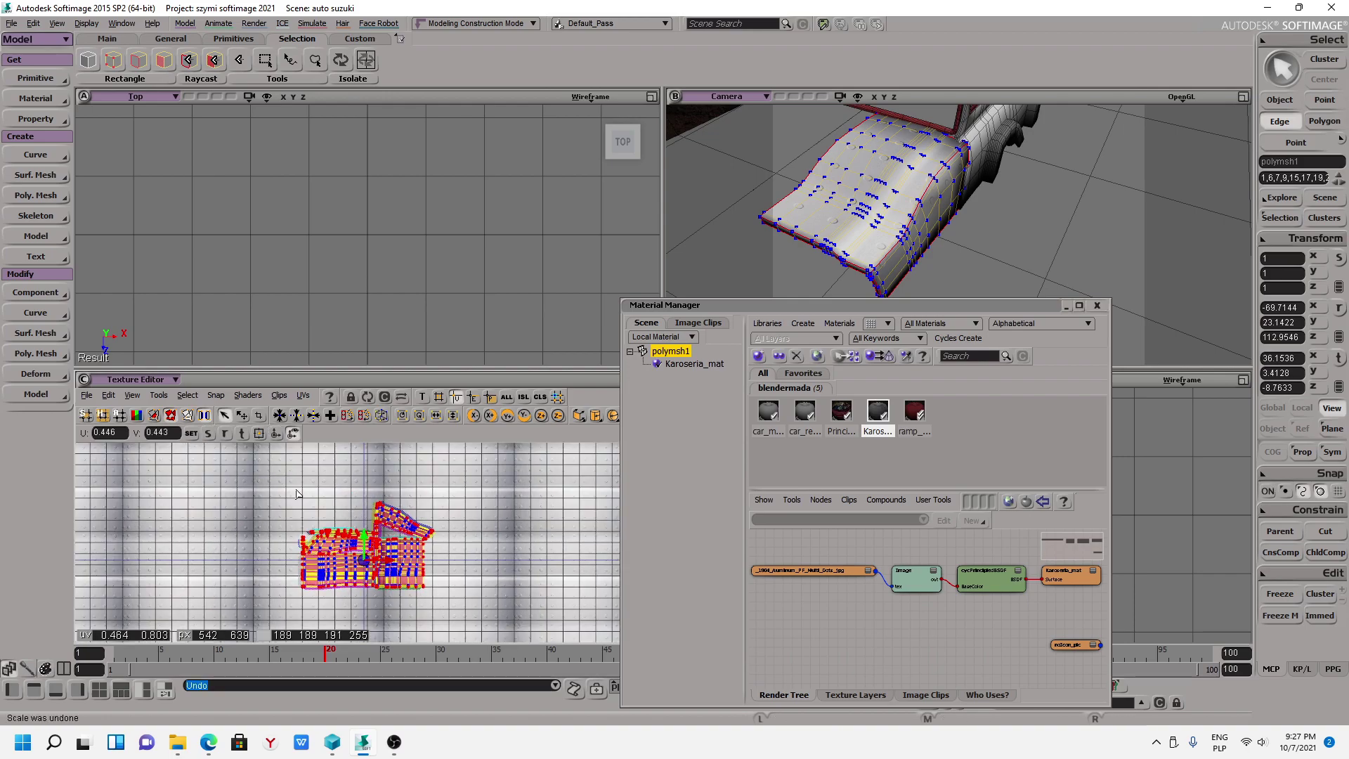
Select all hood UV samples and scale them up in V and U, then maximize the Camera view.
{"action": "key", "text": "ctrl+a"}
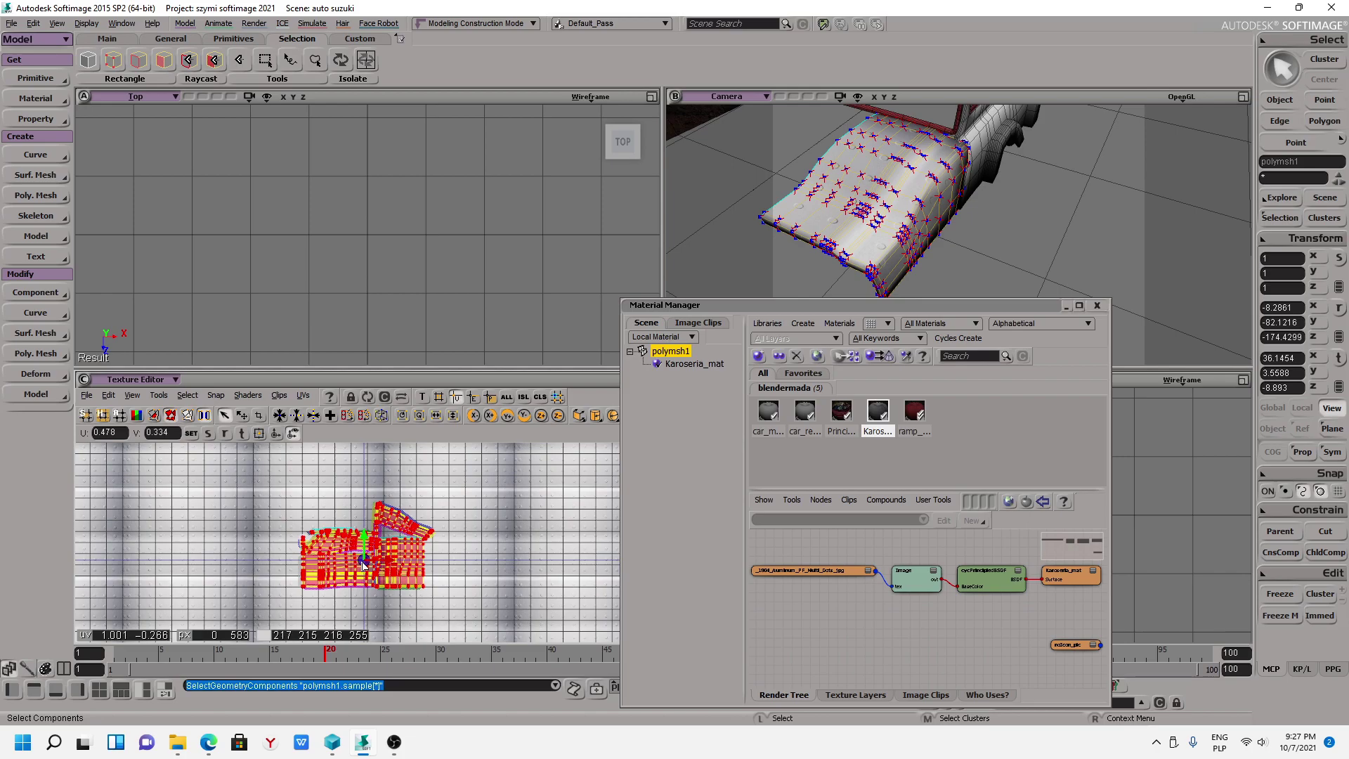
{"action": "middle_click_drag", "start_coordinate": [364, 565], "coordinate": [391, 577]}
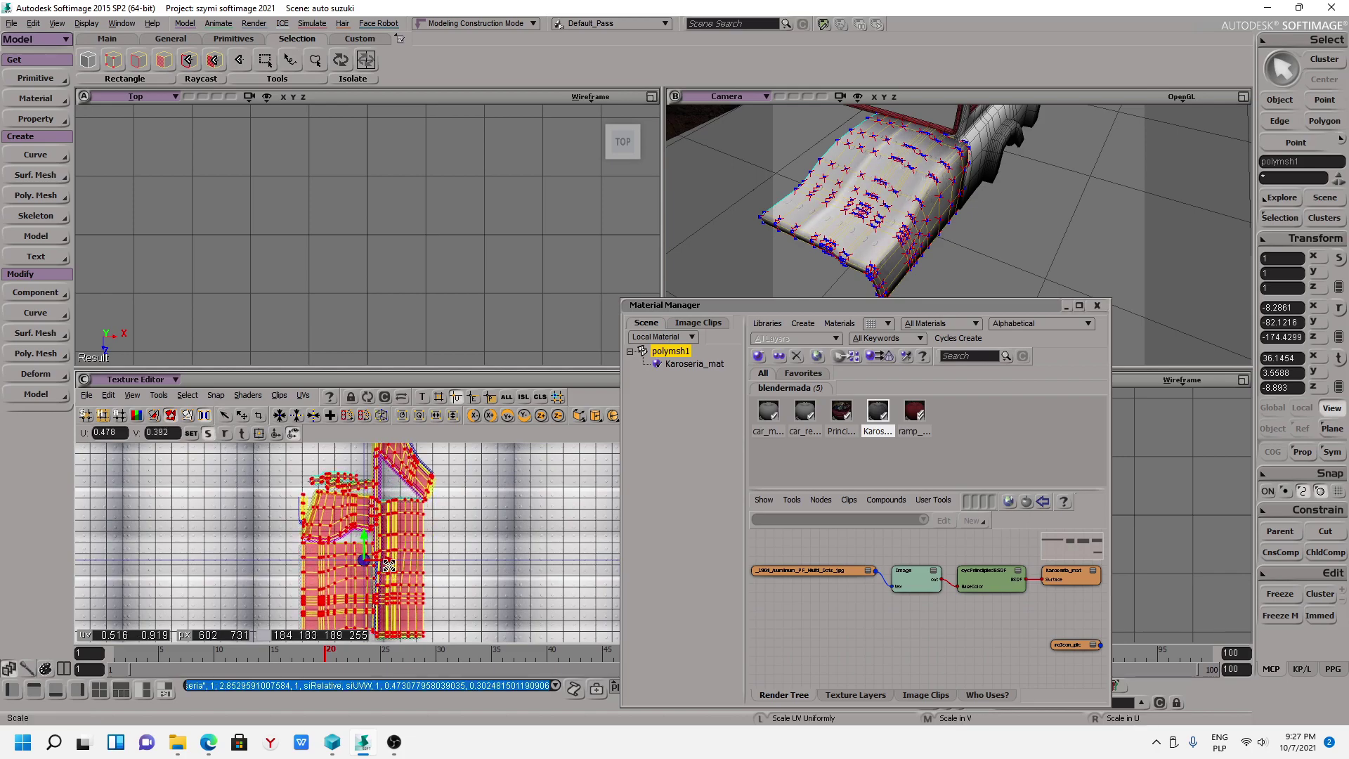
{"action": "right_click_drag", "start_coordinate": [389, 564], "coordinate": [562, 563]}
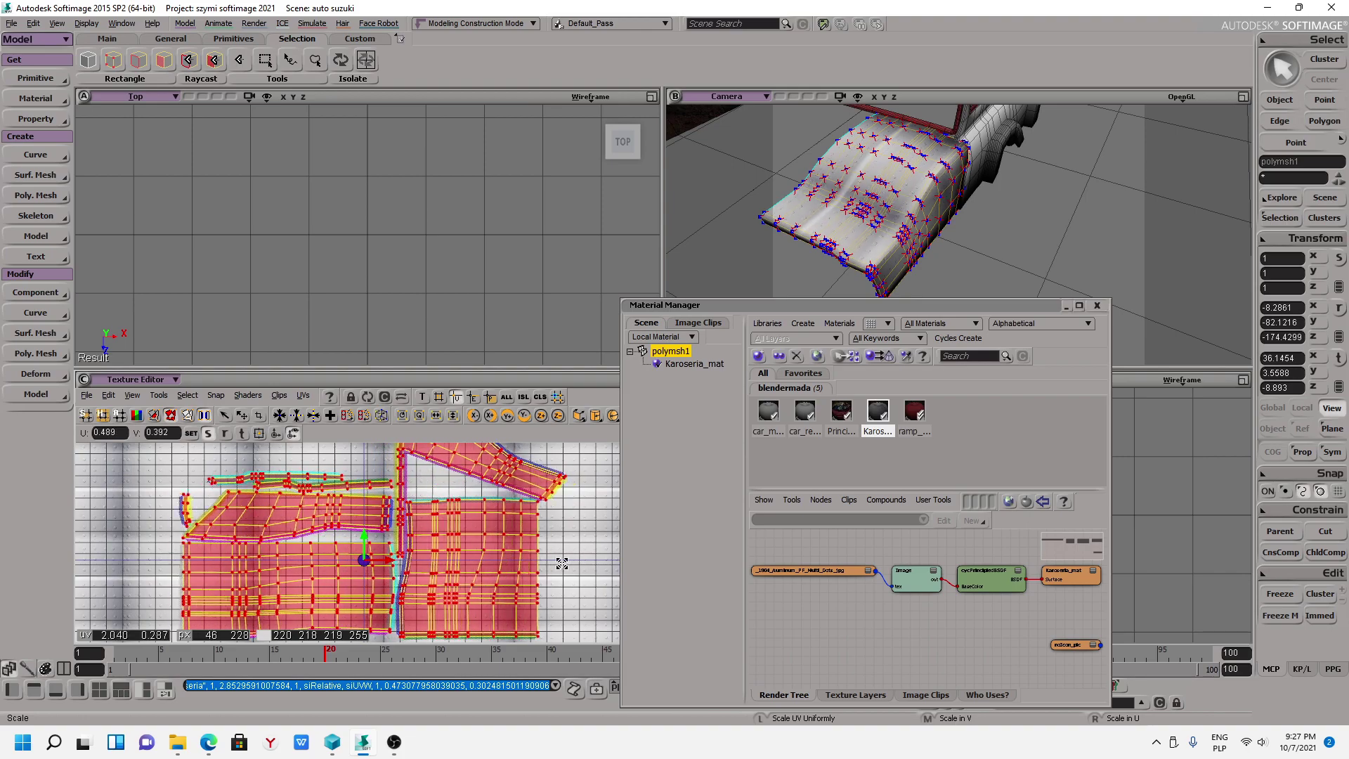
{"action": "right_click_drag", "start_coordinate": [562, 563], "coordinate": [537, 564]}
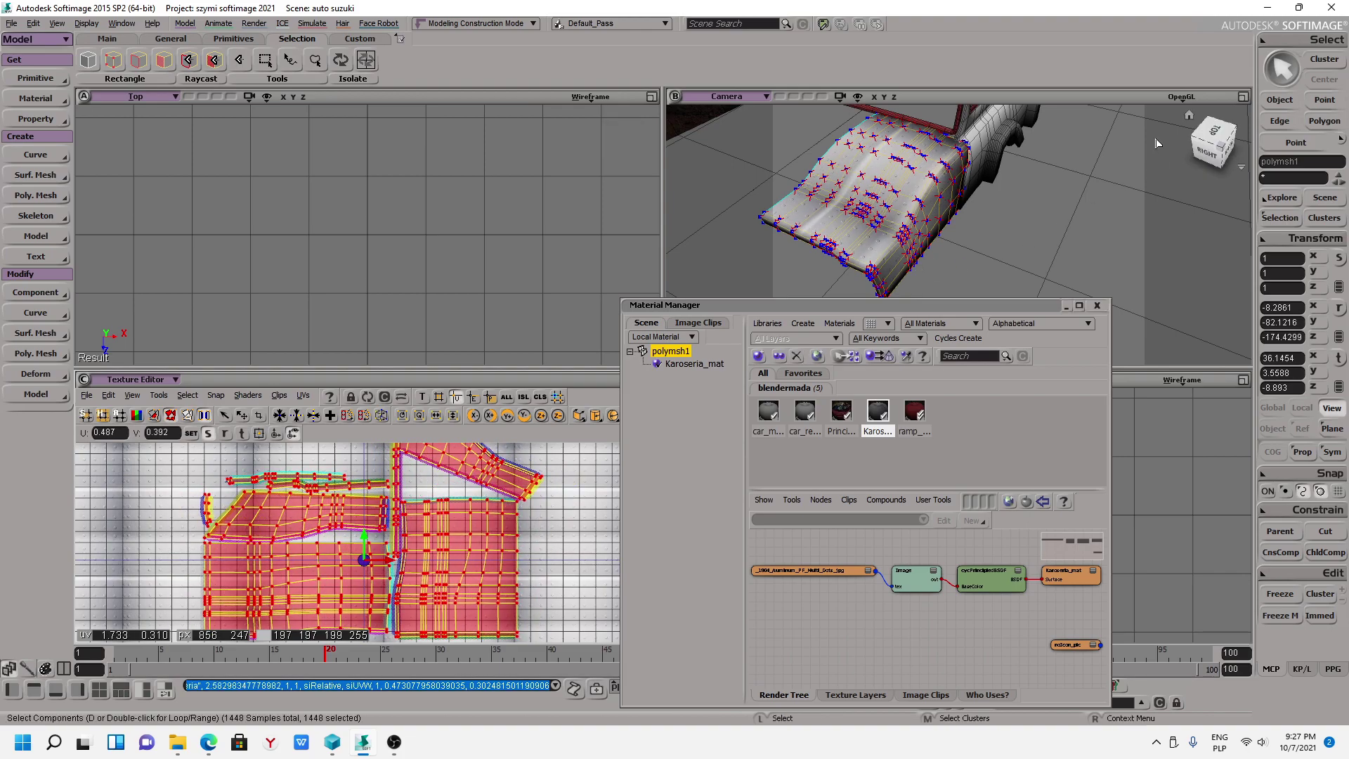
{"action": "left_click", "coordinate": [1243, 96]}
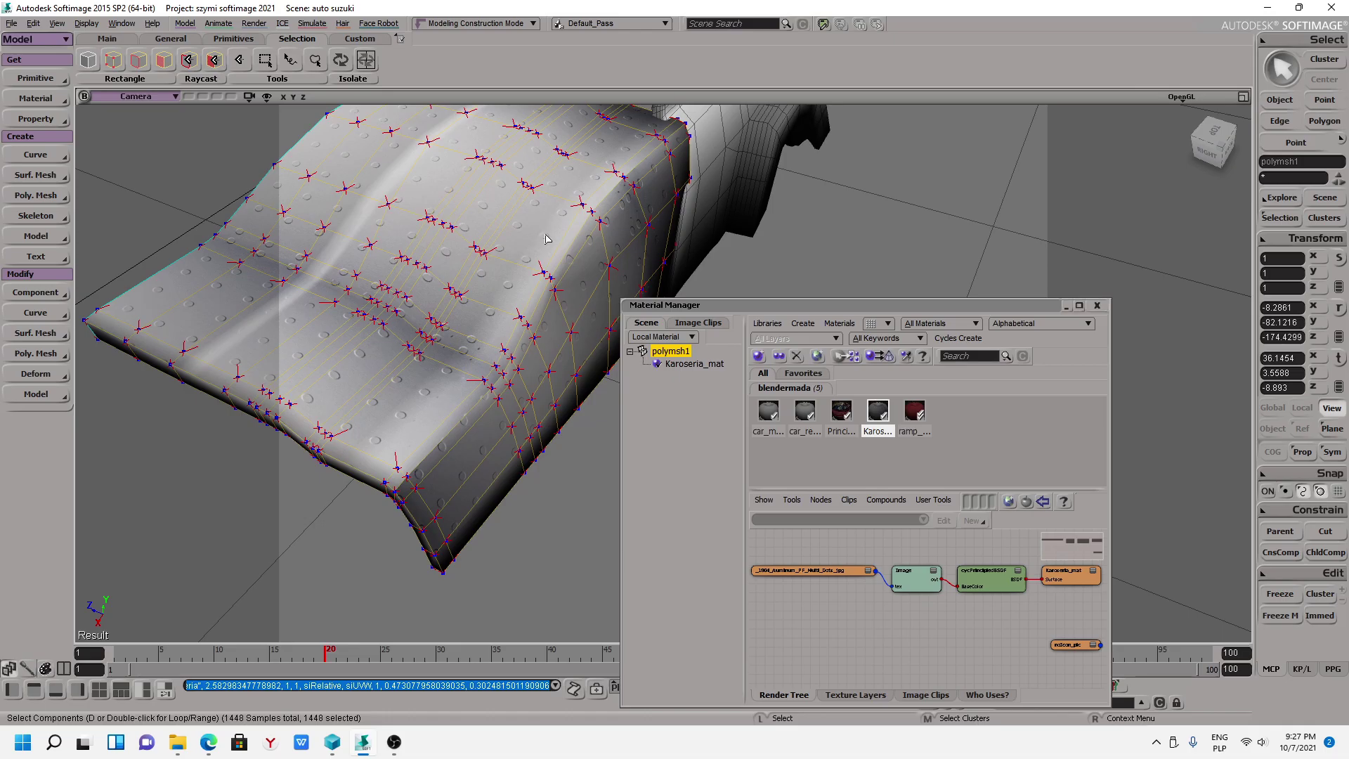
Orbit to a lower angle on the hood and browse the Render Tree's Blendermada Cycles compounds.
{"action": "key", "text": "v"}
{"action": "mouse_move", "coordinate": [547, 246]}
{"action": "middle_mouse_down"}
{"action": "mouse_move", "coordinate": [453, 528]}
{"action": "mouse_move", "coordinate": [573, 513]}
{"action": "middle_mouse_up"}
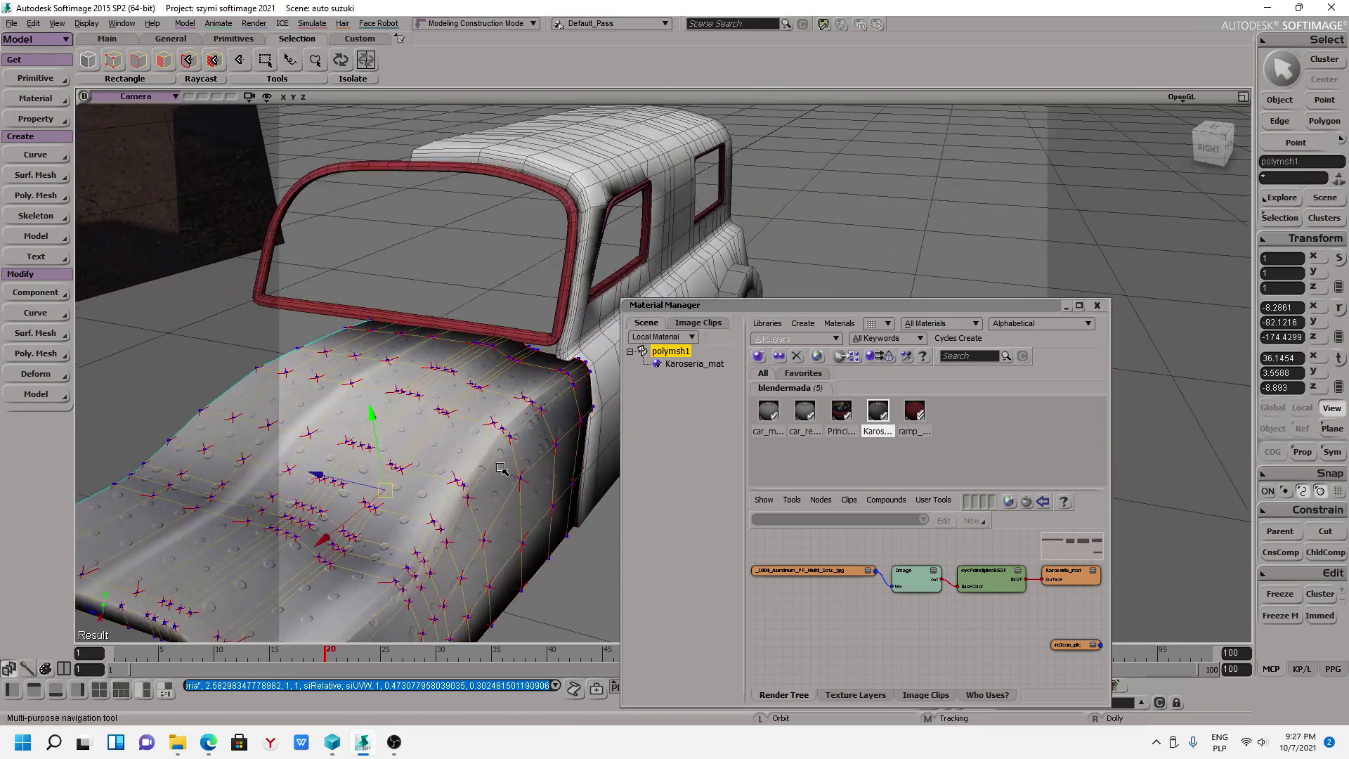
{"action": "mouse_move", "coordinate": [574, 513]}
{"action": "left_mouse_down"}
{"action": "mouse_move", "coordinate": [548, 479]}
{"action": "mouse_move", "coordinate": [496, 579]}
{"action": "mouse_move", "coordinate": [477, 518]}
{"action": "left_mouse_up"}
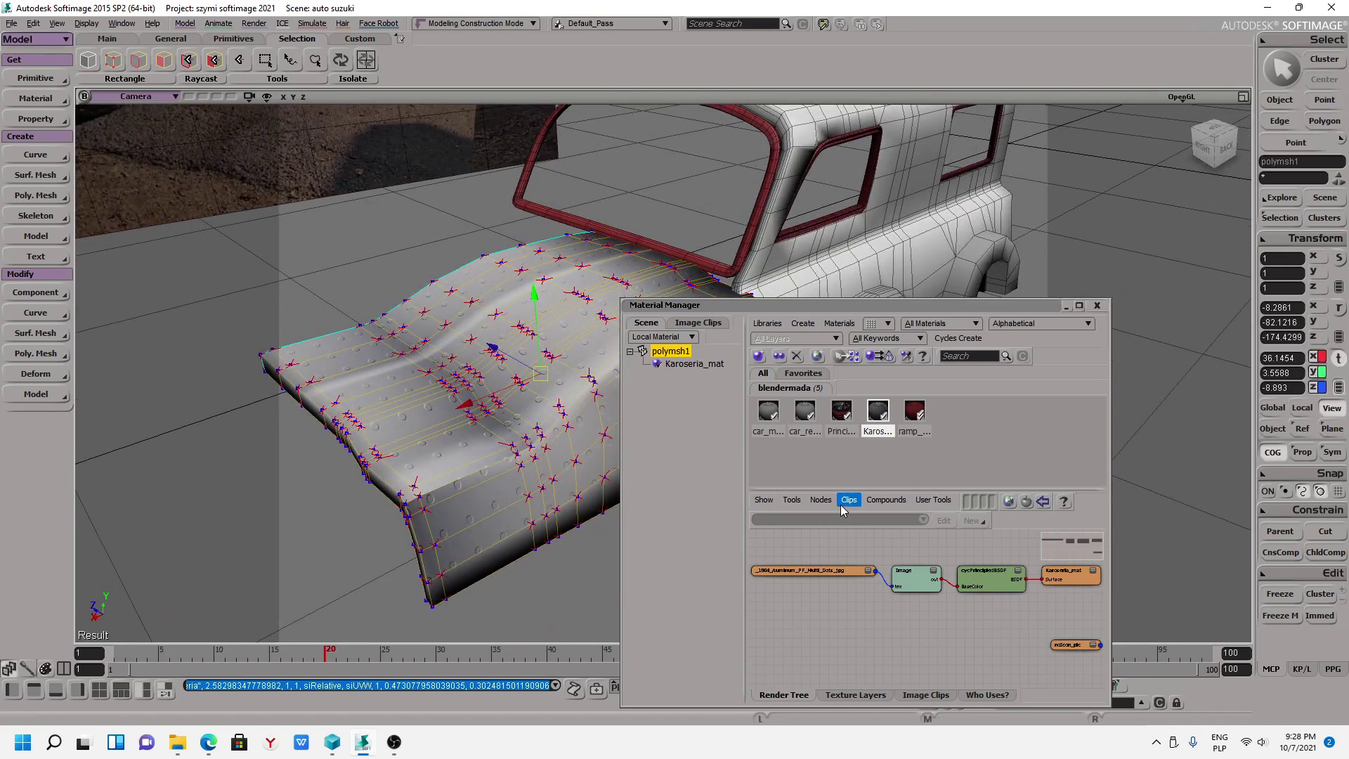
{"action": "left_click", "coordinate": [884, 499]}
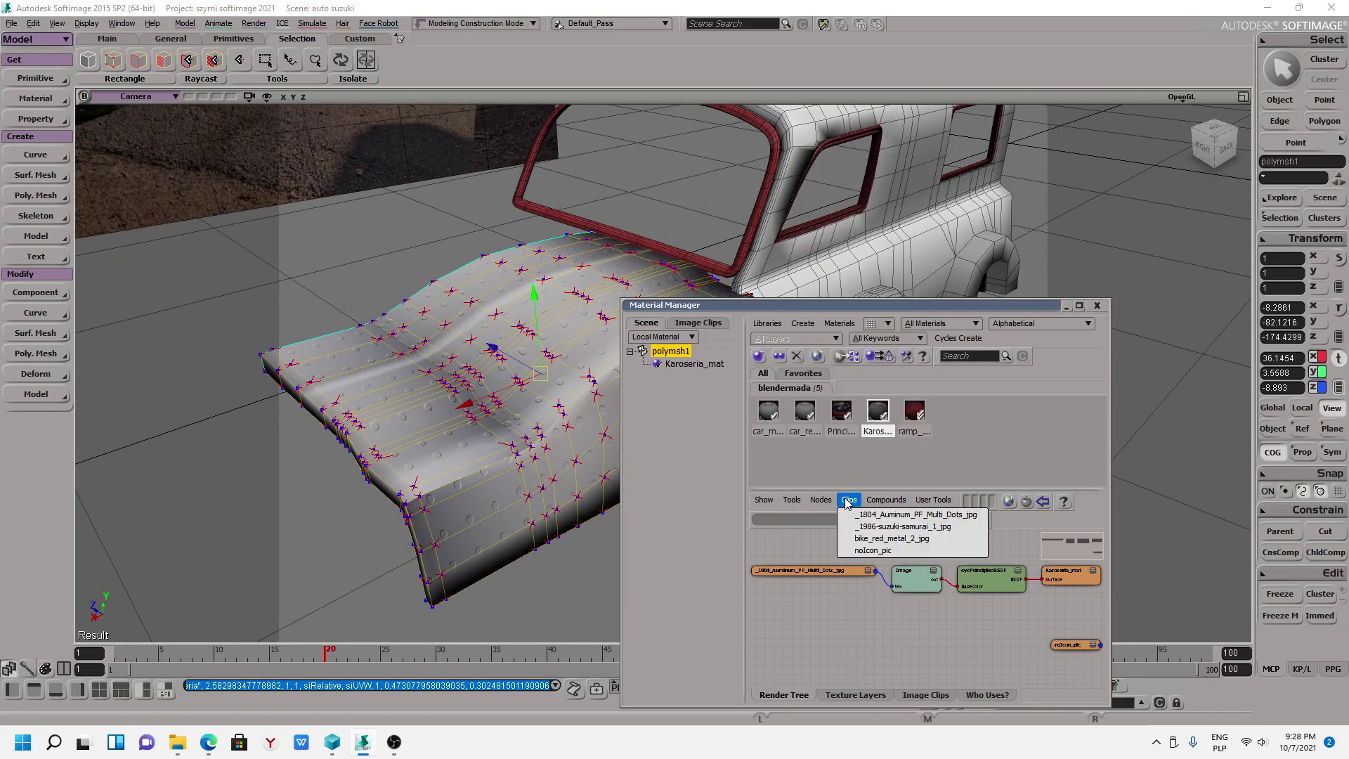
{"action": "mouse_move", "coordinate": [820, 500]}
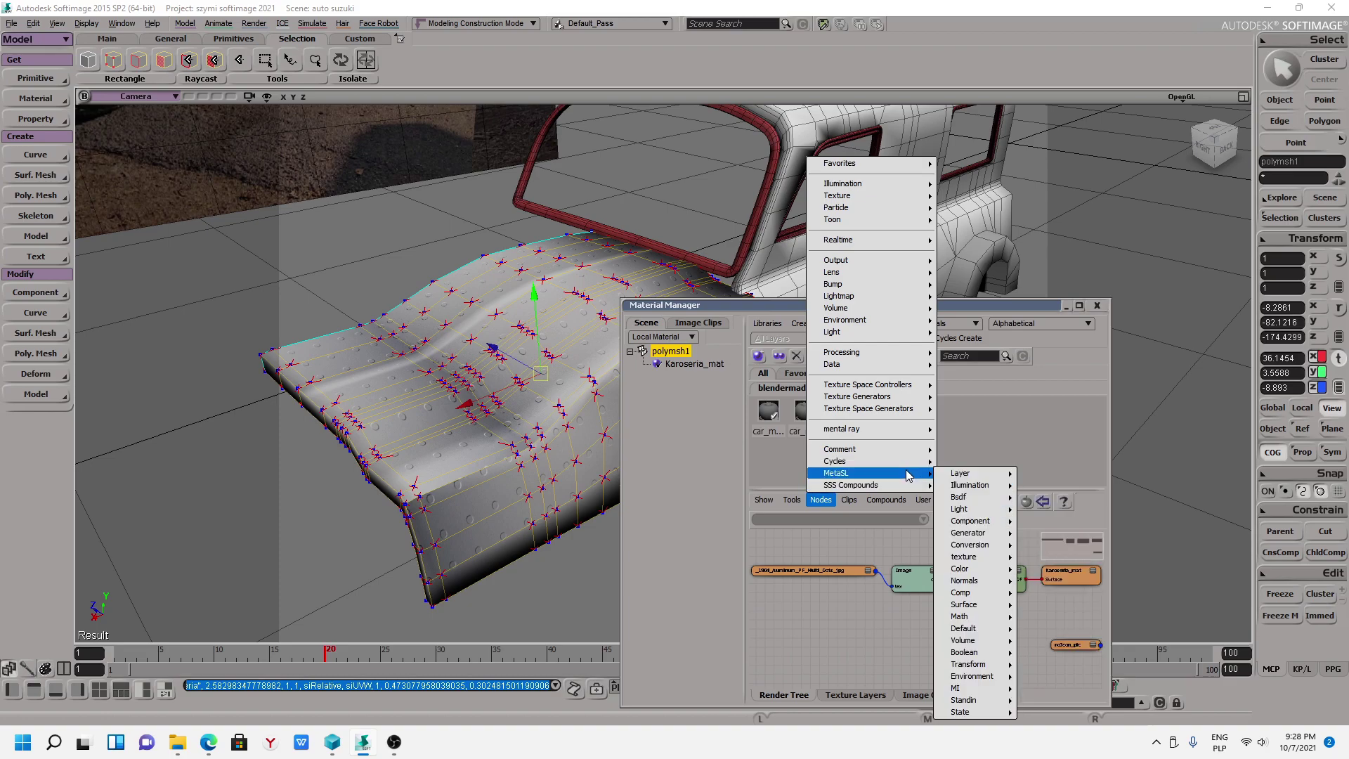
{"action": "mouse_move", "coordinate": [864, 461]}
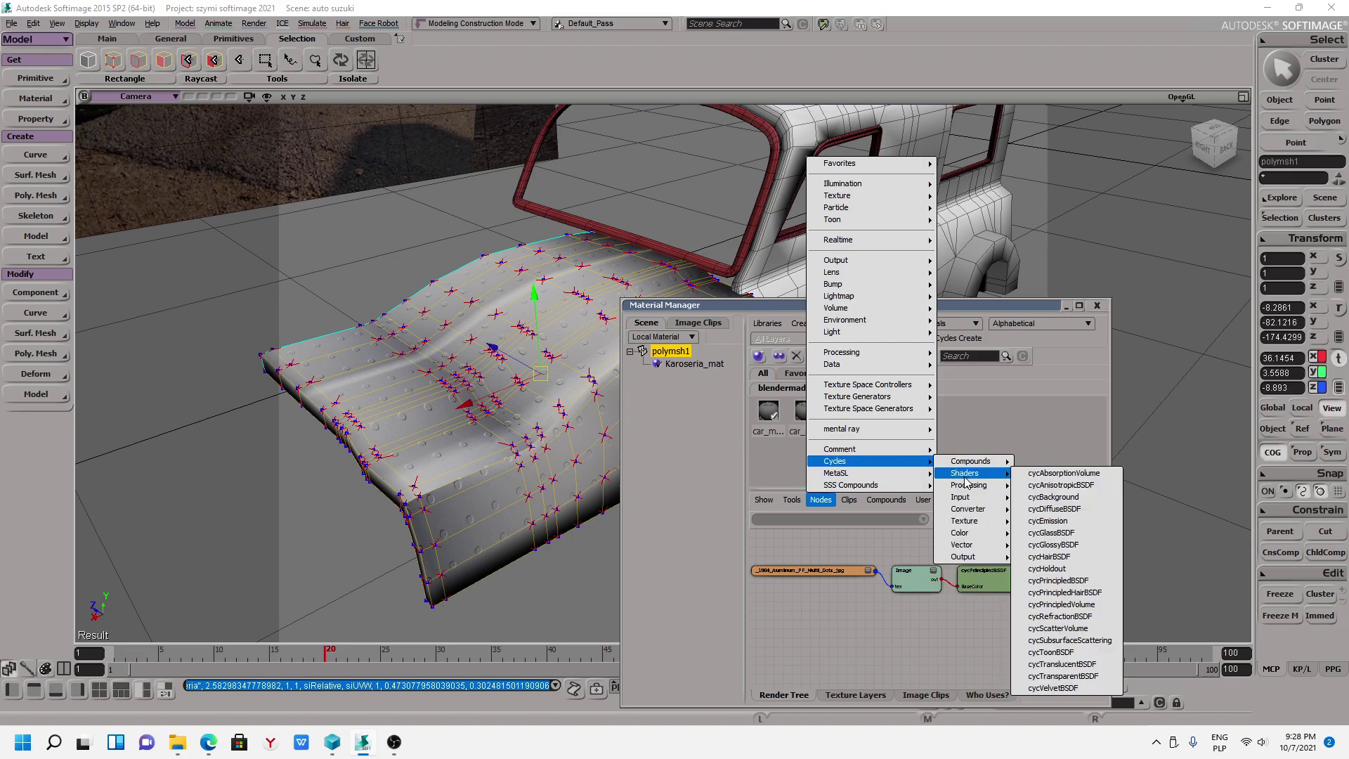
{"action": "mouse_move", "coordinate": [969, 461]}
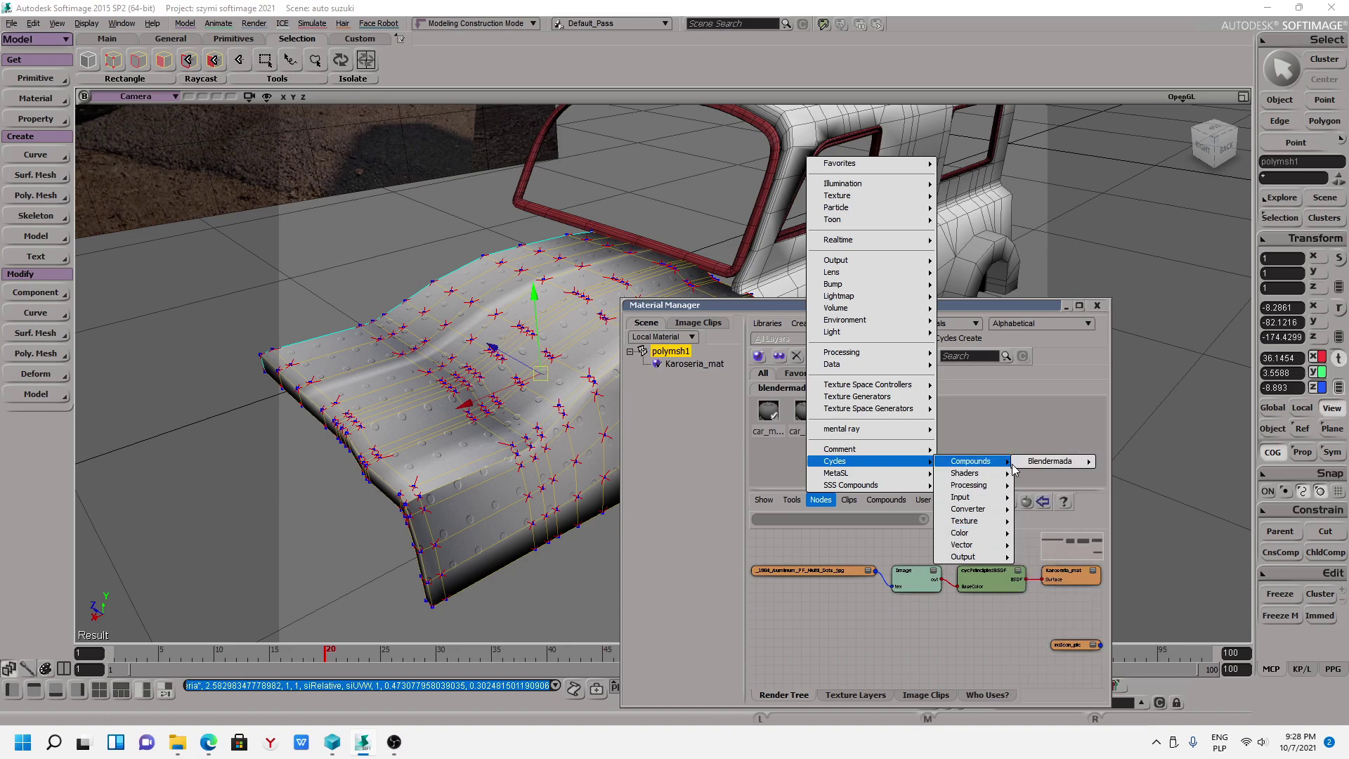
{"action": "mouse_move", "coordinate": [1050, 460]}
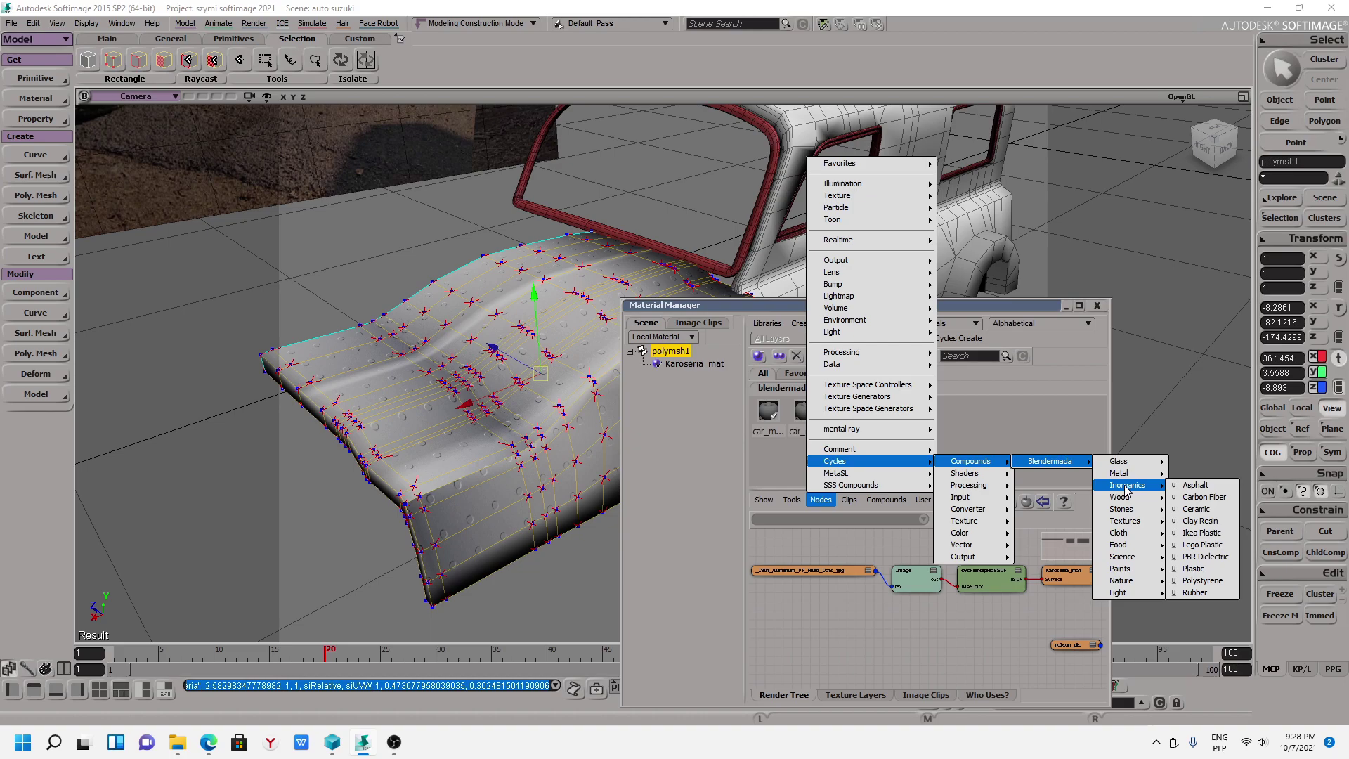
{"action": "mouse_move", "coordinate": [1122, 556]}
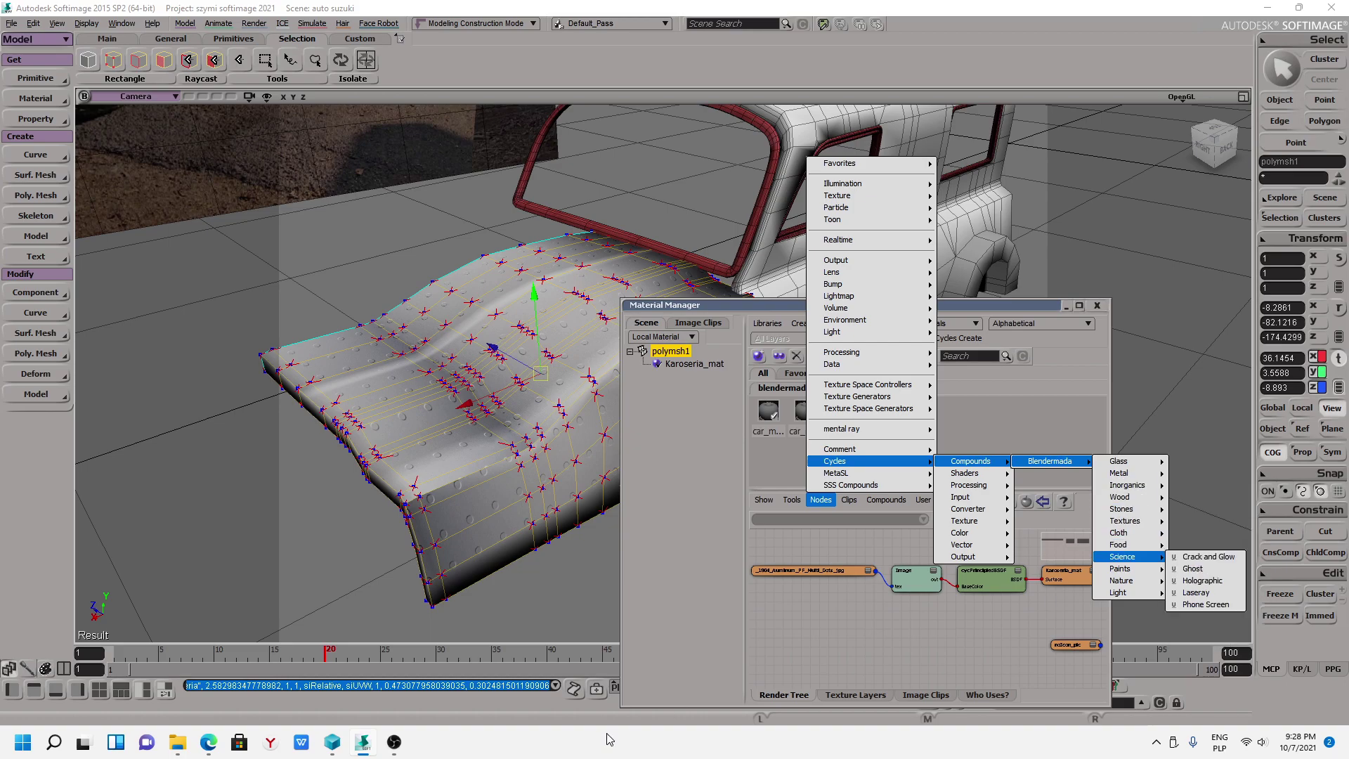
{"action": "left_click", "coordinate": [280, 742]}
Open Google in a new browser tab and search for 'softimage addons'.
{"action": "left_click", "coordinate": [209, 742]}
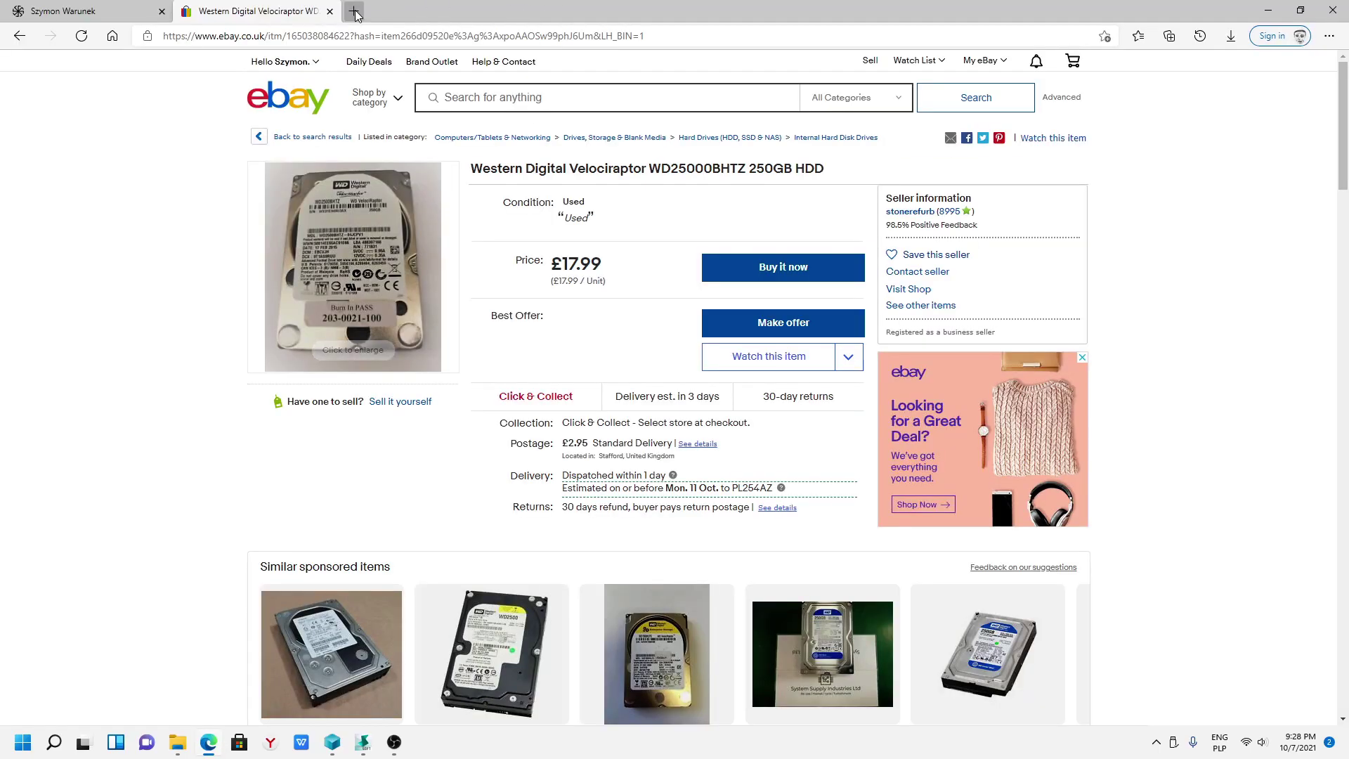
{"action": "key", "text": "ctrl+t"}
{"action": "left_click", "coordinate": [39, 58]}
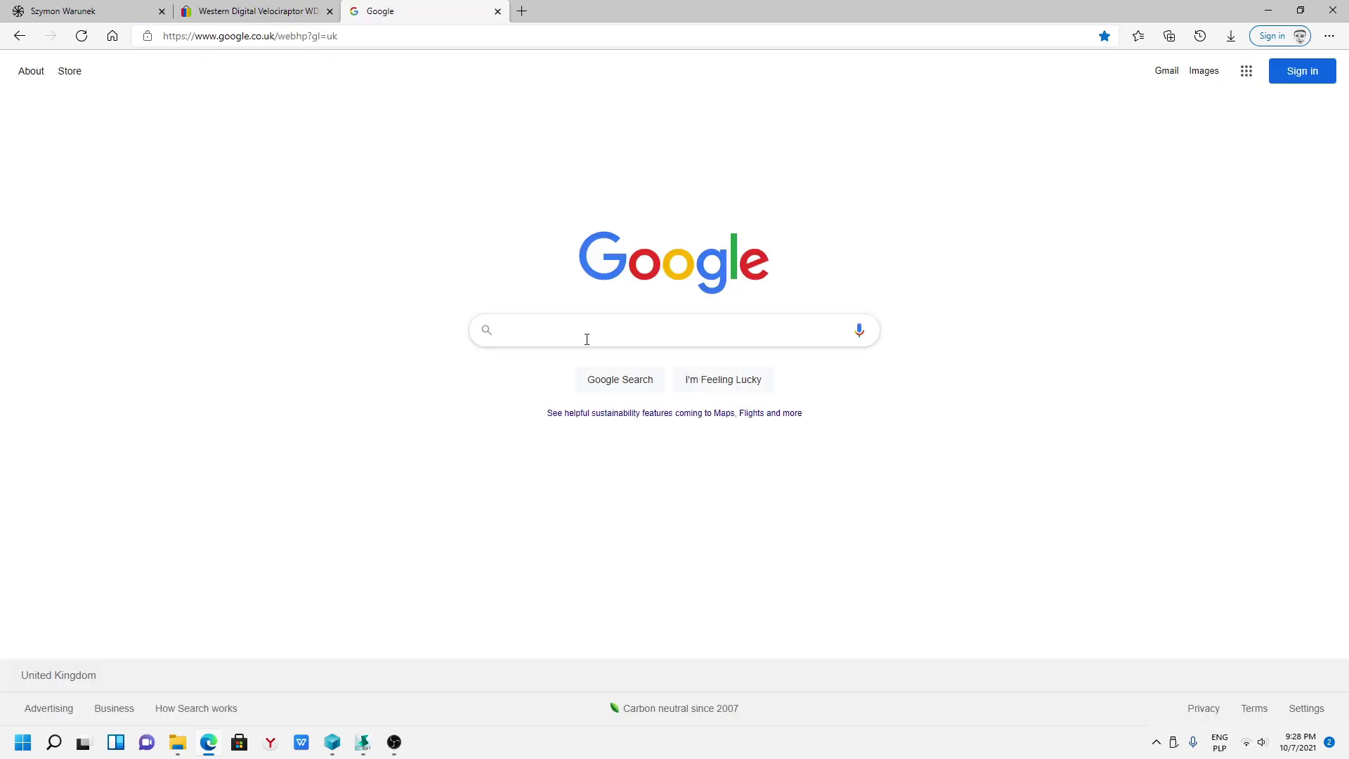
{"action": "left_click", "coordinate": [587, 339]}
{"action": "type", "text": "s"}
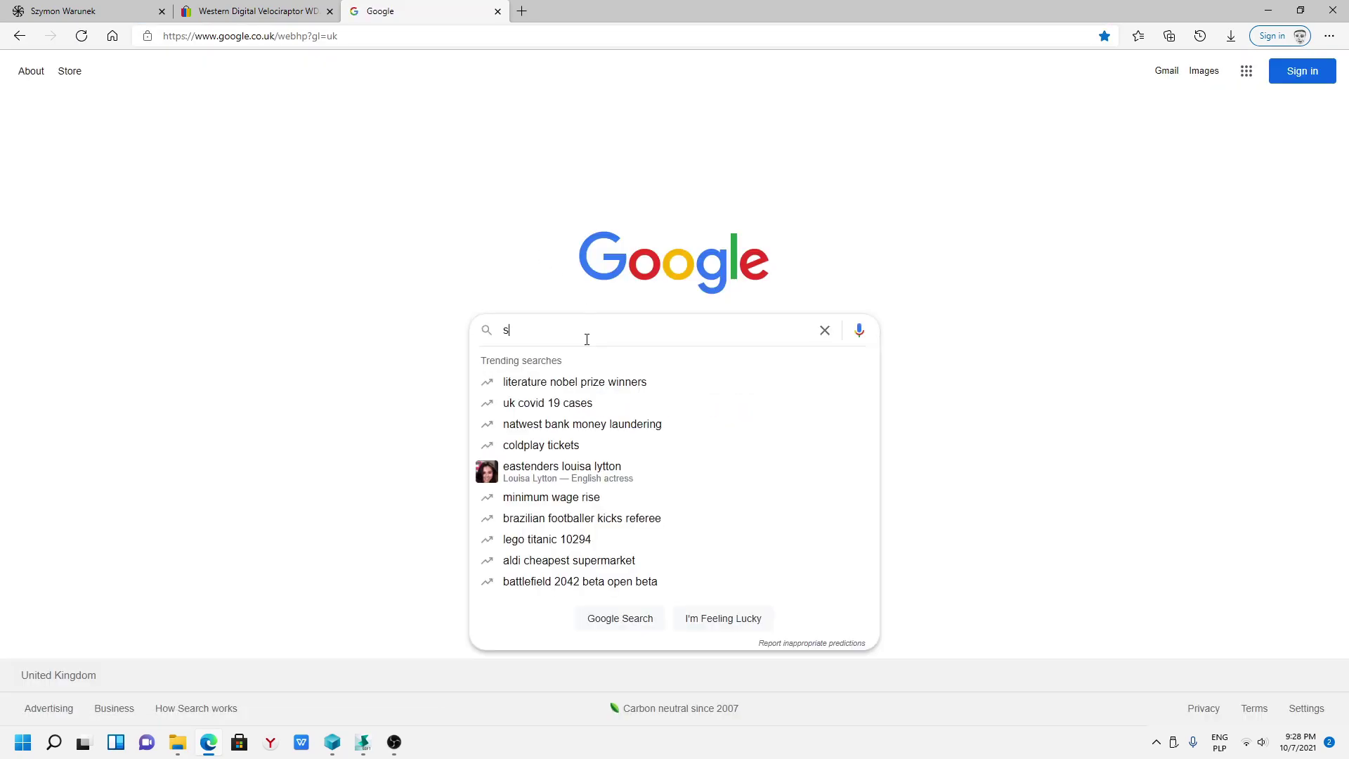
{"action": "type", "text": "oftim"}
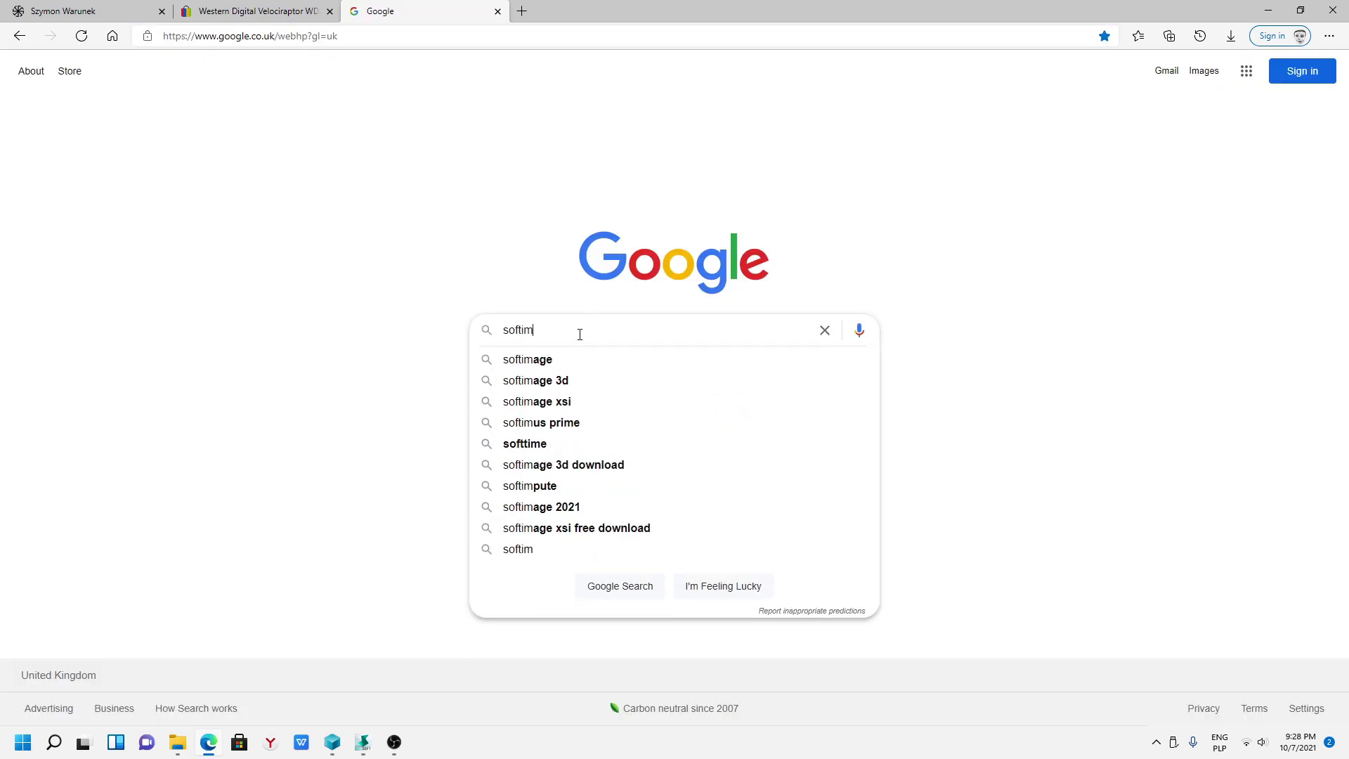
{"action": "type", "text": "age addons"}
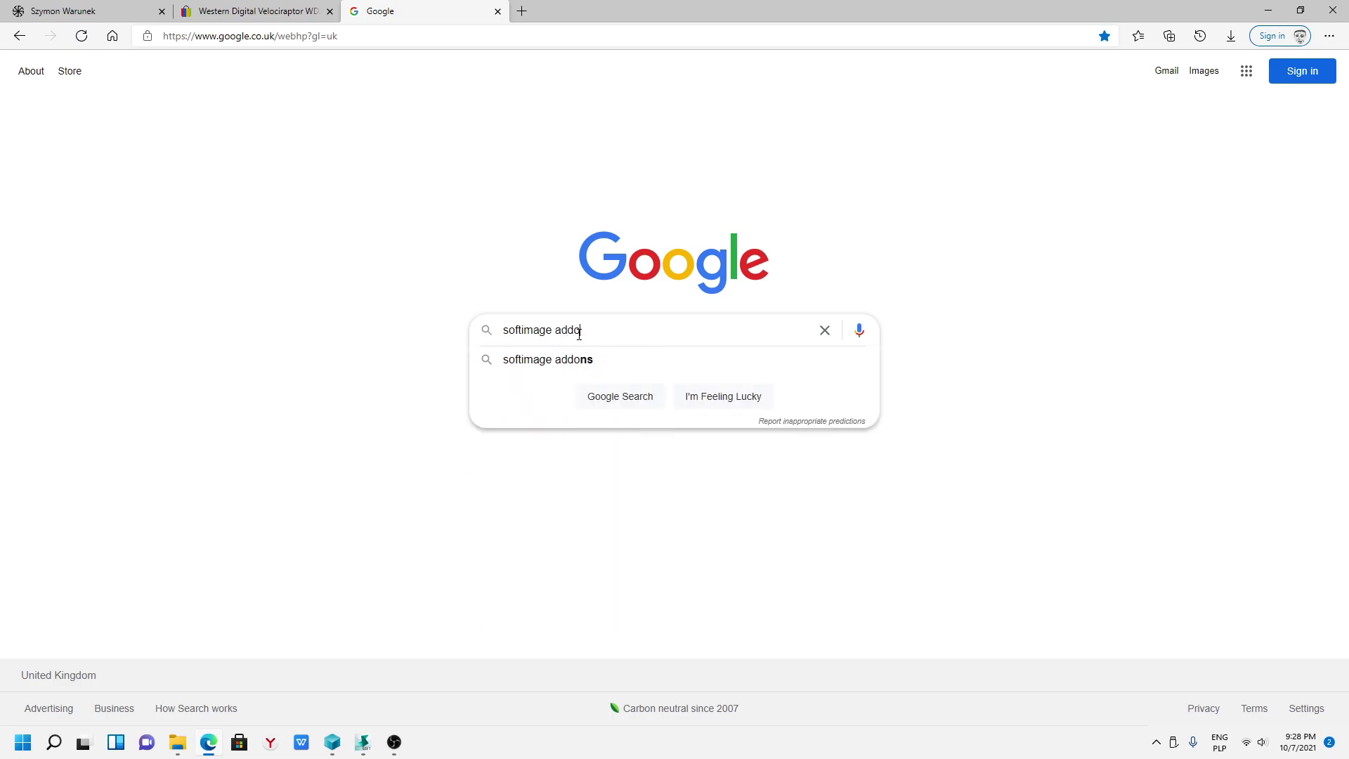
{"action": "key", "text": "Return"}
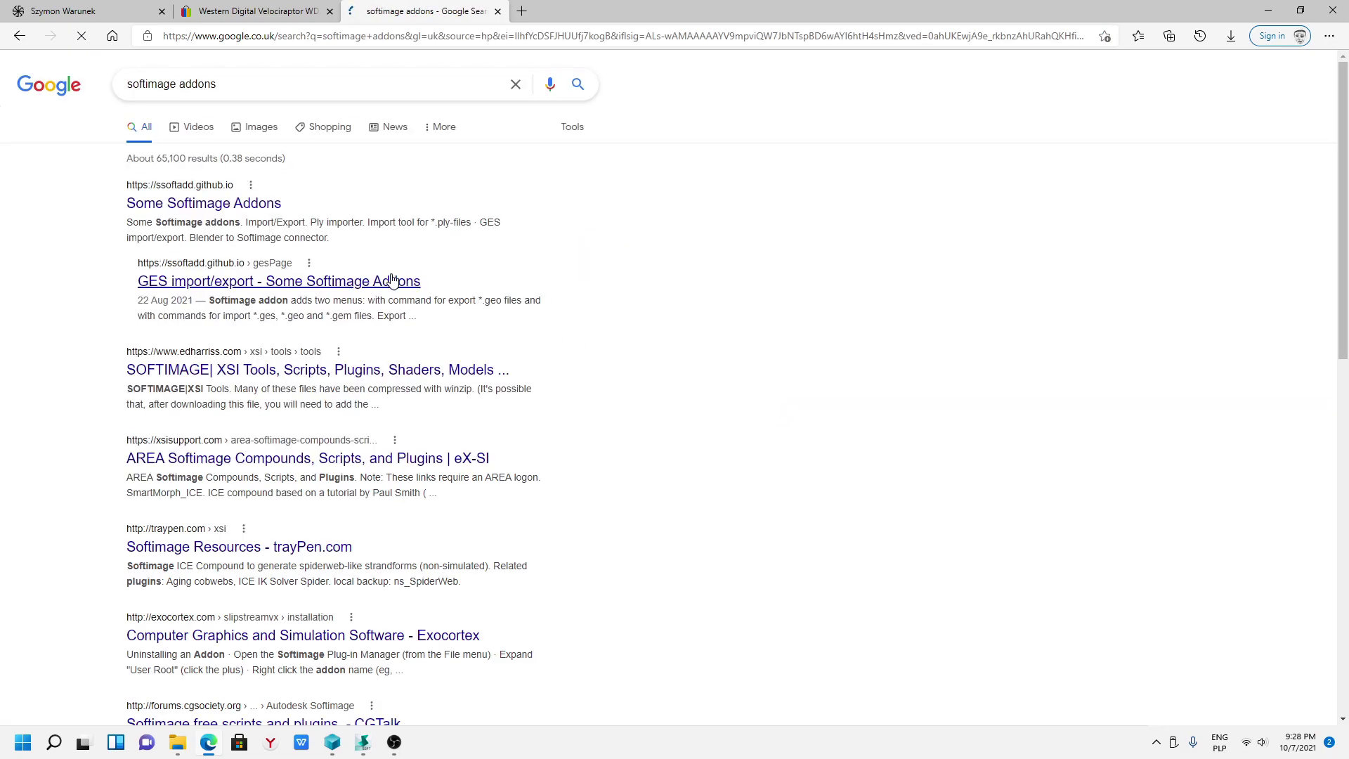
Open the Some Softimage Addons result and scroll its addon list down to the Fabric Engine tools.
{"action": "left_click", "coordinate": [218, 207]}
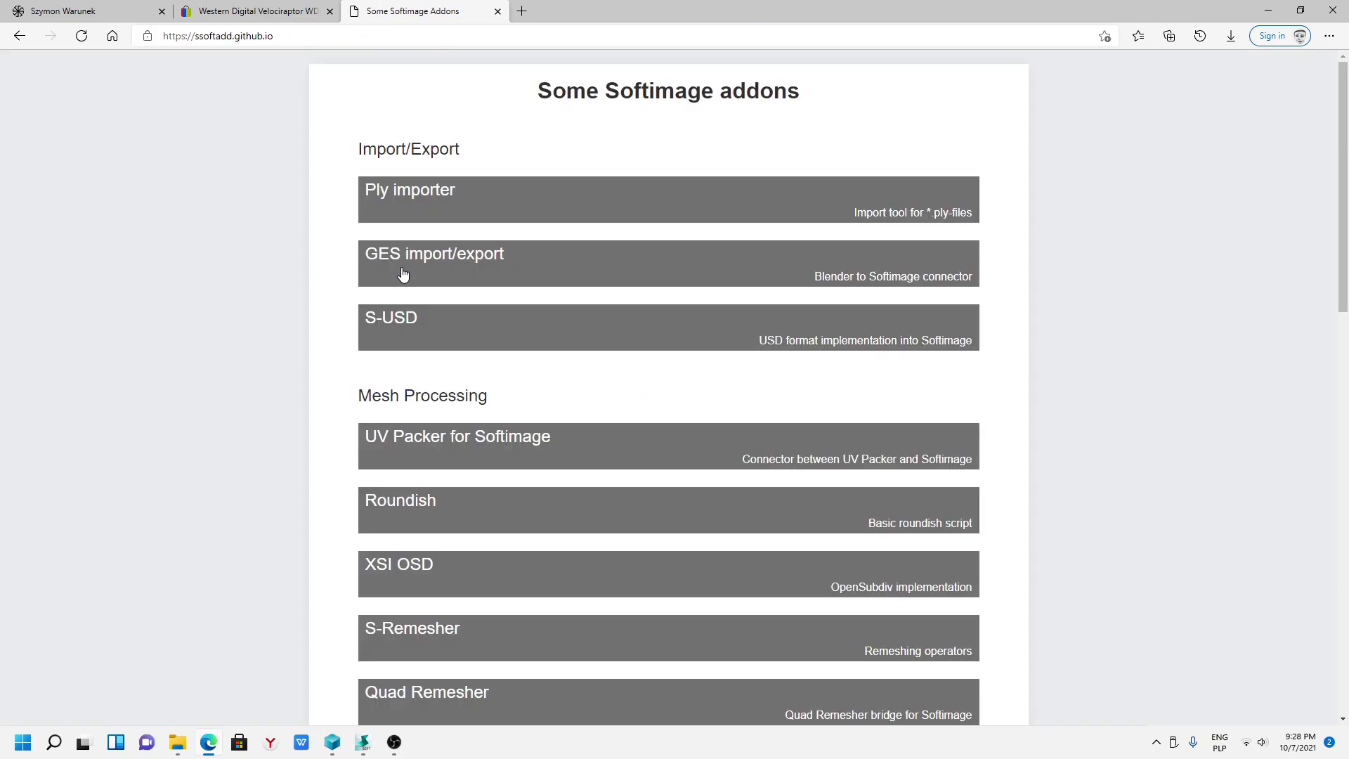
{"action": "scroll", "coordinate": [439, 446], "scroll_direction": "down", "scroll_amount": 1}
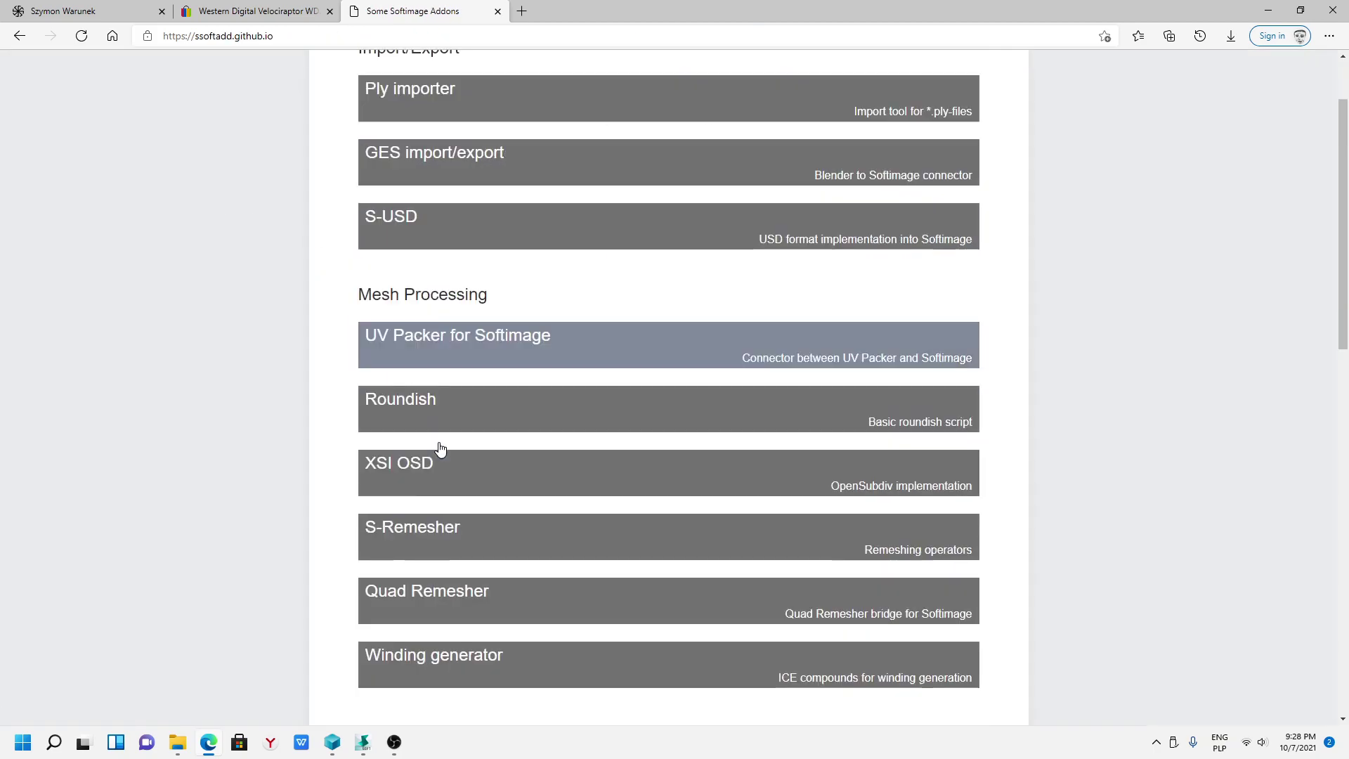
{"action": "scroll", "coordinate": [482, 352], "scroll_direction": "down", "scroll_amount": 2}
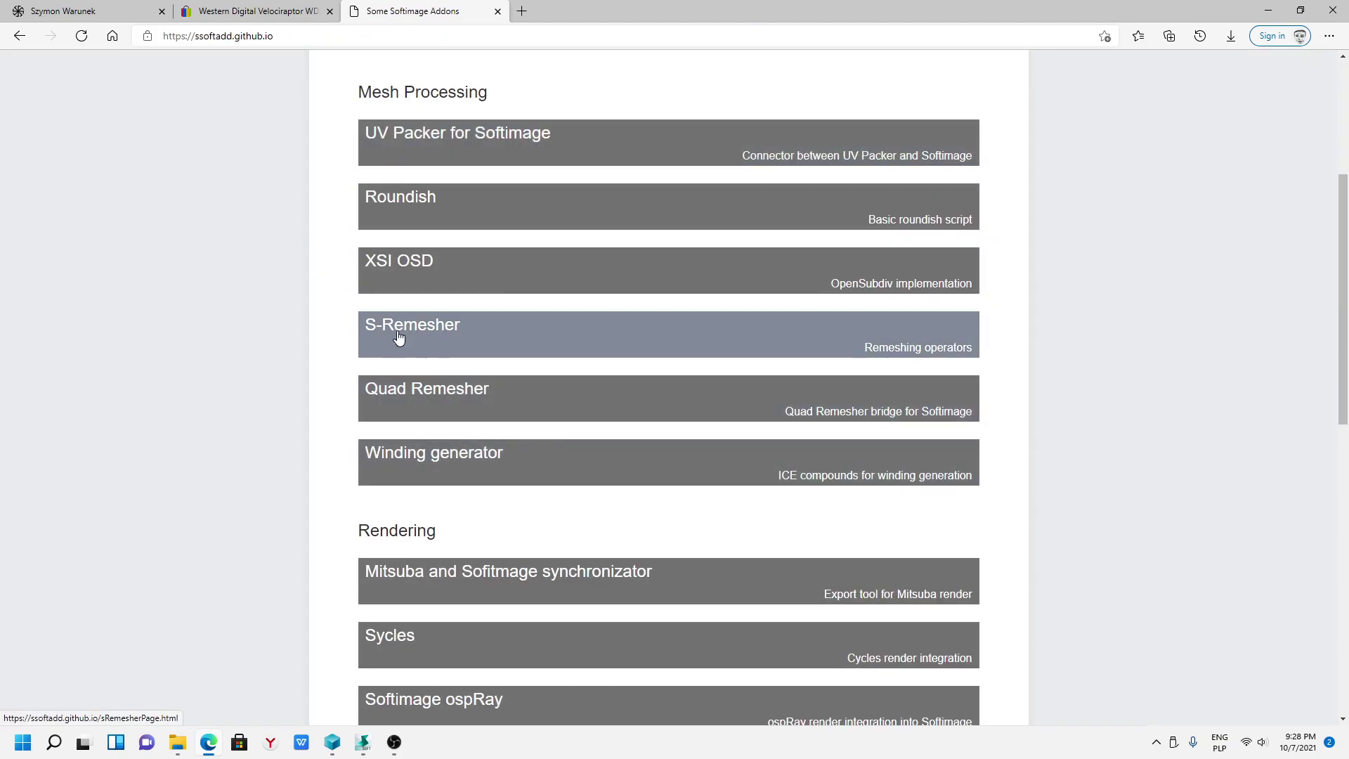
{"action": "scroll", "coordinate": [398, 338], "scroll_direction": "down", "scroll_amount": 2}
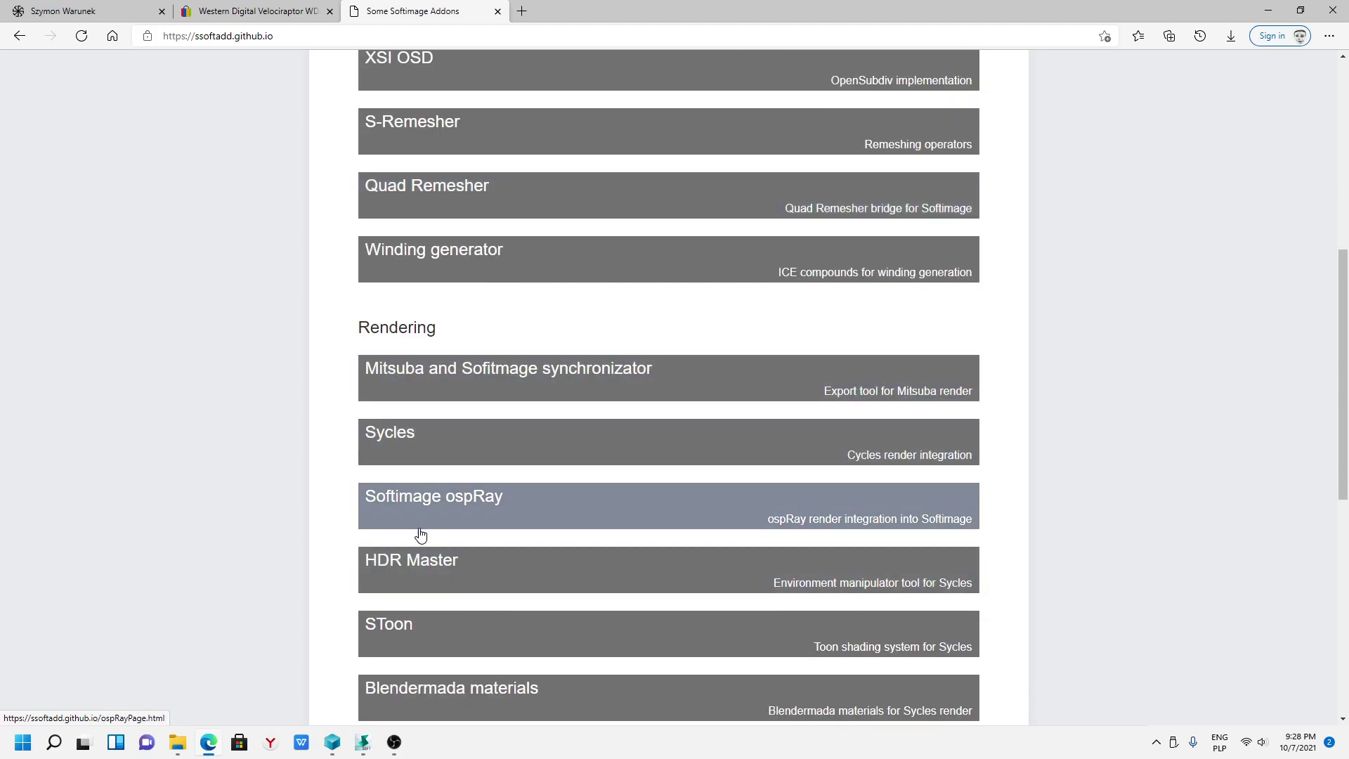
{"action": "scroll", "coordinate": [421, 535], "scroll_direction": "down", "scroll_amount": 2}
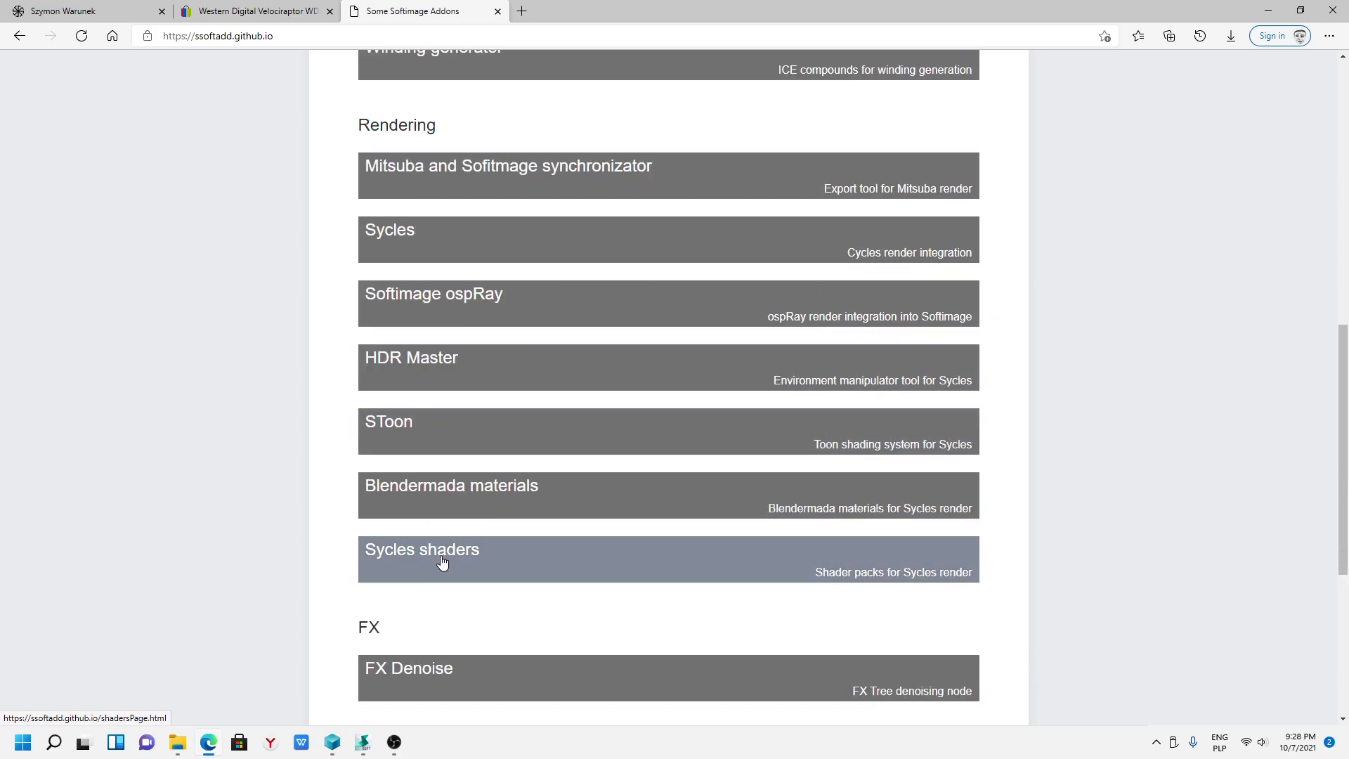
{"action": "right_click", "coordinate": [429, 489]}
{"action": "left_click", "coordinate": [1103, 467]}
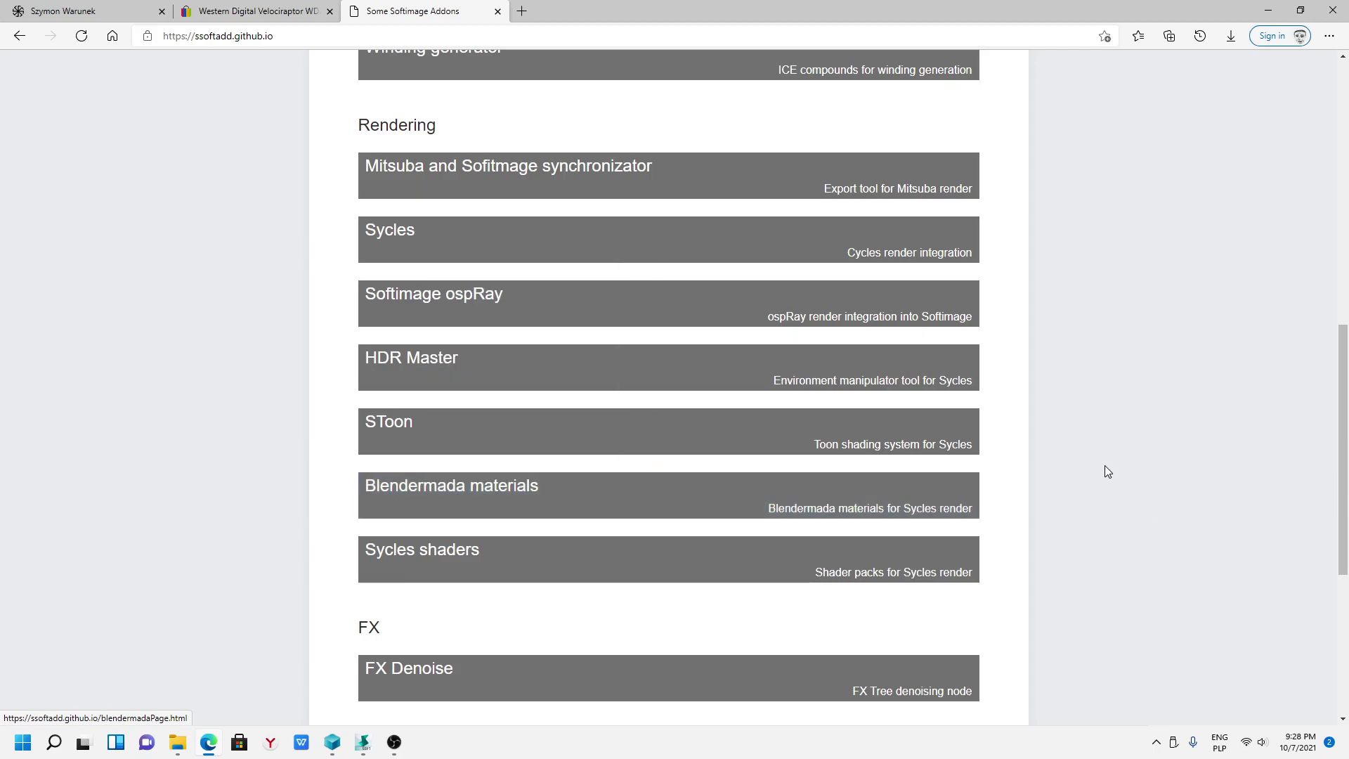
{"action": "scroll", "coordinate": [1106, 474], "scroll_direction": "up", "scroll_amount": 10}
{"action": "scroll", "coordinate": [620, 169], "scroll_direction": "down", "scroll_amount": 10}
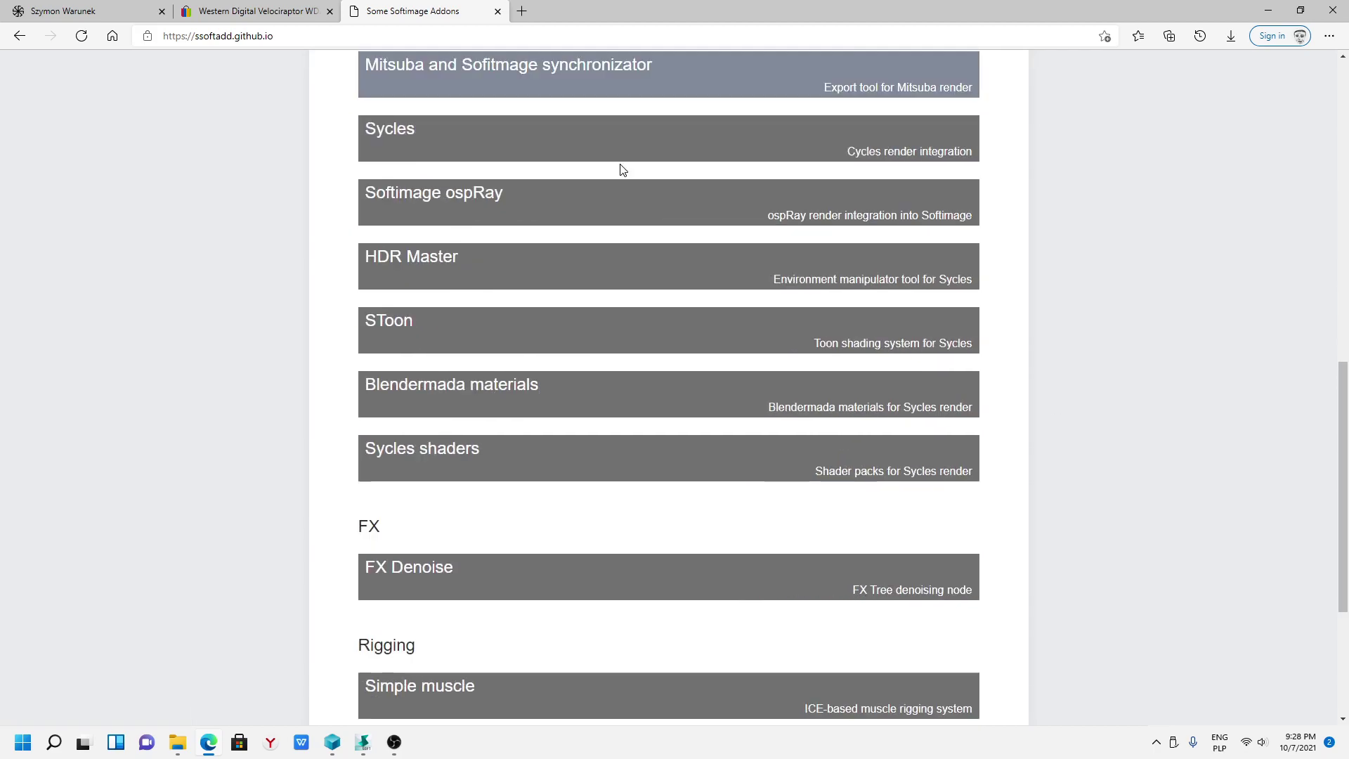
{"action": "scroll", "coordinate": [415, 590], "scroll_direction": "down", "scroll_amount": 3}
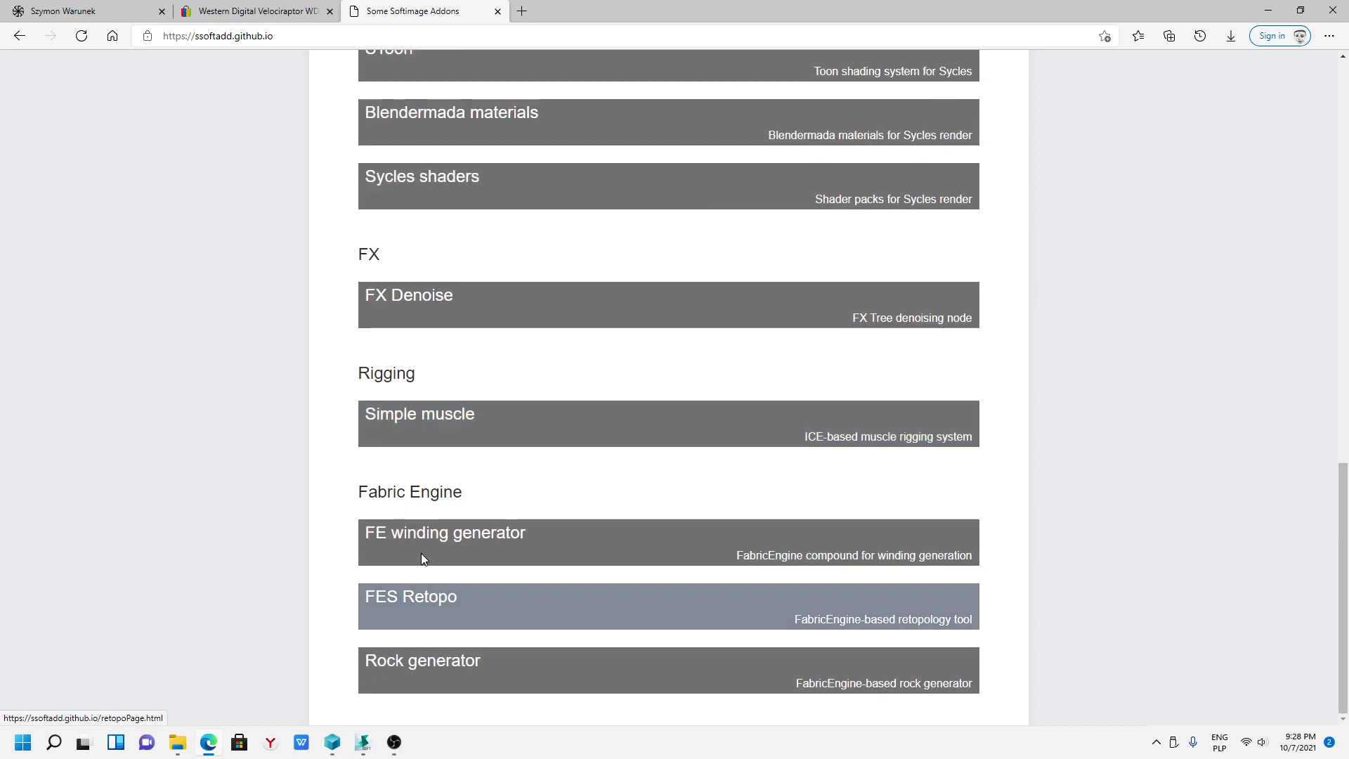
{"action": "right_click", "coordinate": [446, 180]}
{"action": "left_click", "coordinate": [482, 195]}
{"action": "left_click", "coordinate": [576, 11]}
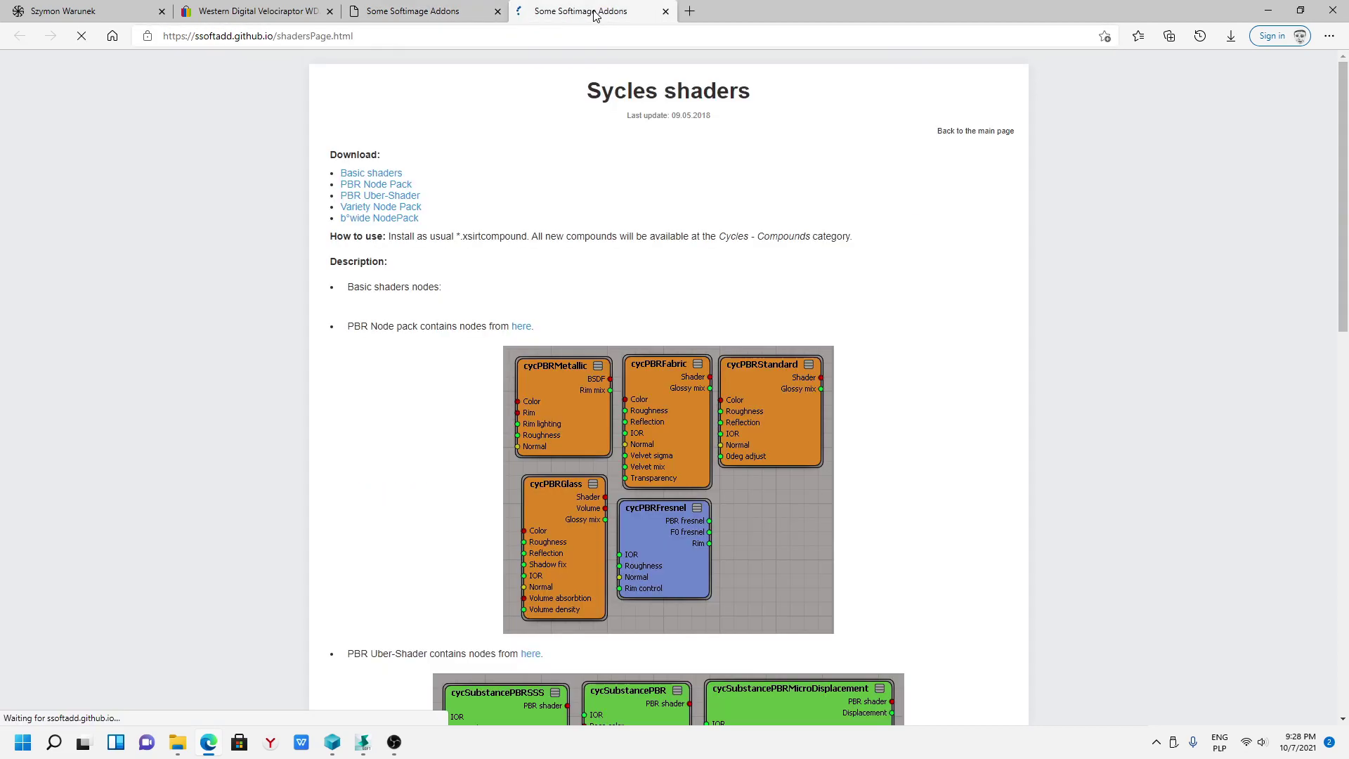
{"action": "scroll", "coordinate": [1309, 548], "scroll_direction": "down", "scroll_amount": 15}
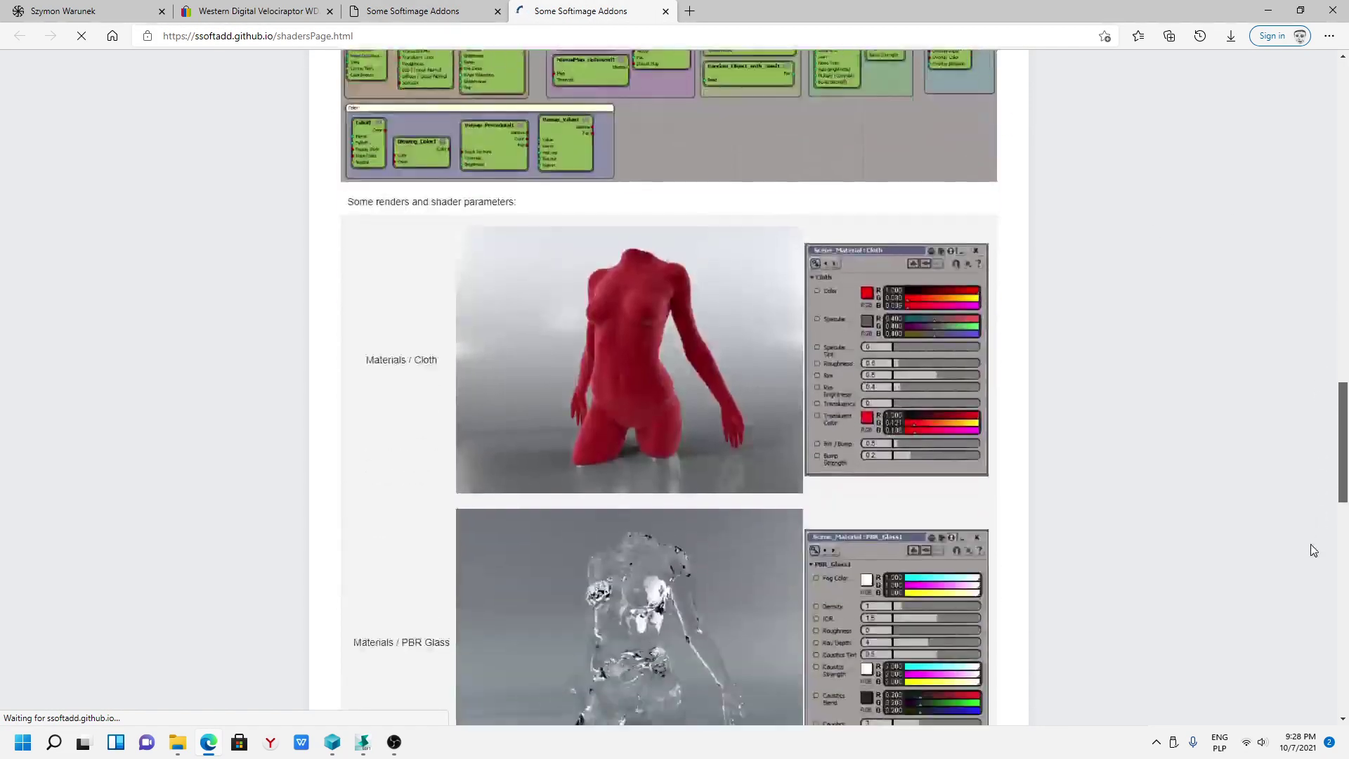
{"action": "scroll", "coordinate": [1277, 697], "scroll_direction": "down", "scroll_amount": 4}
{"action": "scroll", "coordinate": [1264, 724], "scroll_direction": "down", "scroll_amount": 4}
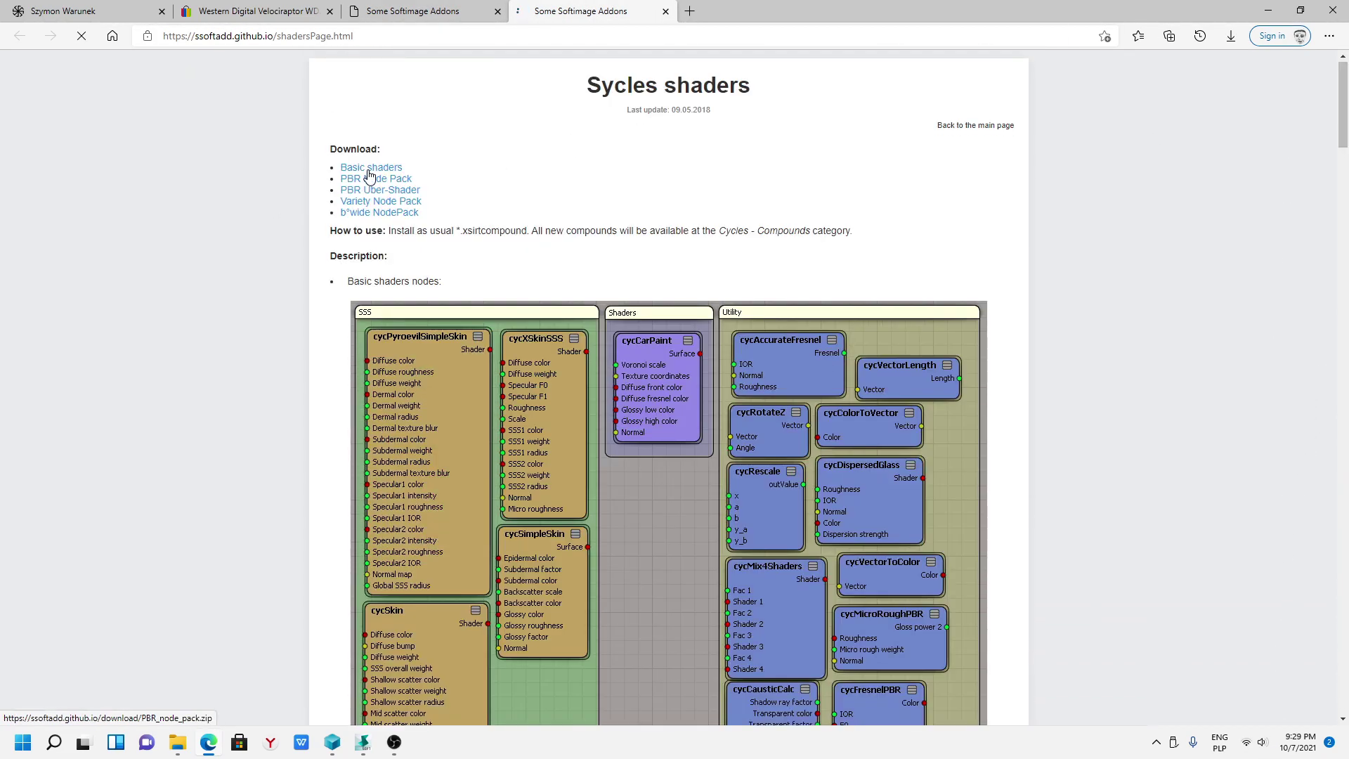
{"action": "left_click", "coordinate": [666, 12]}
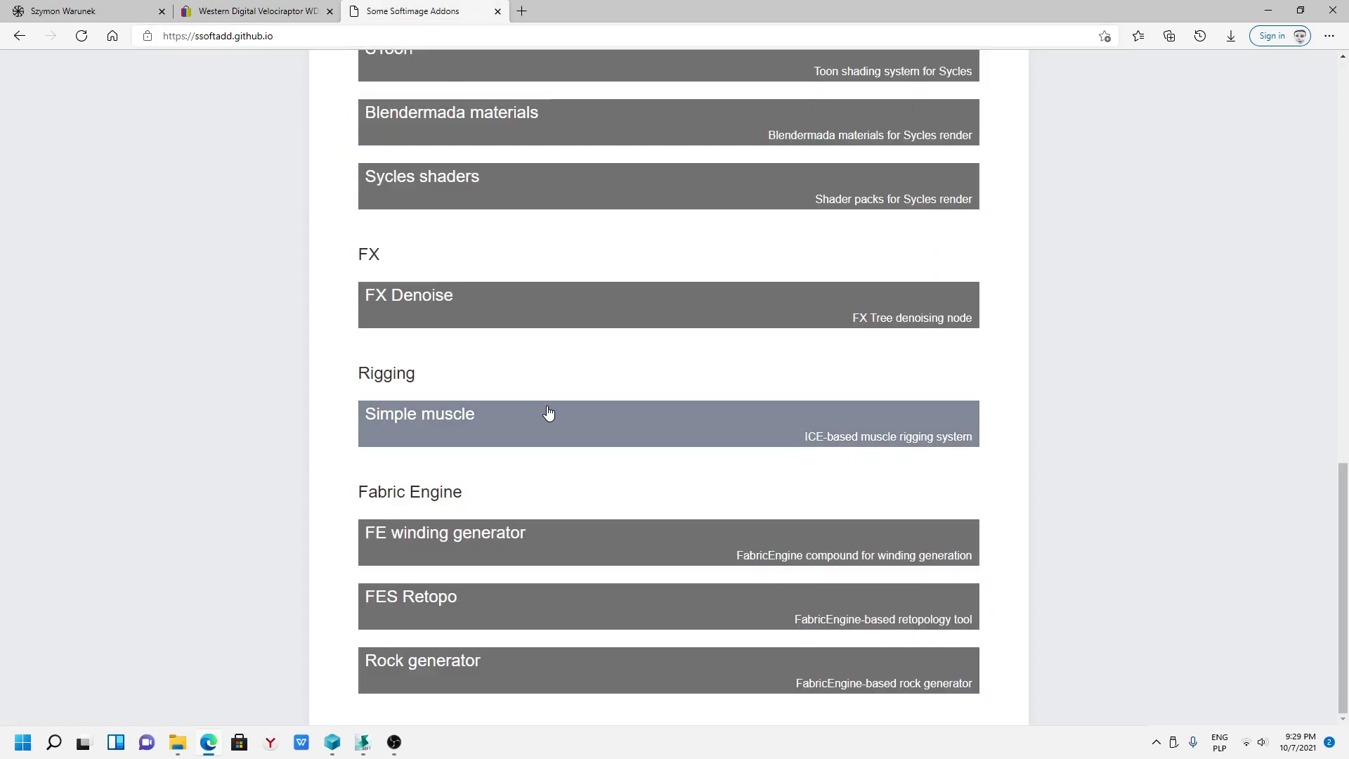
{"action": "scroll", "coordinate": [535, 555], "scroll_direction": "up", "scroll_amount": 3}
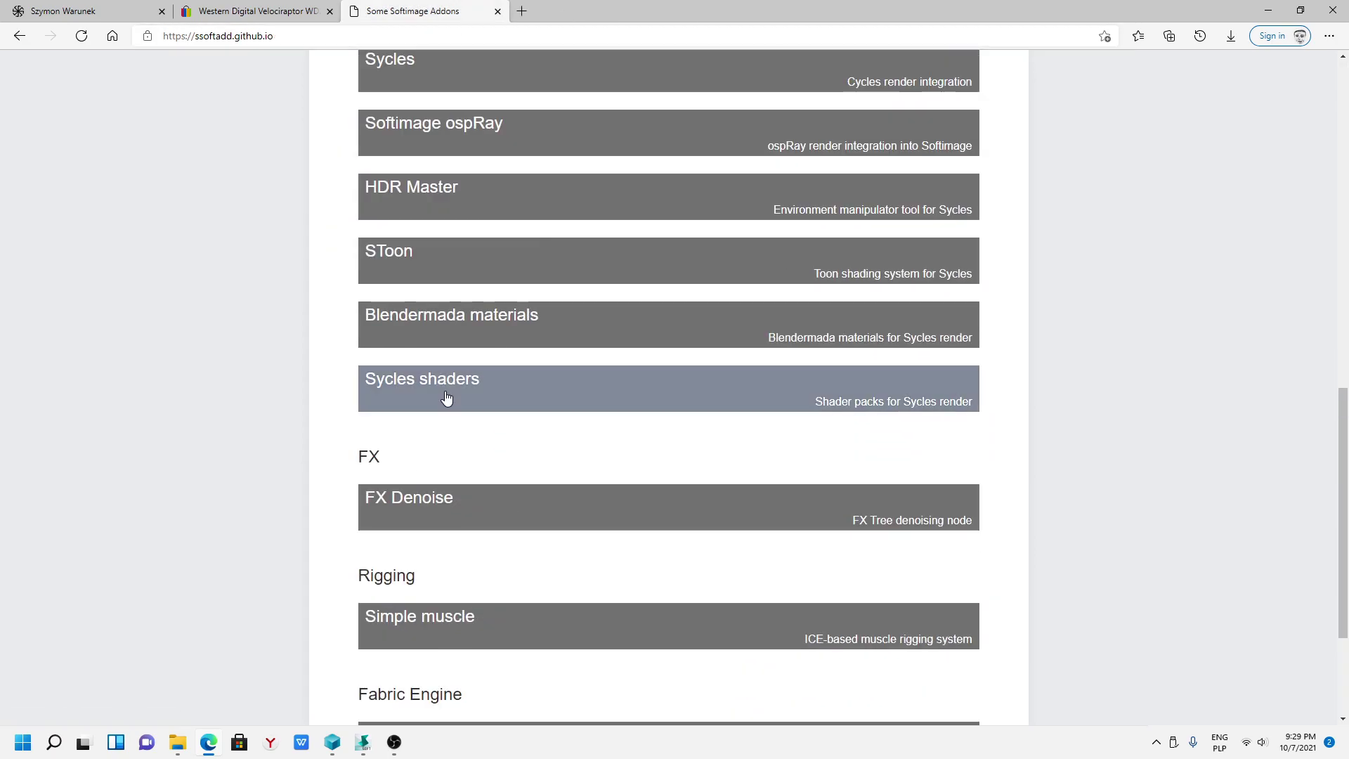
{"action": "scroll", "coordinate": [457, 320], "scroll_direction": "up", "scroll_amount": 3}
{"action": "right_click", "coordinate": [376, 264]}
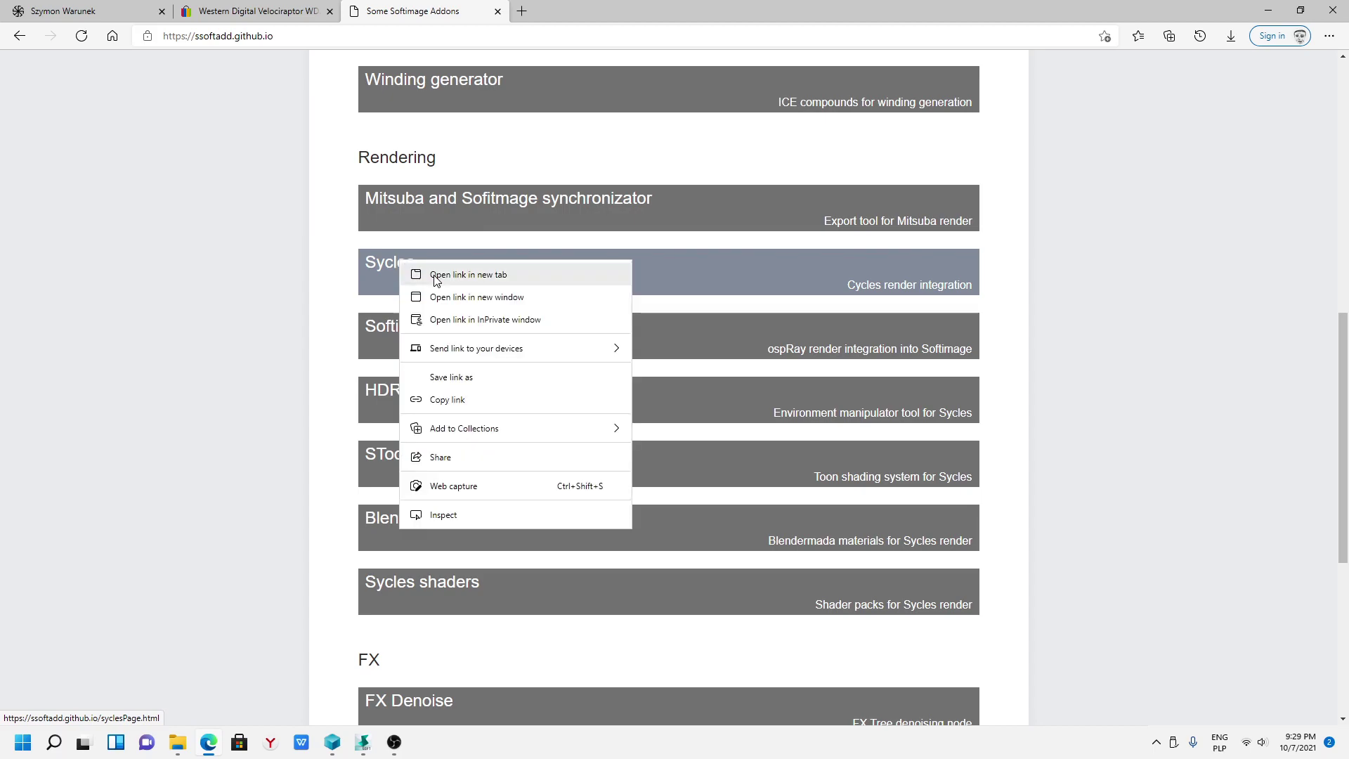
{"action": "left_click", "coordinate": [422, 273]}
{"action": "left_click", "coordinate": [579, 12]}
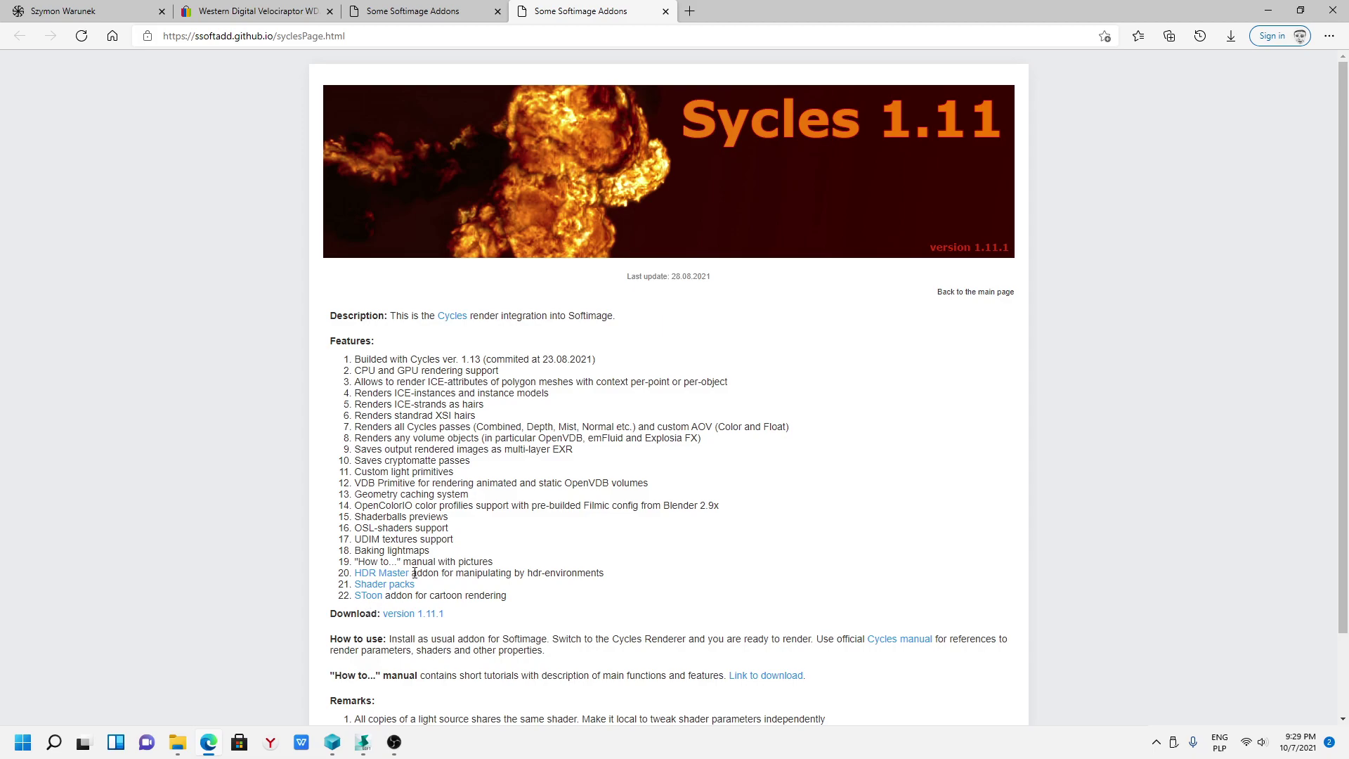
{"action": "left_click", "coordinate": [666, 11]}
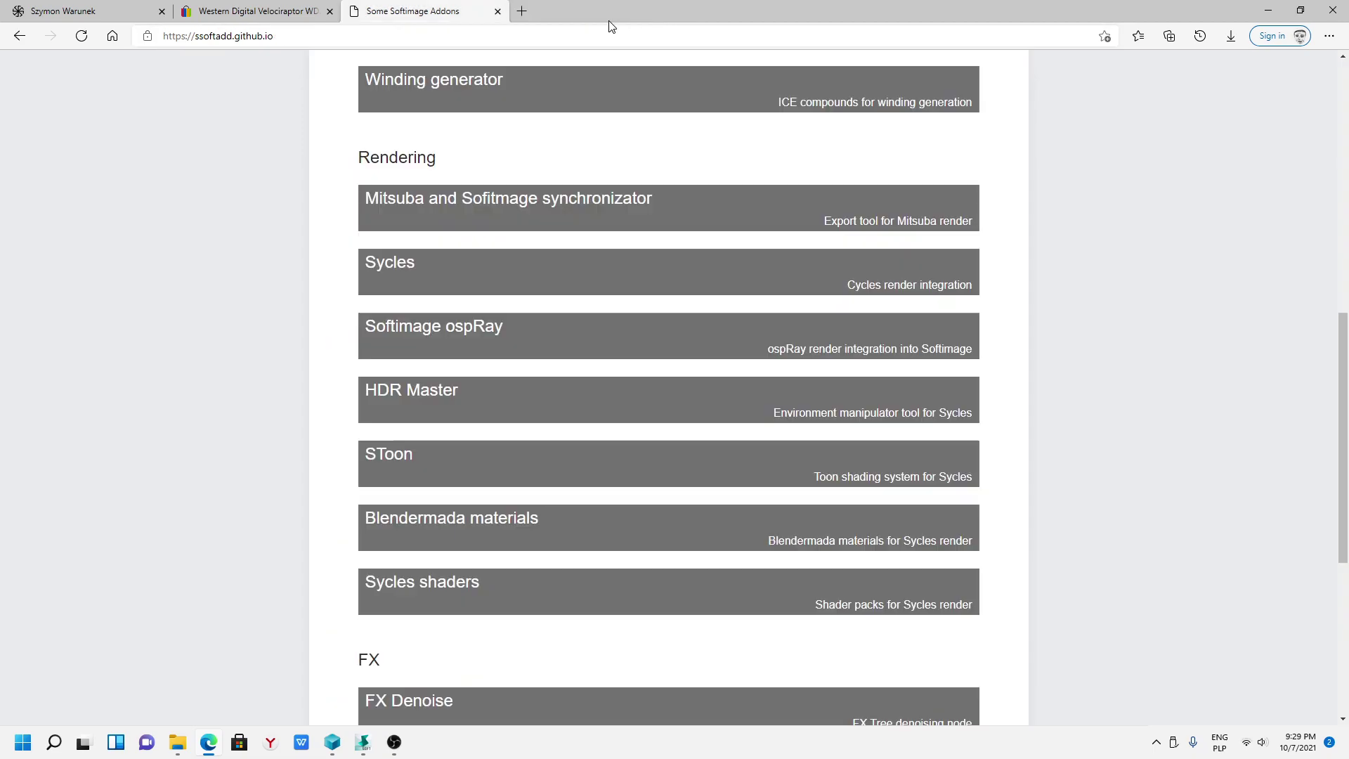
{"action": "scroll", "coordinate": [463, 430], "scroll_direction": "down", "scroll_amount": 2}
{"action": "scroll", "coordinate": [463, 384], "scroll_direction": "down", "scroll_amount": 4}
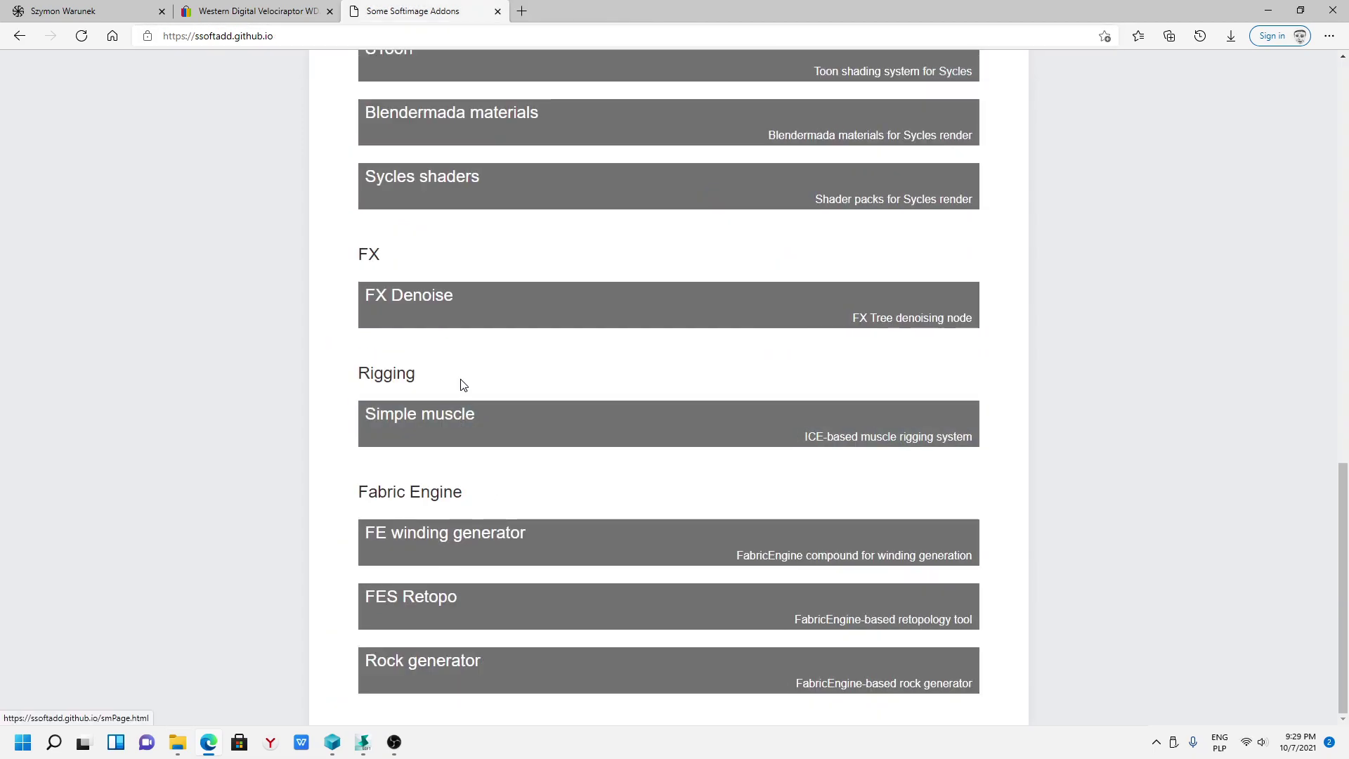
Open the Blendermada materials page in its own tab, scroll its renders, and start another tab.
{"action": "right_click", "coordinate": [472, 117]}
{"action": "left_click", "coordinate": [504, 128]}
{"action": "left_click", "coordinate": [590, 12]}
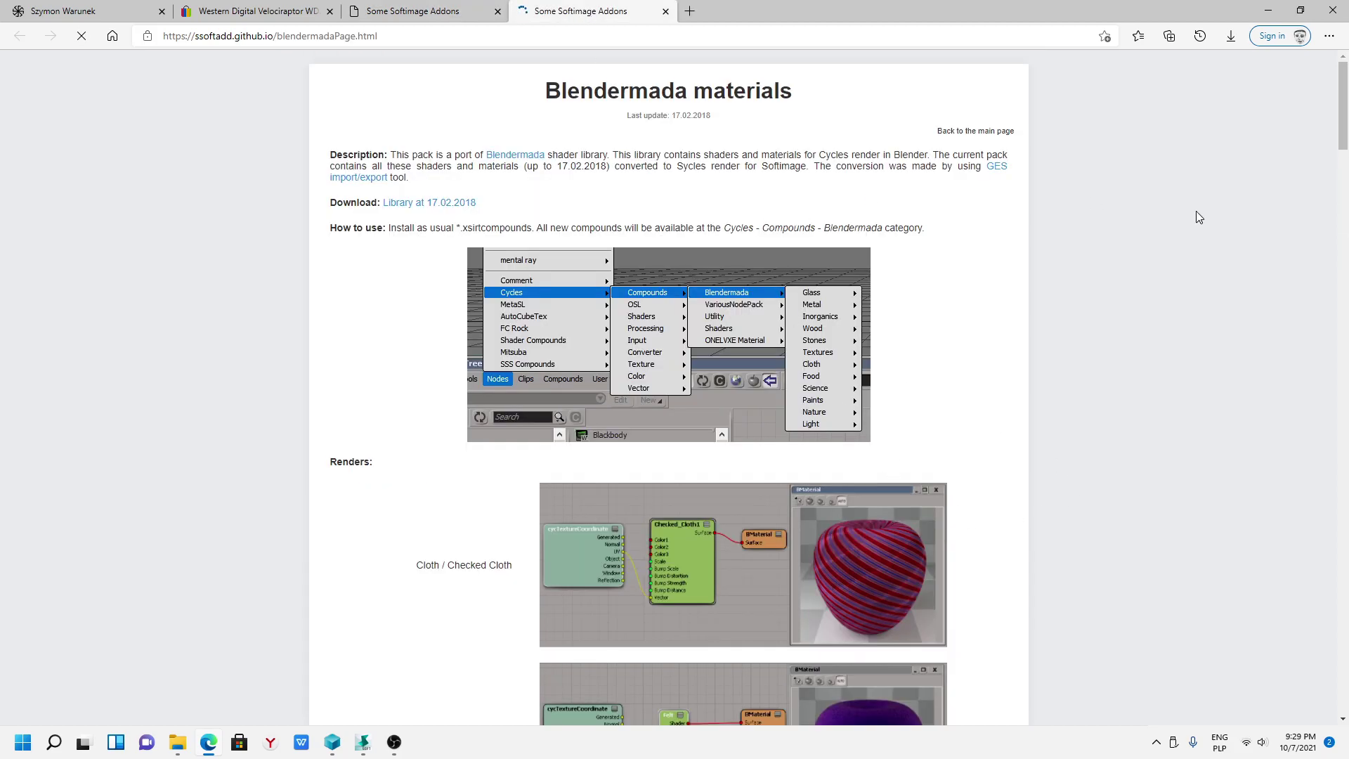
{"action": "left_click", "coordinate": [1345, 140]}
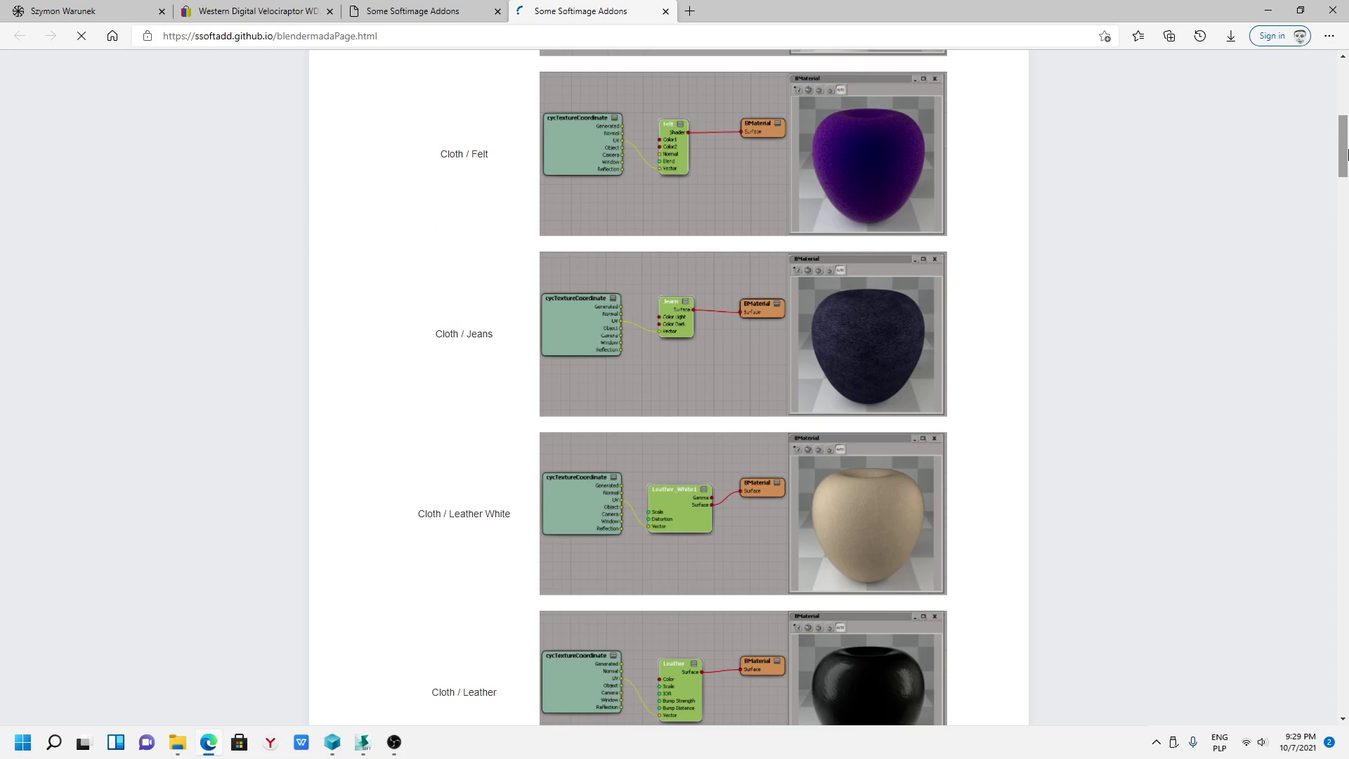
{"action": "mouse_move", "coordinate": [1346, 154]}
{"action": "left_mouse_down"}
{"action": "mouse_move", "coordinate": [1345, 72]}
{"action": "mouse_move", "coordinate": [1342, 253]}
{"action": "mouse_move", "coordinate": [1308, 407]}
{"action": "left_mouse_up"}
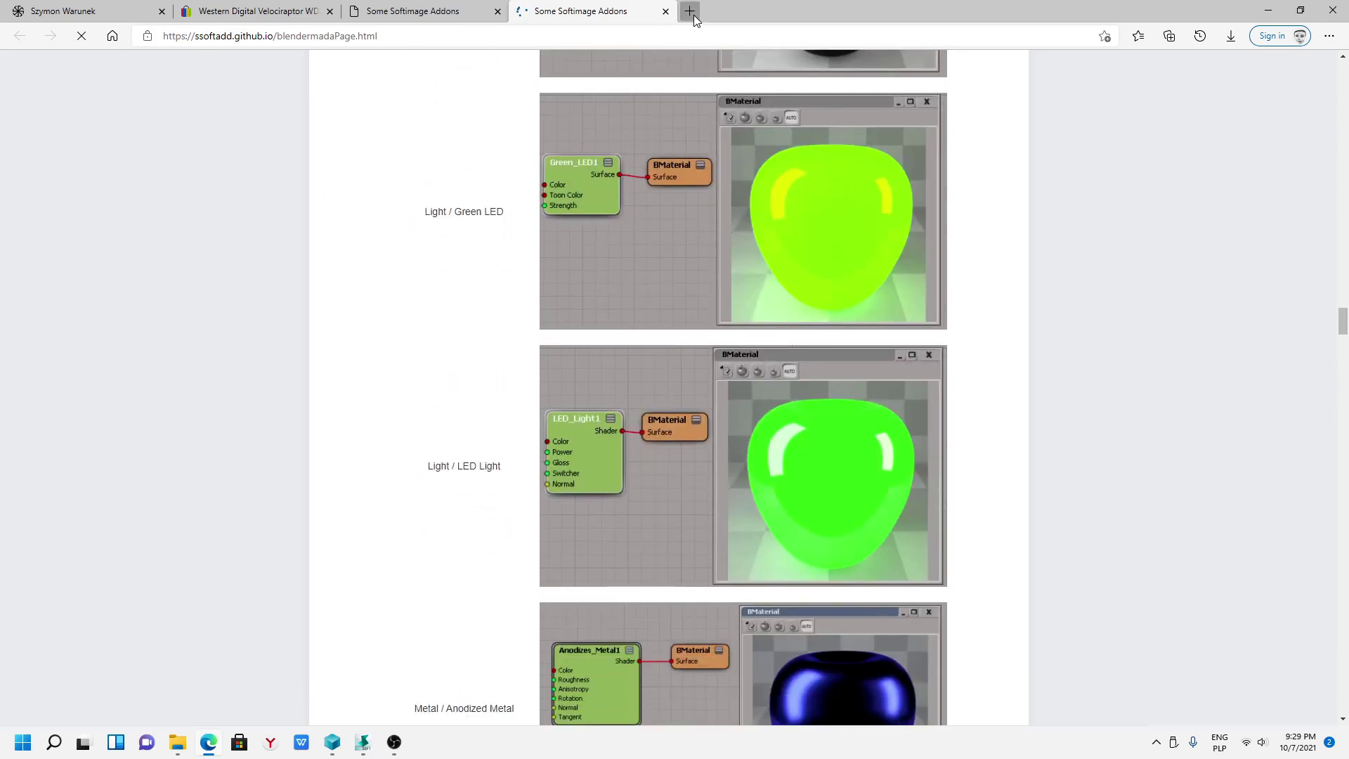
{"action": "left_click", "coordinate": [694, 14]}
Search Google for 'blendermada' and open the Blendermada site.
{"action": "left_click", "coordinate": [36, 59]}
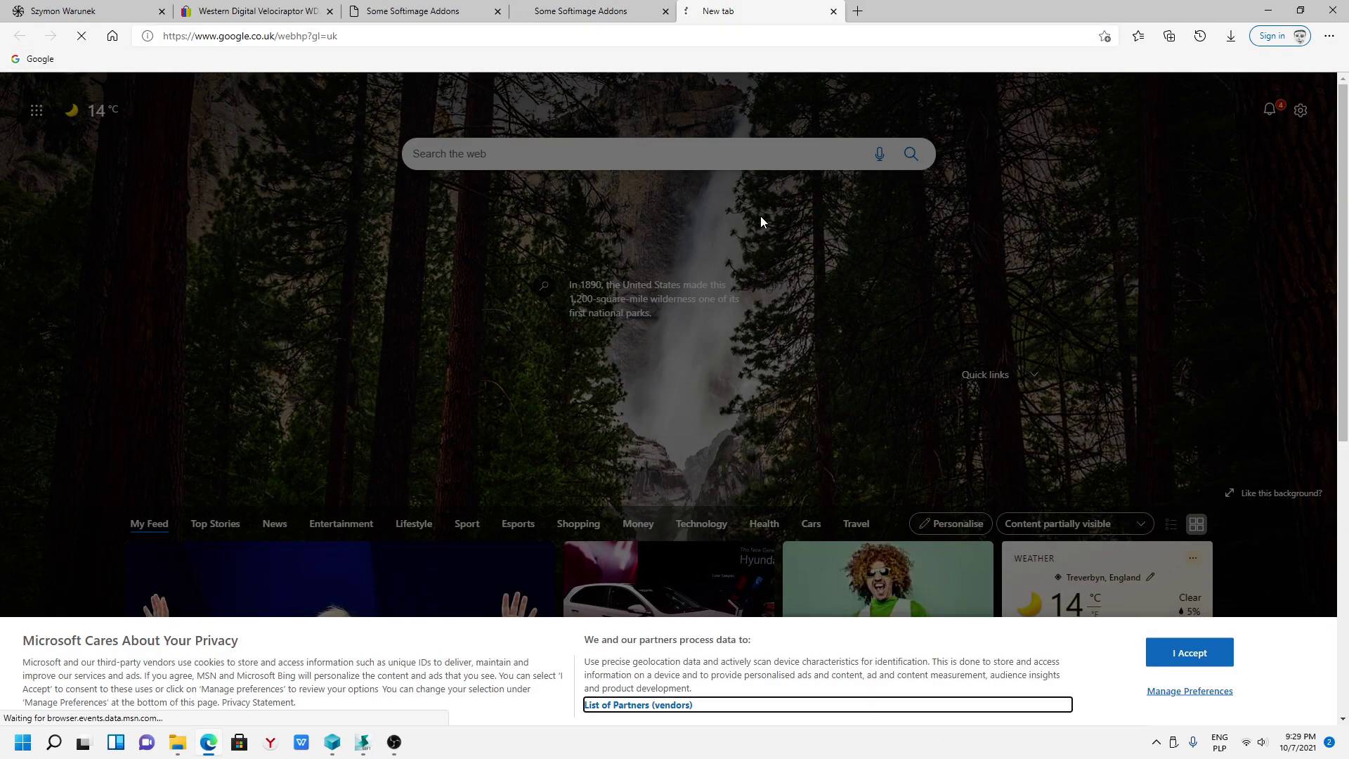
{"action": "left_click", "coordinate": [571, 331]}
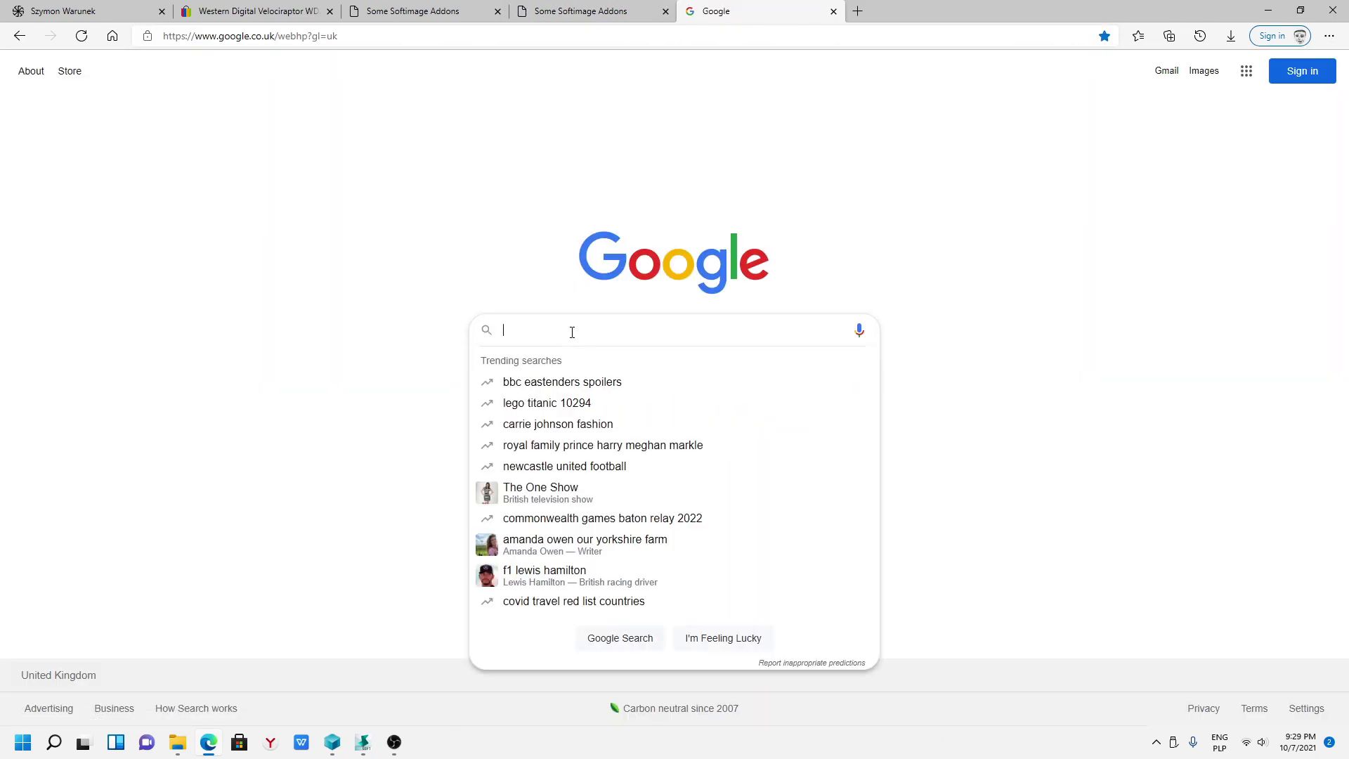
{"action": "type", "text": "blender"}
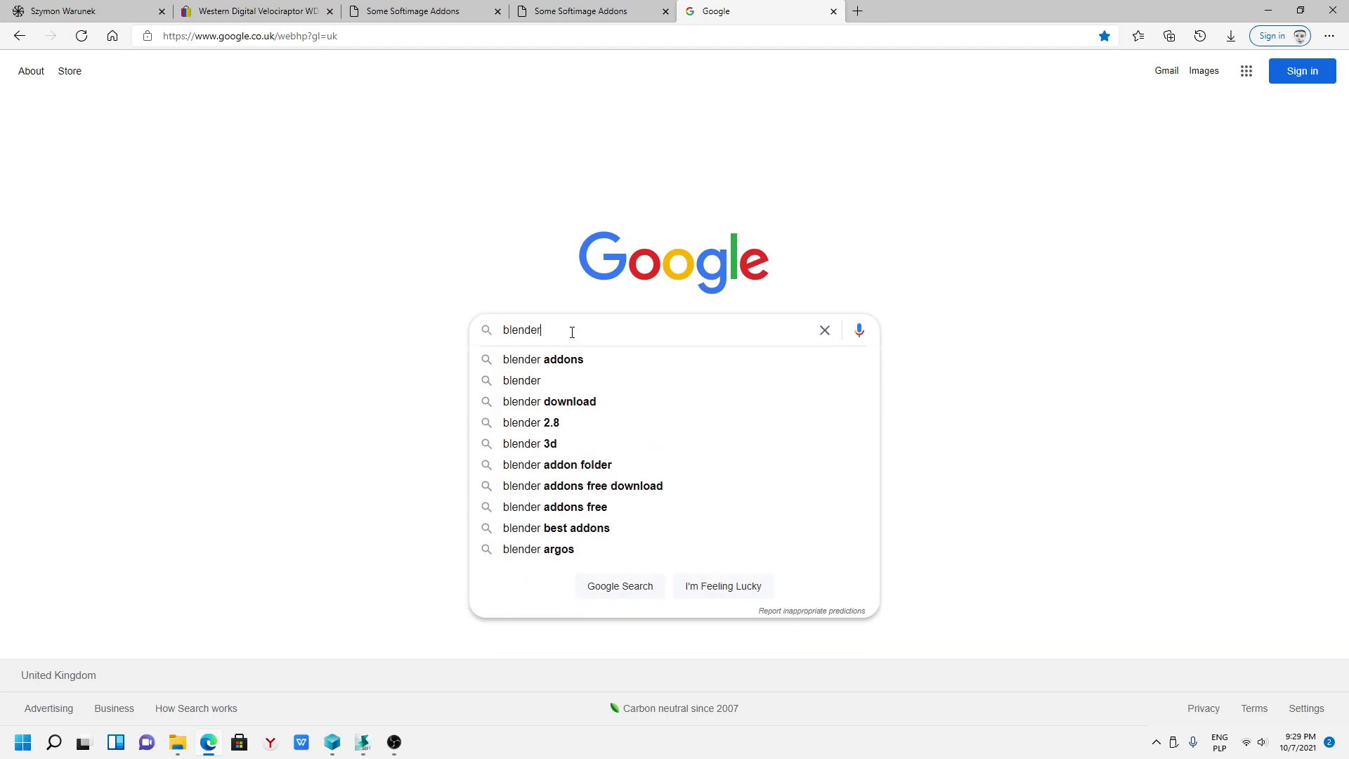
{"action": "type", "text": "mada"}
{"action": "key", "text": "Return"}
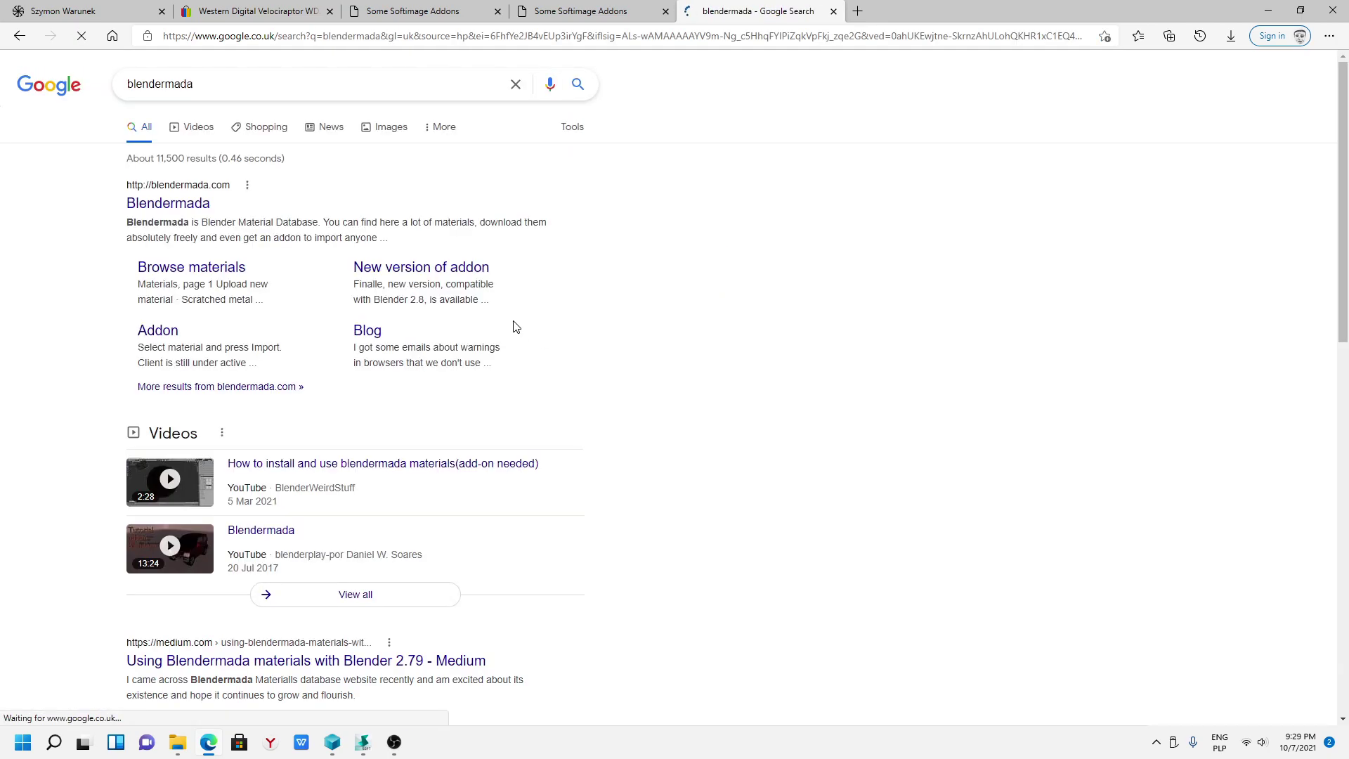
{"action": "left_click", "coordinate": [197, 211]}
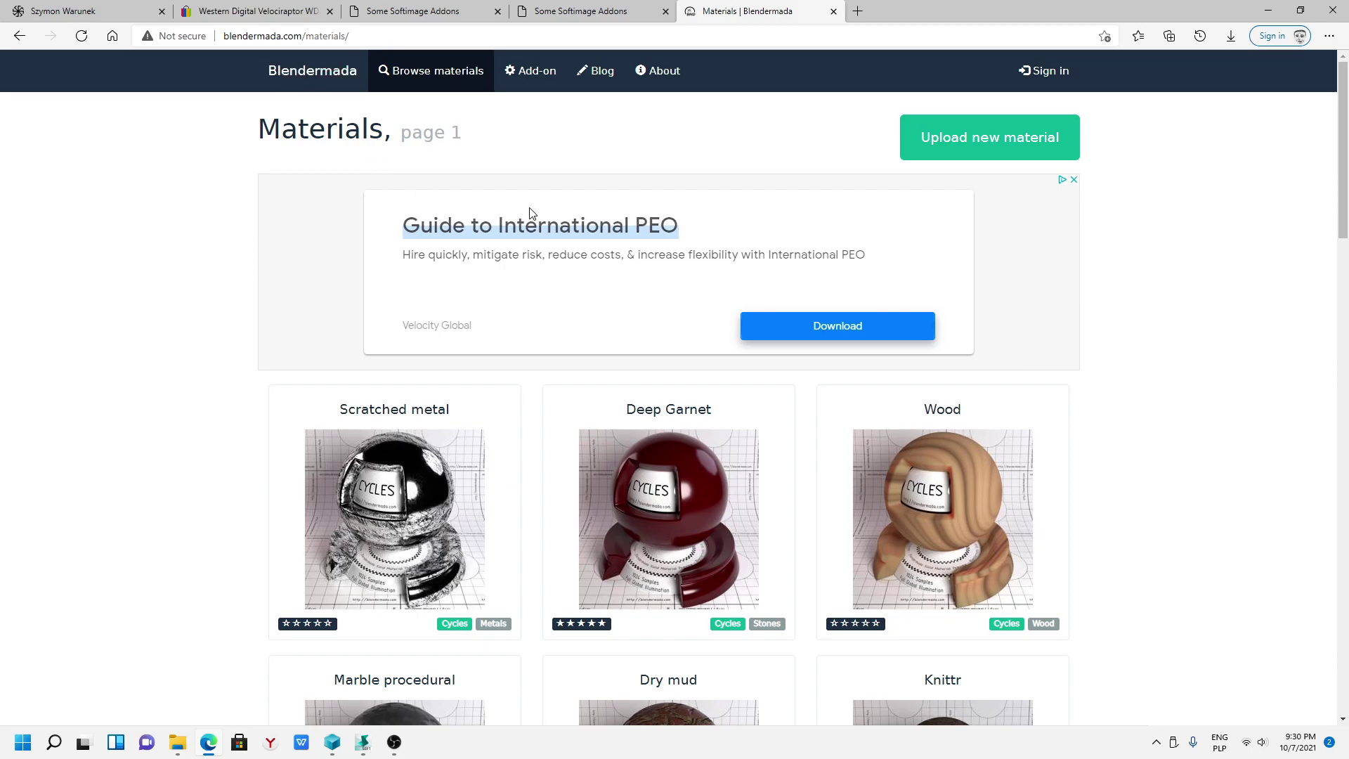
Set the render engine filter to Cycles and run the search to list Cycles materials.
{"action": "scroll", "coordinate": [542, 430], "scroll_direction": "down", "scroll_amount": 9}
{"action": "scroll", "coordinate": [541, 430], "scroll_direction": "down", "scroll_amount": 8}
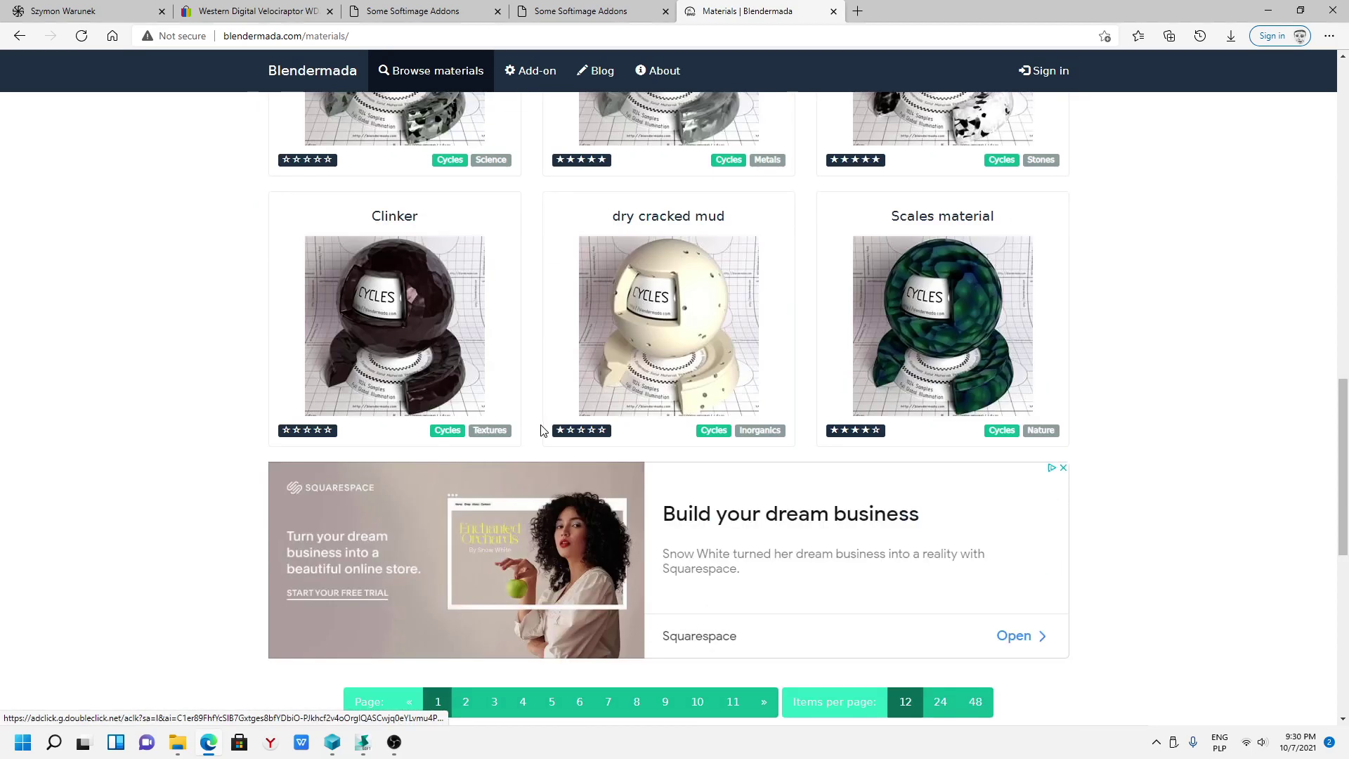
{"action": "scroll", "coordinate": [649, 264], "scroll_direction": "down", "scroll_amount": 4}
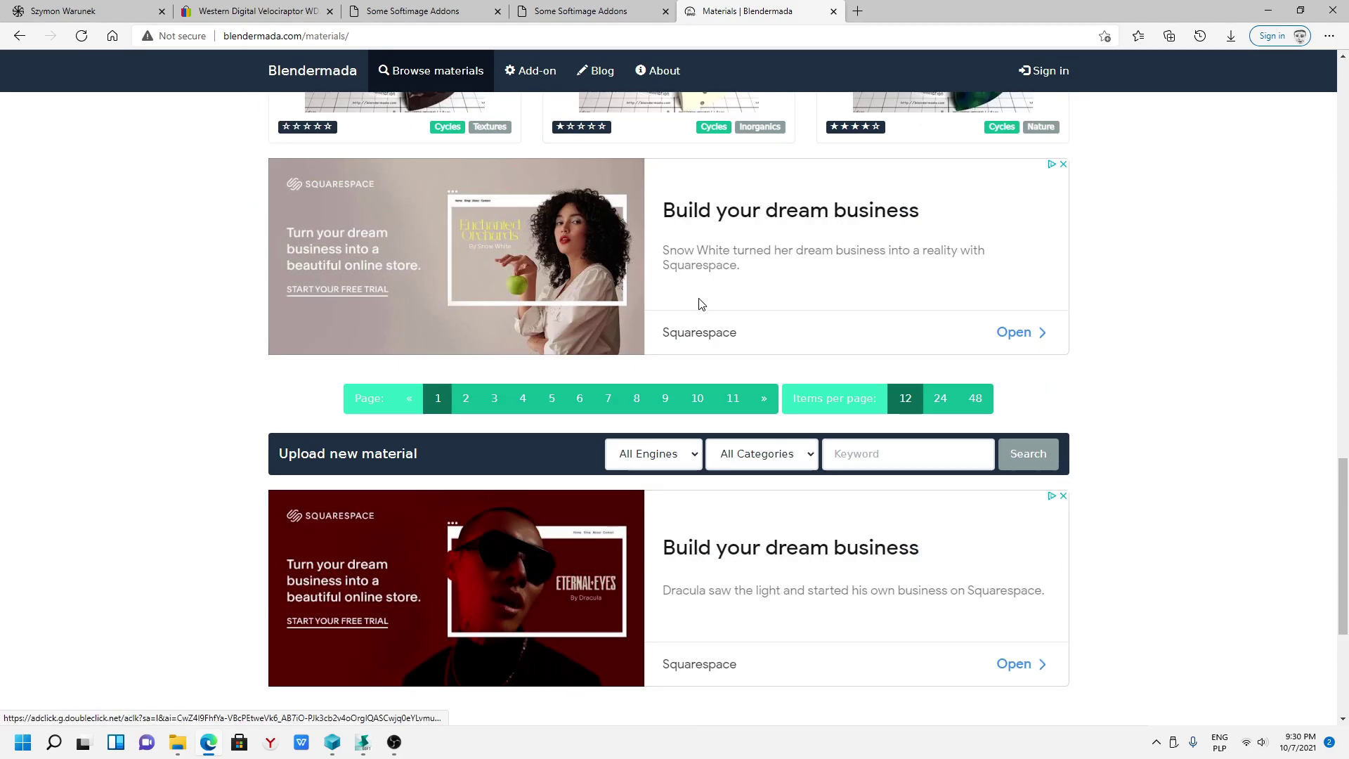
{"action": "left_click", "coordinate": [672, 461]}
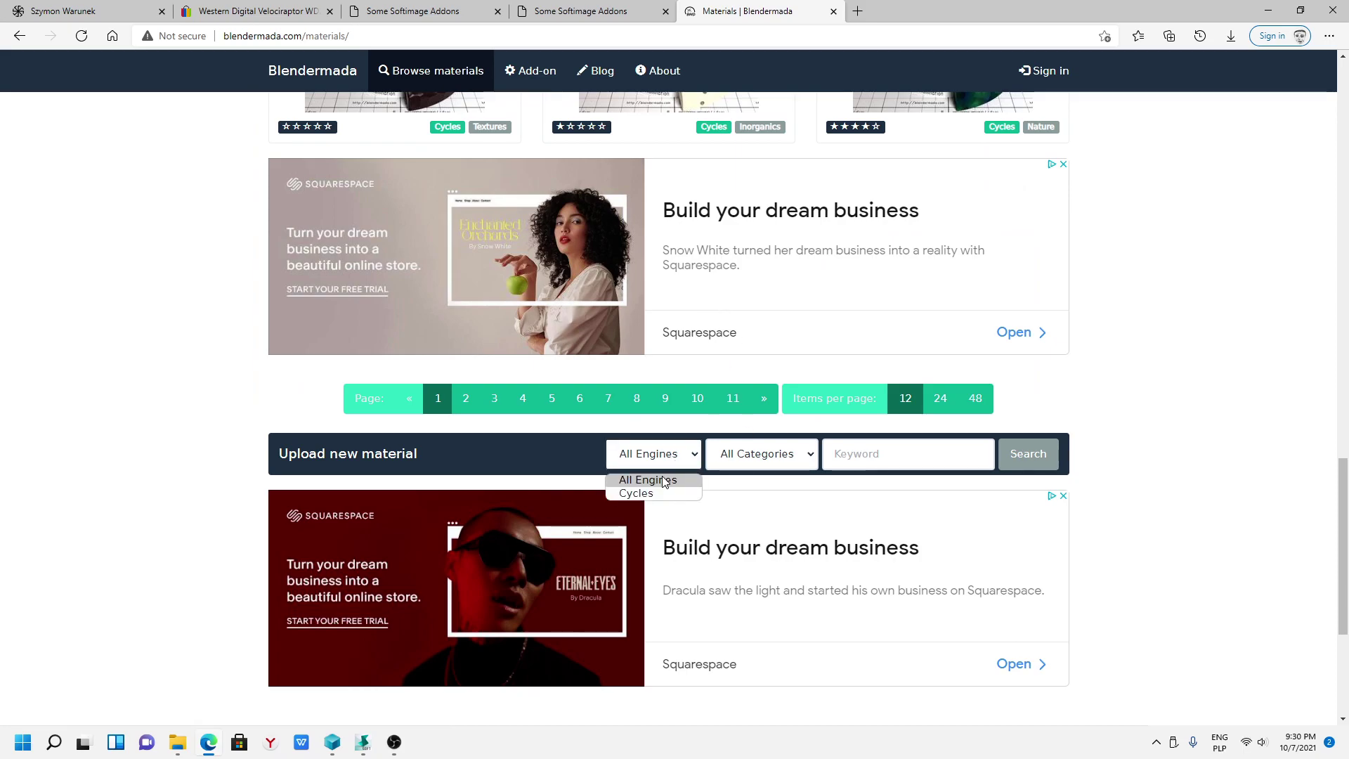
{"action": "left_click", "coordinate": [647, 495]}
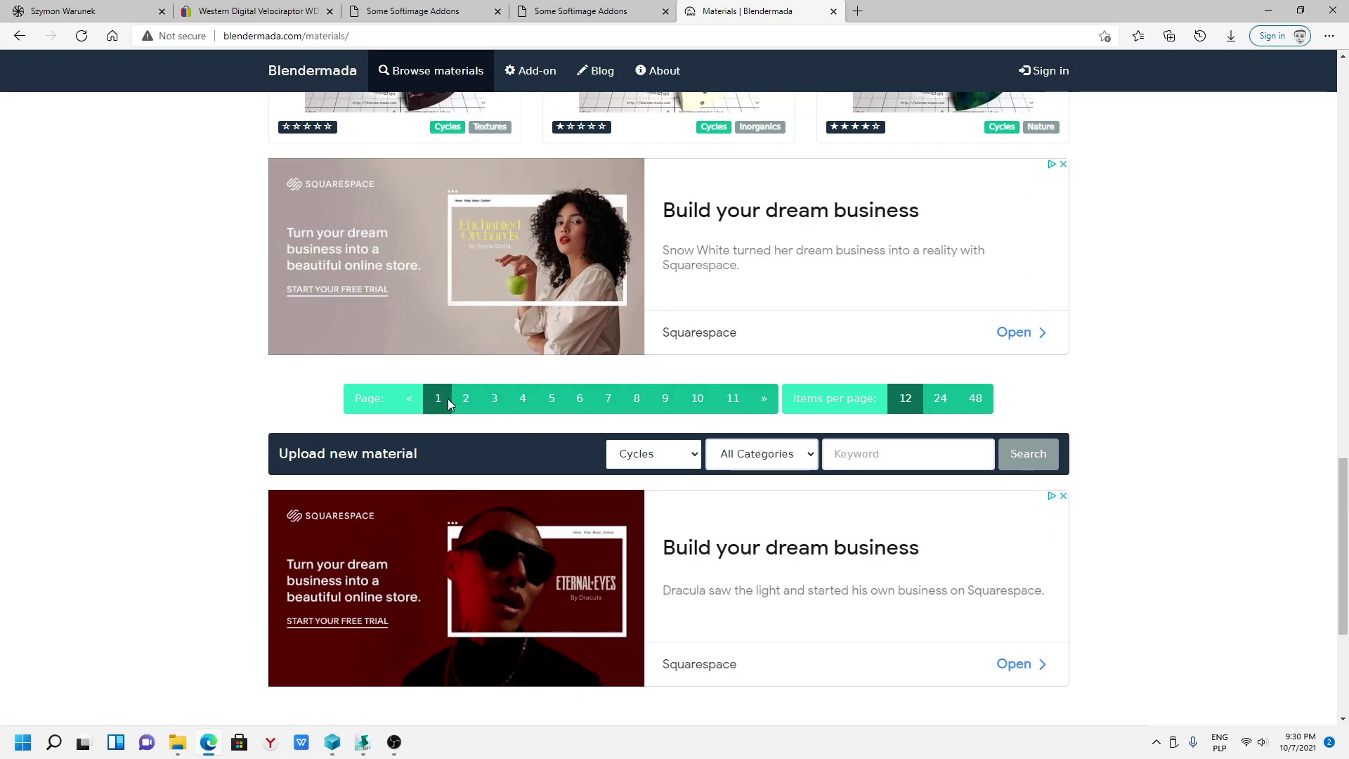
{"action": "left_click", "coordinate": [1033, 455]}
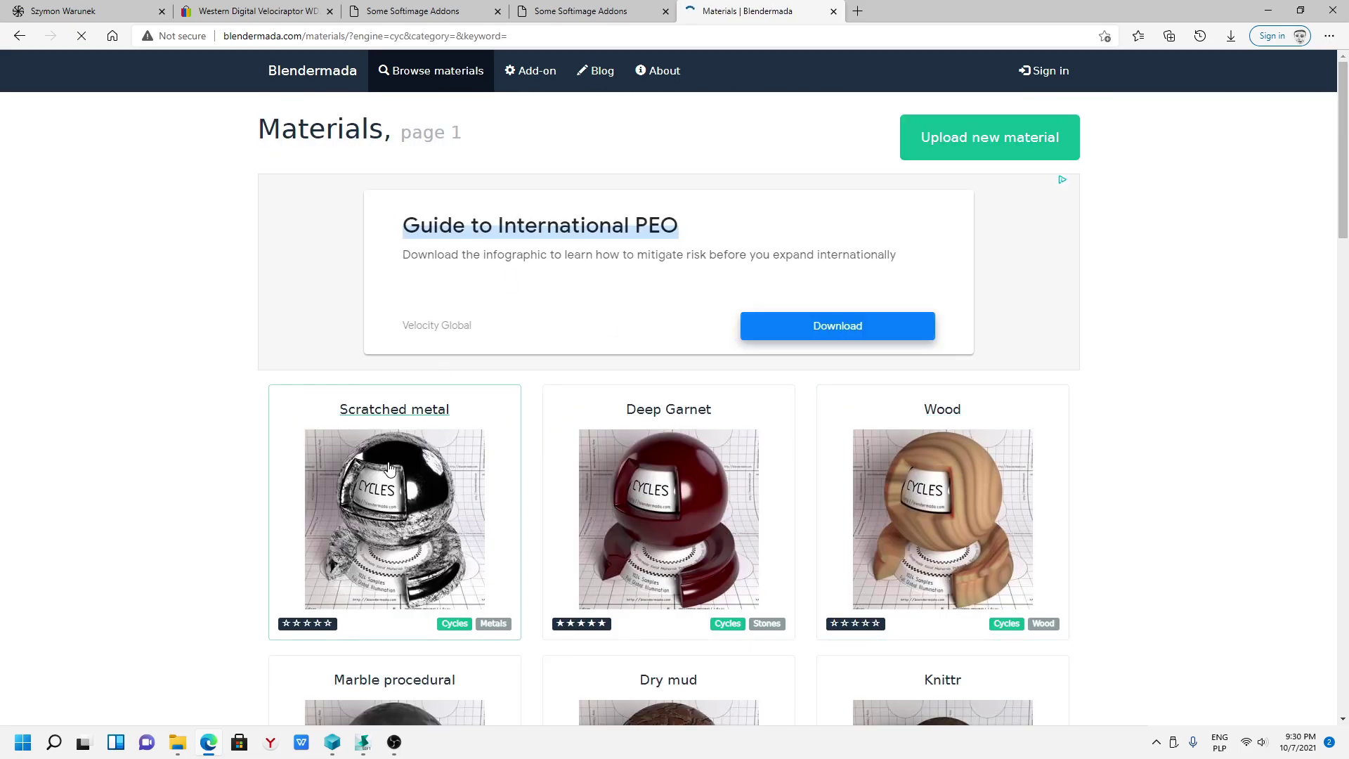
{"action": "scroll", "coordinate": [418, 483], "scroll_direction": "down", "scroll_amount": 4}
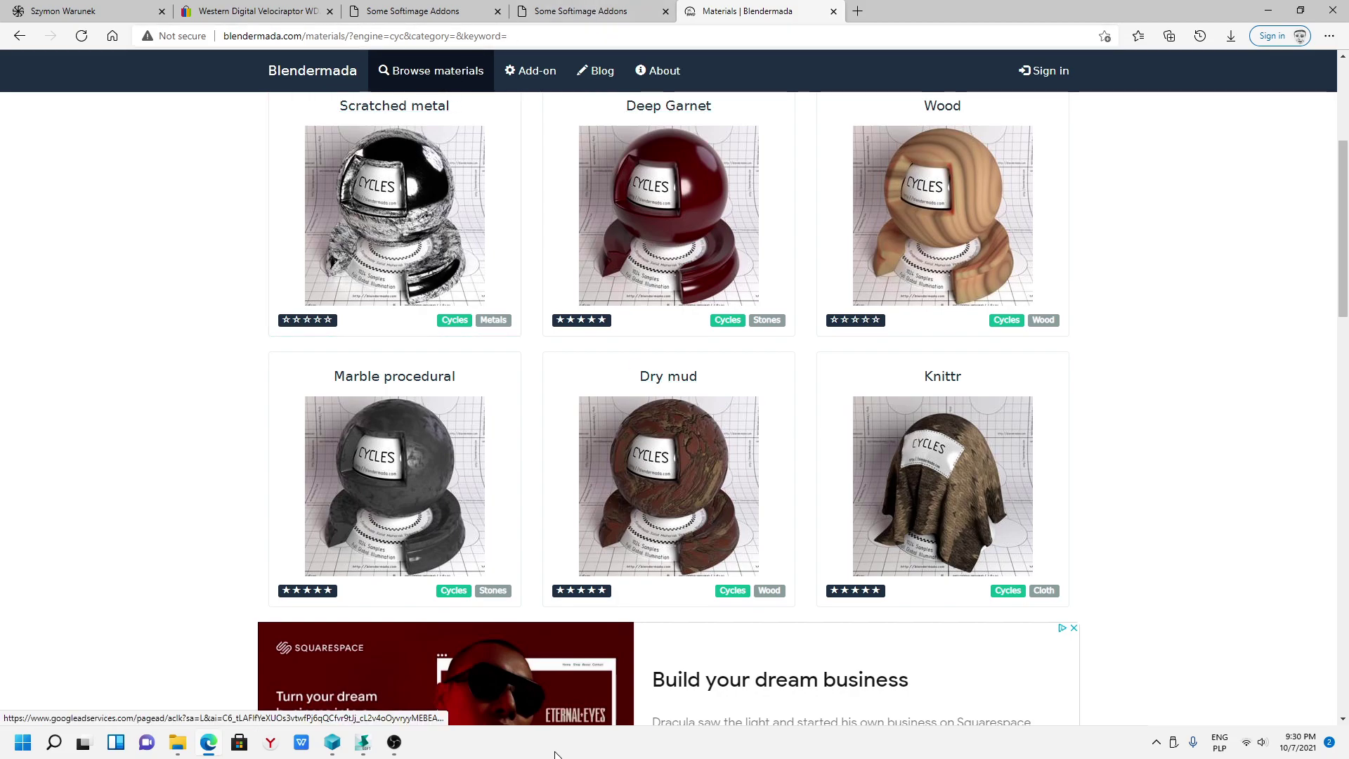
Close the Blendermada materials addon tab and return to the main addons list.
{"action": "left_click", "coordinate": [599, 13]}
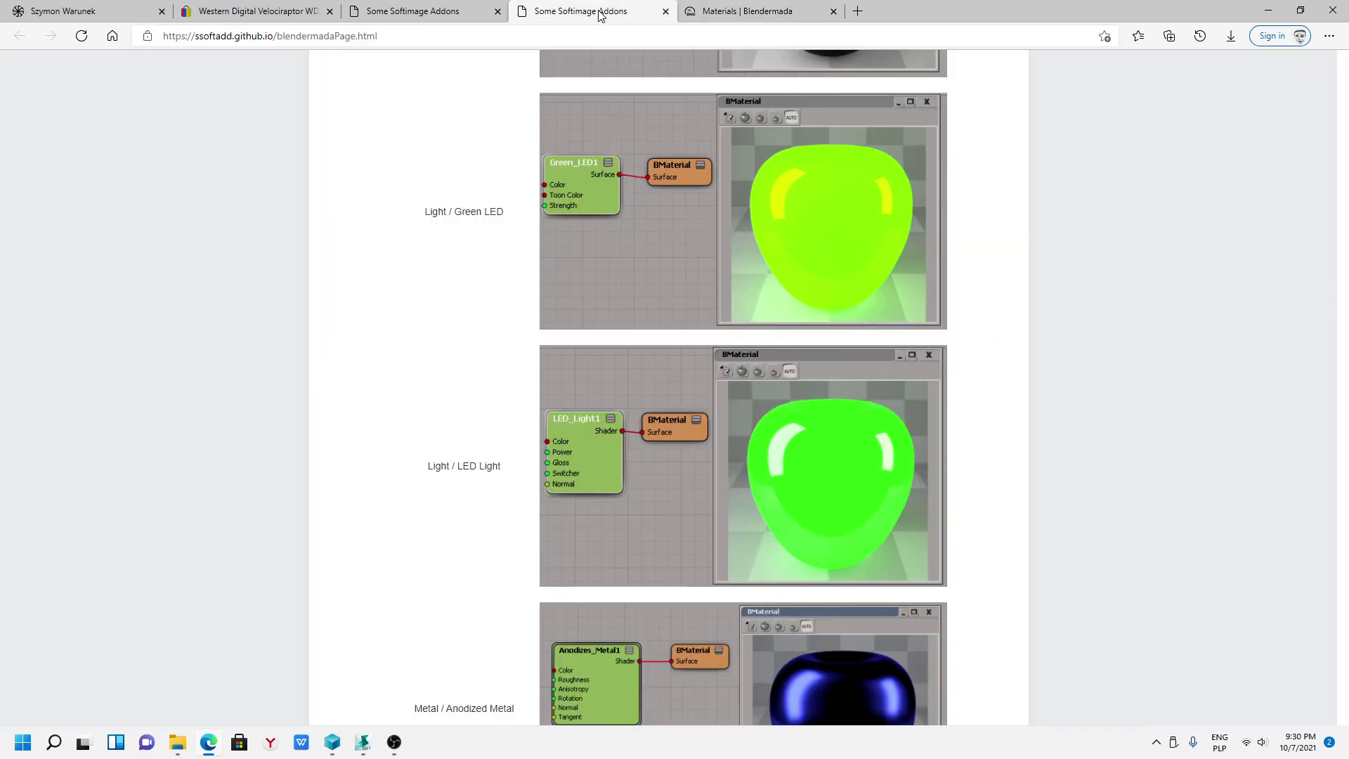
{"action": "left_click", "coordinate": [665, 13]}
{"action": "left_click", "coordinate": [442, 13]}
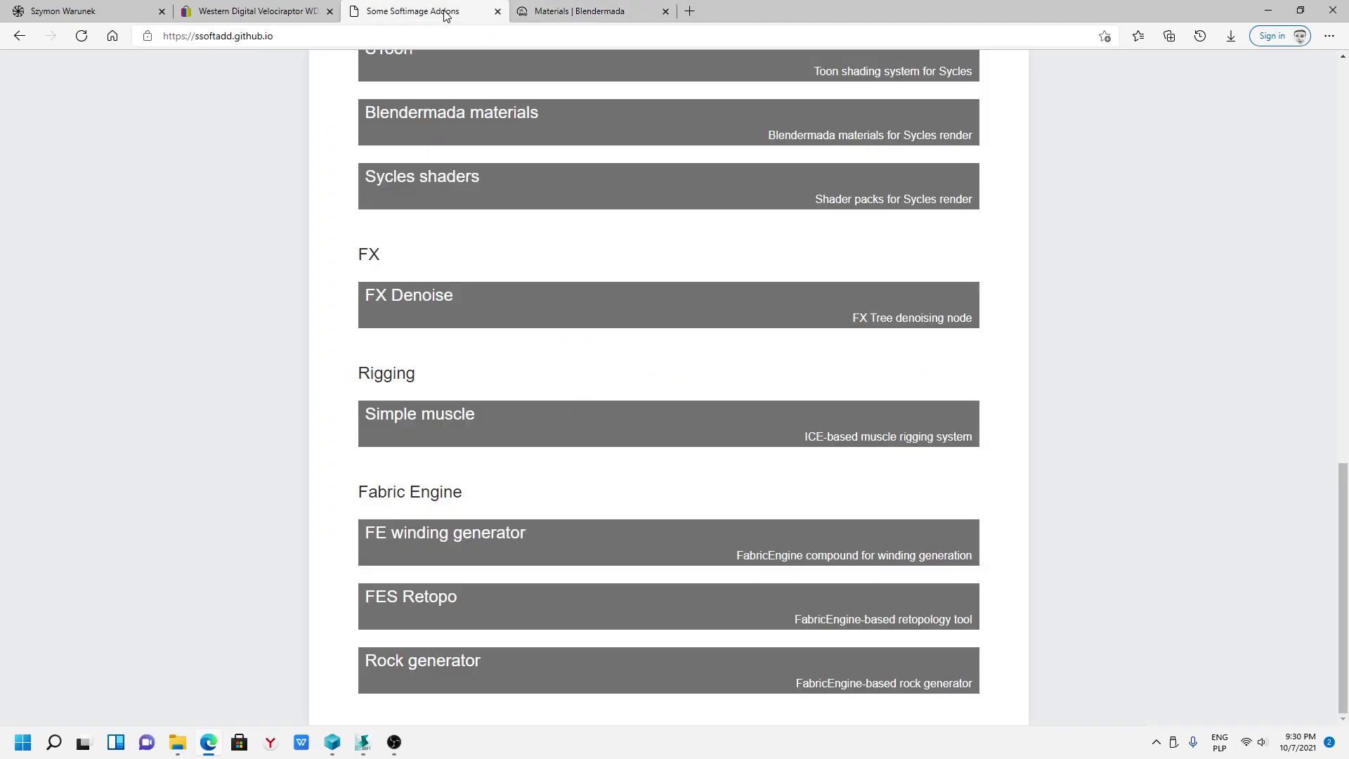
{"action": "left_click", "coordinate": [364, 741]}
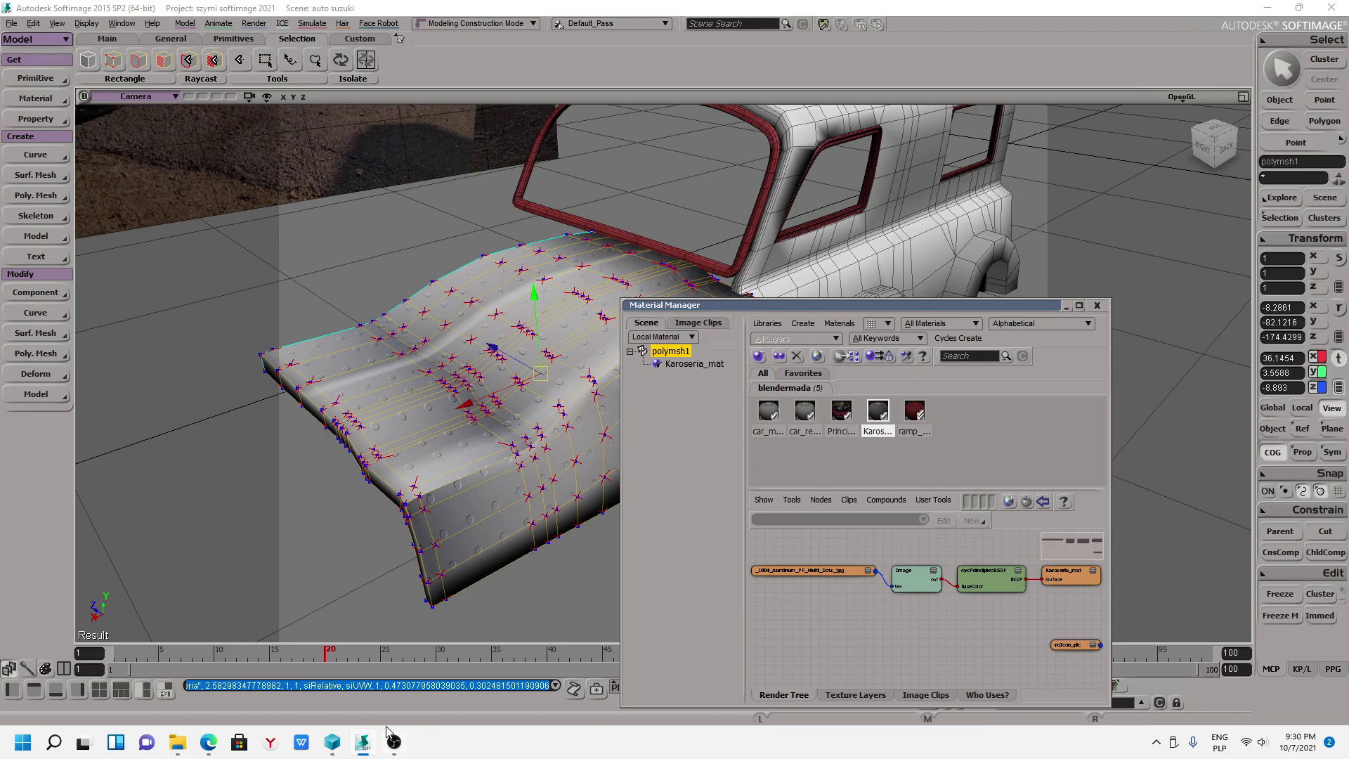
{"action": "left_click", "coordinate": [210, 744]}
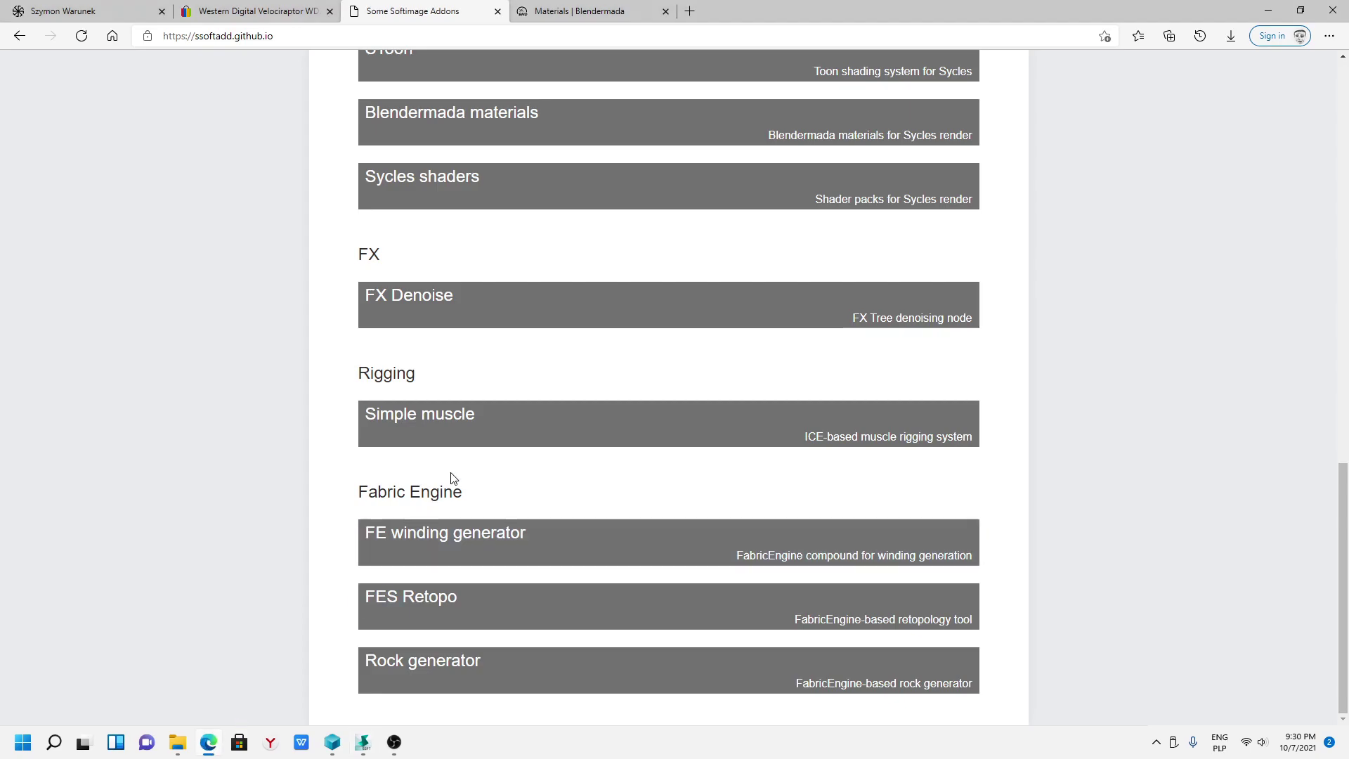
Scroll the addons list to the top and open GES import/export in a new tab.
{"action": "scroll", "coordinate": [529, 611], "scroll_direction": "up", "scroll_amount": 4}
{"action": "scroll", "coordinate": [523, 583], "scroll_direction": "up", "scroll_amount": 3}
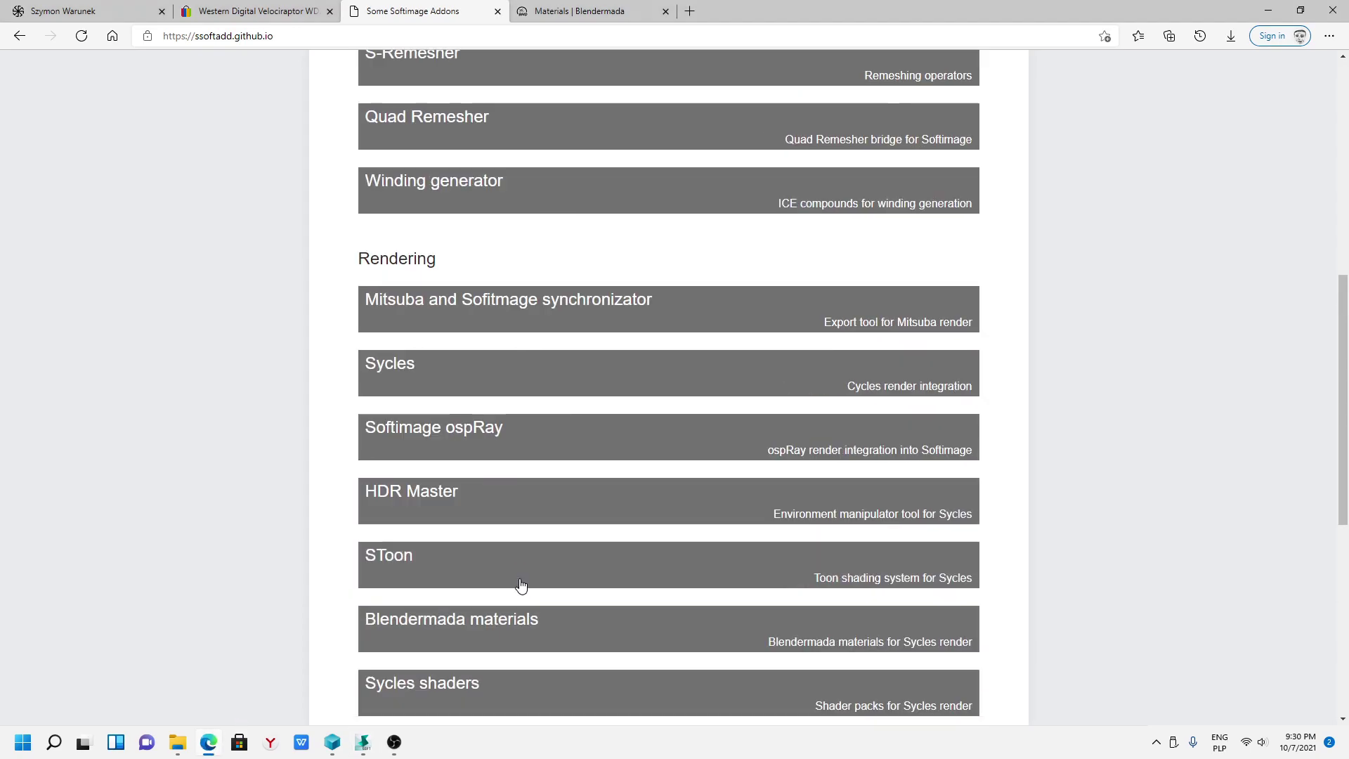
{"action": "scroll", "coordinate": [516, 596], "scroll_direction": "up", "scroll_amount": 1}
{"action": "scroll", "coordinate": [512, 597], "scroll_direction": "up", "scroll_amount": 4}
{"action": "scroll", "coordinate": [513, 597], "scroll_direction": "up", "scroll_amount": 3}
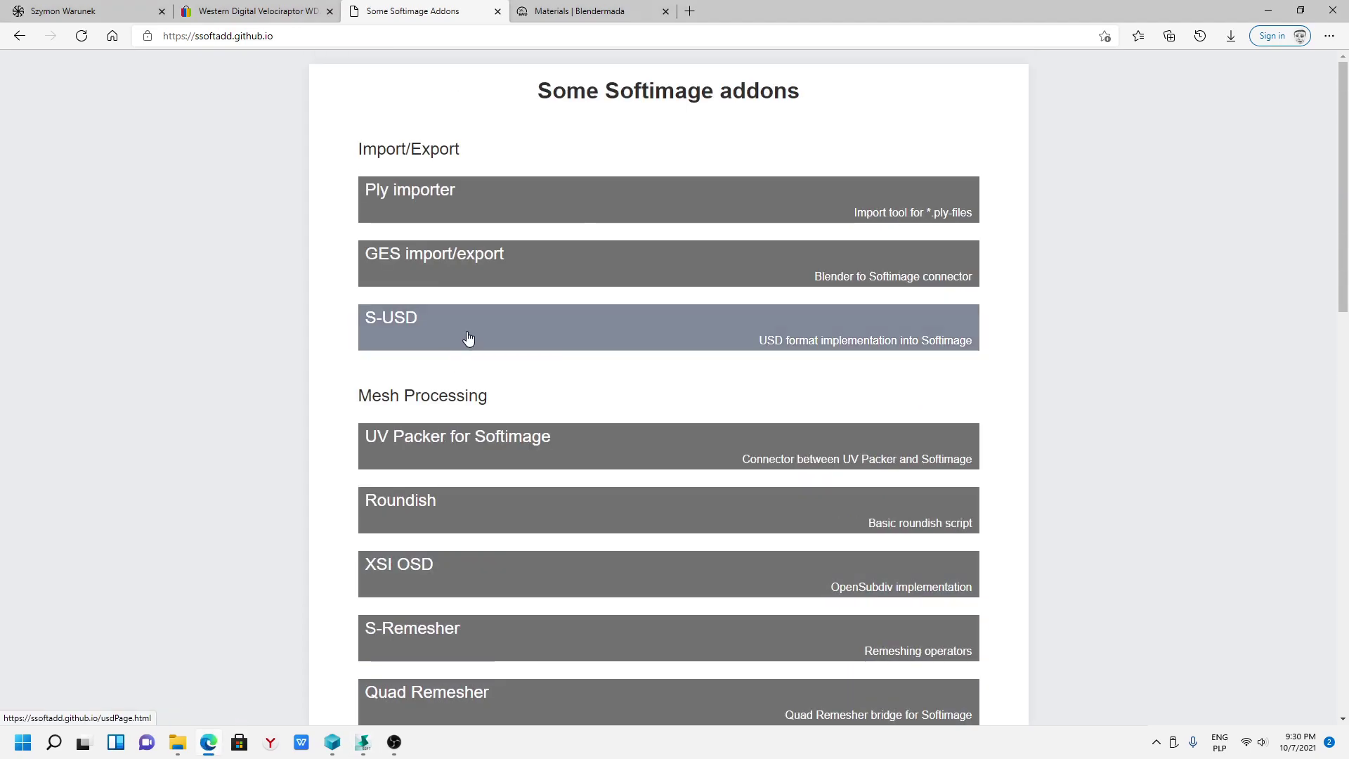
{"action": "right_click", "coordinate": [456, 259]}
{"action": "left_click", "coordinate": [526, 272]}
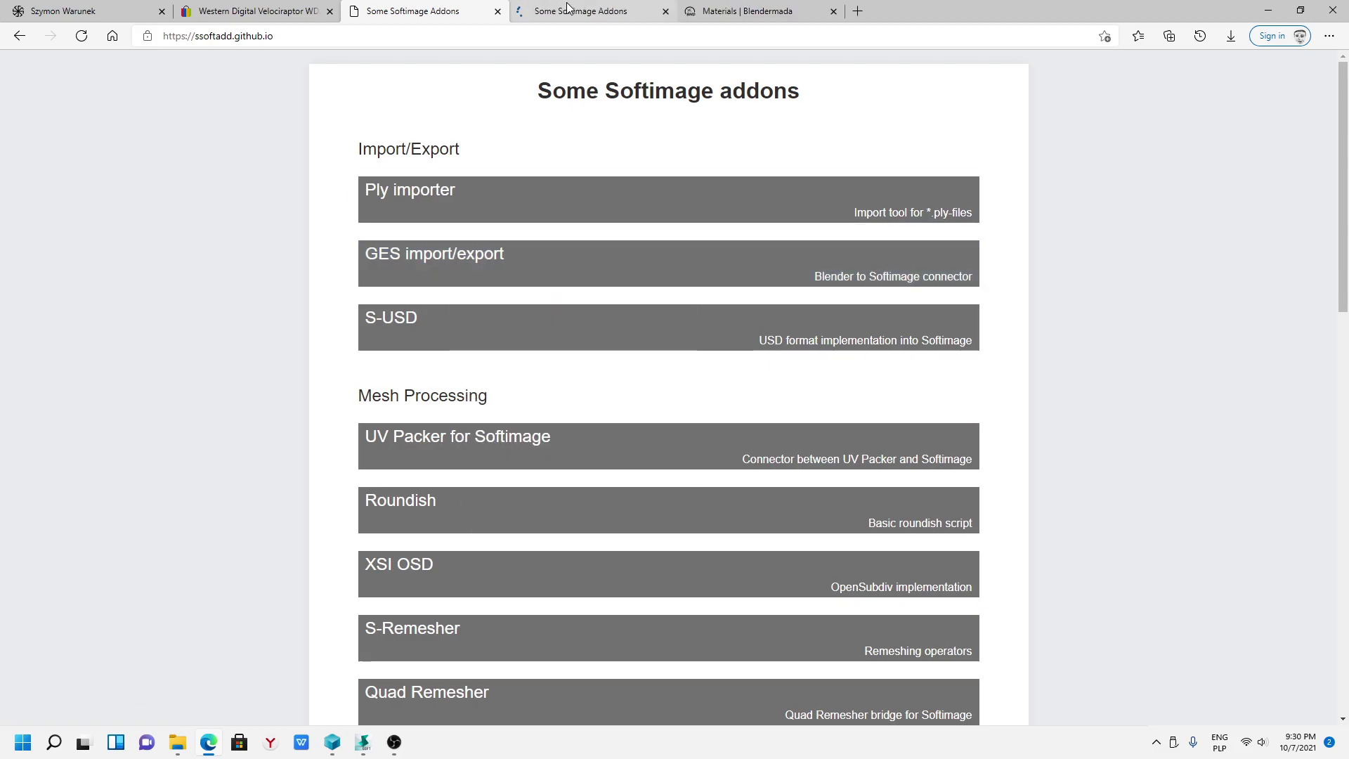
Switch to the GES import/export tab and read its download links and .ges/.geo/.gem format notes.
{"action": "key", "text": "ctrl+Tab"}
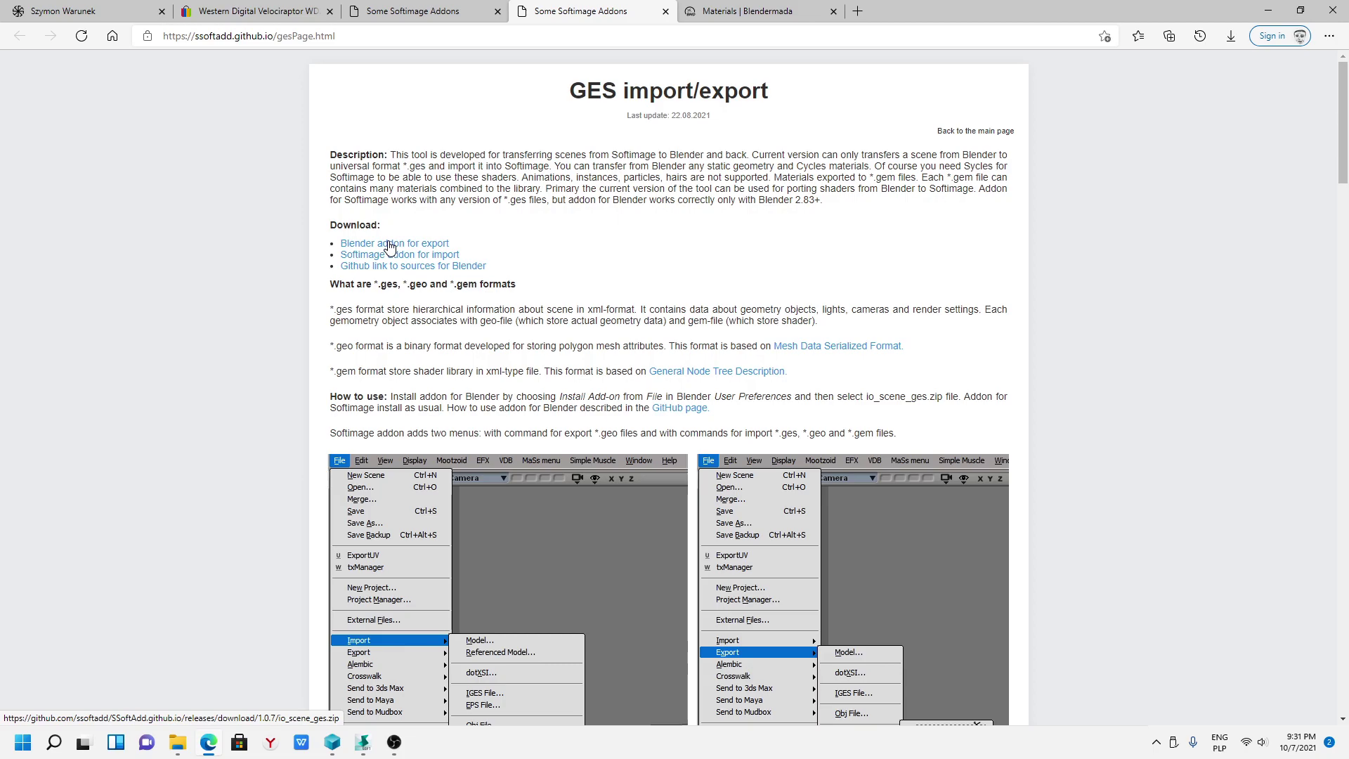
{"action": "left_click_drag", "start_coordinate": [454, 284], "coordinate": [529, 294]}
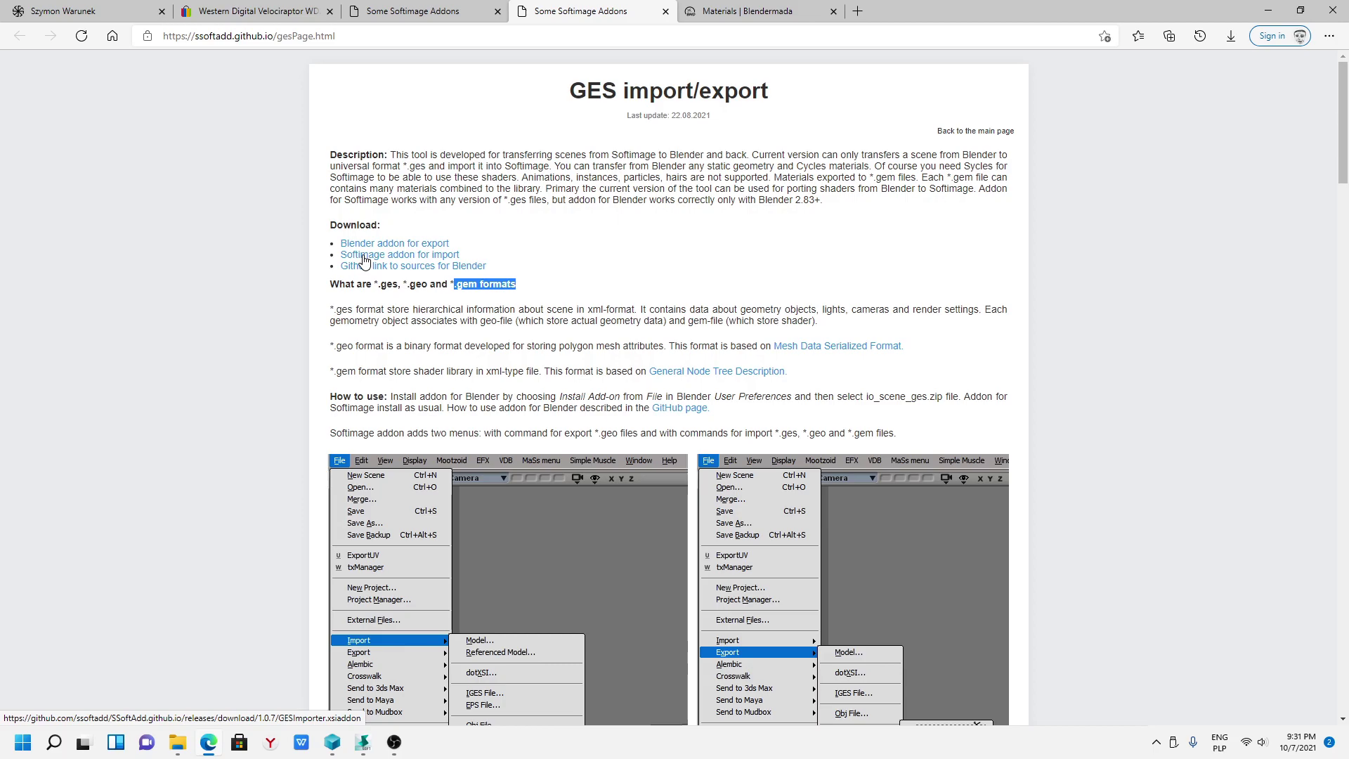
{"action": "scroll", "coordinate": [323, 386], "scroll_direction": "down", "scroll_amount": 3}
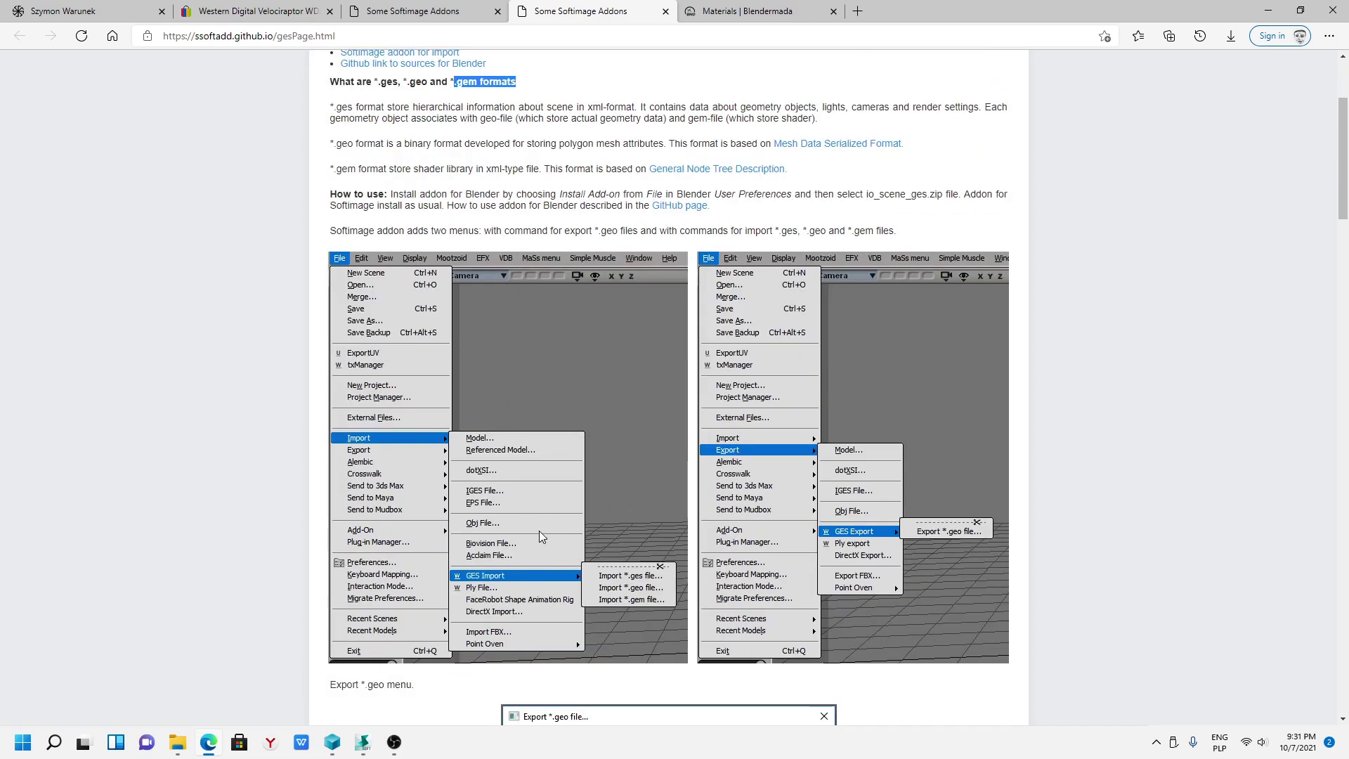
{"action": "scroll", "coordinate": [1206, 143], "scroll_direction": "up", "scroll_amount": 3}
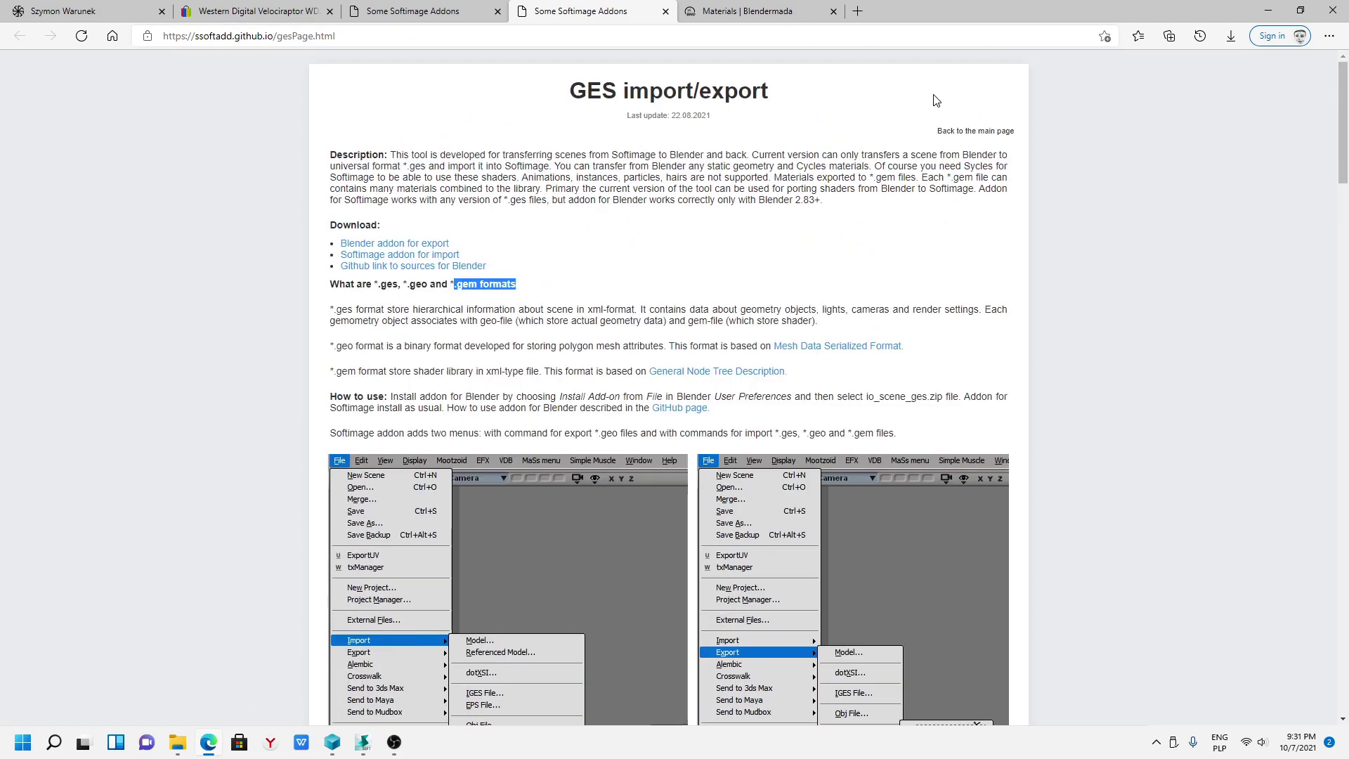
Return to Softimage and reframe the view on the car hood.
{"action": "left_click", "coordinate": [364, 743]}
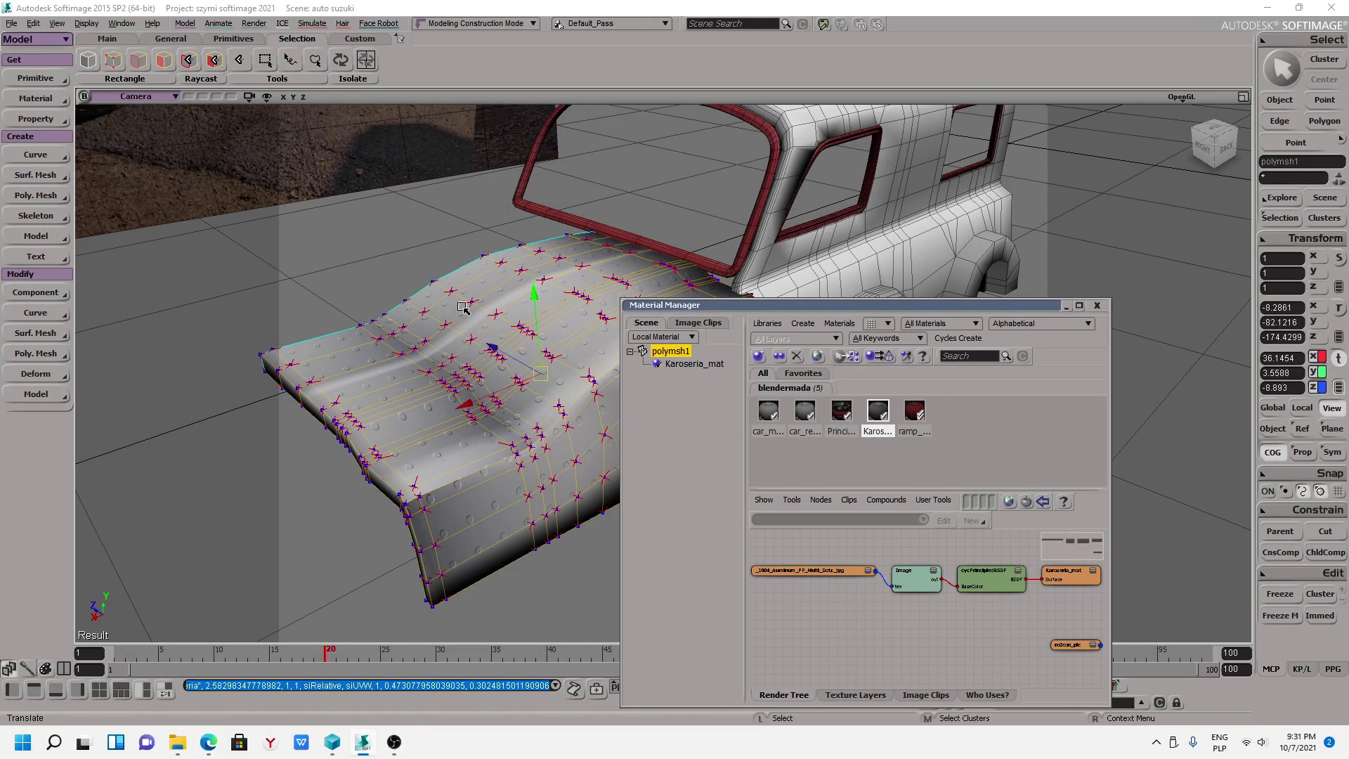
{"action": "middle_click_drag", "start_coordinate": [464, 308], "coordinate": [500, 280]}
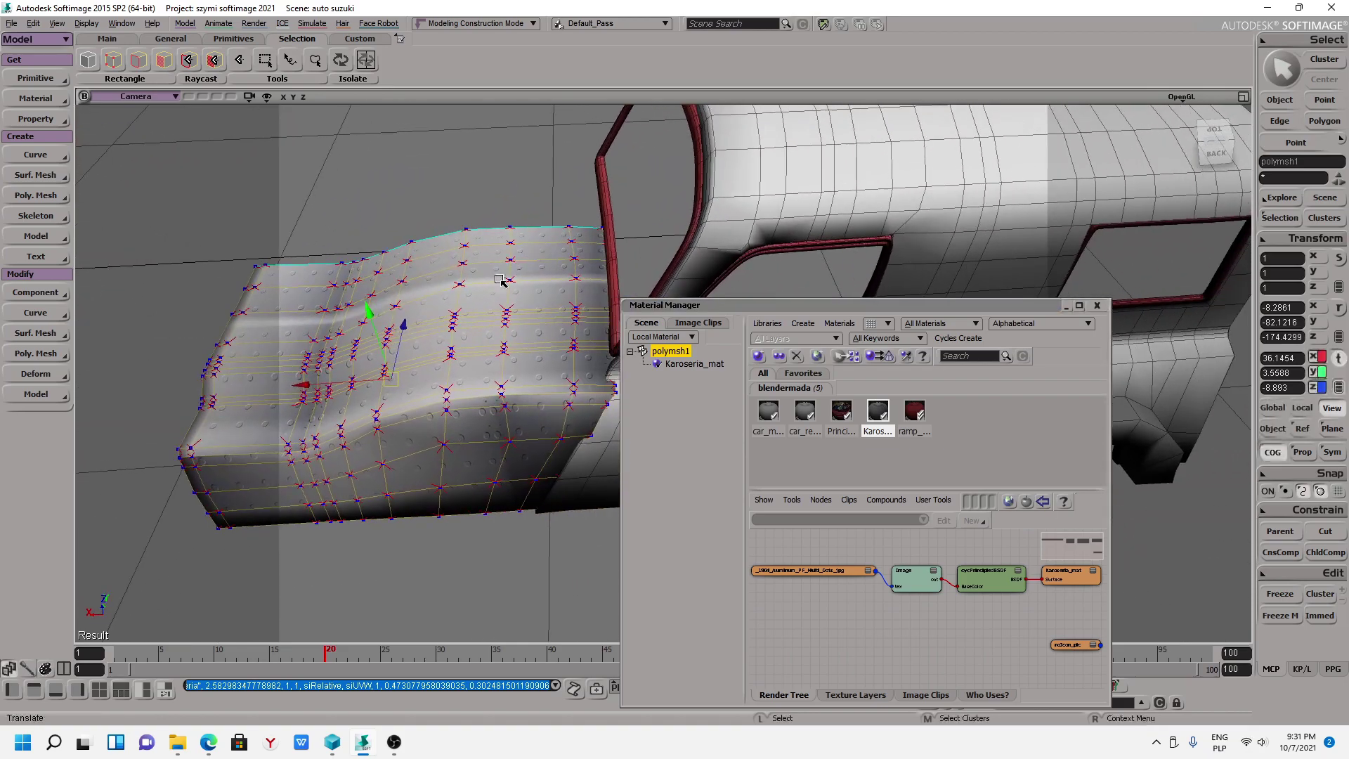
{"action": "key", "text": "s"}
{"action": "mouse_move", "coordinate": [560, 370]}
{"action": "left_mouse_down"}
{"action": "mouse_move", "coordinate": [534, 374]}
{"action": "mouse_move", "coordinate": [560, 319]}
{"action": "mouse_move", "coordinate": [560, 330]}
{"action": "left_mouse_up"}
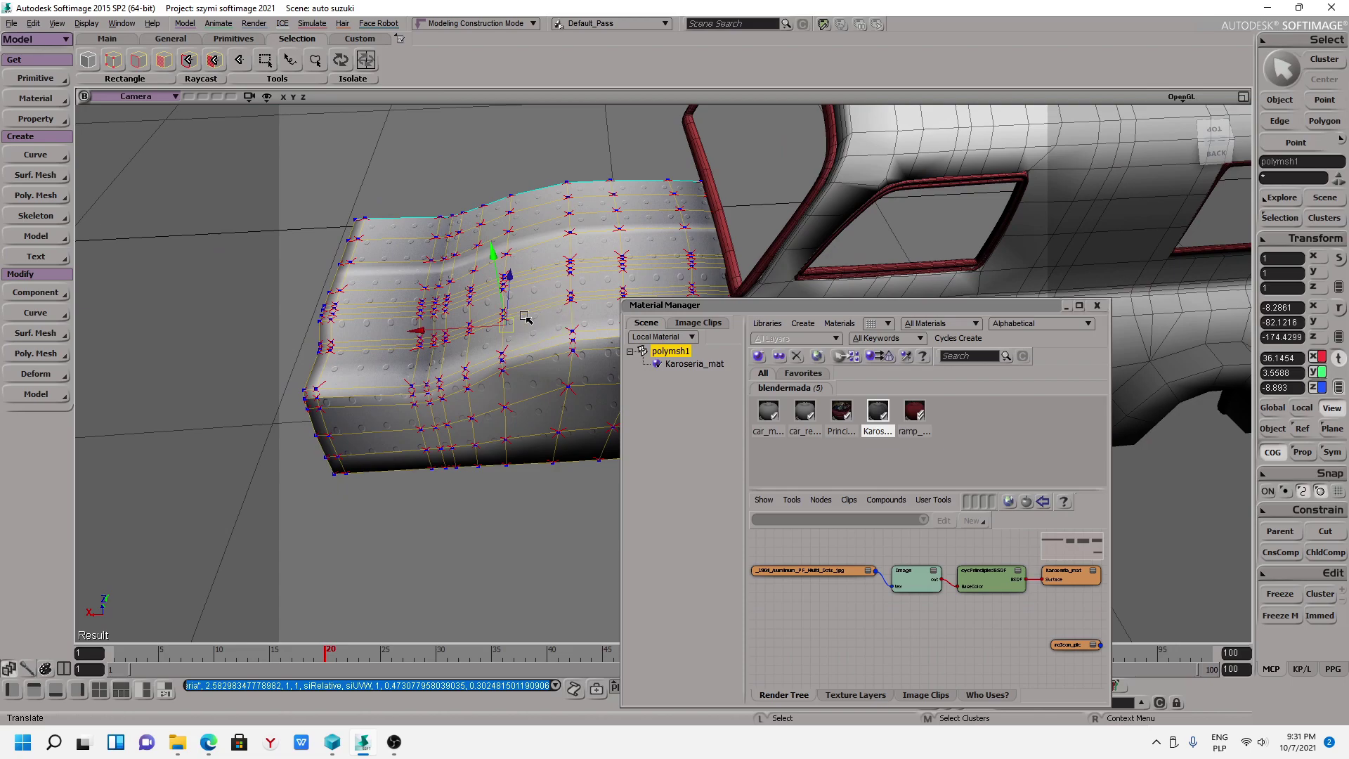
{"action": "middle_click_drag", "start_coordinate": [526, 318], "coordinate": [506, 299]}
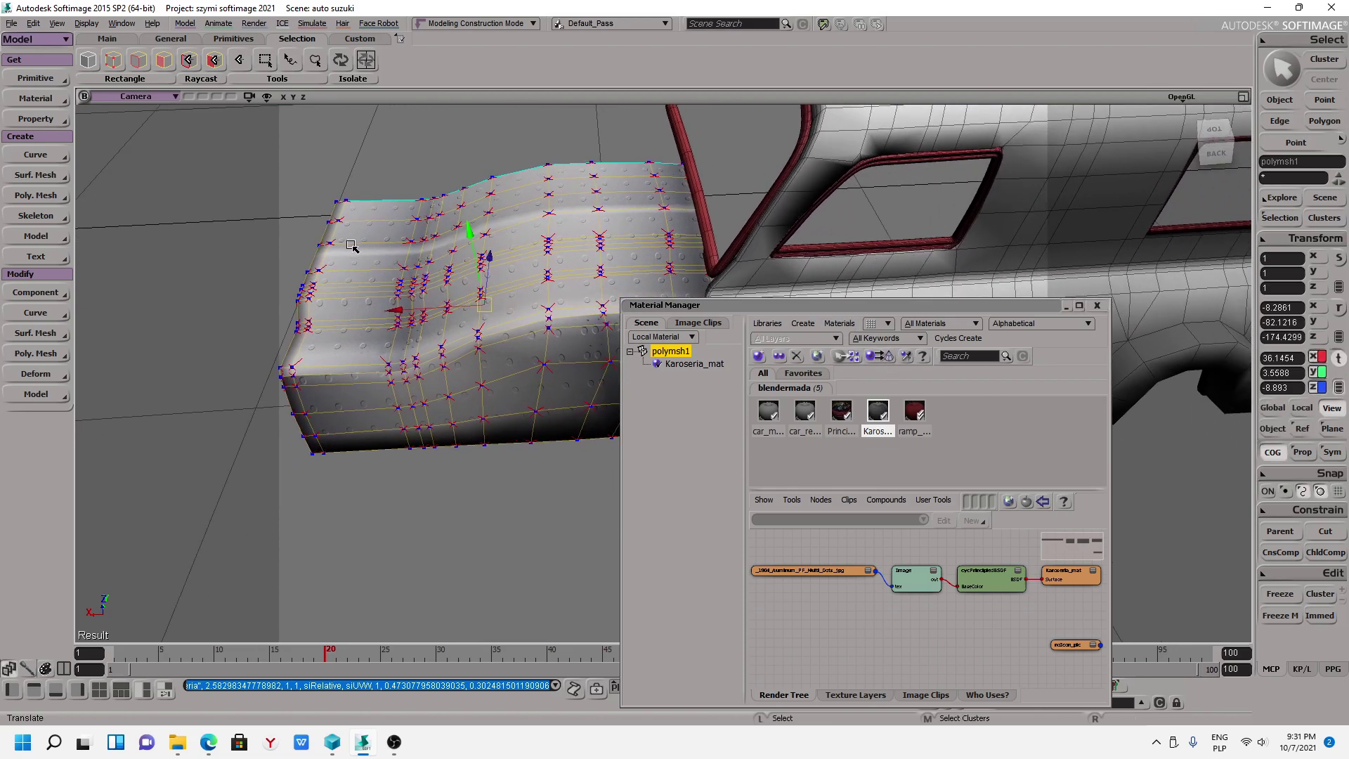
{"action": "middle_click_drag", "start_coordinate": [351, 245], "coordinate": [557, 281]}
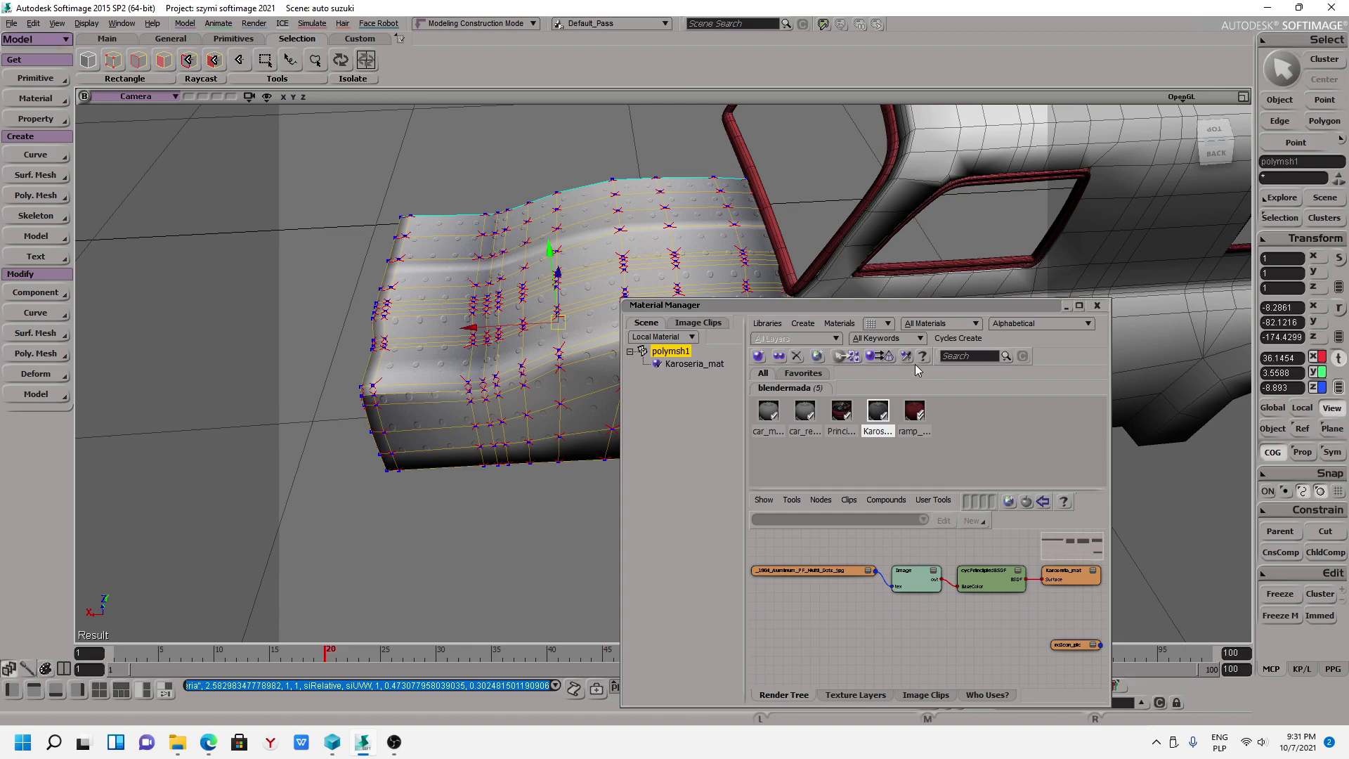
Create a new Cycles Principled BSDF material in the Material Manager.
{"action": "left_click", "coordinate": [959, 340]}
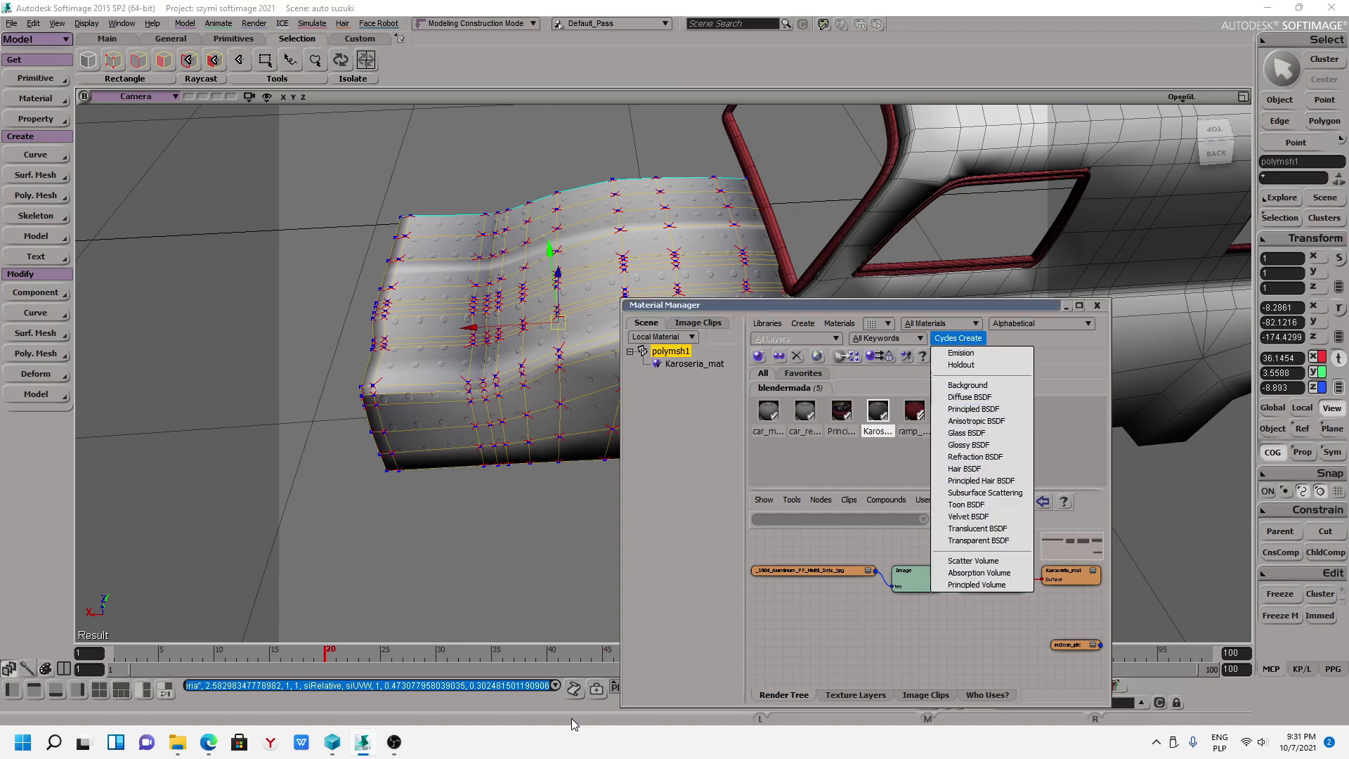
{"action": "left_click", "coordinate": [394, 741]}
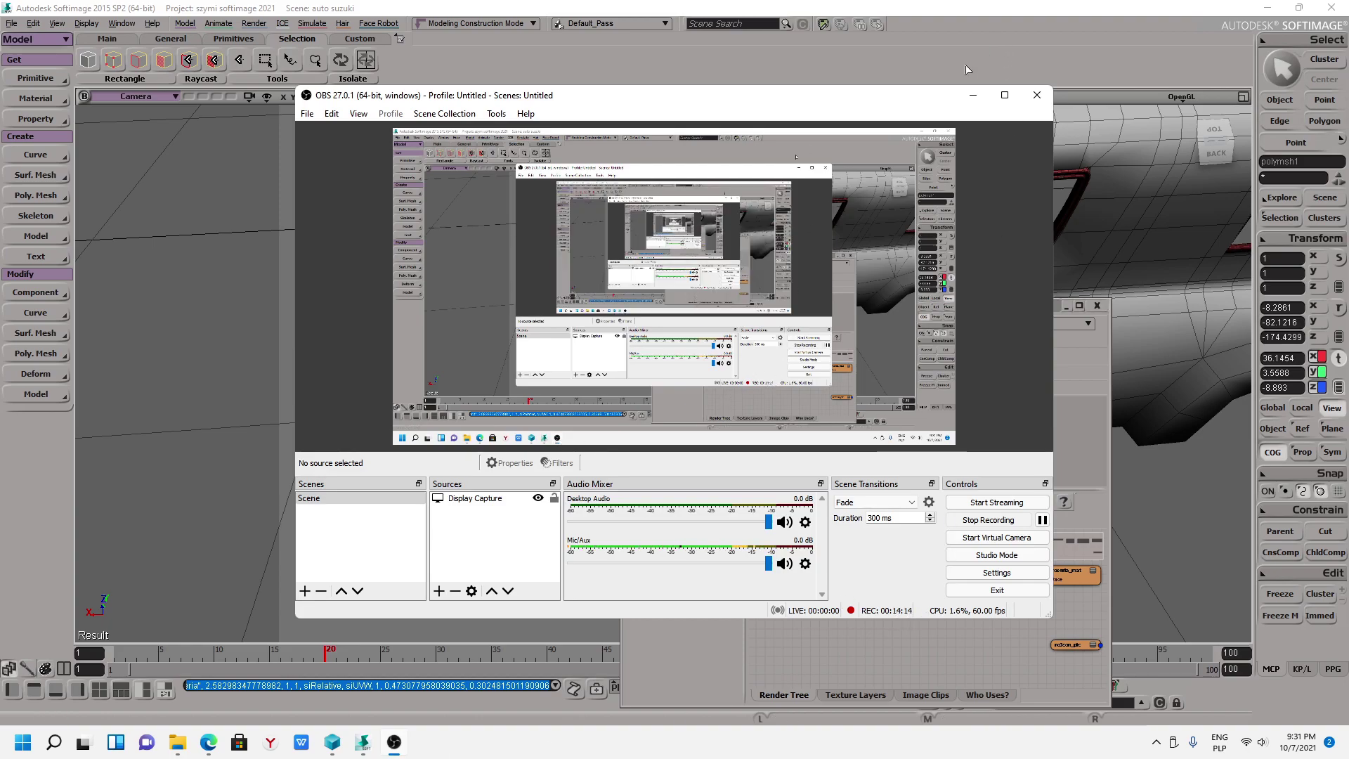
{"action": "left_click", "coordinate": [973, 95]}
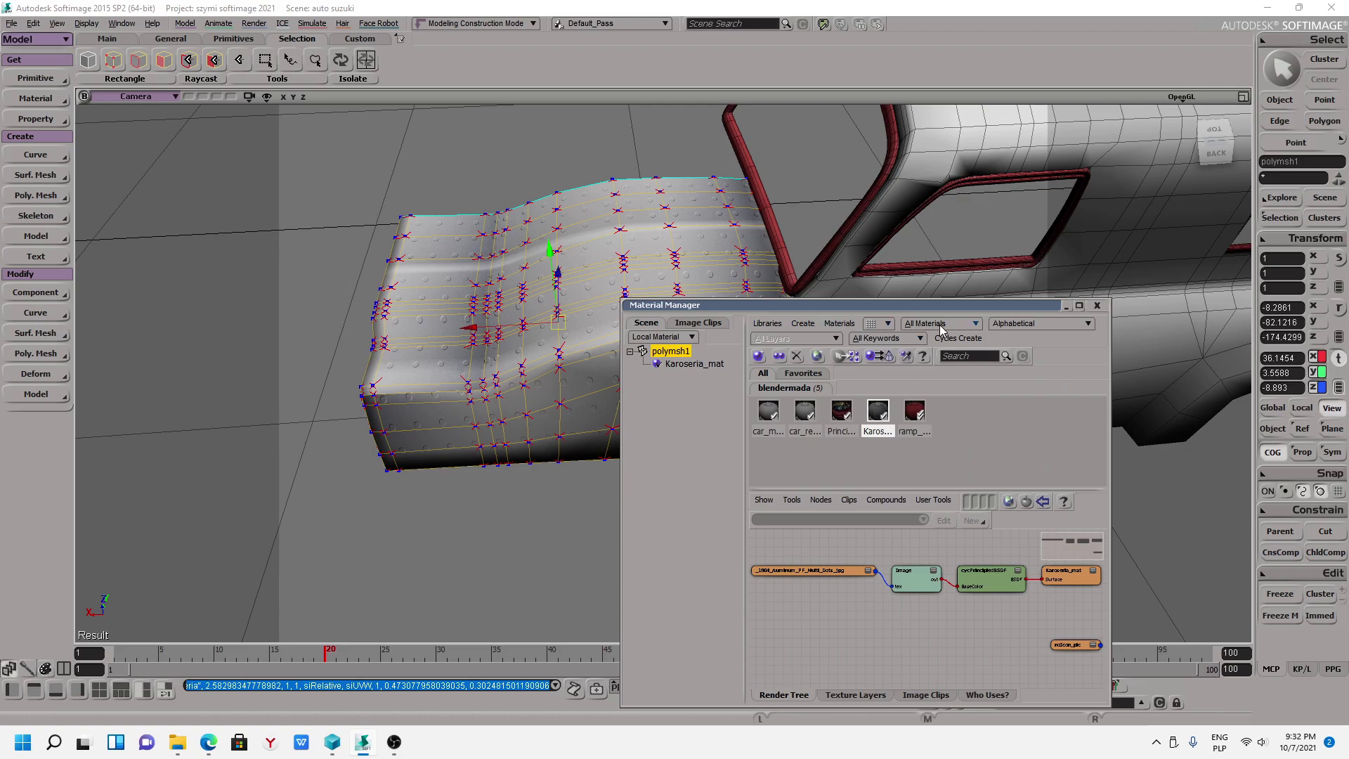
{"action": "left_click", "coordinate": [955, 339]}
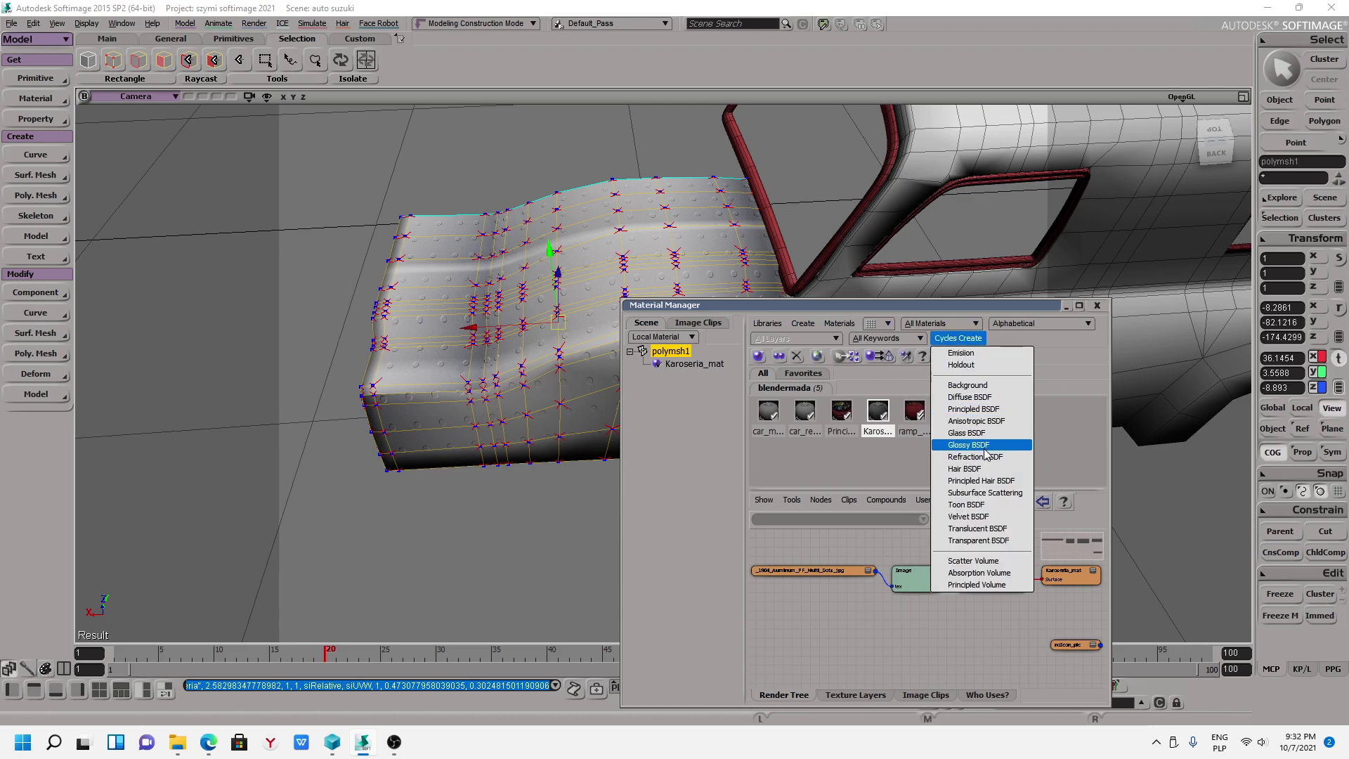
{"action": "left_click", "coordinate": [980, 411]}
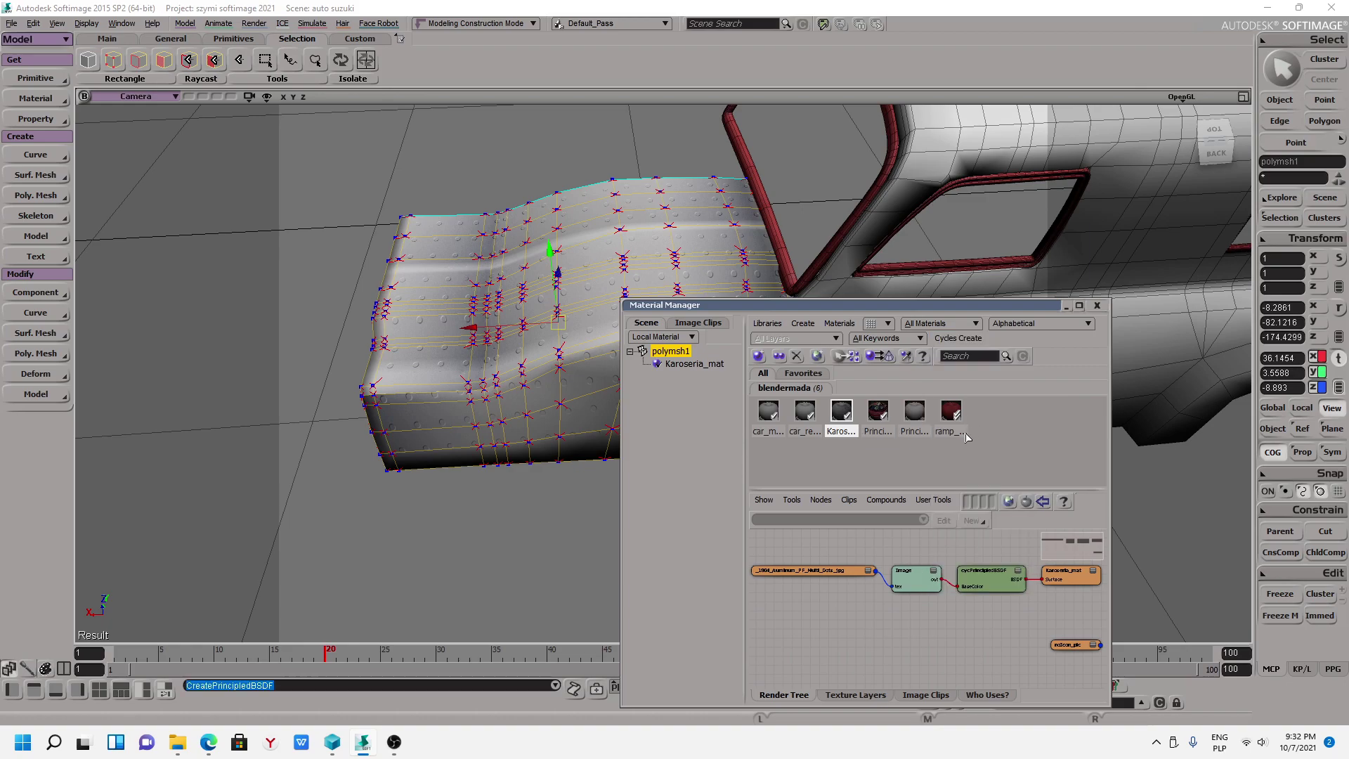
Rename the new Principled BSDF material to Karoseria_02.
{"action": "left_click", "coordinate": [913, 432]}
{"action": "left_click", "coordinate": [915, 432]}
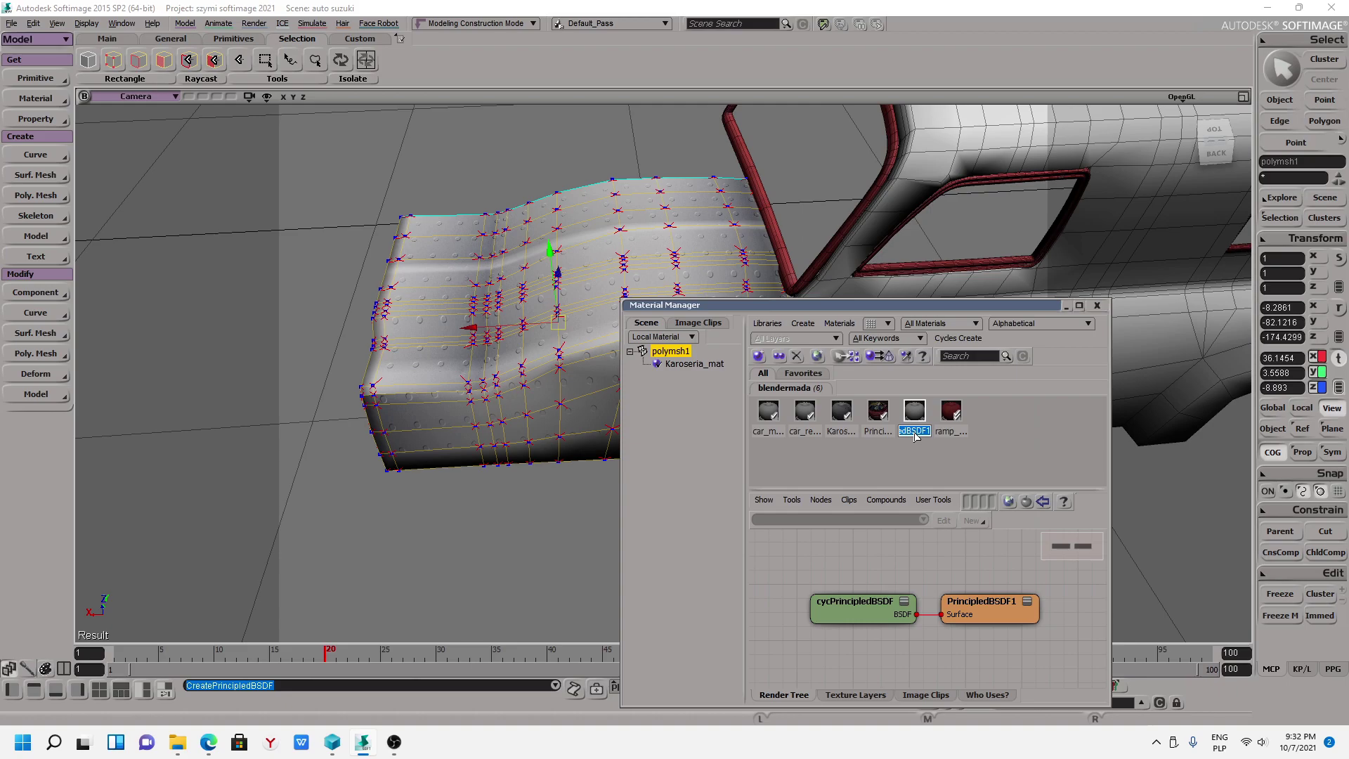
{"action": "type", "text": "K"}
{"action": "key", "text": "Return"}
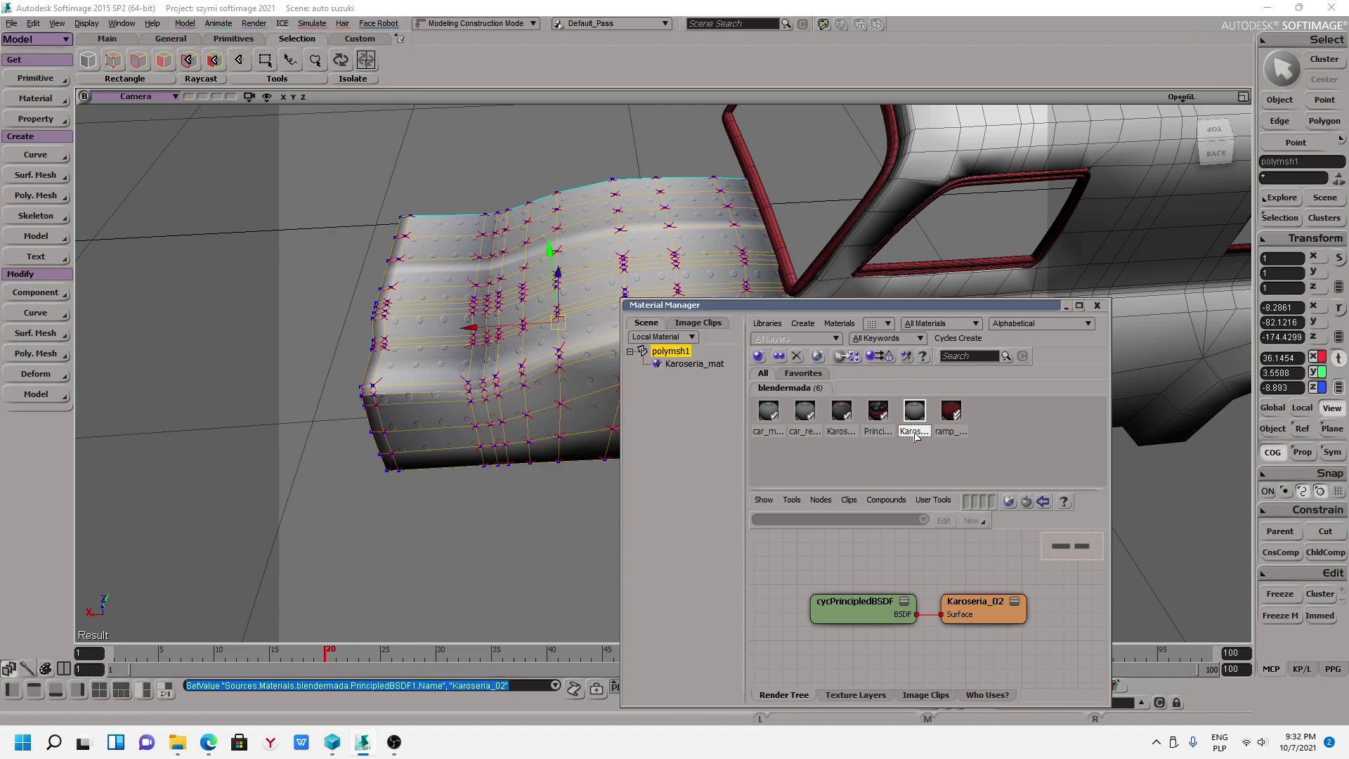
{"action": "middle_click_drag", "start_coordinate": [593, 265], "coordinate": [357, 231]}
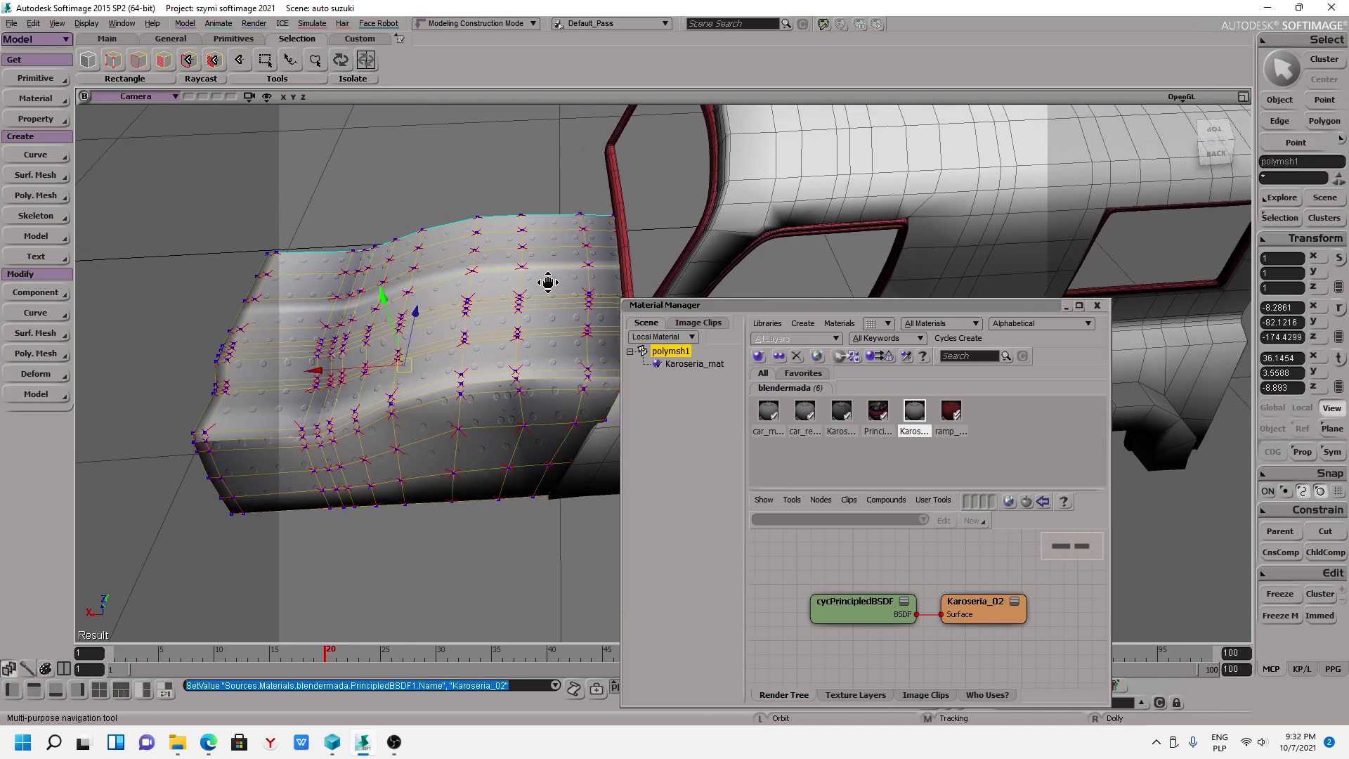
{"action": "key", "text": "s"}
{"action": "middle_click_drag", "start_coordinate": [276, 141], "coordinate": [361, 148]}
Enter component mode and box-select the vertices at the front of the hood.
{"action": "key", "text": "m"}
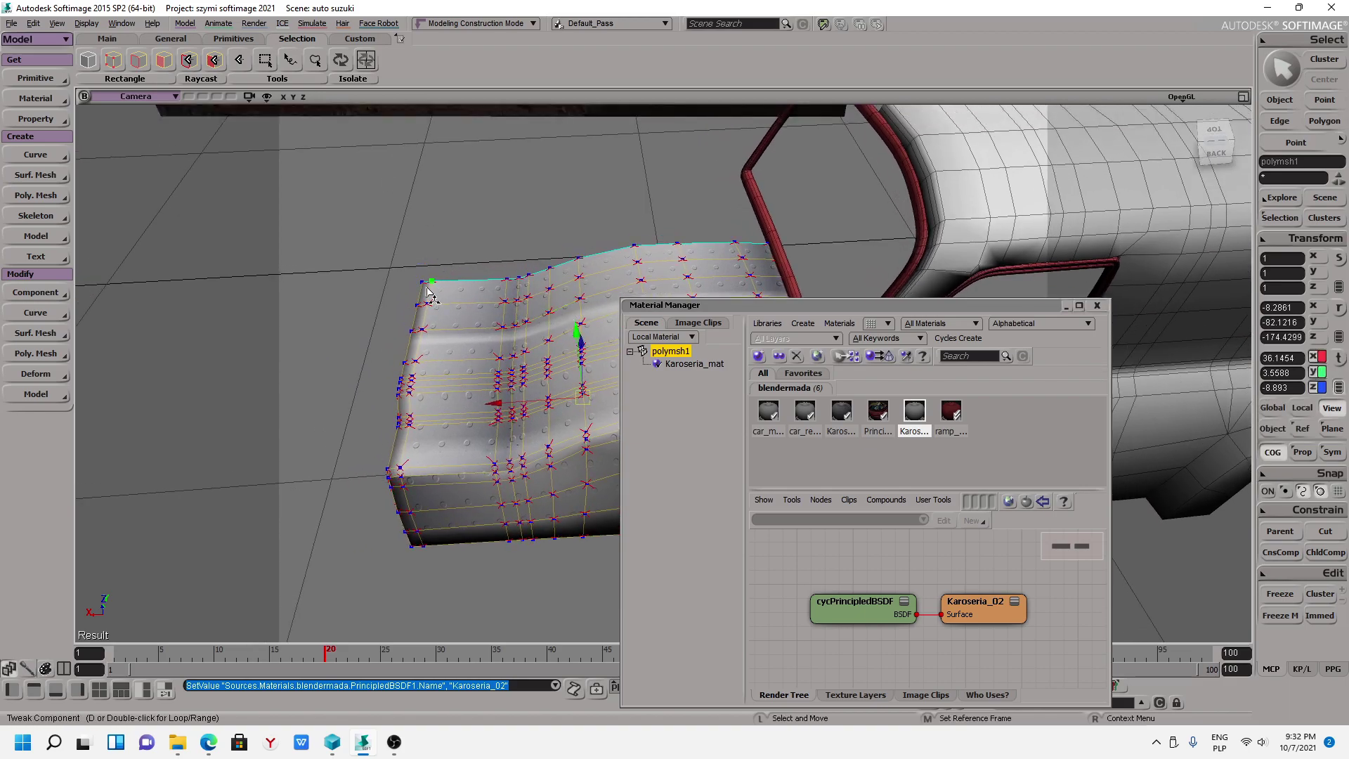
{"action": "left_click", "coordinate": [421, 282]}
{"action": "mouse_move", "coordinate": [421, 282]}
{"action": "middle_mouse_down"}
{"action": "mouse_move", "coordinate": [637, 211]}
{"action": "mouse_move", "coordinate": [781, 306]}
{"action": "middle_mouse_up"}
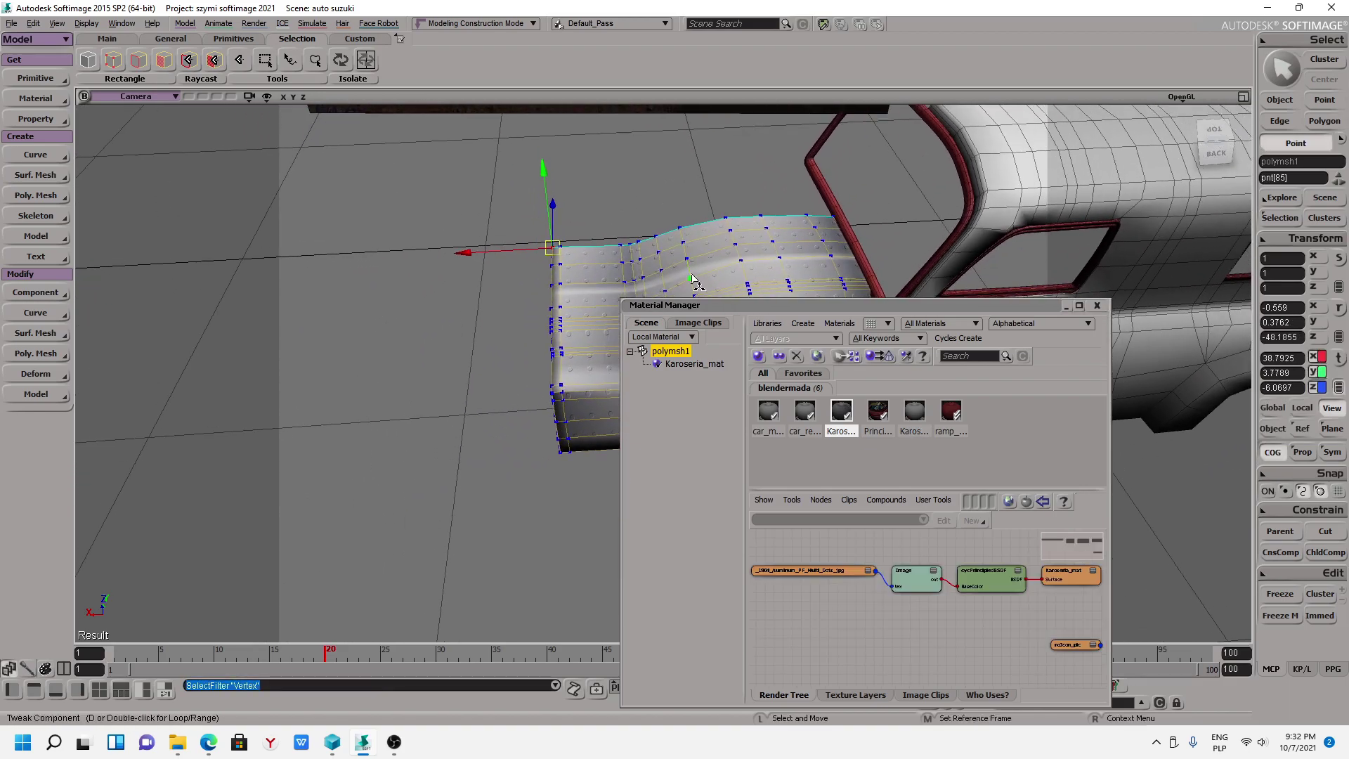
{"action": "left_click_drag", "start_coordinate": [781, 306], "coordinate": [823, 503]}
{"action": "middle_click_drag", "start_coordinate": [702, 393], "coordinate": [548, 354]}
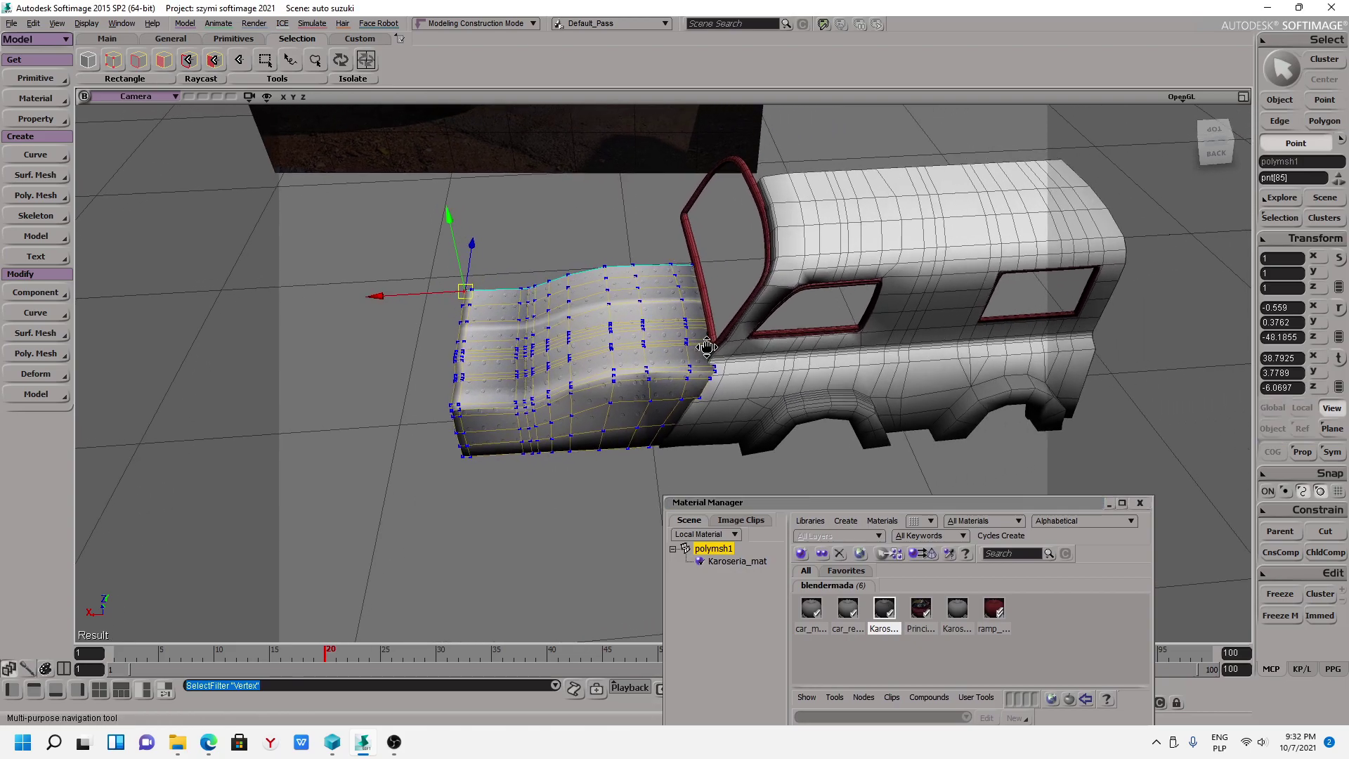
{"action": "key", "text": "space"}
{"action": "left_click_drag", "start_coordinate": [362, 221], "coordinate": [592, 523]}
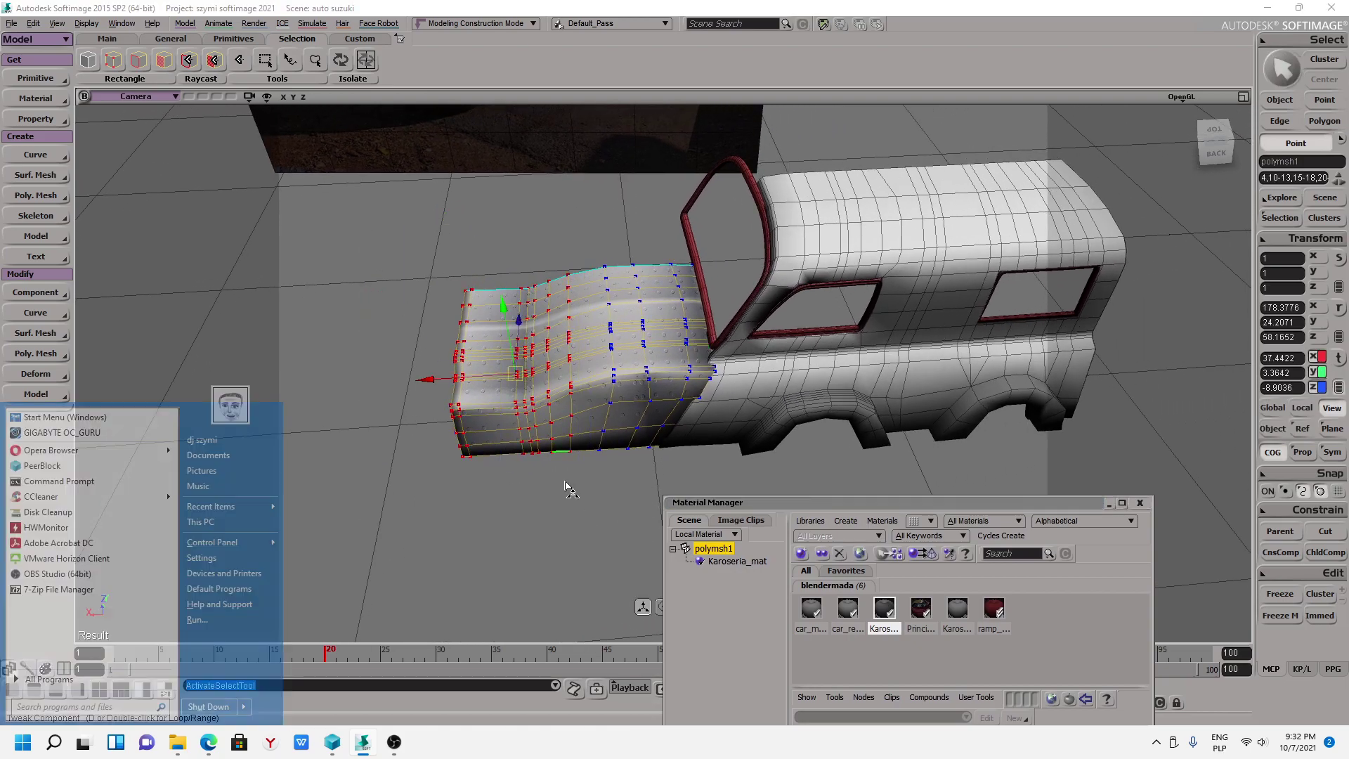
{"action": "mouse_move", "coordinate": [603, 490]}
{"action": "middle_mouse_down"}
{"action": "mouse_move", "coordinate": [617, 447]}
{"action": "mouse_move", "coordinate": [590, 436]}
{"action": "middle_mouse_up"}
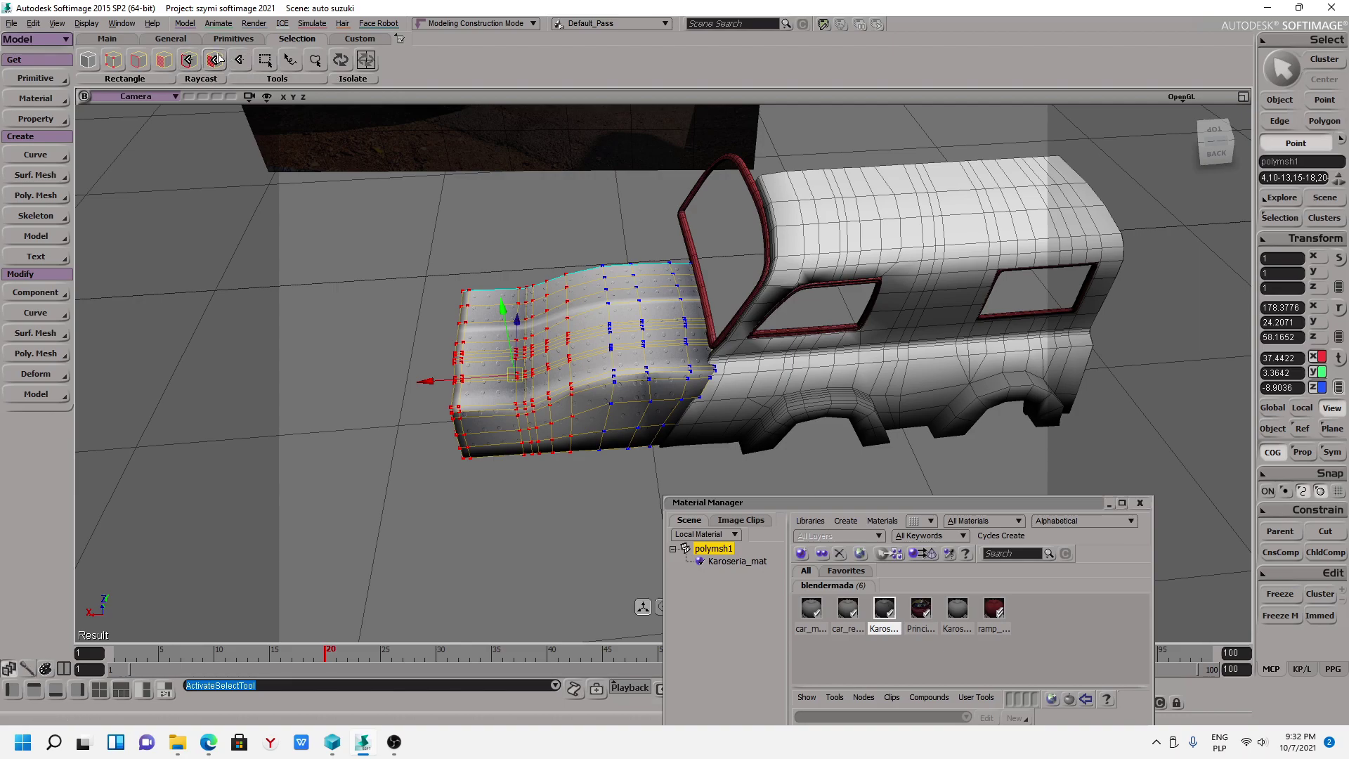
Rectangle-select the front hood polygons in polygon mode, testing Grow Selection and undoing it.
{"action": "left_click", "coordinate": [214, 60]}
{"action": "left_click_drag", "start_coordinate": [457, 359], "coordinate": [531, 449]}
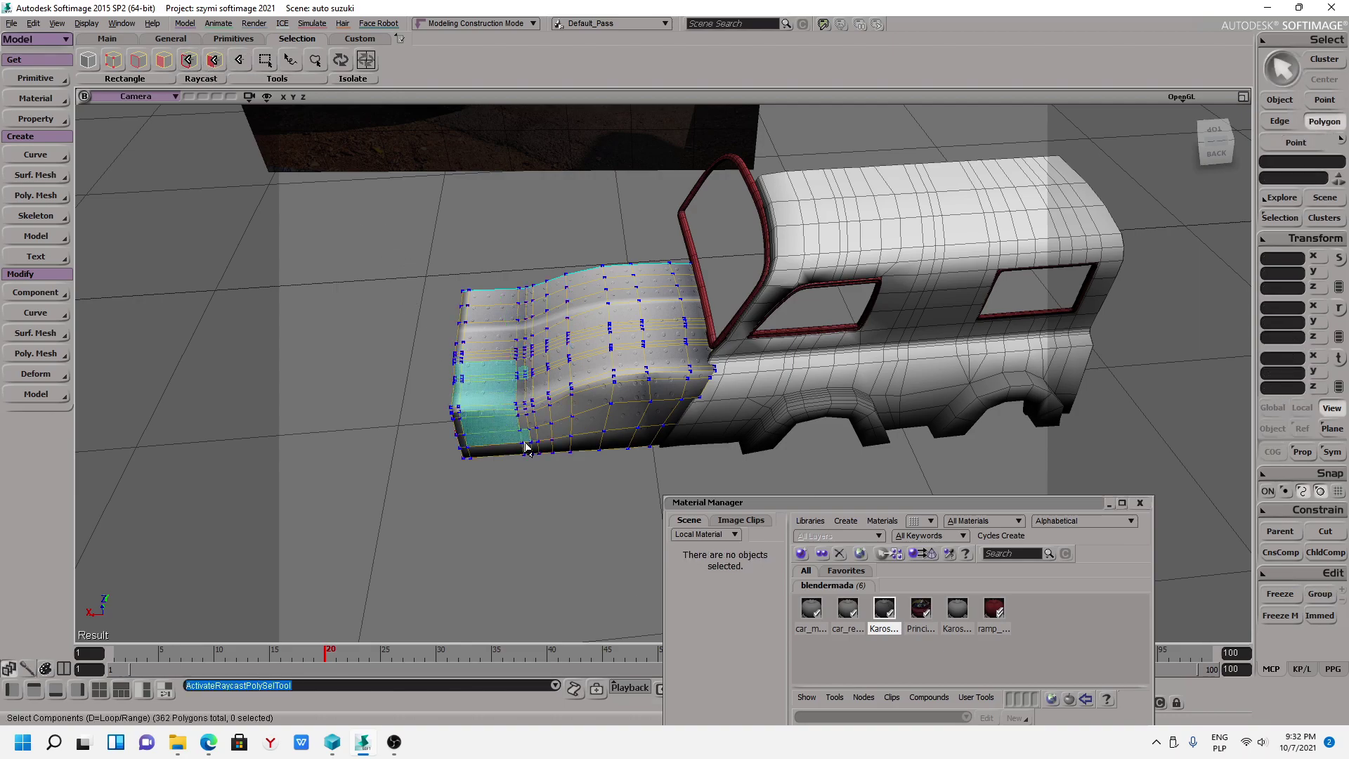
{"action": "left_click_drag", "start_coordinate": [327, 198], "coordinate": [590, 531]}
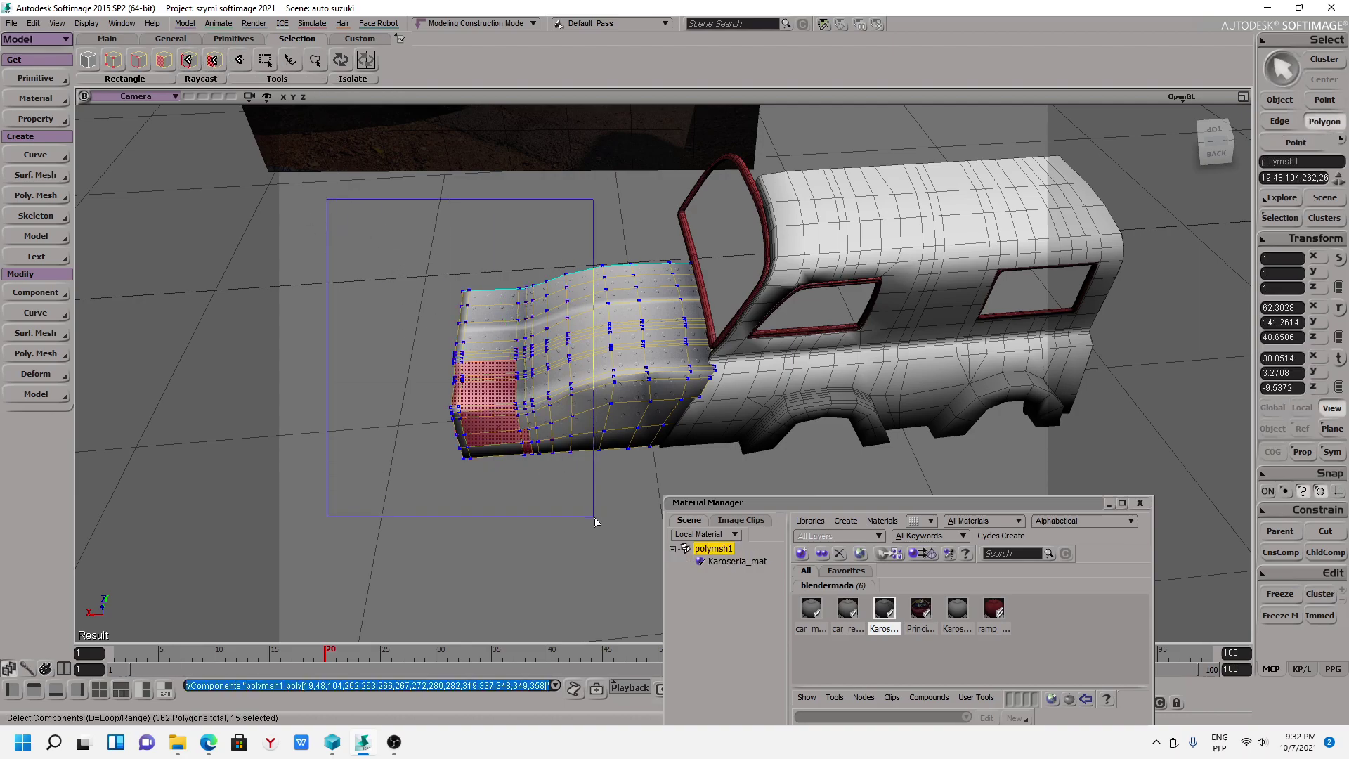
{"action": "middle_click_drag", "start_coordinate": [596, 520], "coordinate": [638, 409]}
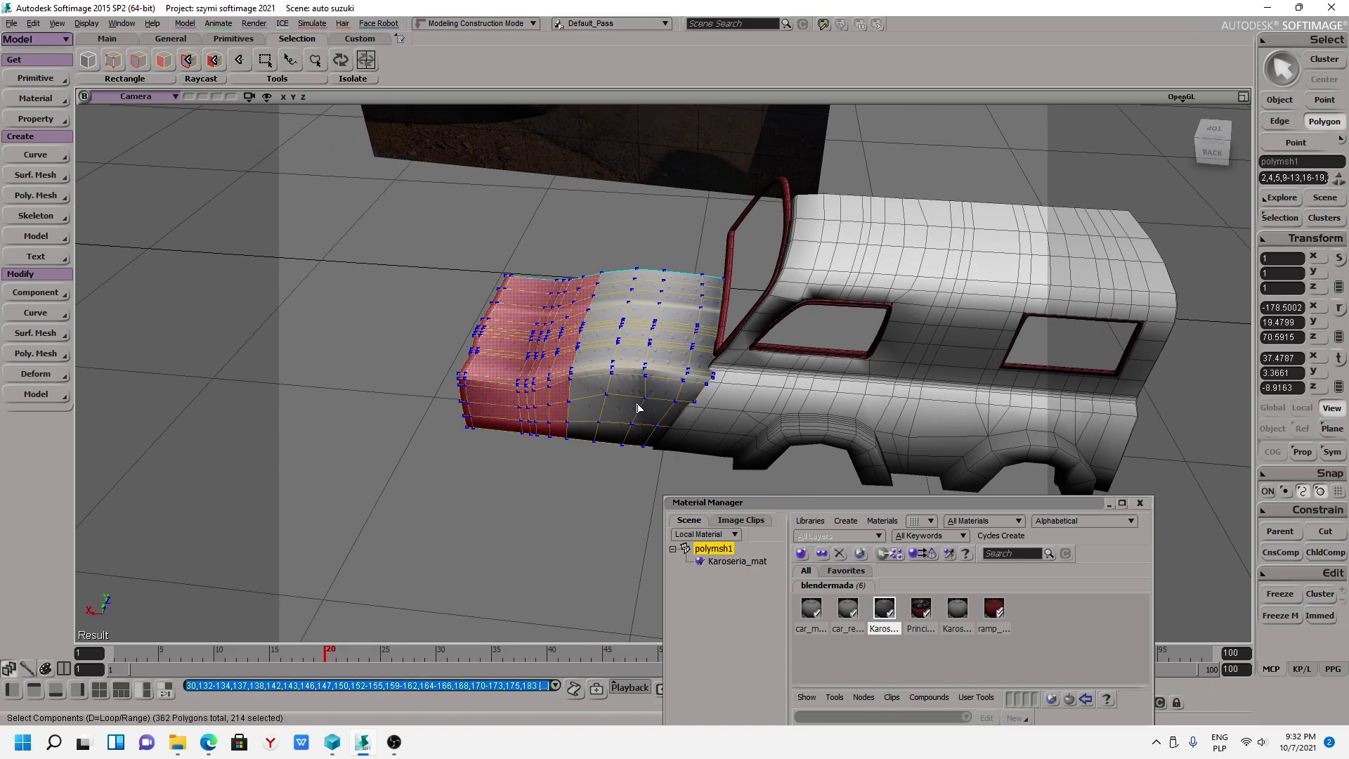
{"action": "key", "text": "plus"}
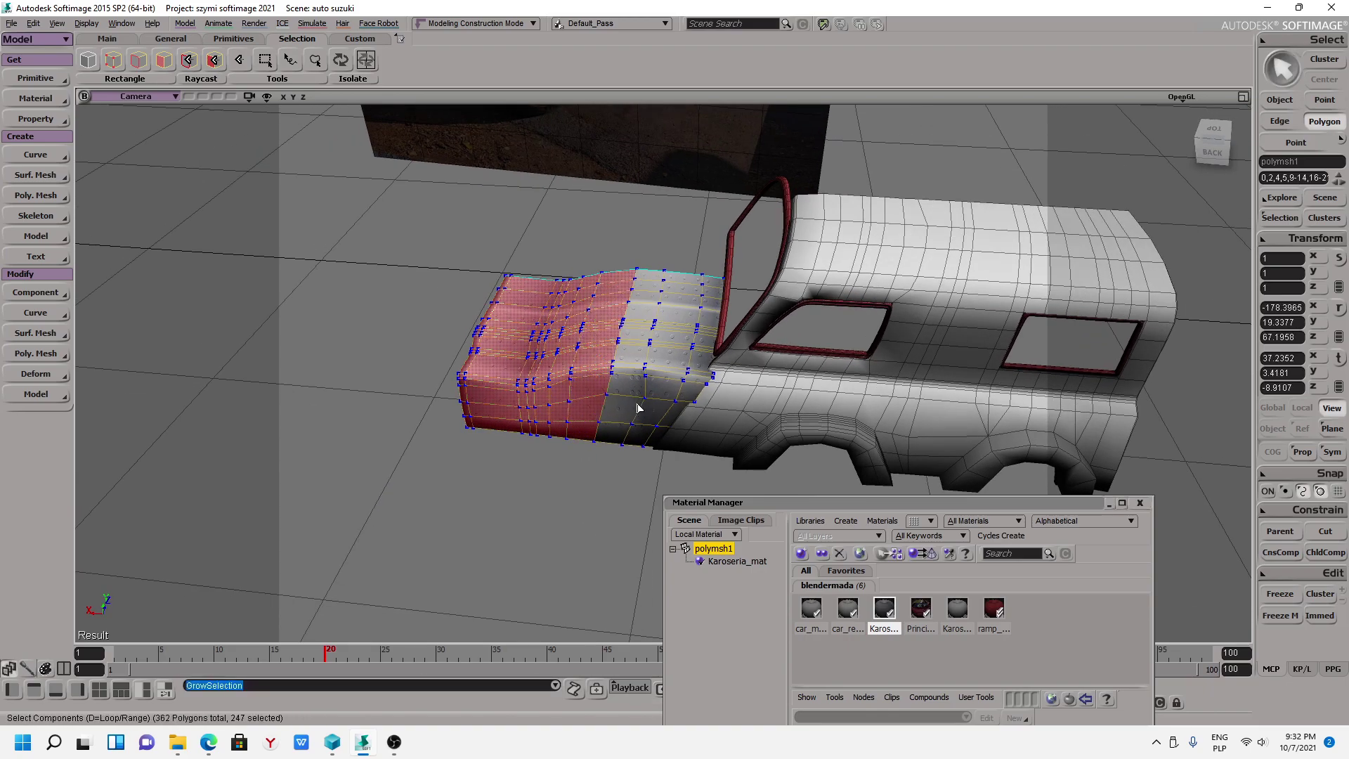
{"action": "key", "text": "ctrl+z"}
{"action": "scroll", "coordinate": [625, 423], "scroll_direction": "up", "scroll_amount": 2}
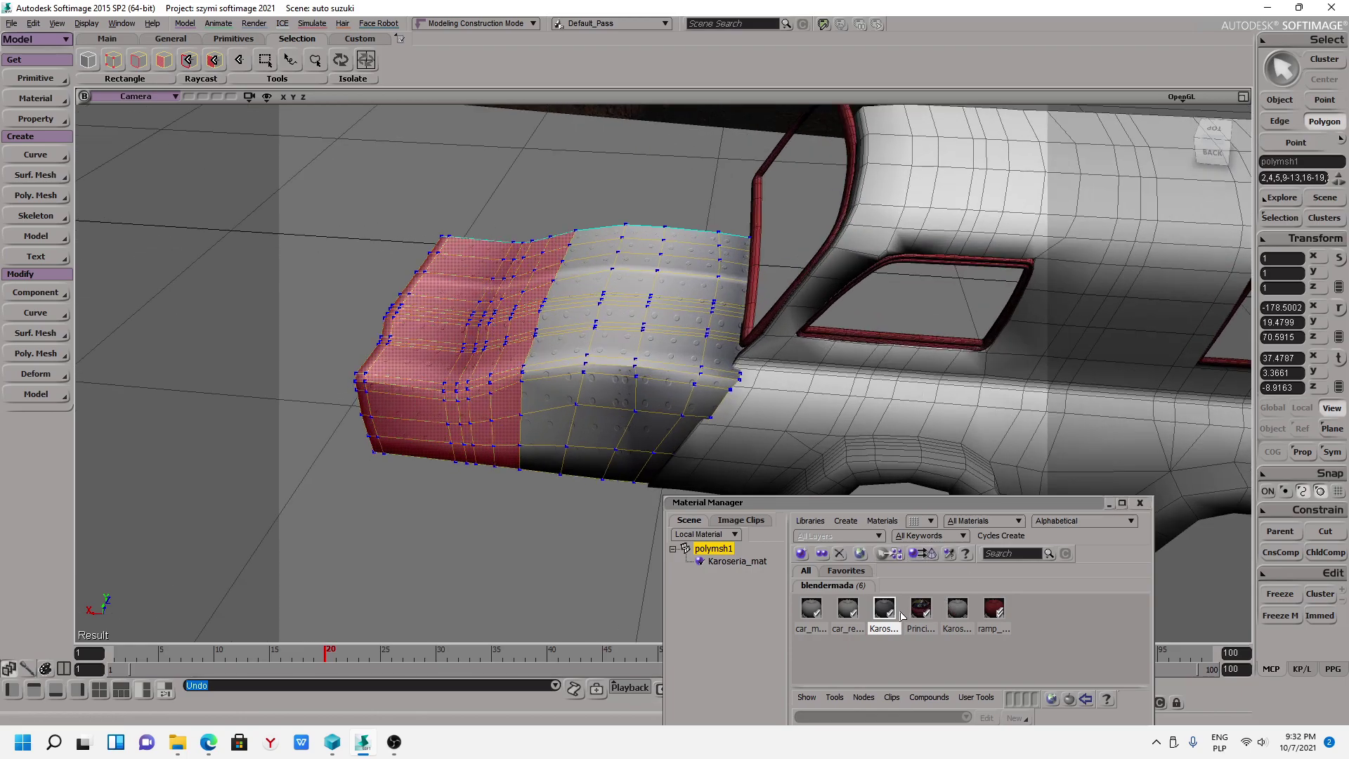
Apply the Karoseria_02 material to the selected front hood polygons.
{"action": "left_click", "coordinate": [957, 609]}
{"action": "left_click", "coordinate": [916, 555]}
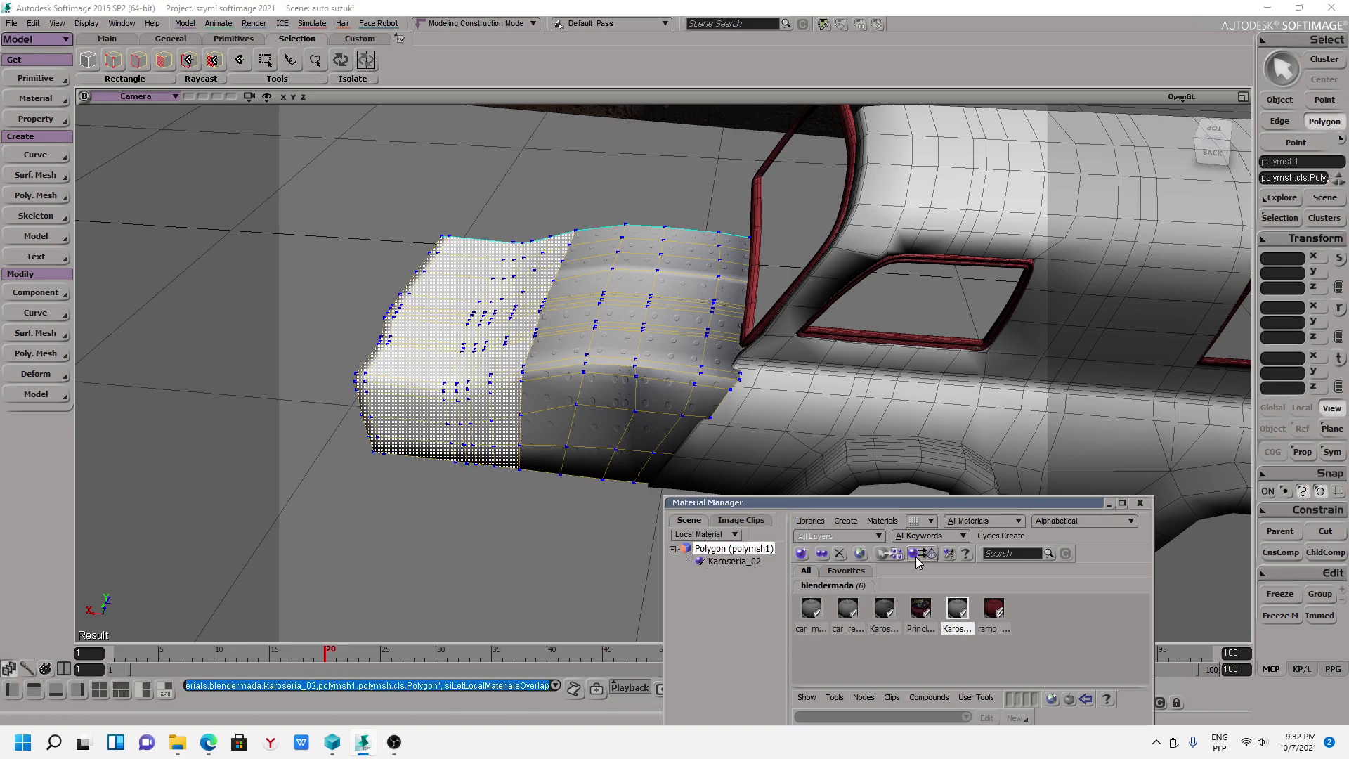
{"action": "right_click_drag", "start_coordinate": [703, 366], "coordinate": [494, 358]}
{"action": "key", "text": "space"}
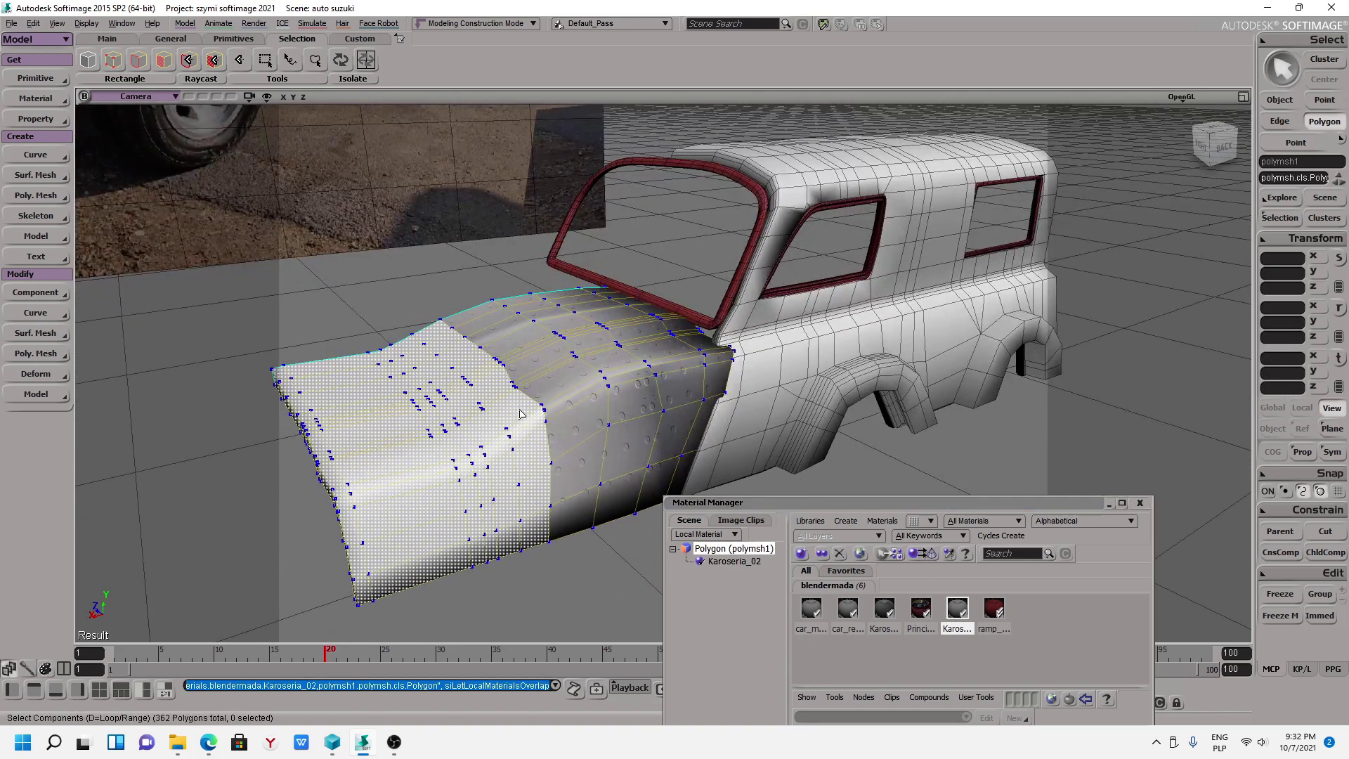
{"action": "scroll", "coordinate": [491, 408], "scroll_direction": "up", "scroll_amount": 2}
{"action": "scroll", "coordinate": [580, 378], "scroll_direction": "up", "scroll_amount": 3}
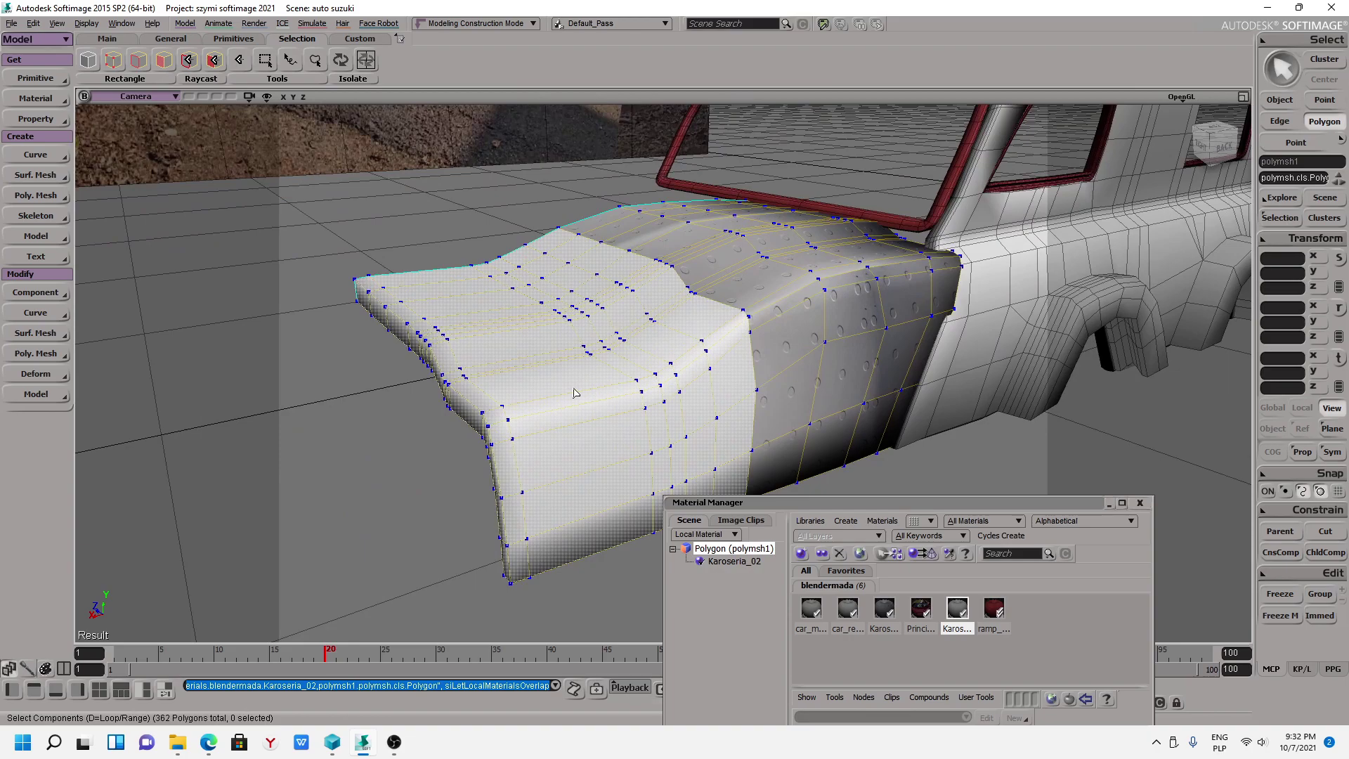
Move the Material Manager panel to reveal Karoseria_02's render tree.
{"action": "key", "text": "v"}
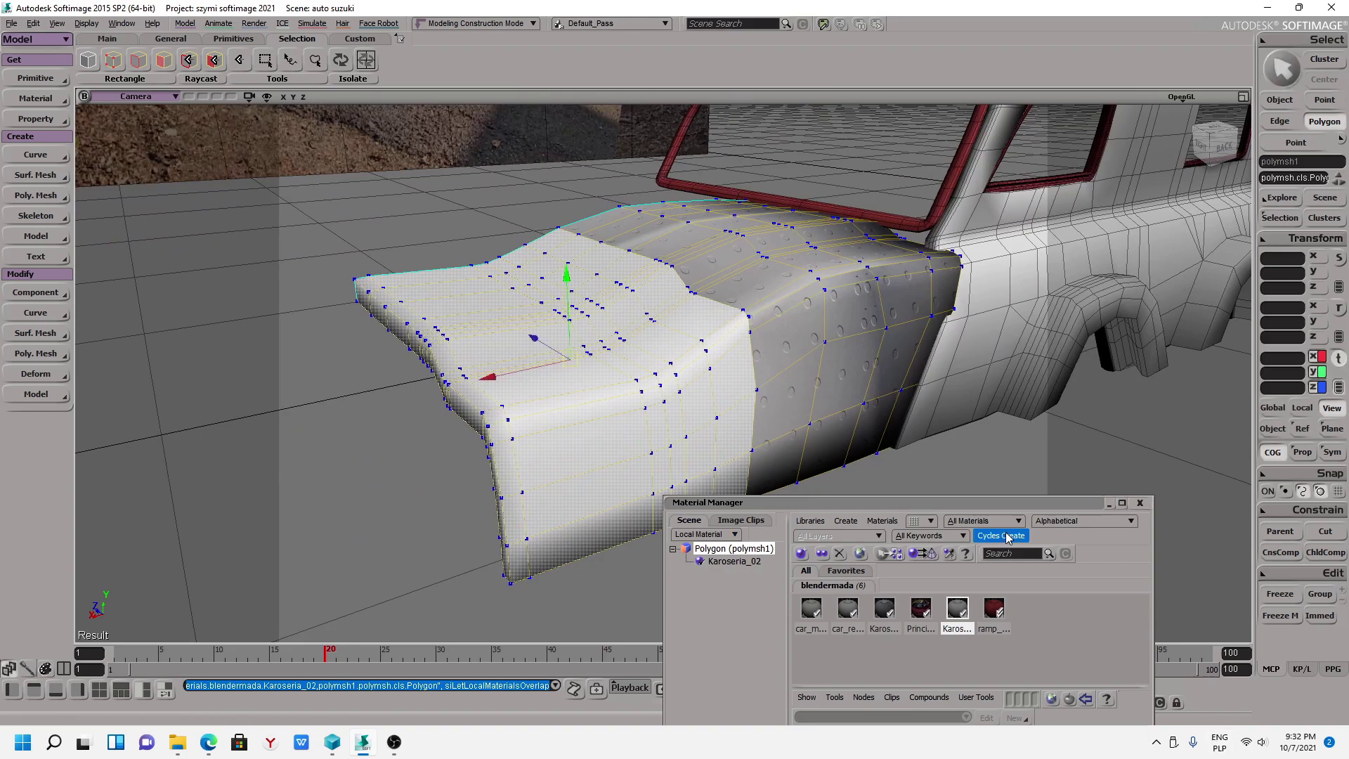
{"action": "scroll", "coordinate": [658, 345], "scroll_direction": "up", "scroll_amount": 1}
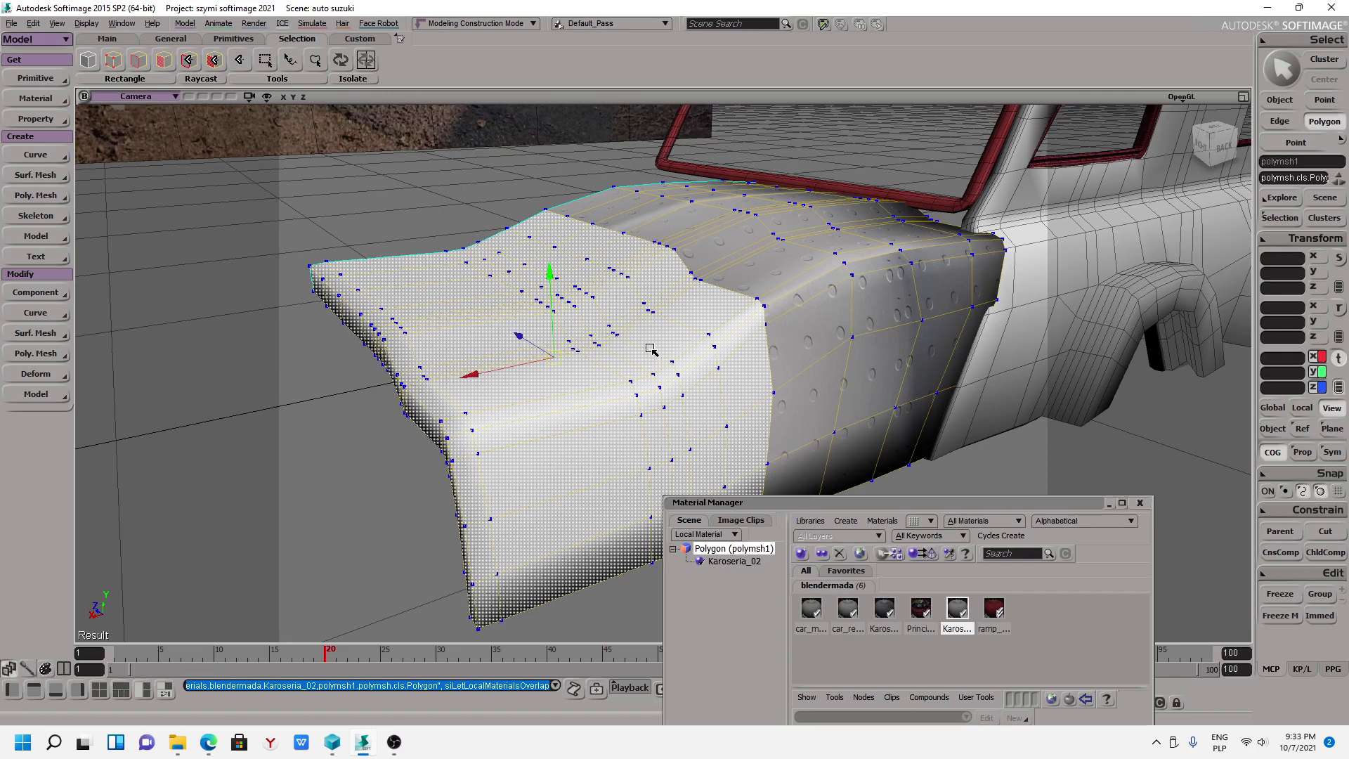
{"action": "scroll", "coordinate": [674, 371], "scroll_direction": "down", "scroll_amount": 1}
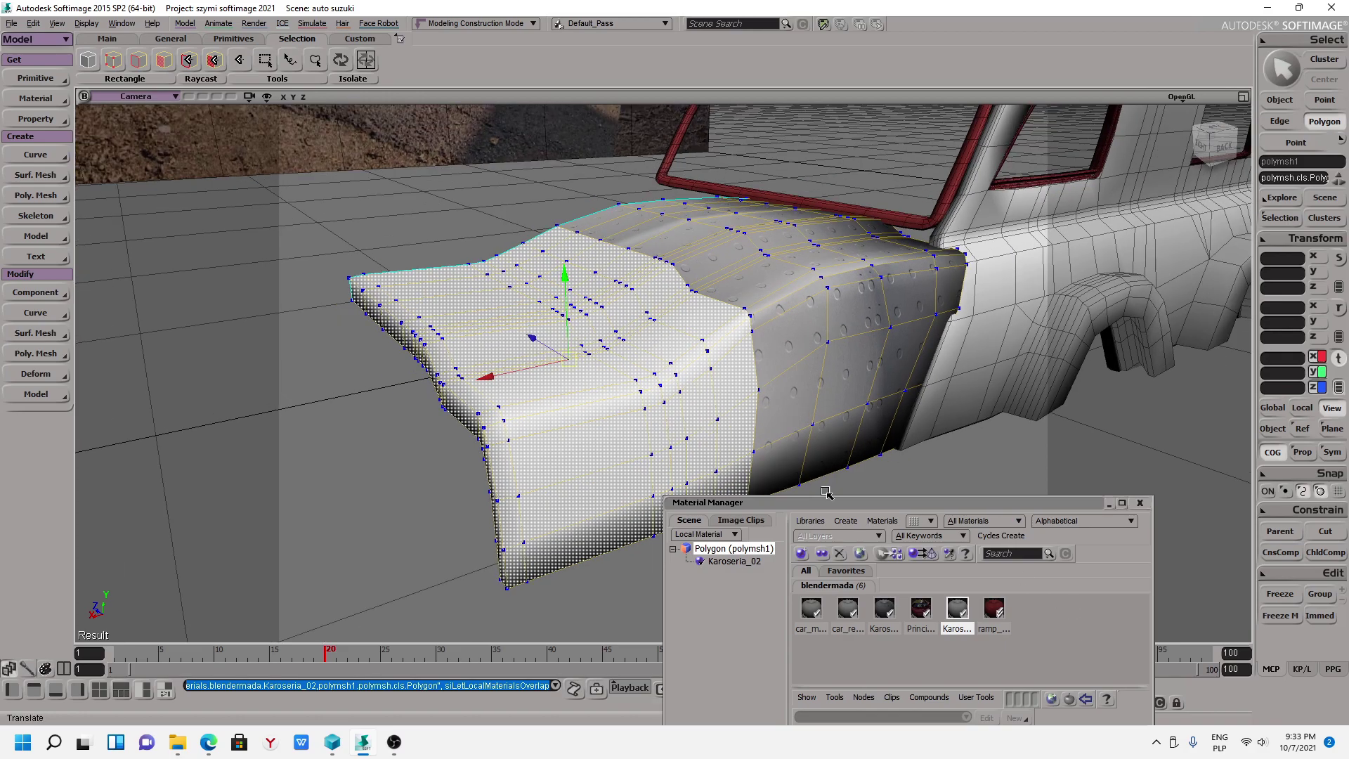
{"action": "left_click_drag", "start_coordinate": [962, 504], "coordinate": [996, 361]}
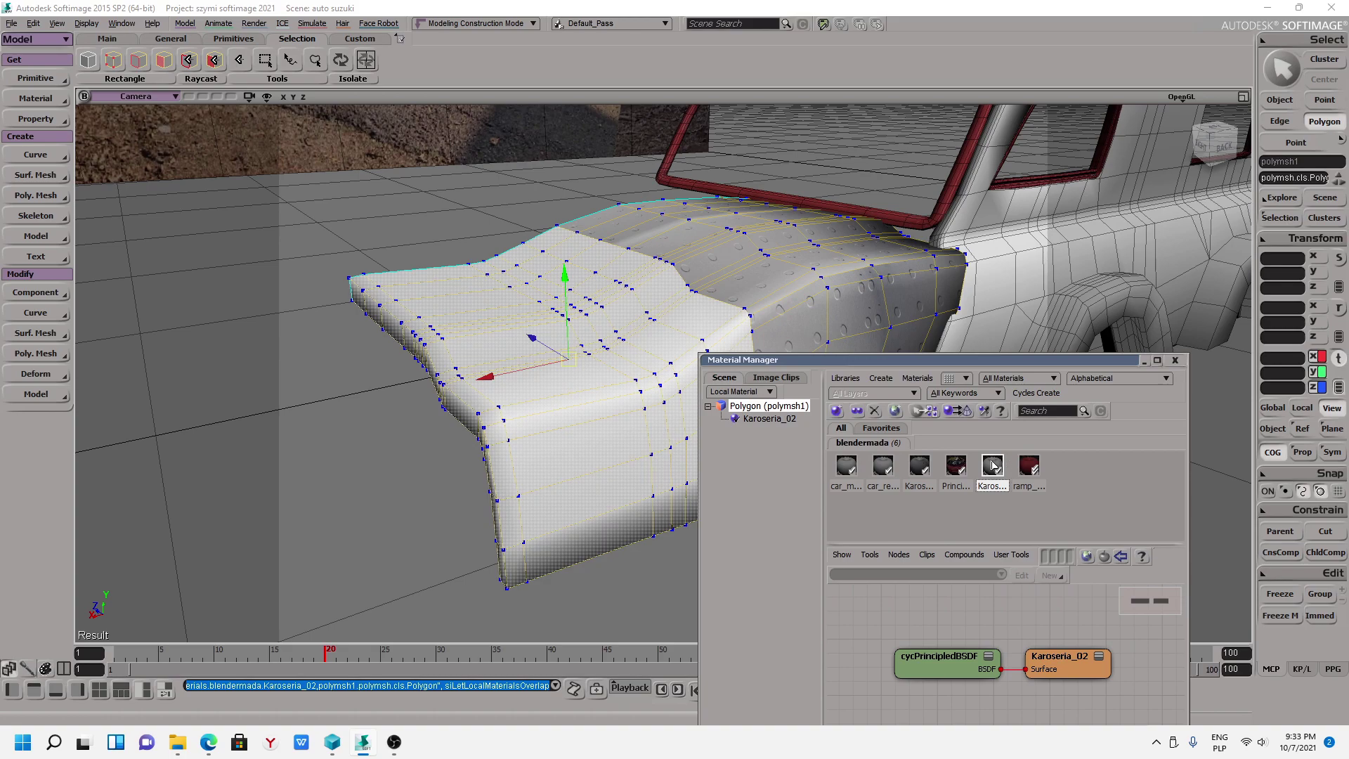
{"action": "double_click", "coordinate": [994, 465]}
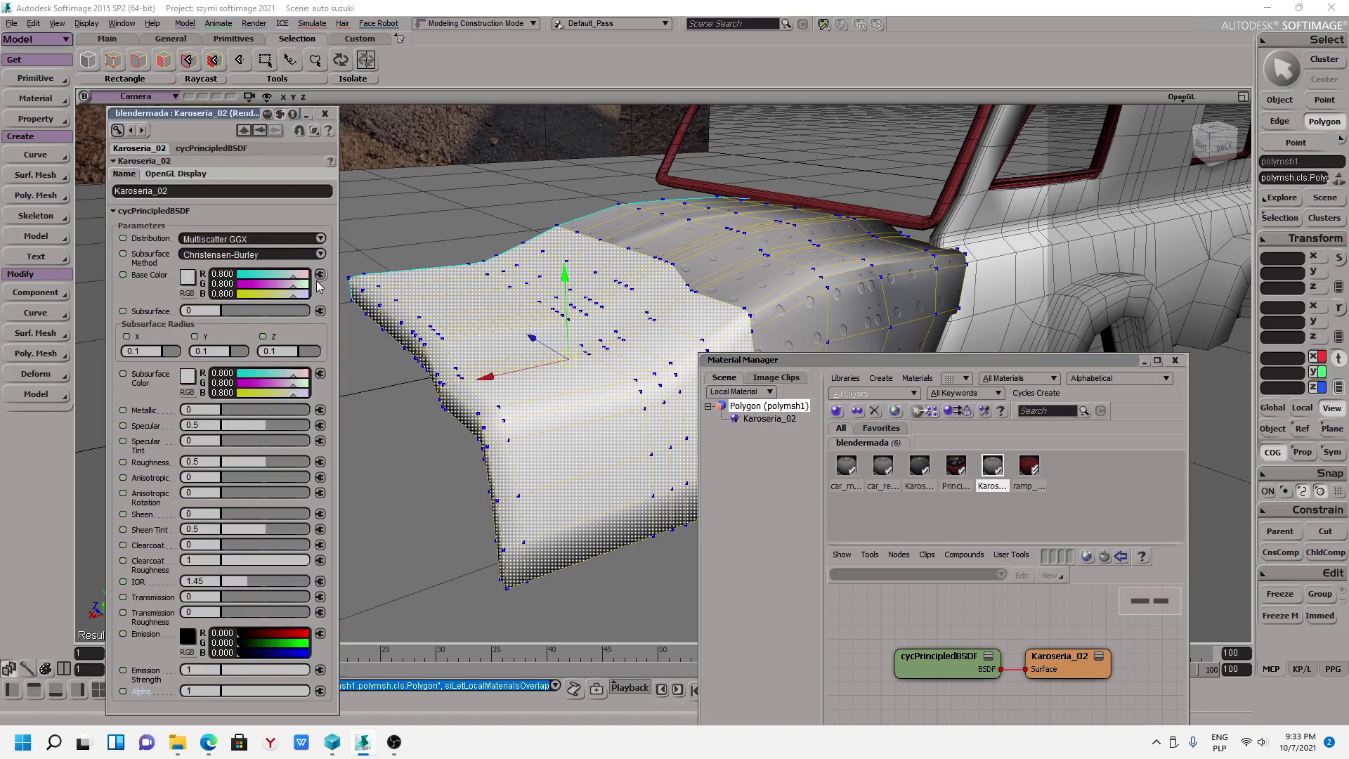
{"action": "left_click", "coordinate": [321, 274]}
{"action": "left_click", "coordinate": [449, 382]}
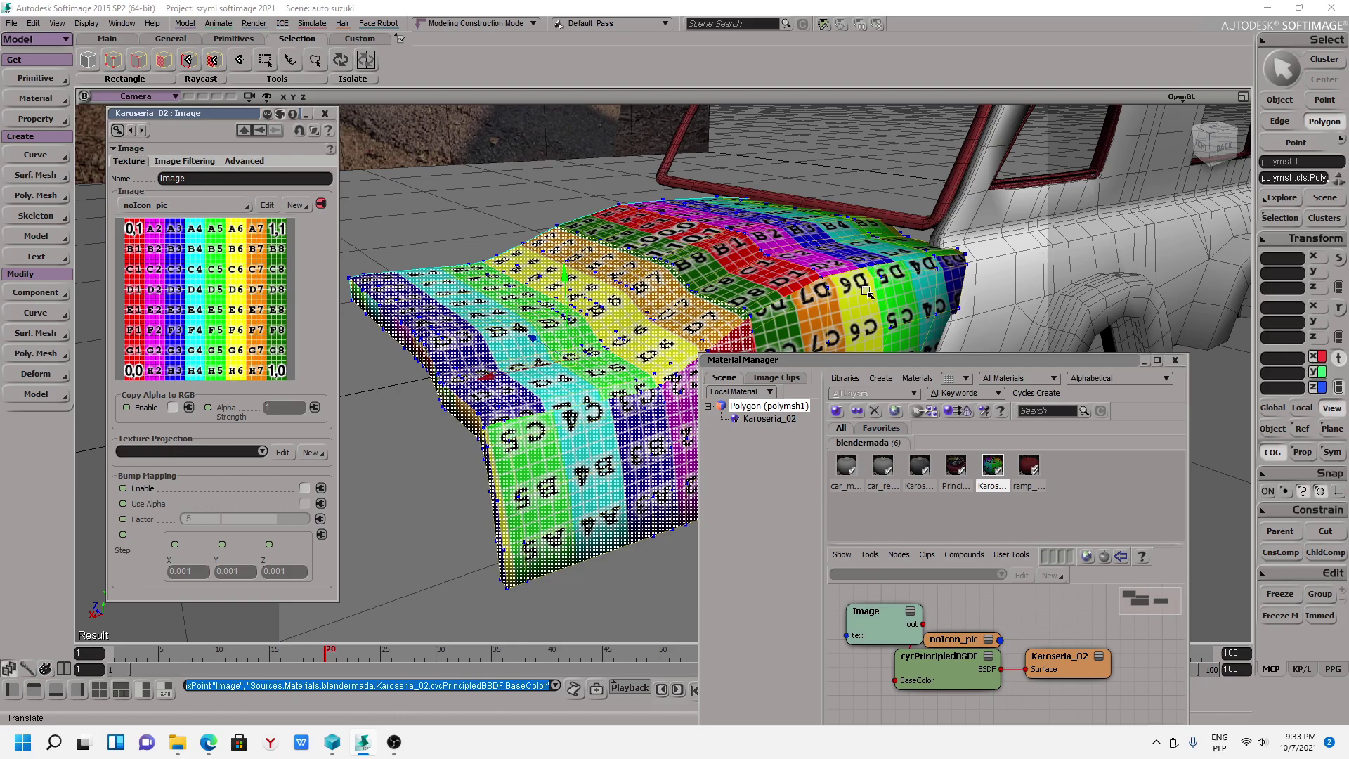
{"action": "mouse_move", "coordinate": [866, 292]}
{"action": "middle_mouse_down"}
{"action": "mouse_move", "coordinate": [843, 309]}
{"action": "mouse_move", "coordinate": [418, 189]}
{"action": "middle_mouse_up"}
{"action": "key", "text": "v"}
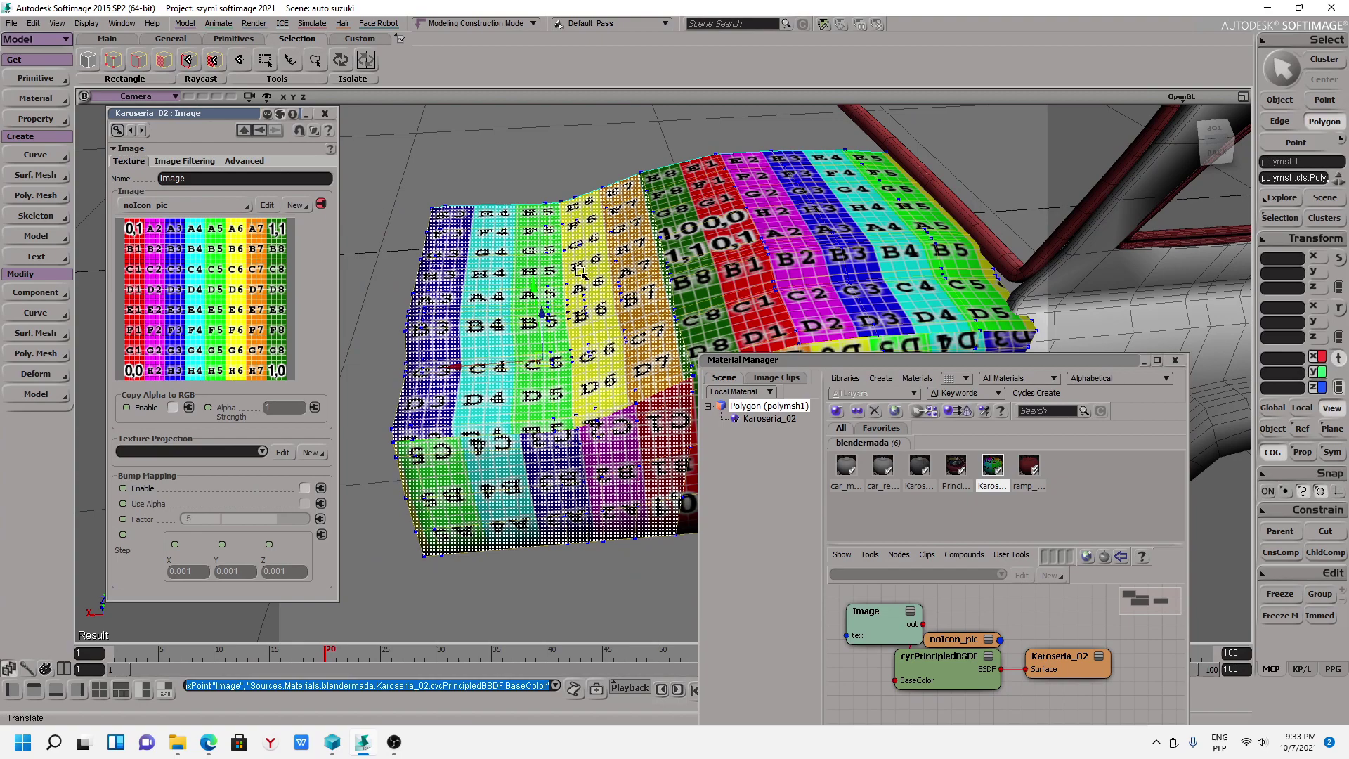
{"action": "key", "text": "ctrl+z"}
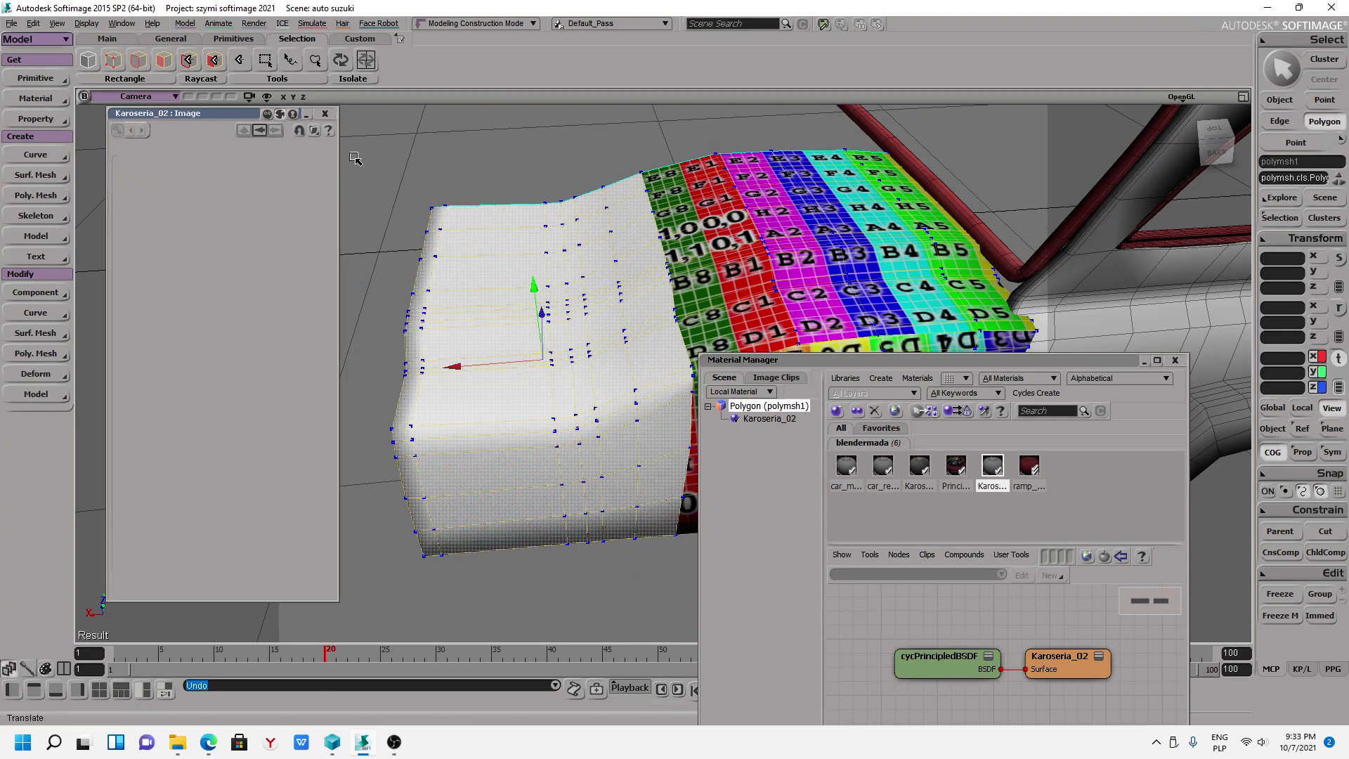
Undo the assignment and reapply Karoseria_02 to the front hood polygons.
{"action": "left_click", "coordinate": [325, 114]}
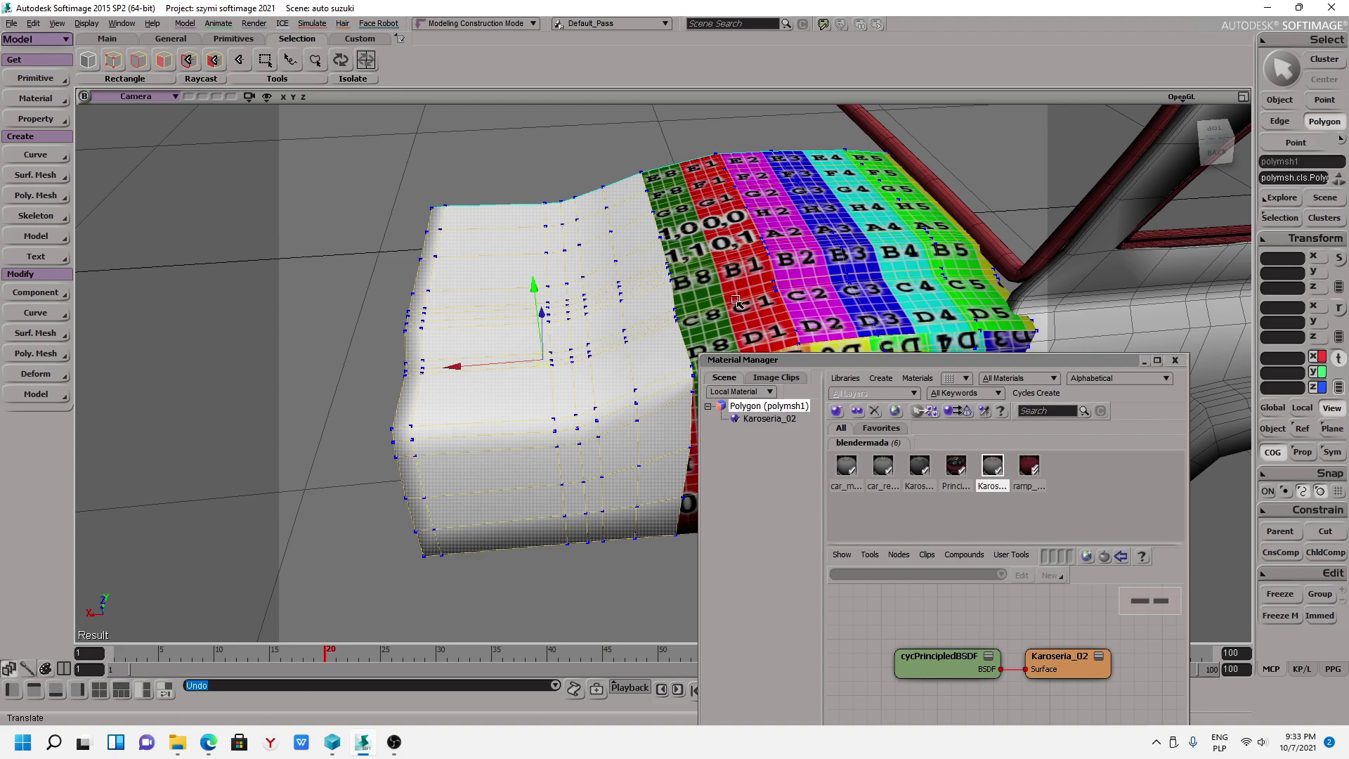
{"action": "left_click_drag", "start_coordinate": [794, 295], "coordinate": [793, 295]}
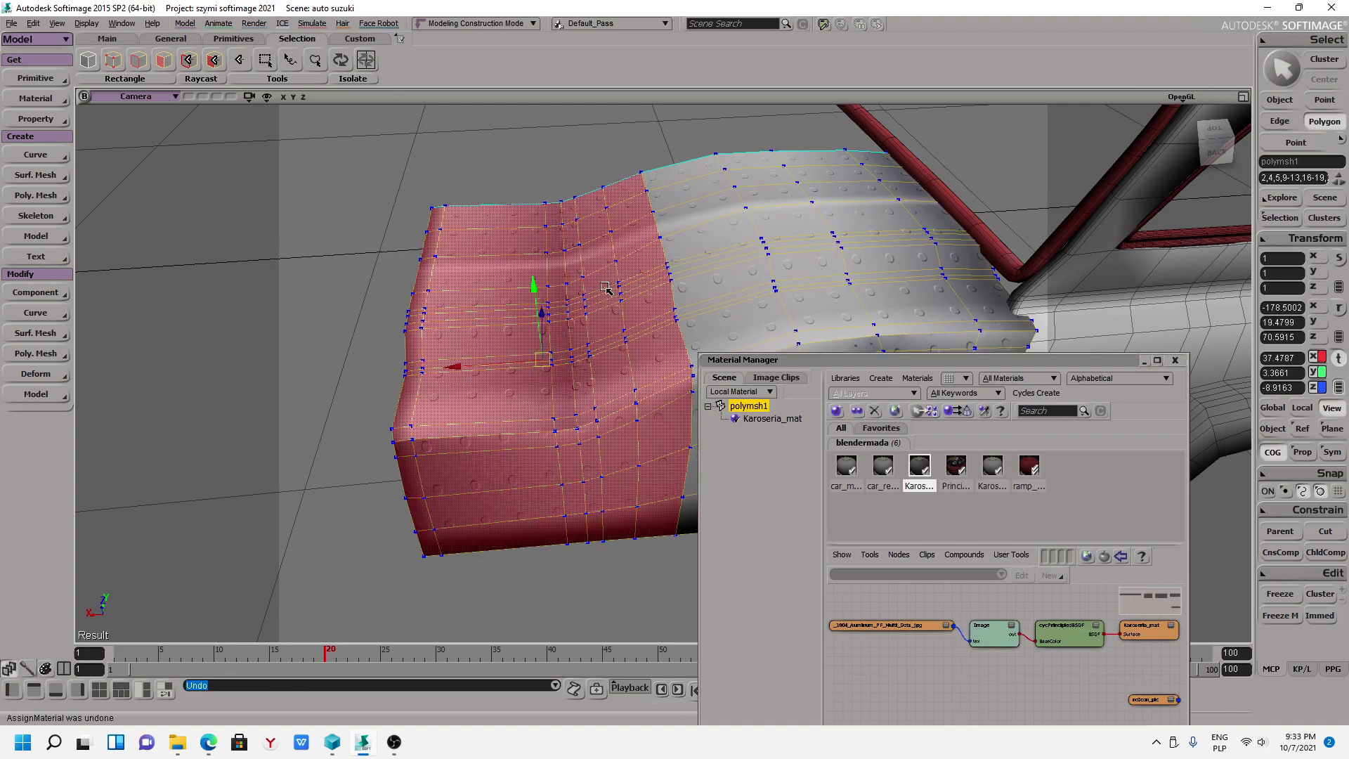
{"action": "key", "text": "s"}
{"action": "mouse_move", "coordinate": [826, 302]}
{"action": "right_mouse_down"}
{"action": "mouse_move", "coordinate": [818, 253]}
{"action": "mouse_move", "coordinate": [815, 281]}
{"action": "right_mouse_up"}
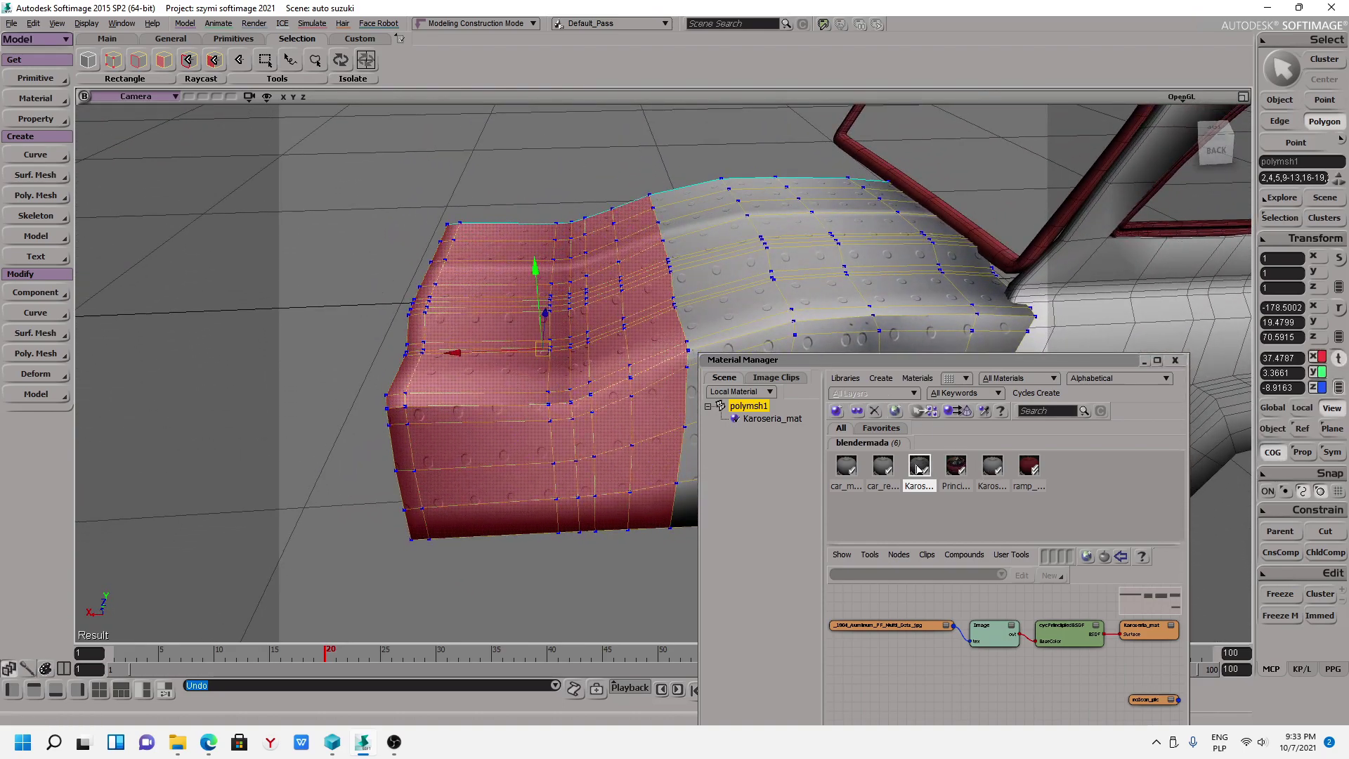
{"action": "left_click", "coordinate": [992, 466]}
{"action": "left_click", "coordinate": [956, 413]}
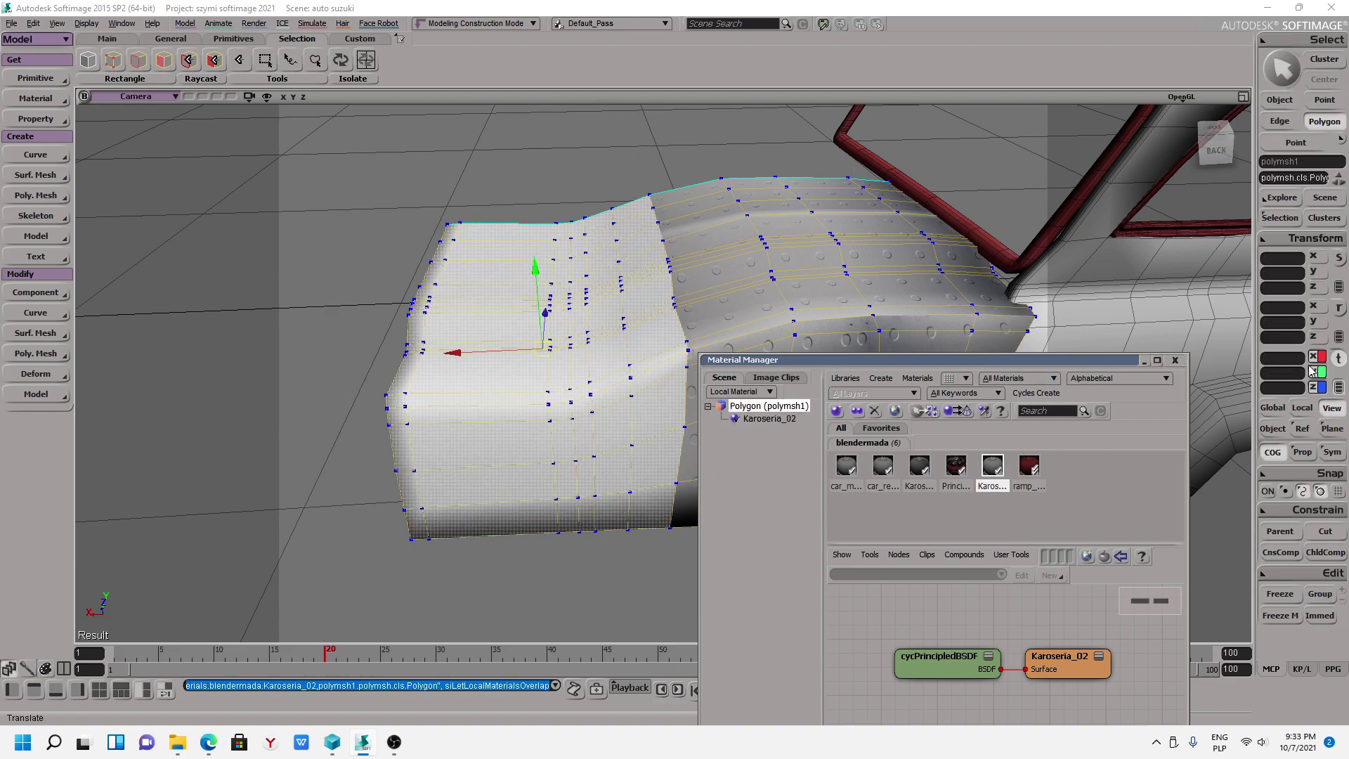
Freeze the hood mesh's modelling history and list its polygon clusters.
{"action": "left_click", "coordinate": [1279, 594]}
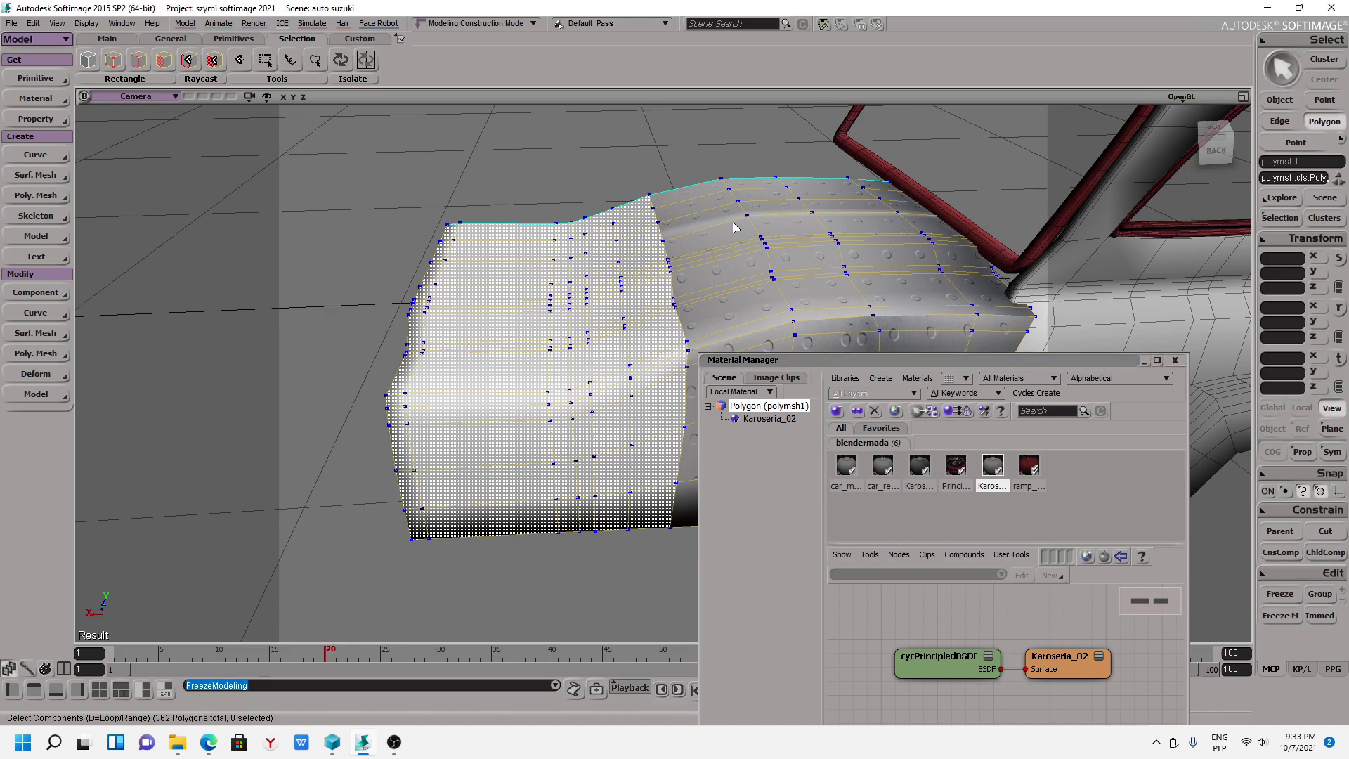
{"action": "key", "text": "v"}
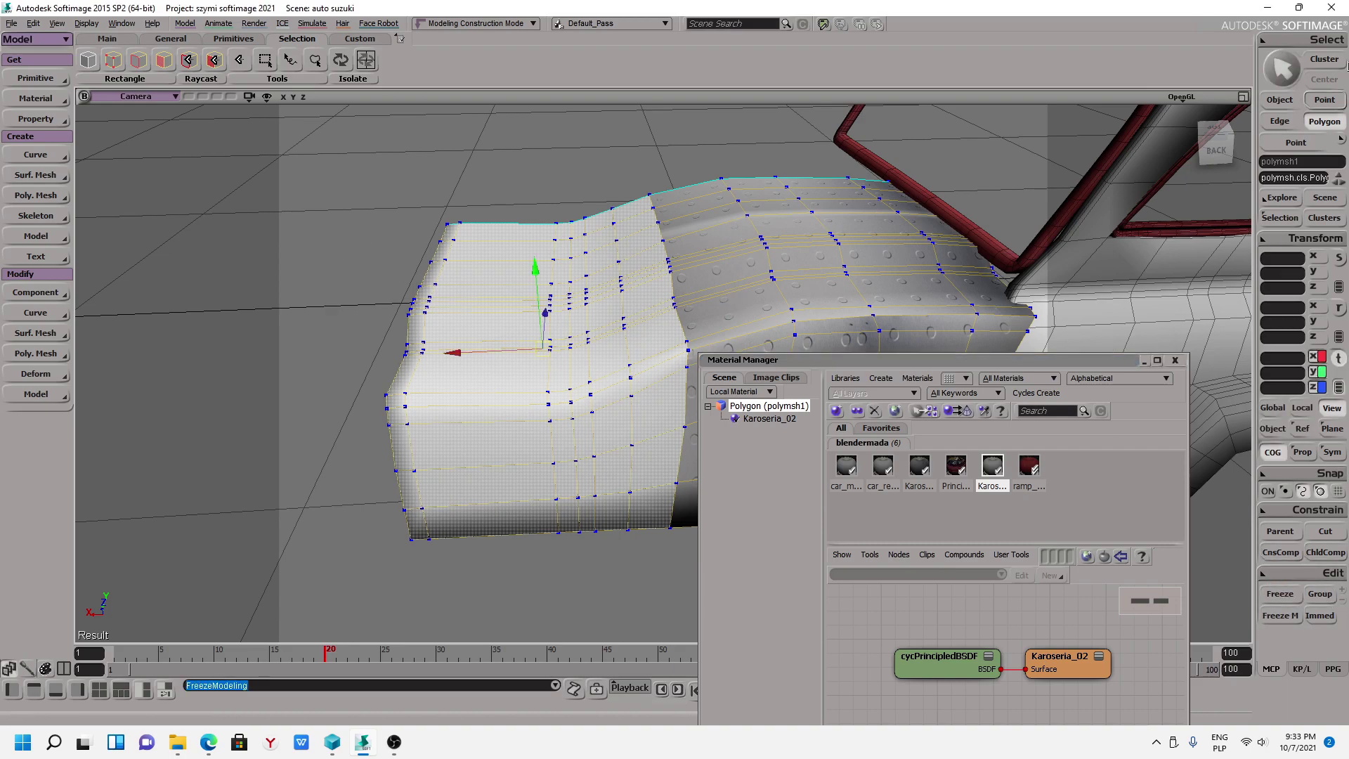
{"action": "left_click", "coordinate": [1325, 218]}
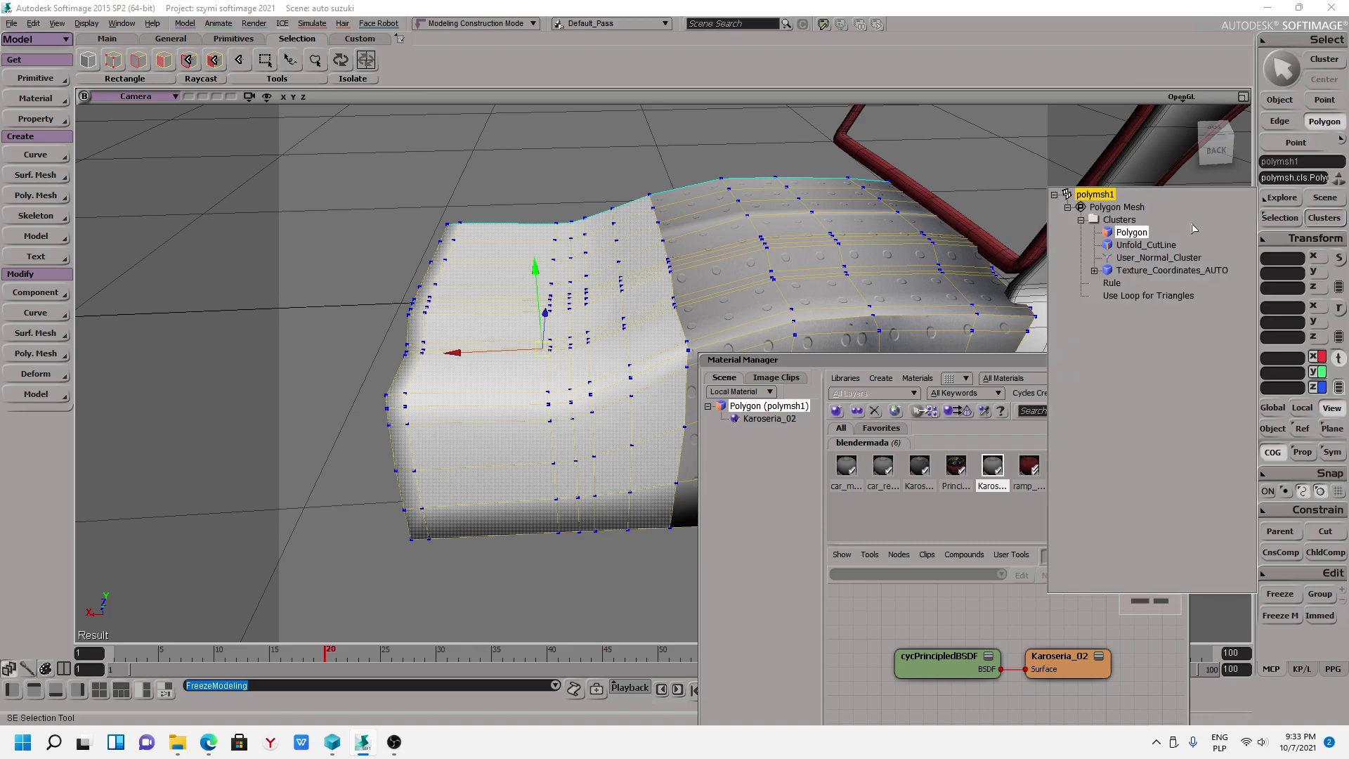
Pick the Polygon cluster, rename the cycPrincipledBSDF node karoseria_02, and open Karoseria_02's properties.
{"action": "left_click", "coordinate": [1132, 233]}
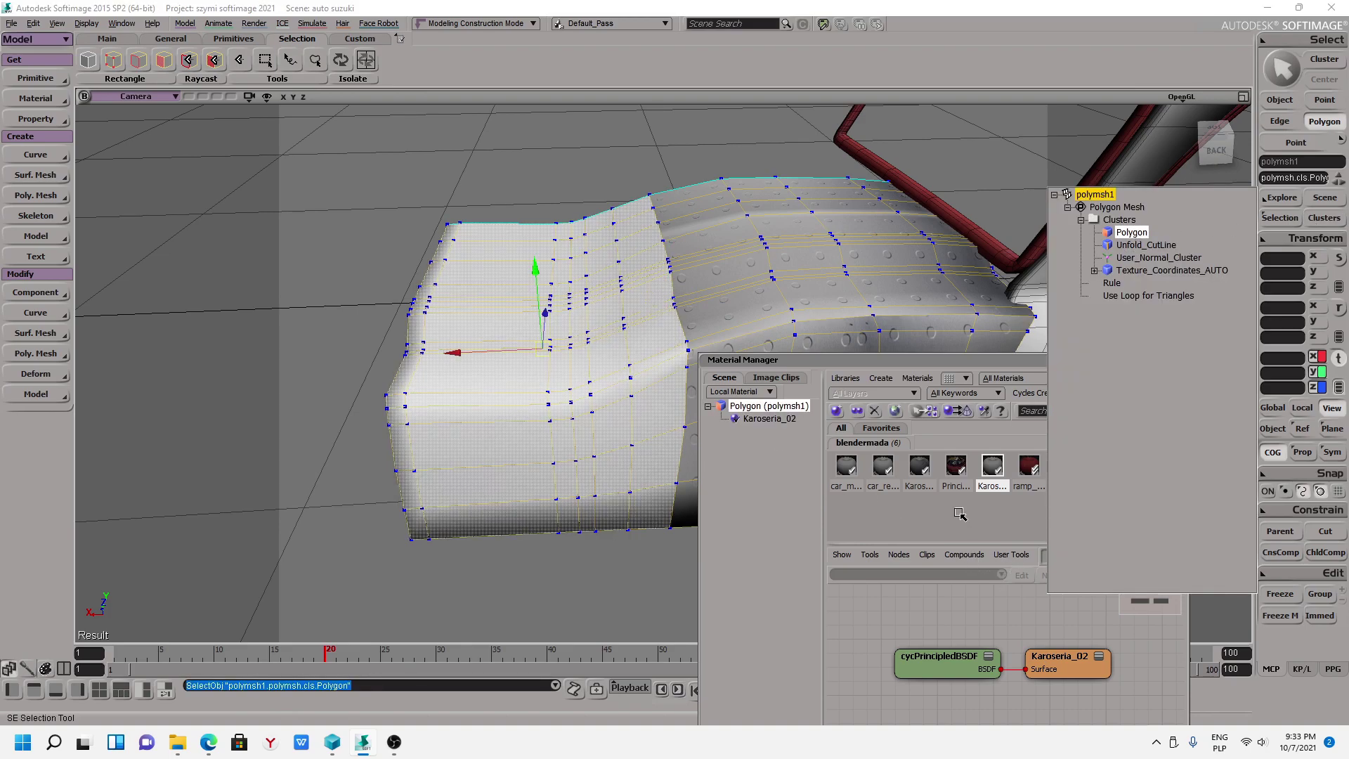
{"action": "left_click", "coordinate": [823, 362]}
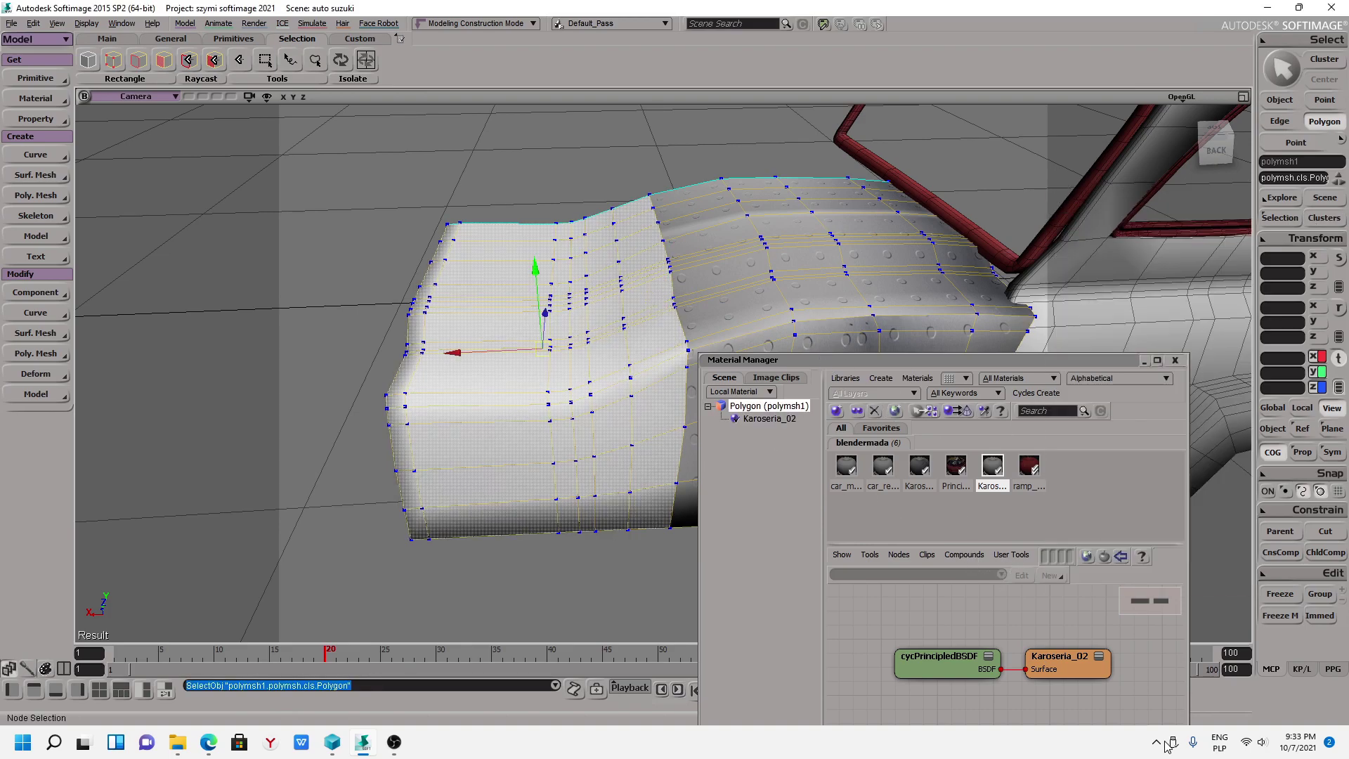
{"action": "left_click", "coordinate": [952, 663]}
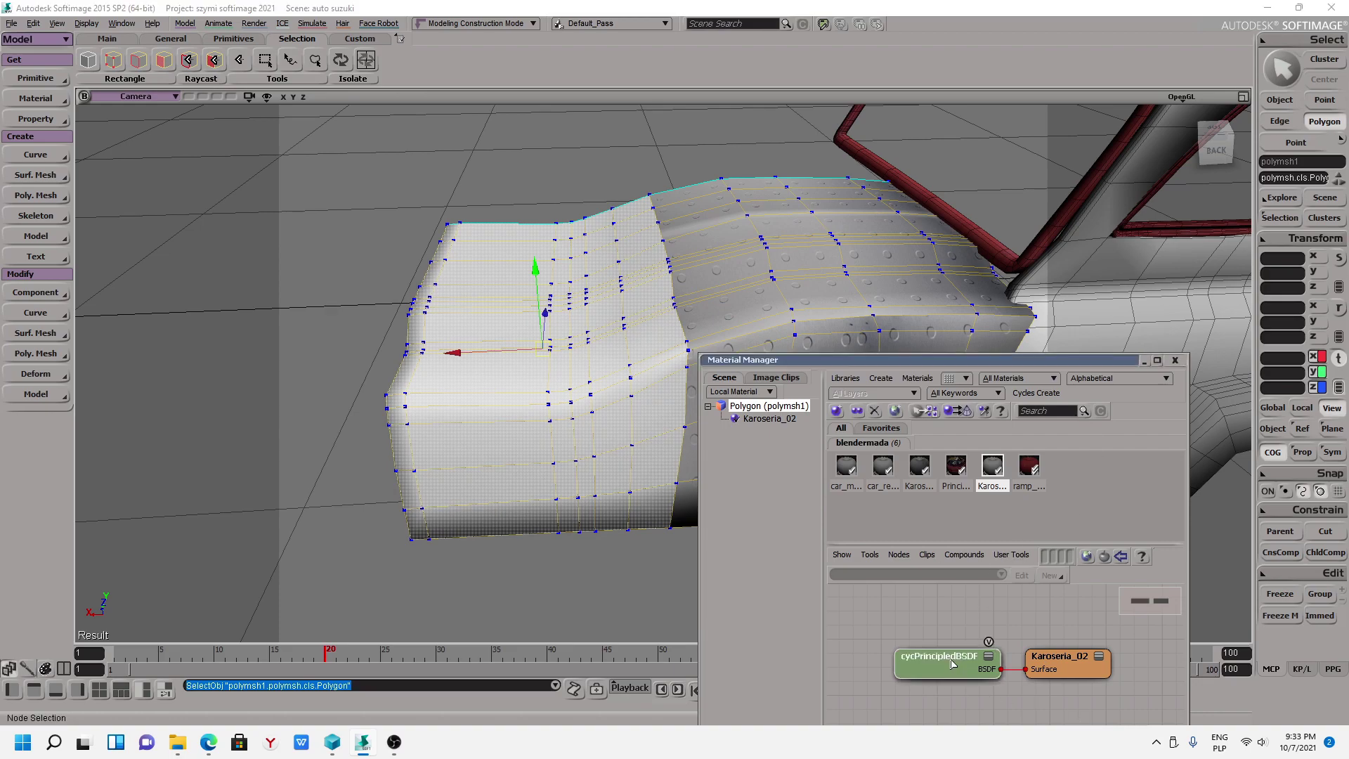
{"action": "double_click", "coordinate": [951, 660]}
{"action": "key", "text": "BackSpace"}
{"action": "type", "text": "a_02"}
{"action": "key", "text": "Return"}
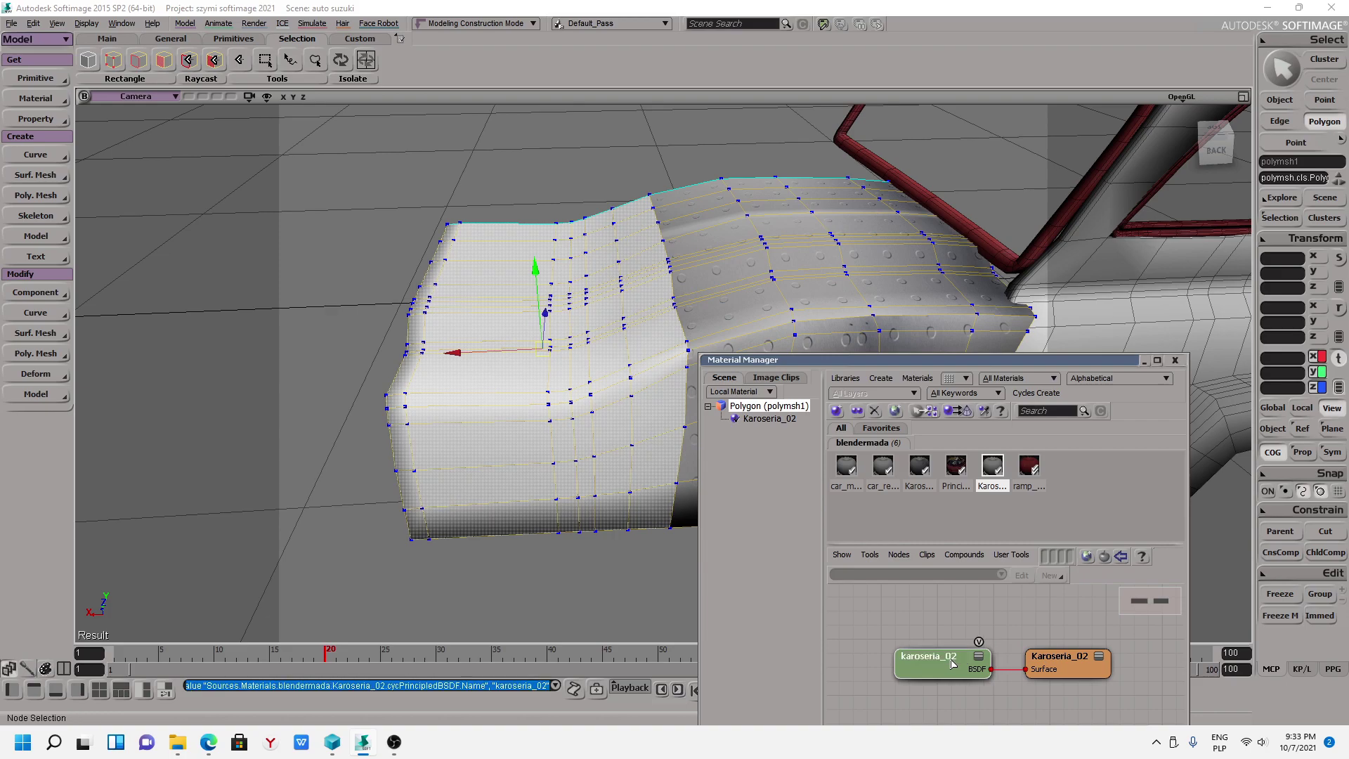
{"action": "double_click", "coordinate": [991, 465]}
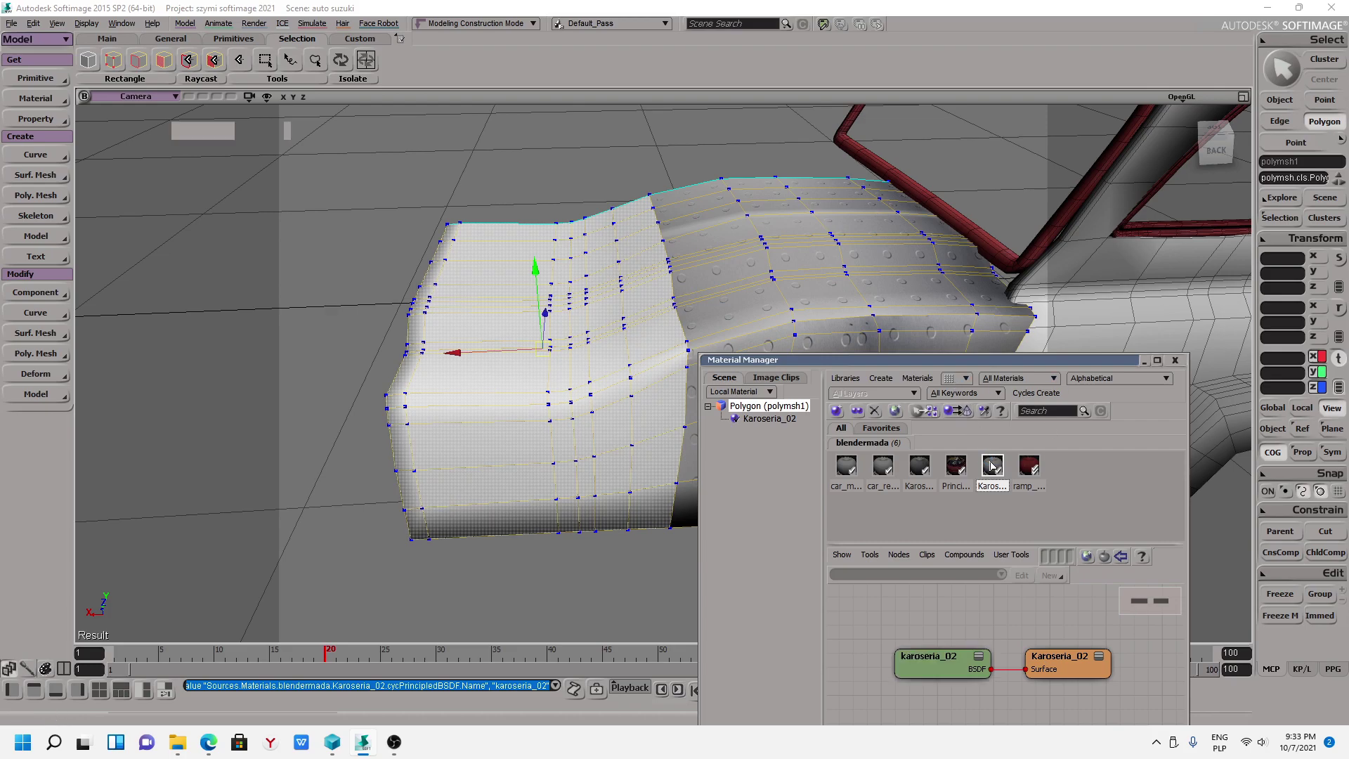
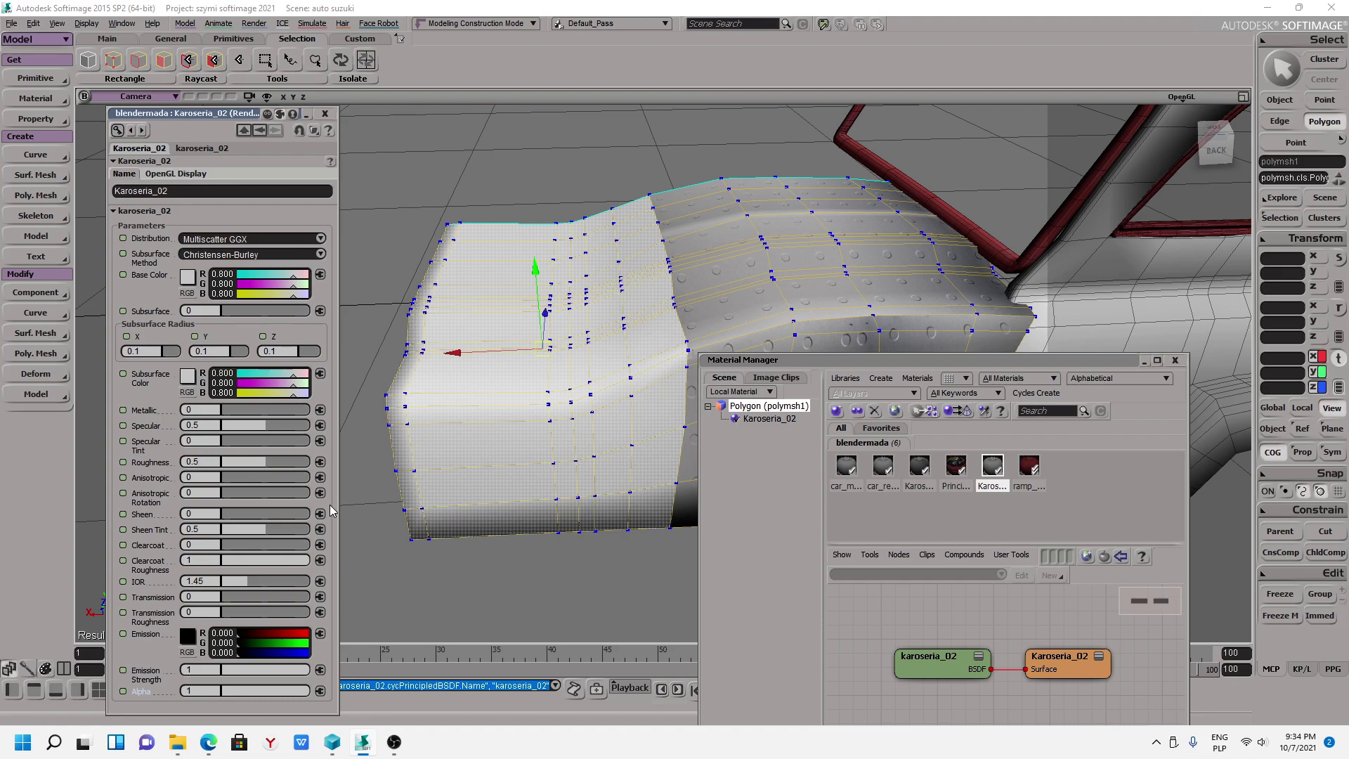
Connect the bike red metal 2.jpg image to Karoseria_02's Base Color as a new image clip.
{"action": "left_click", "coordinate": [321, 274]}
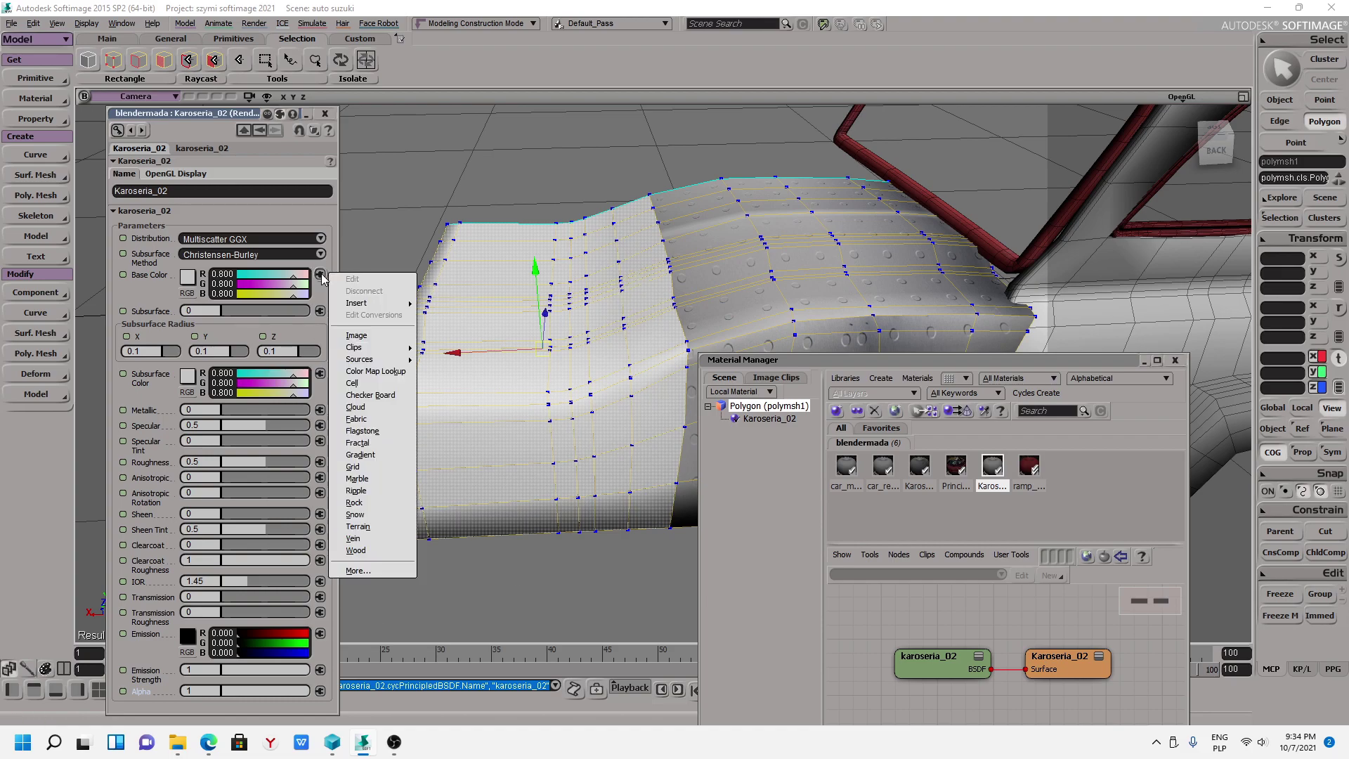
{"action": "left_click", "coordinate": [356, 336]}
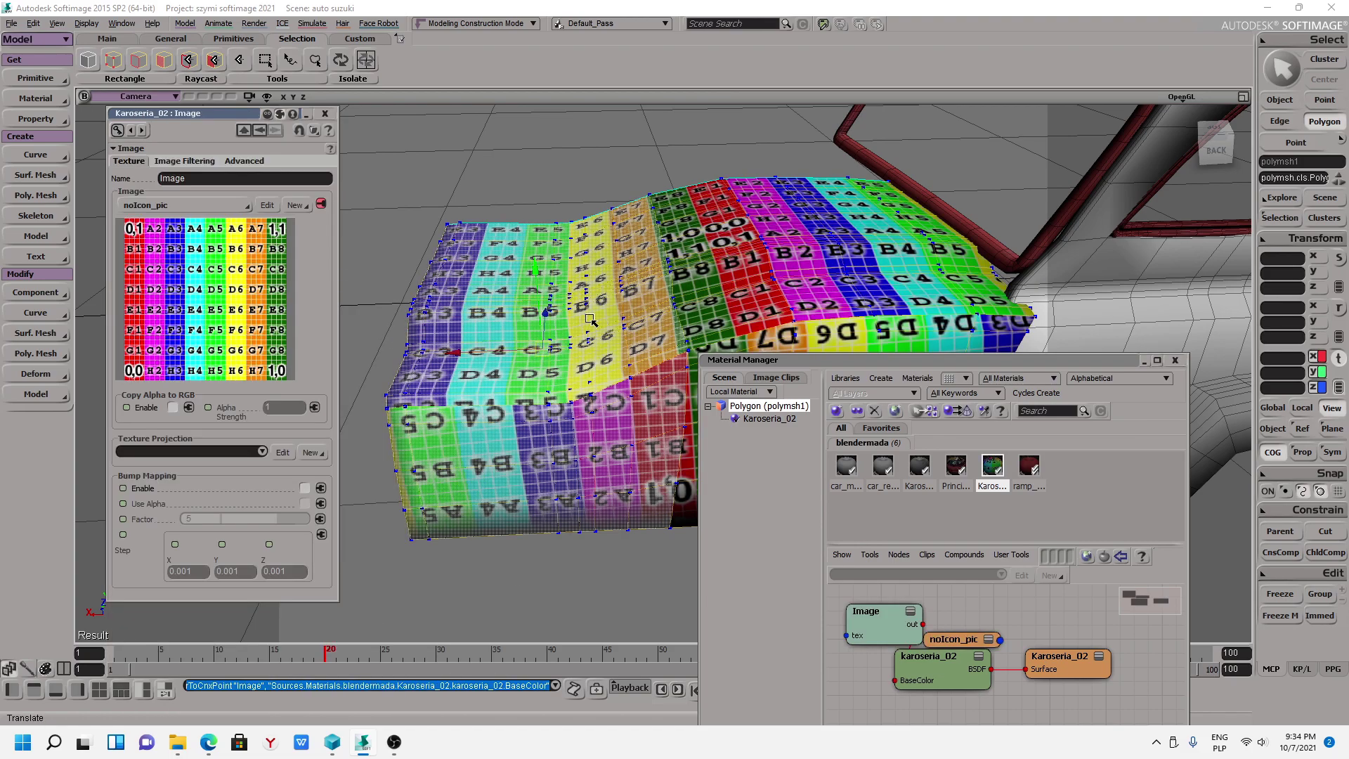
{"action": "left_click", "coordinate": [294, 209]}
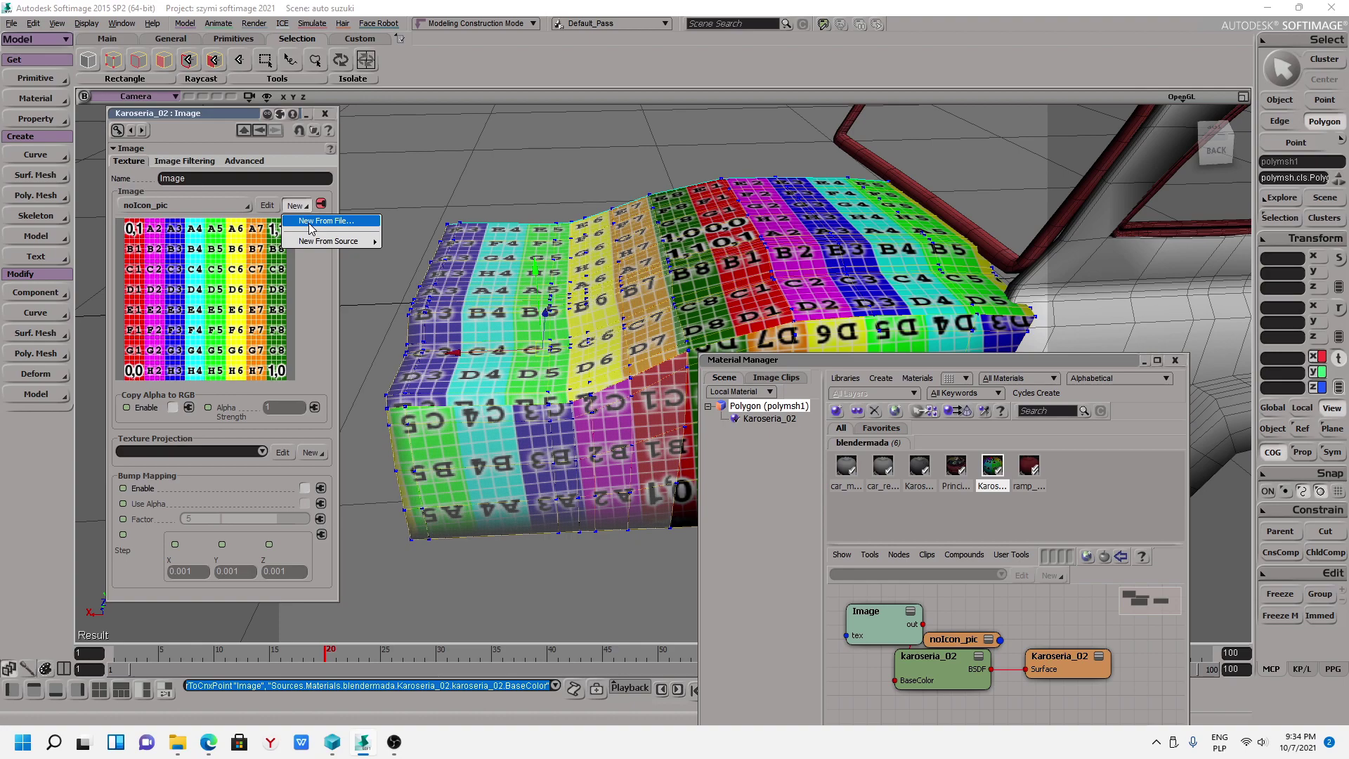
{"action": "mouse_move", "coordinate": [327, 242]}
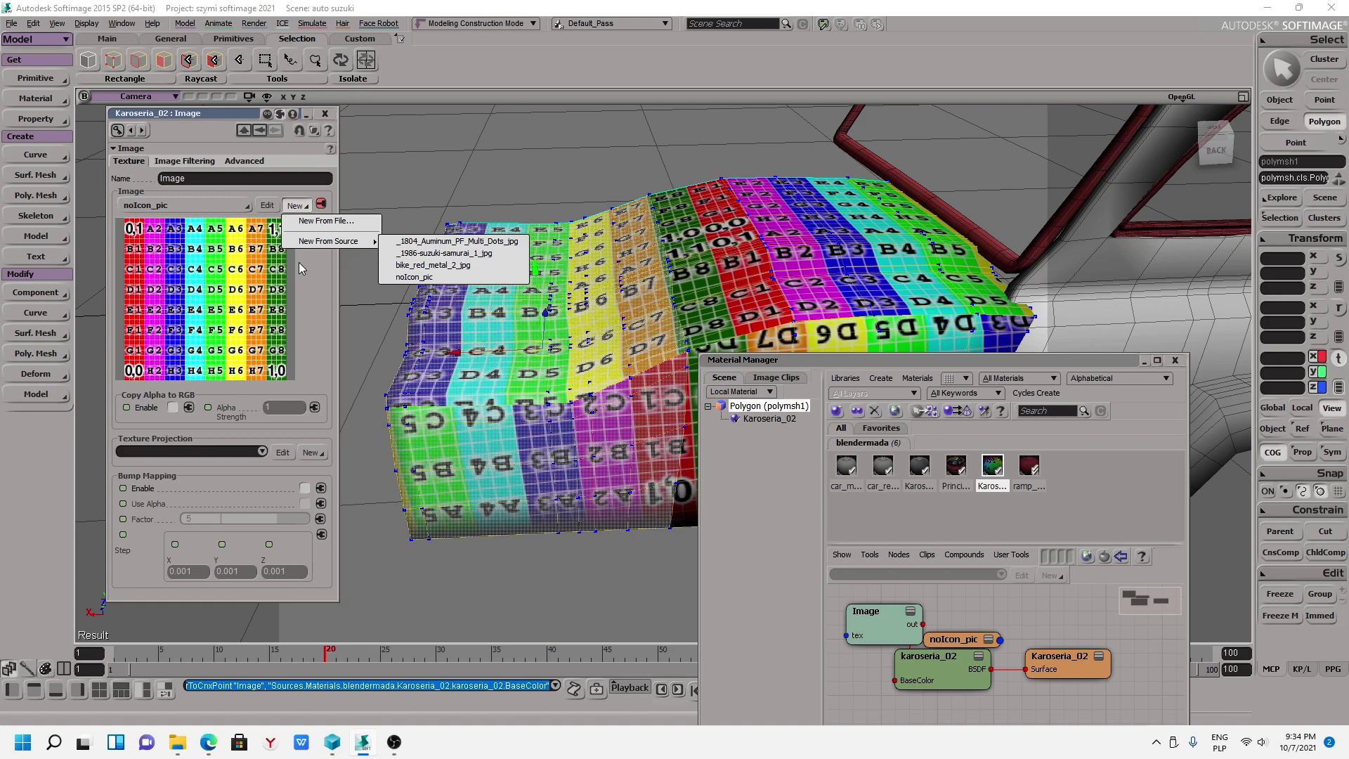
{"action": "left_click", "coordinate": [320, 222]}
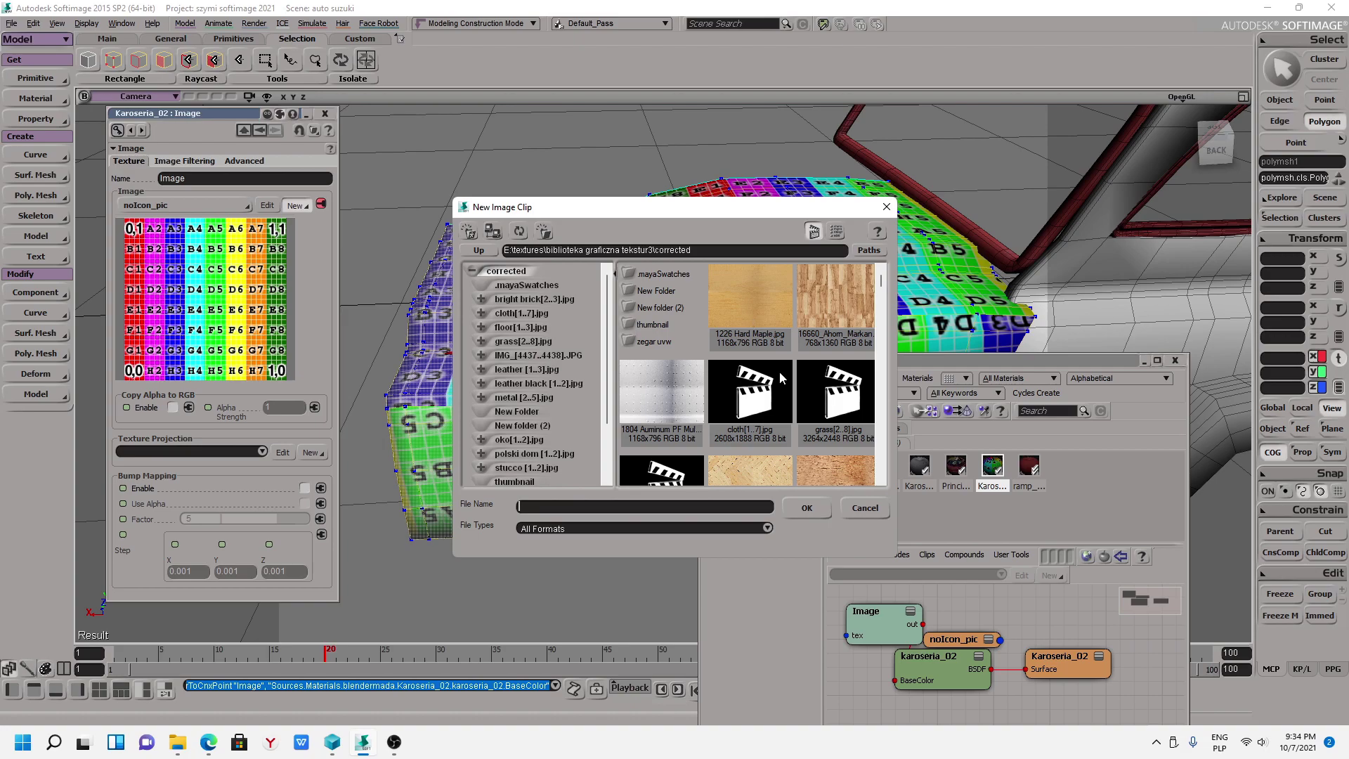
{"action": "left_click", "coordinate": [762, 310]}
{"action": "scroll", "coordinate": [878, 292], "scroll_direction": "down", "scroll_amount": 1}
{"action": "scroll", "coordinate": [883, 293], "scroll_direction": "down", "scroll_amount": 1}
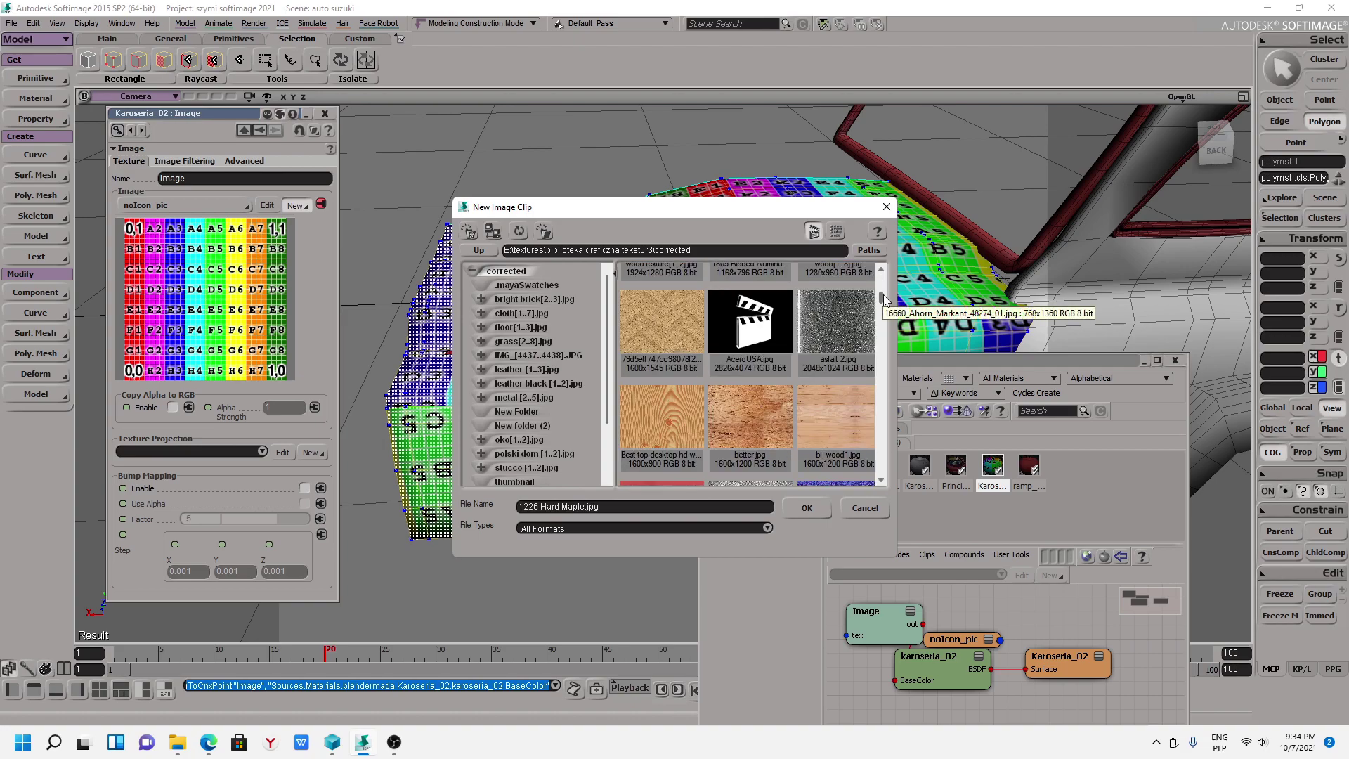
{"action": "scroll", "coordinate": [883, 297], "scroll_direction": "down", "scroll_amount": 1}
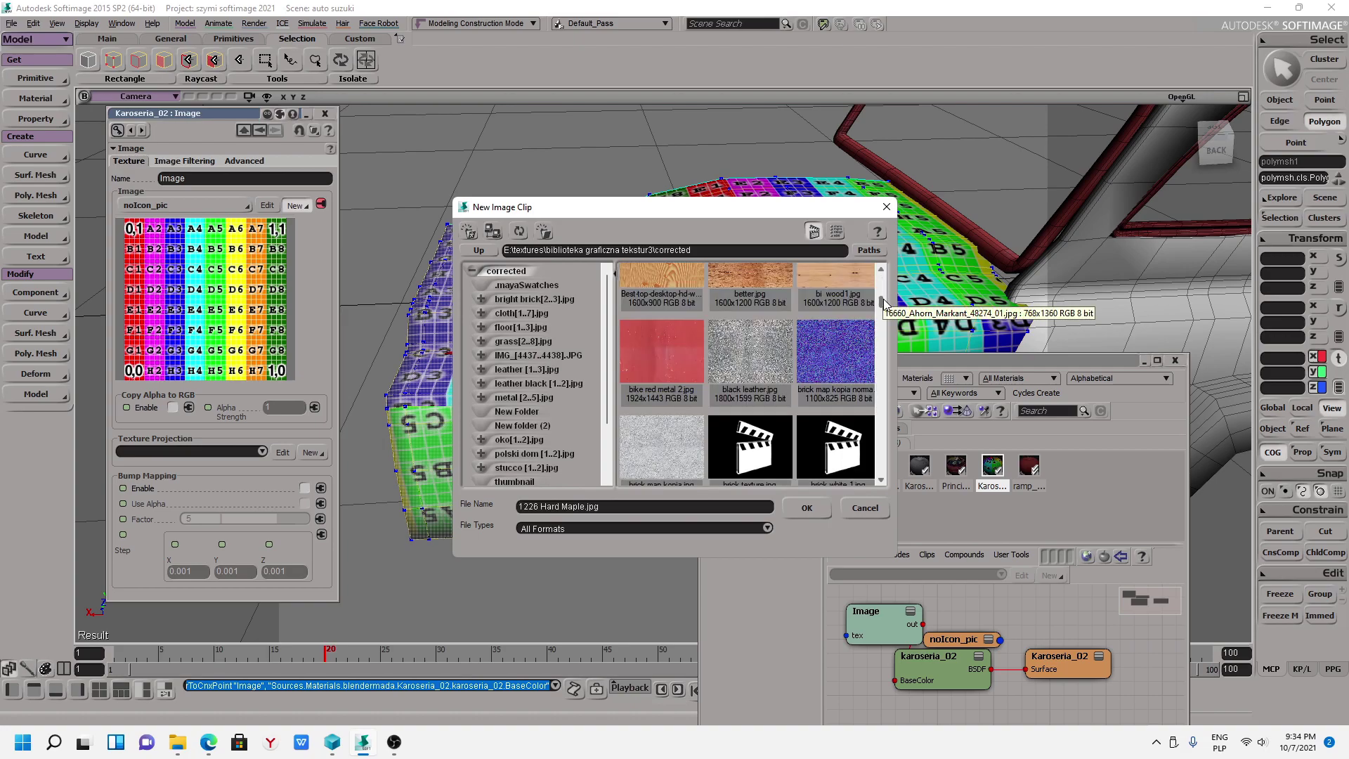
{"action": "left_click", "coordinate": [695, 355]}
{"action": "left_click", "coordinate": [806, 507]}
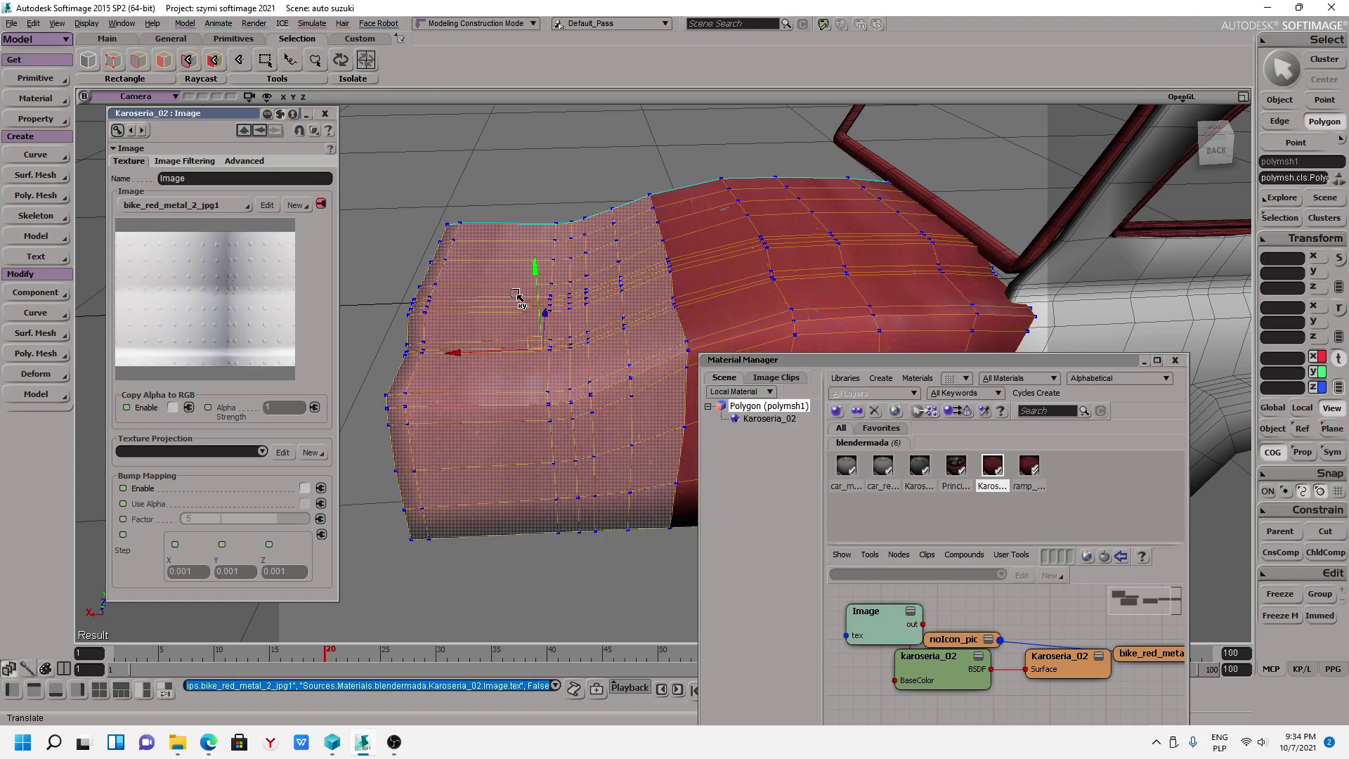
Check the red metal texture's projection settings, orbit around the front body, and close the properties.
{"action": "left_click", "coordinate": [283, 453]}
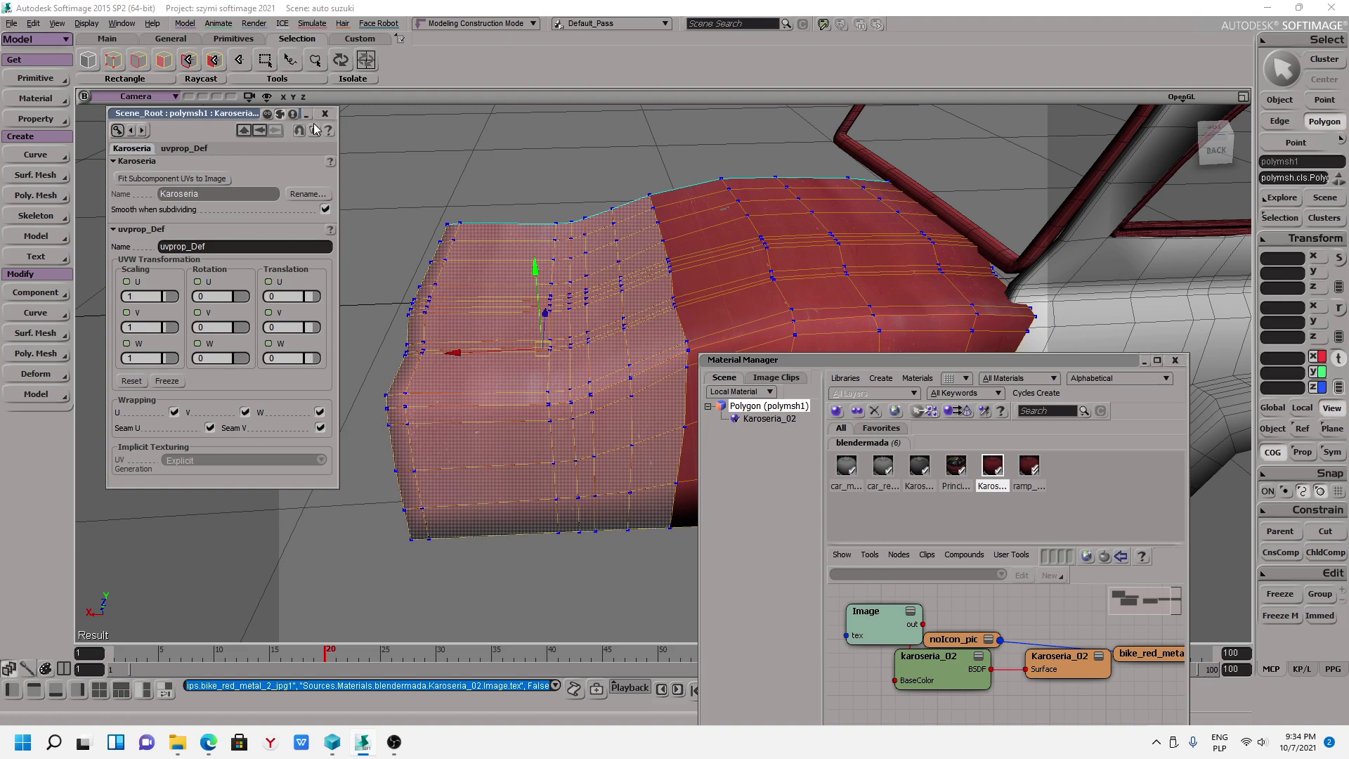
{"action": "left_click", "coordinate": [259, 131]}
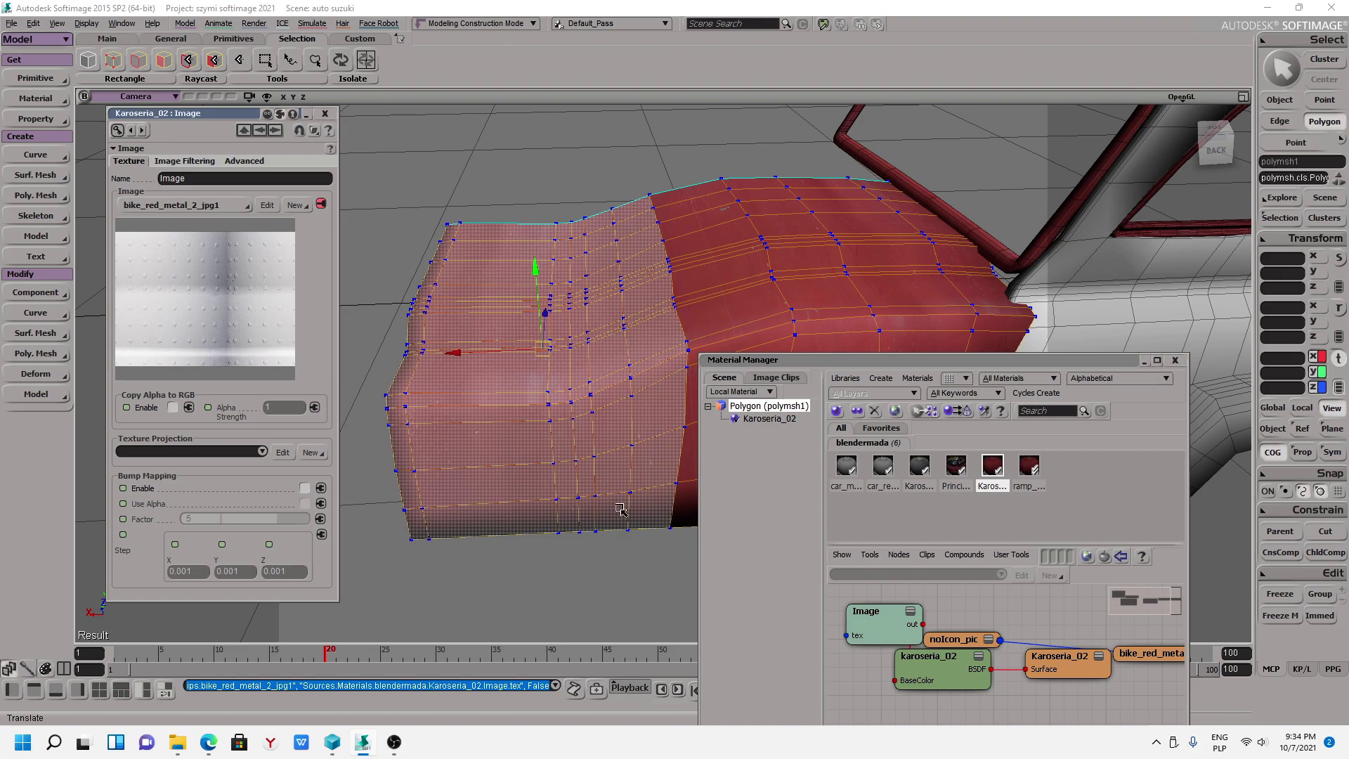
{"action": "middle_click_drag", "start_coordinate": [621, 510], "coordinate": [632, 457]}
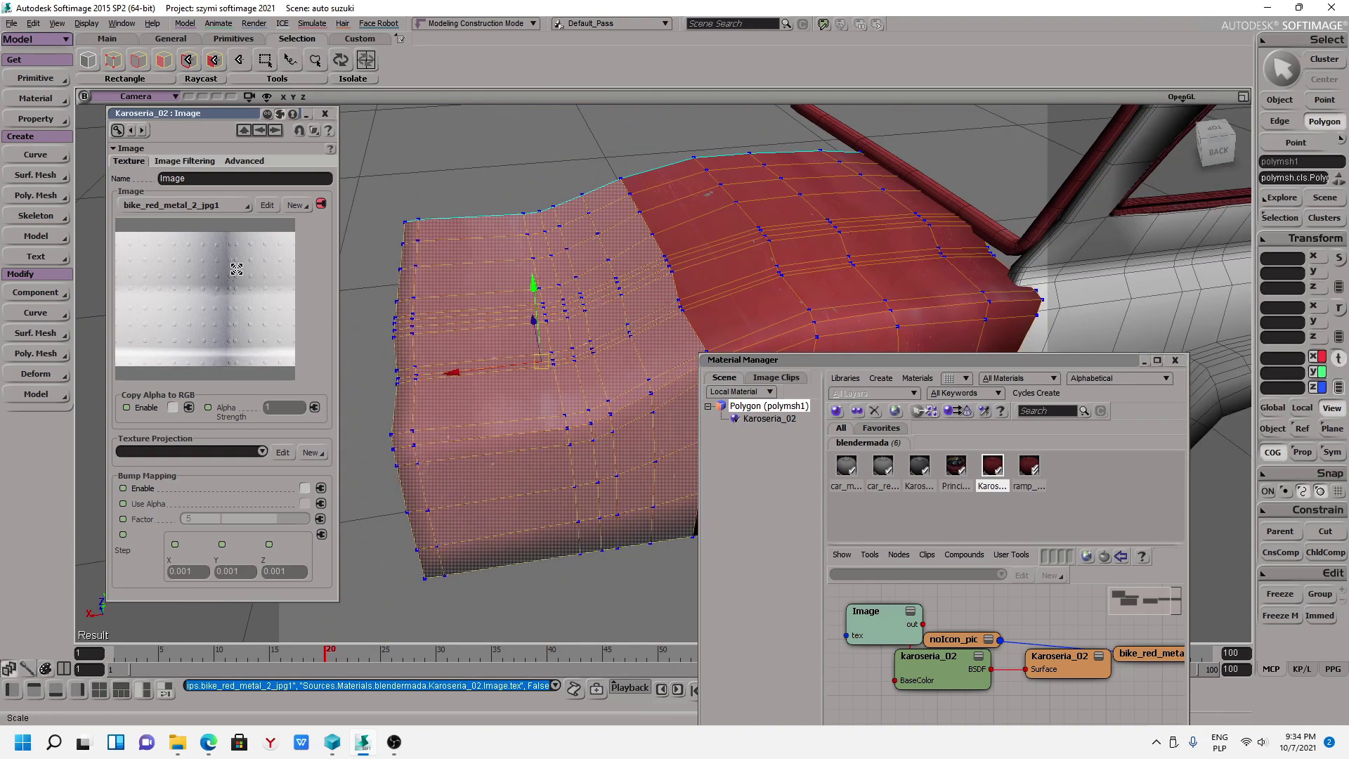
{"action": "left_click", "coordinate": [326, 114]}
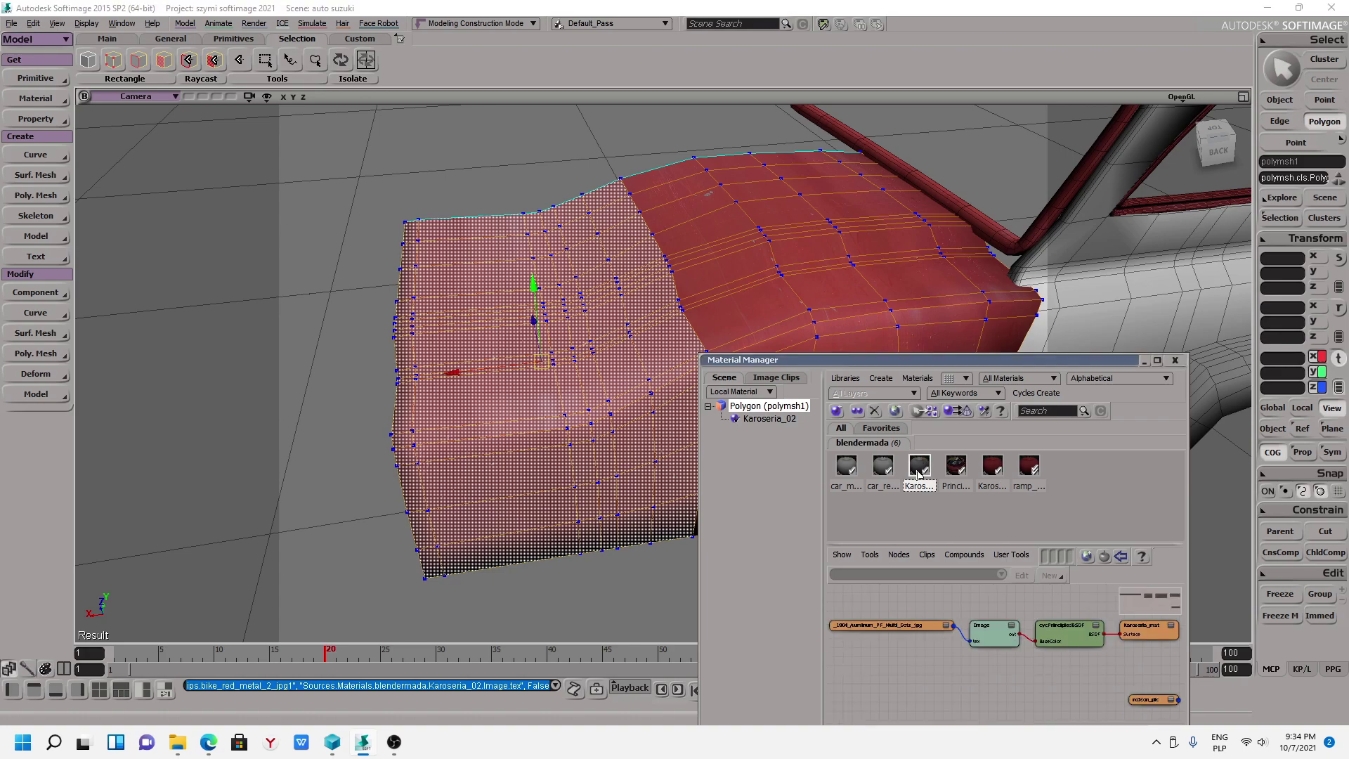
Drop the dotted aluminium material onto the rear body polygons and compare both material networks.
{"action": "left_click_drag", "start_coordinate": [918, 474], "coordinate": [810, 272]}
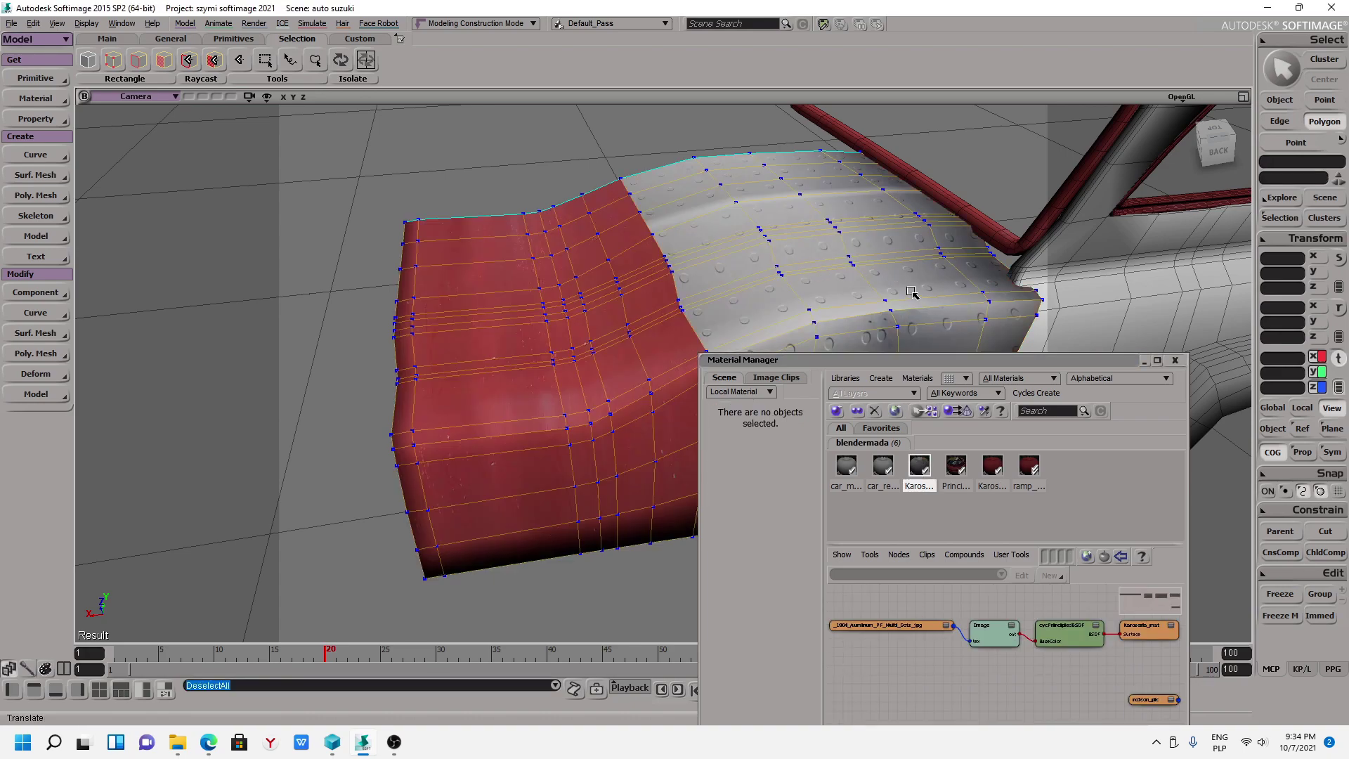
{"action": "mouse_move", "coordinate": [810, 272]}
{"action": "right_mouse_down"}
{"action": "mouse_move", "coordinate": [689, 298]}
{"action": "mouse_move", "coordinate": [701, 308]}
{"action": "right_mouse_up"}
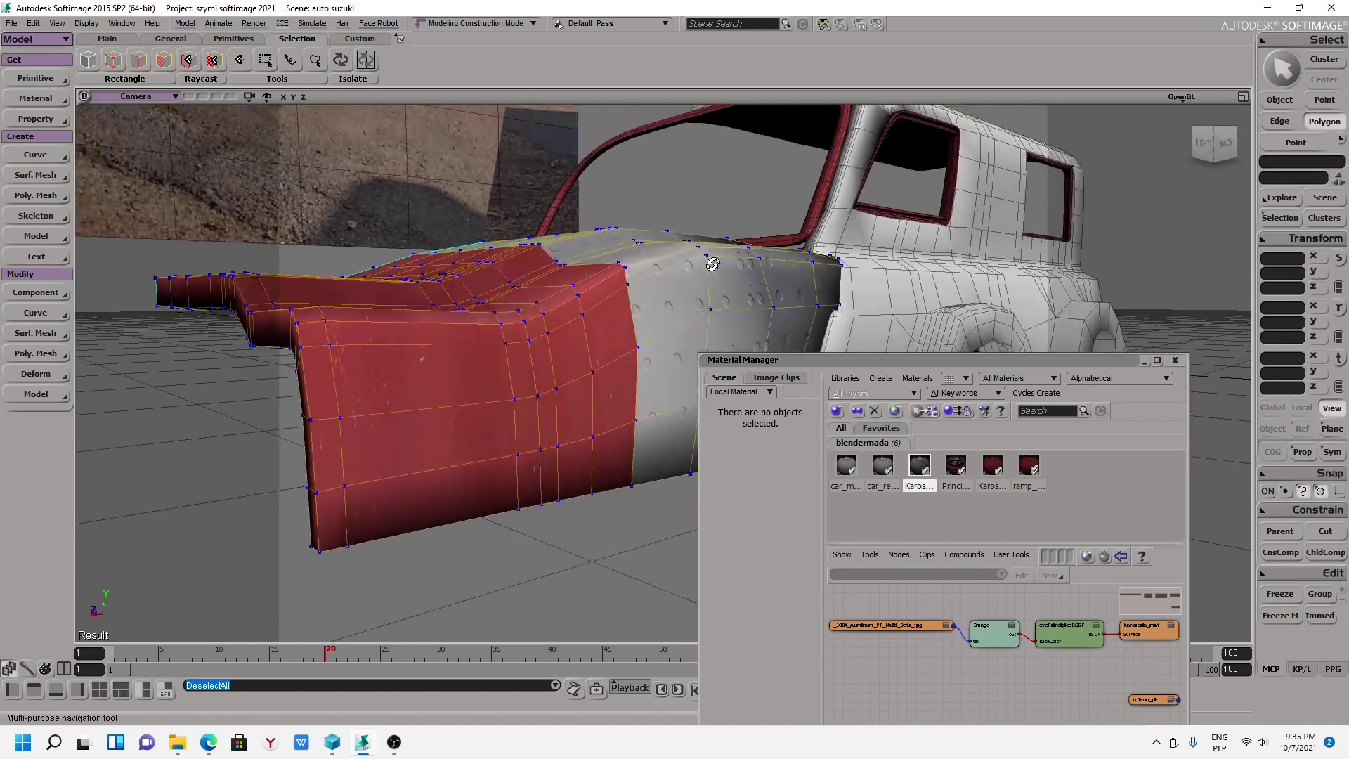
{"action": "key", "text": "v"}
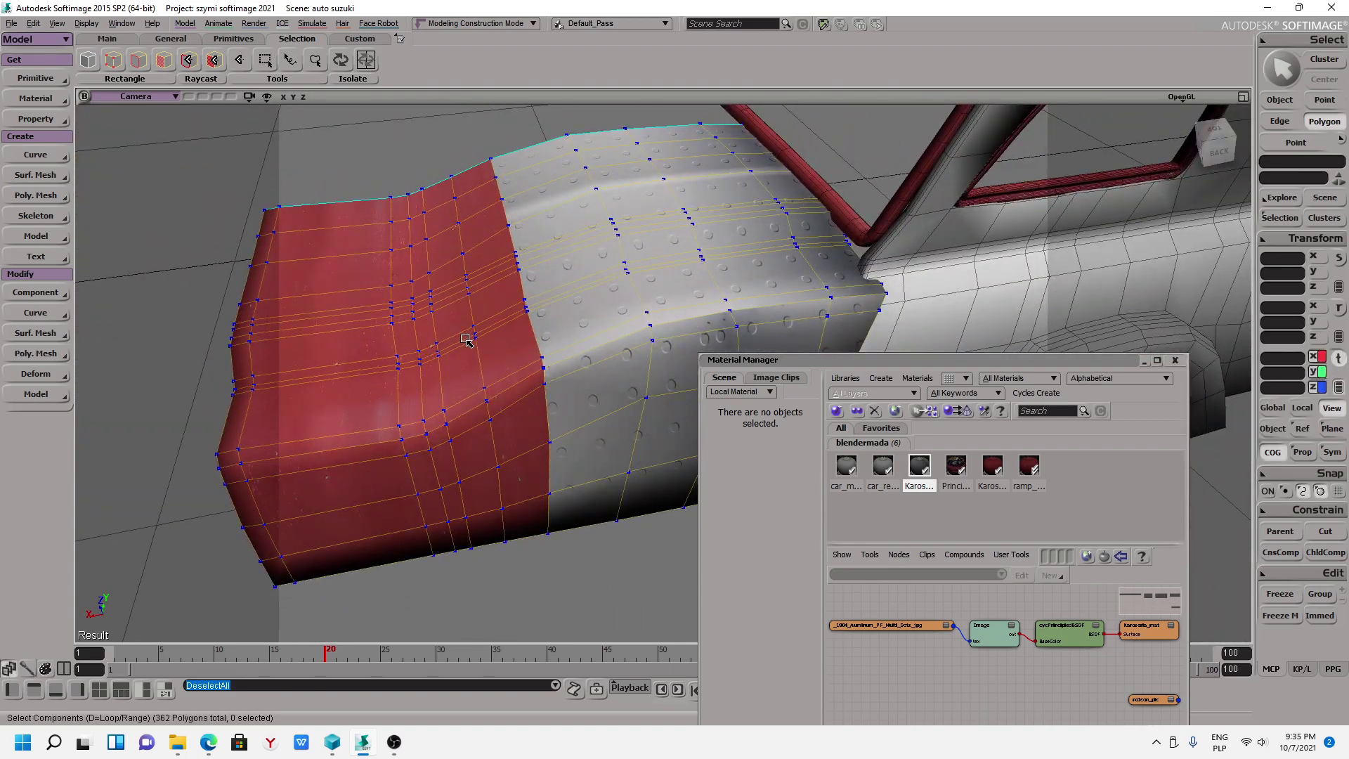
{"action": "left_click", "coordinate": [991, 475]}
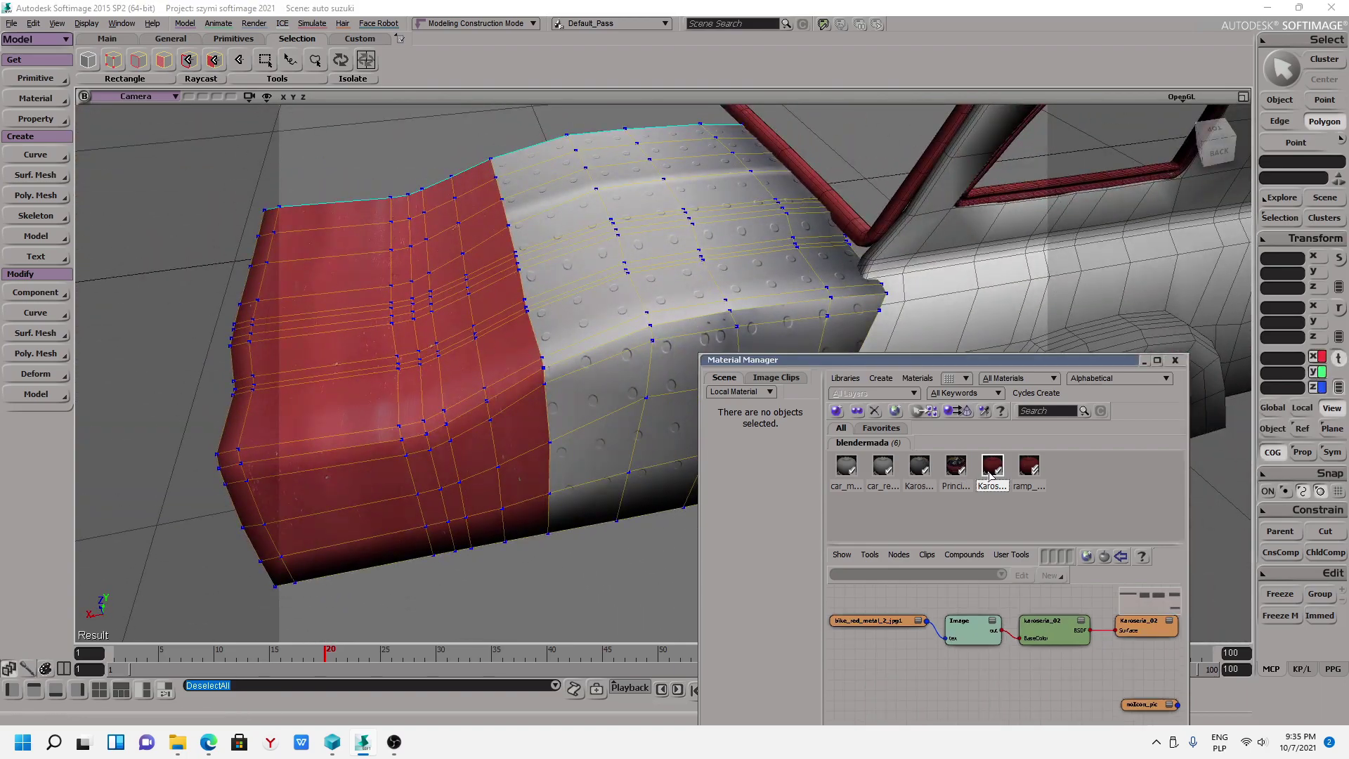
{"action": "left_click", "coordinate": [911, 474]}
{"action": "key", "text": "s"}
{"action": "mouse_move", "coordinate": [446, 325]}
{"action": "right_mouse_down"}
{"action": "mouse_move", "coordinate": [613, 296]}
{"action": "mouse_move", "coordinate": [632, 421]}
{"action": "mouse_move", "coordinate": [603, 518]}
{"action": "mouse_move", "coordinate": [605, 439]}
{"action": "mouse_move", "coordinate": [674, 470]}
{"action": "mouse_move", "coordinate": [623, 445]}
{"action": "mouse_move", "coordinate": [653, 446]}
{"action": "mouse_move", "coordinate": [631, 287]}
{"action": "right_mouse_up"}
{"action": "key", "text": "v"}
{"action": "key", "text": "s"}
{"action": "key", "text": "v"}
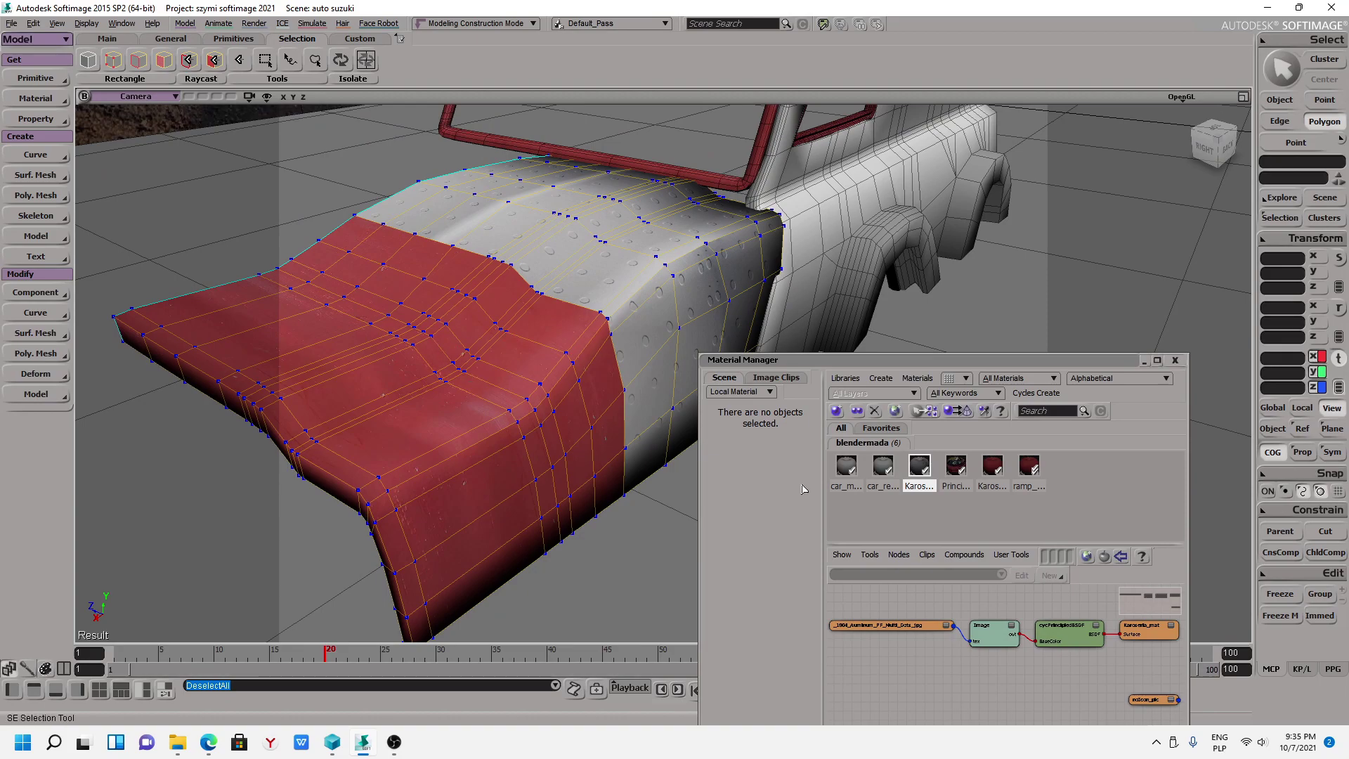
Inspect the aluminium Image node's texture projection (scaling 1, rotation 0), then close it.
{"action": "left_click", "coordinate": [989, 632]}
{"action": "double_click", "coordinate": [989, 632]}
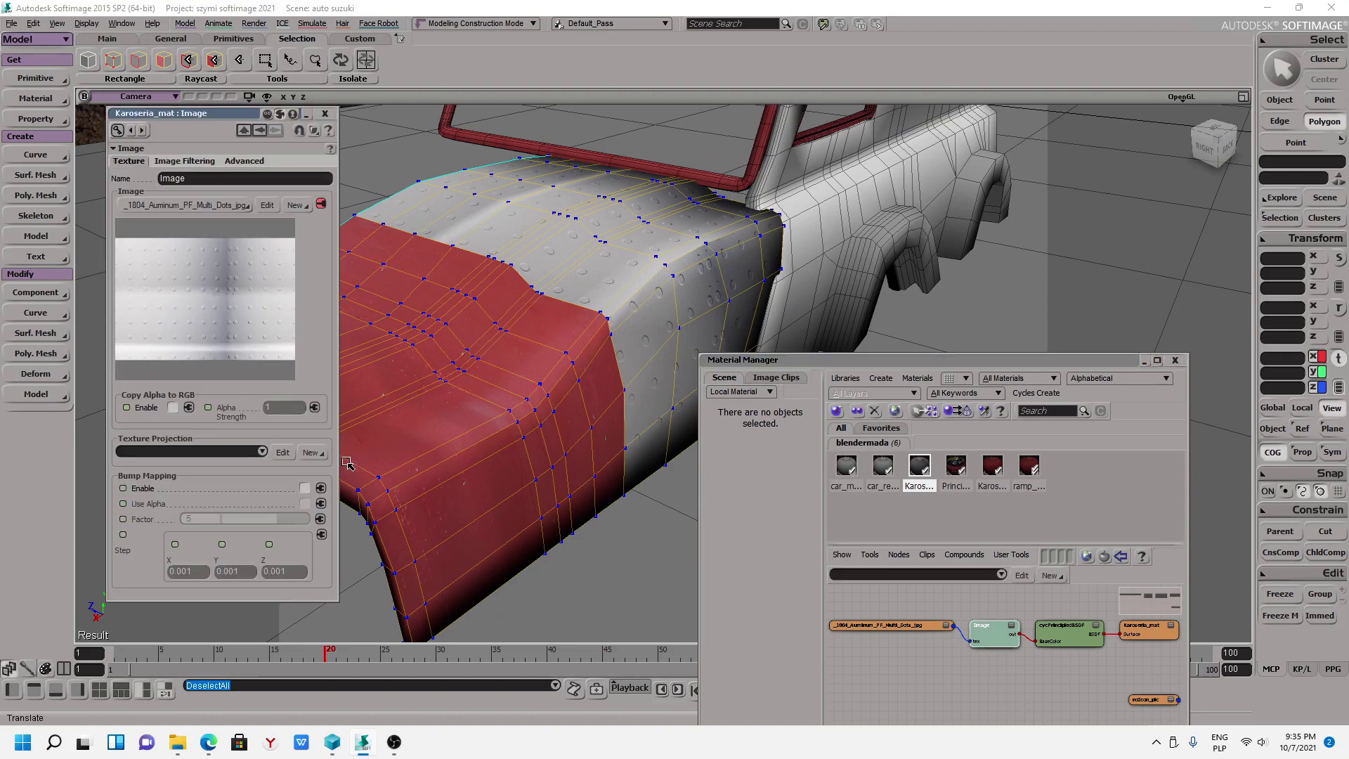
{"action": "left_click", "coordinate": [281, 453]}
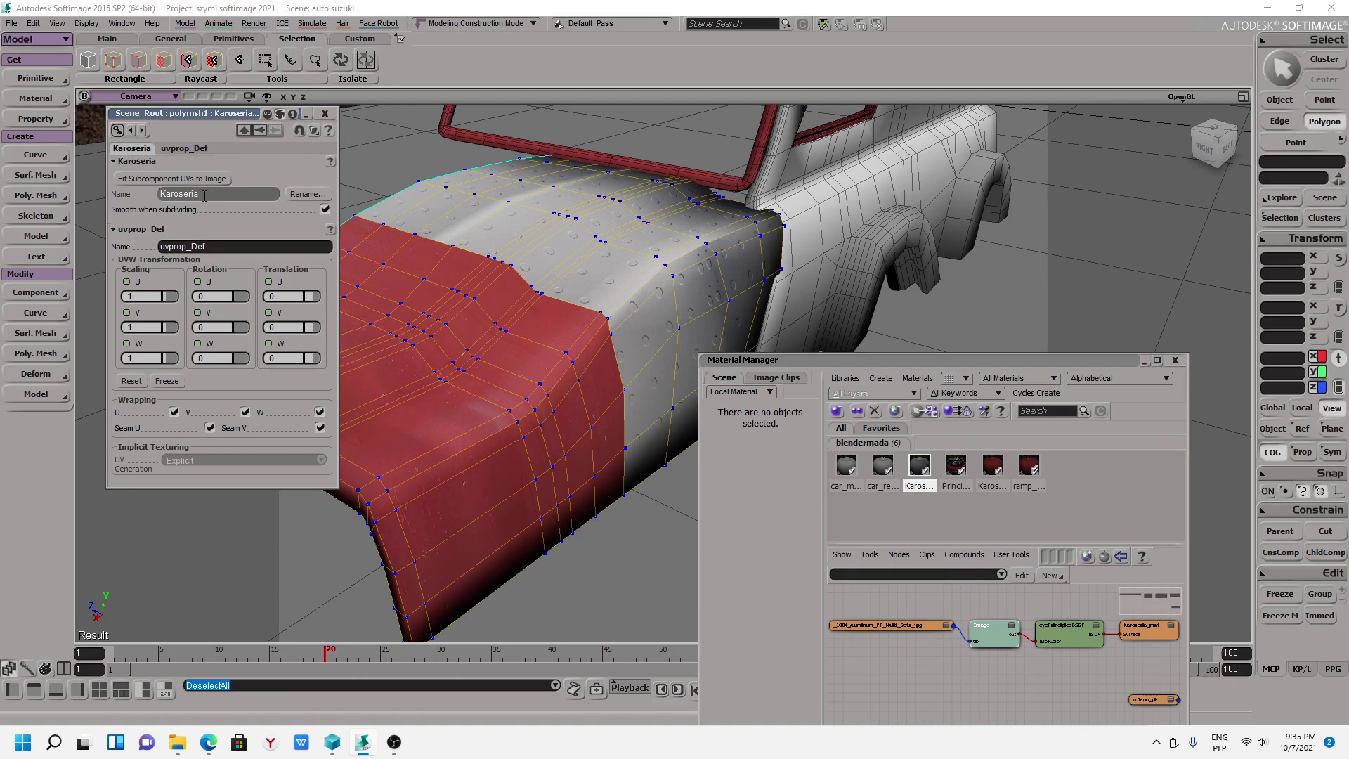
{"action": "left_click", "coordinate": [324, 113]}
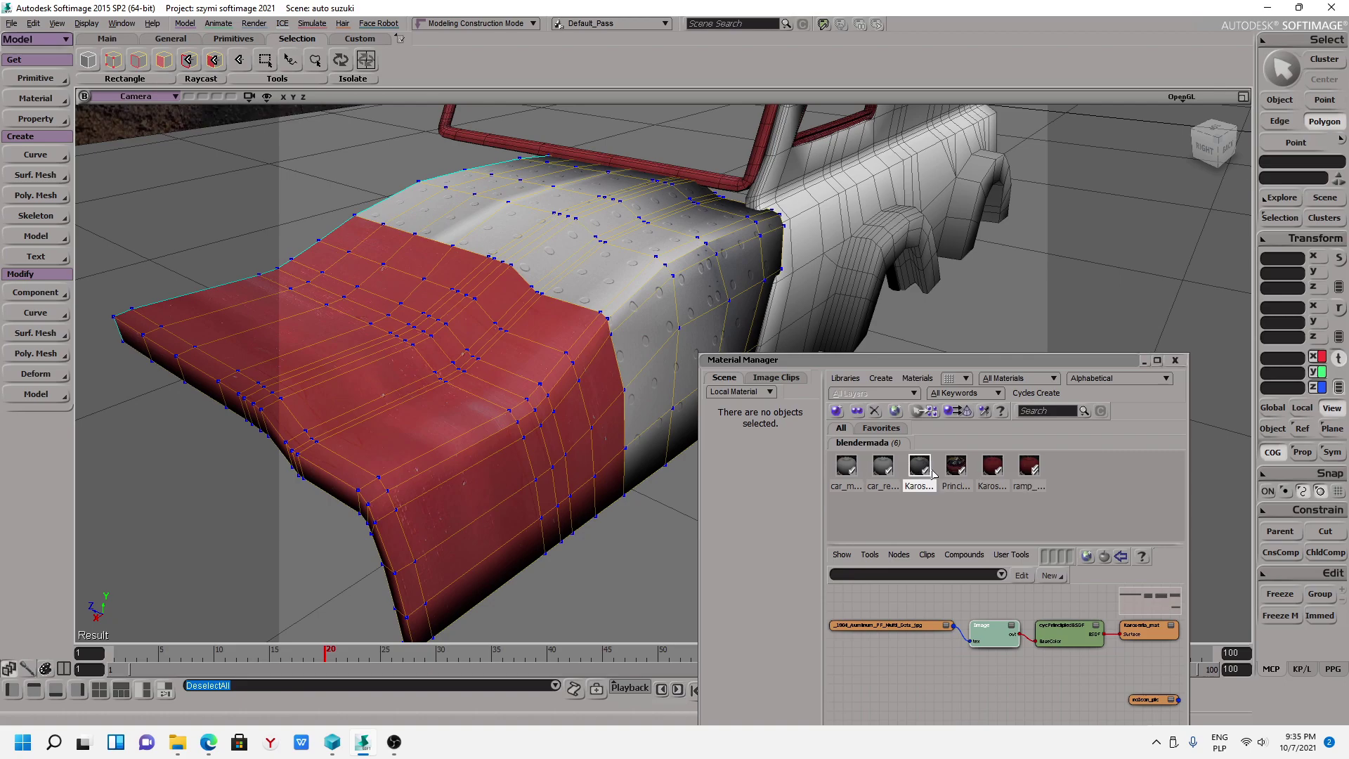
From the red metal Image node's projection settings, rename Karoseria to Karoseria_03, updating wildcard references.
{"action": "left_click", "coordinate": [997, 469]}
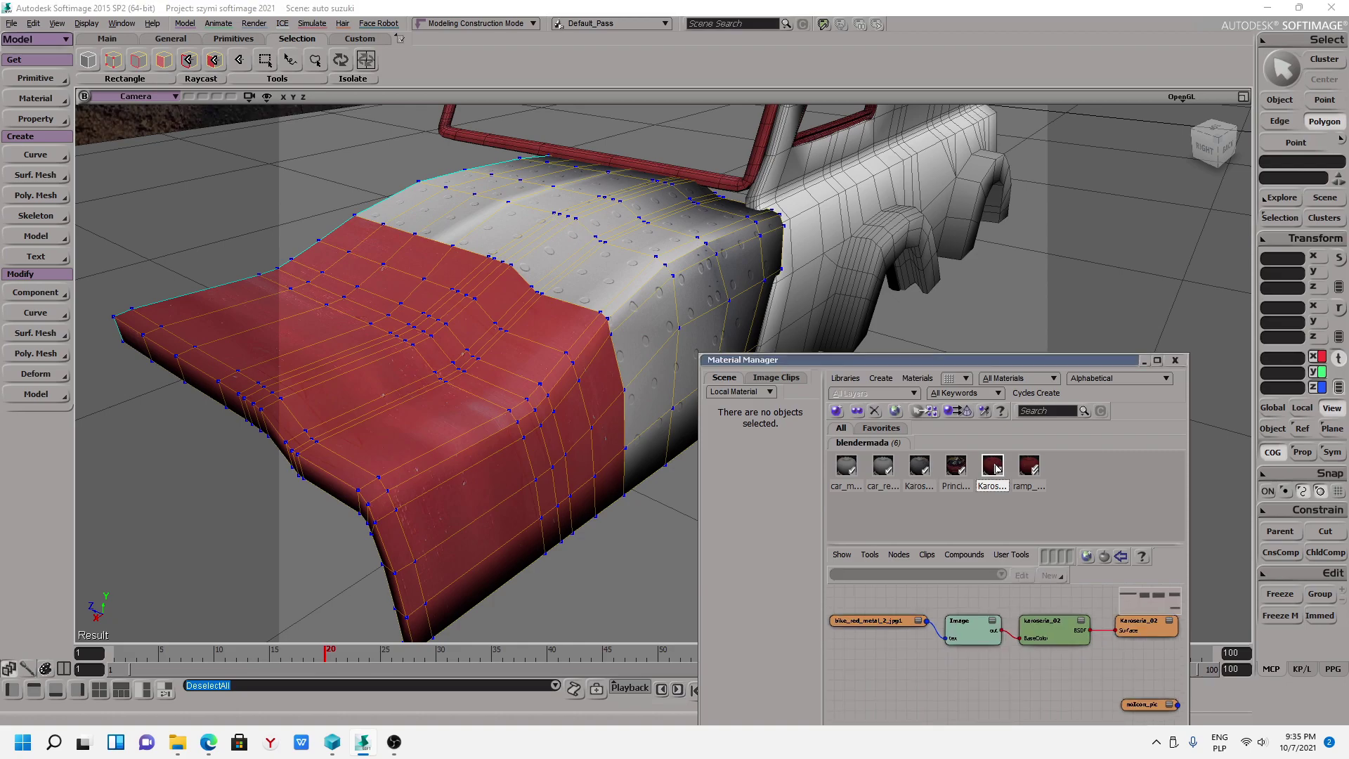
{"action": "double_click", "coordinate": [965, 635]}
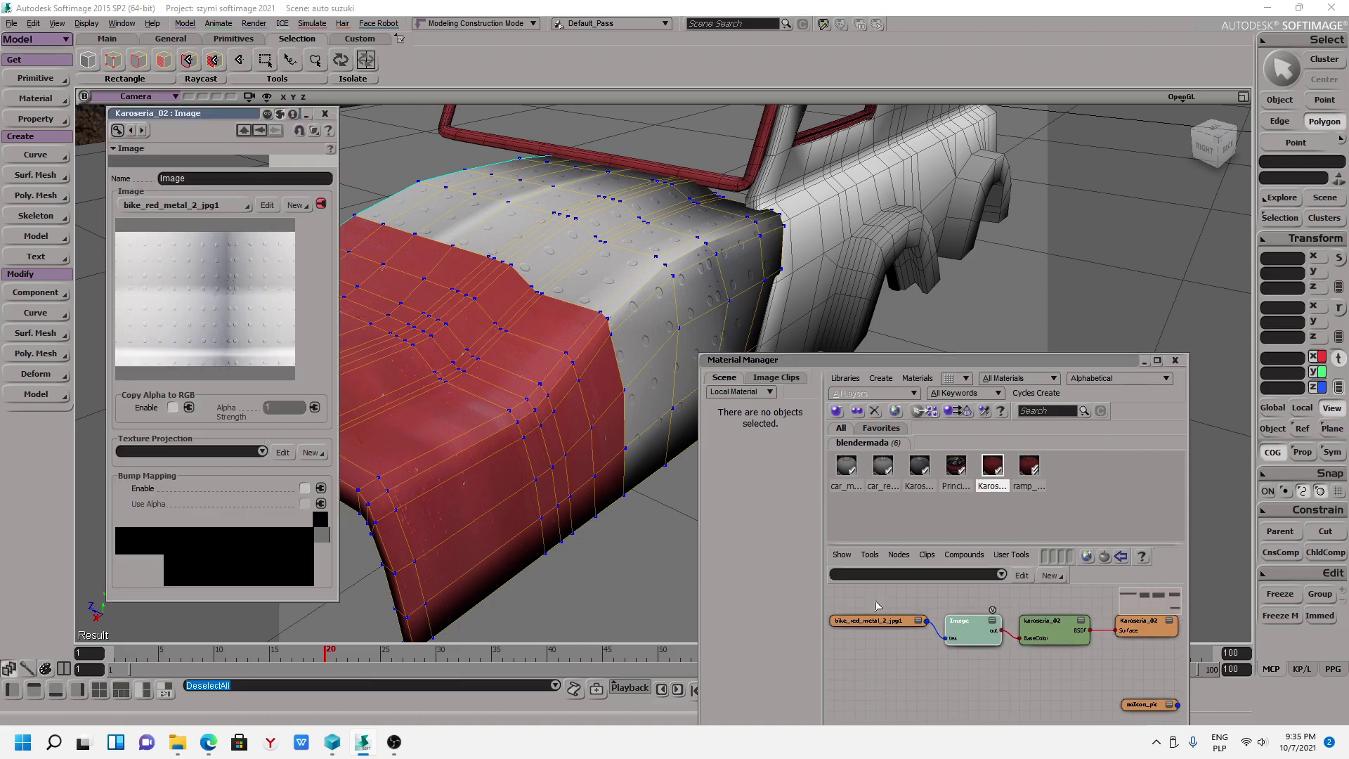
{"action": "left_click", "coordinate": [302, 457]}
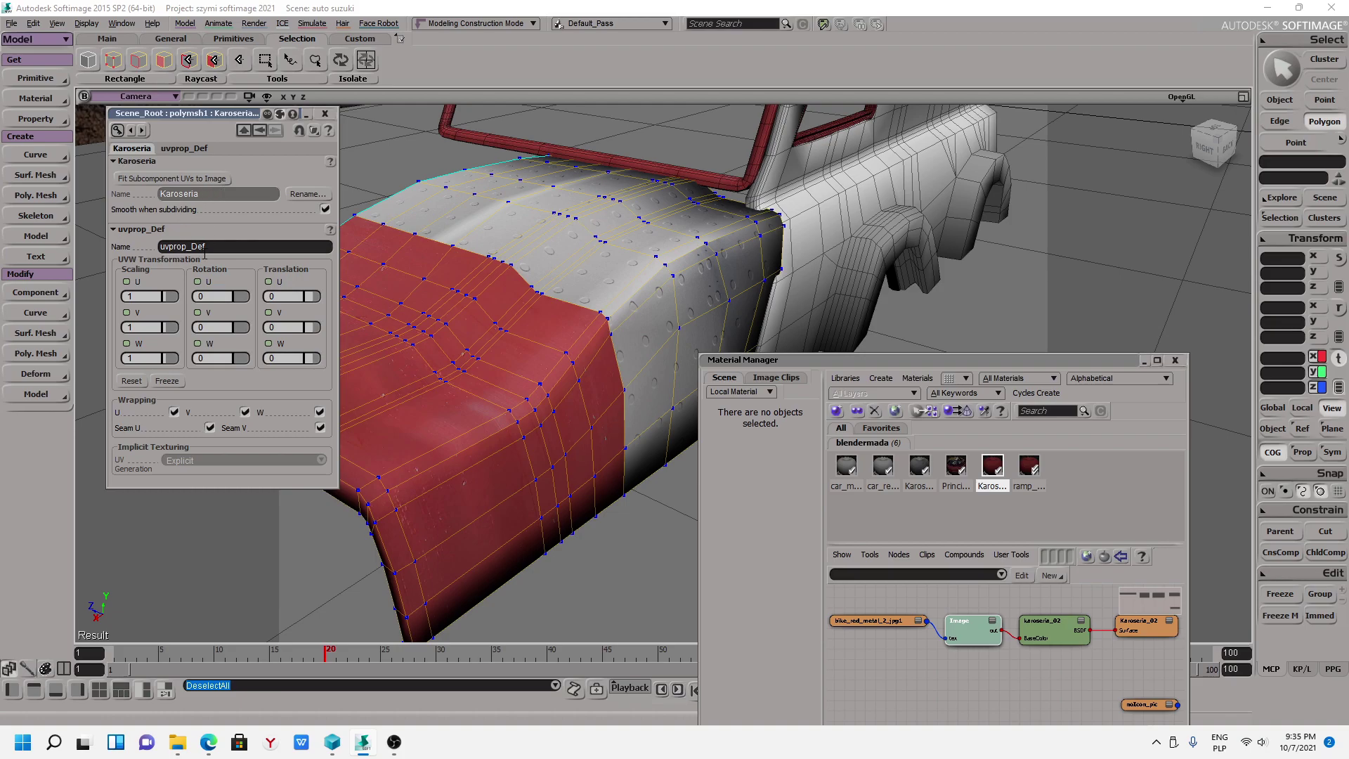
{"action": "left_click", "coordinate": [307, 194]}
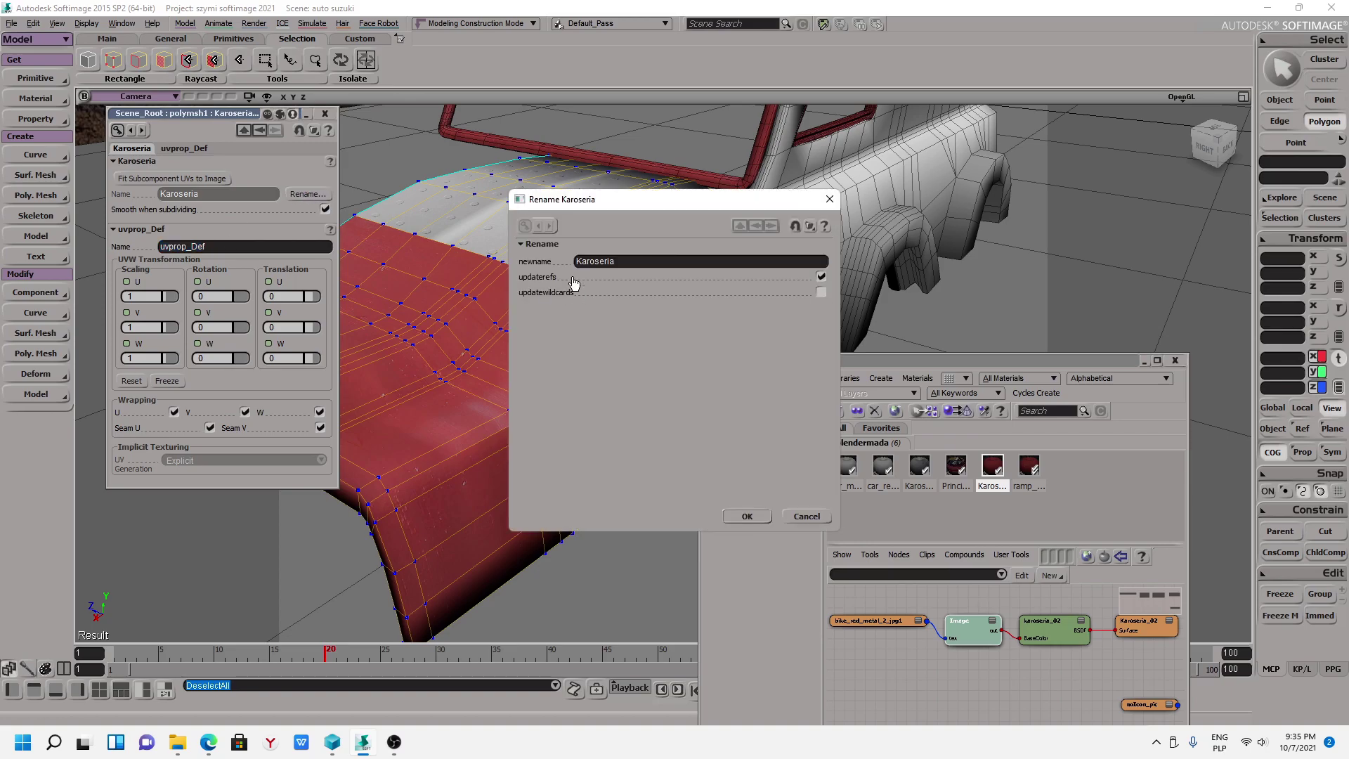
{"action": "double_click", "coordinate": [635, 259]}
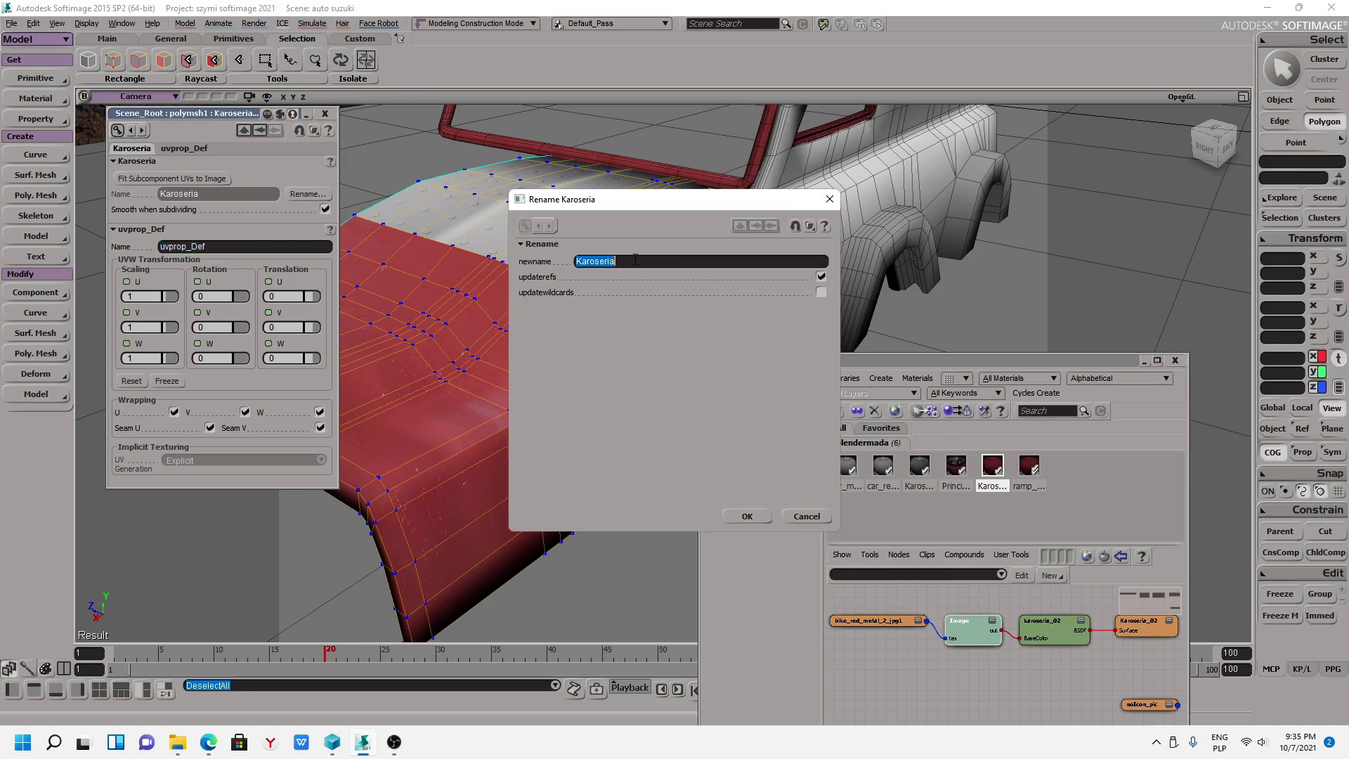
{"action": "left_click", "coordinate": [821, 293]}
{"action": "left_click", "coordinate": [562, 261]}
{"action": "left_click", "coordinate": [657, 259]}
{"action": "left_click", "coordinate": [747, 516]}
{"action": "left_click", "coordinate": [323, 113]}
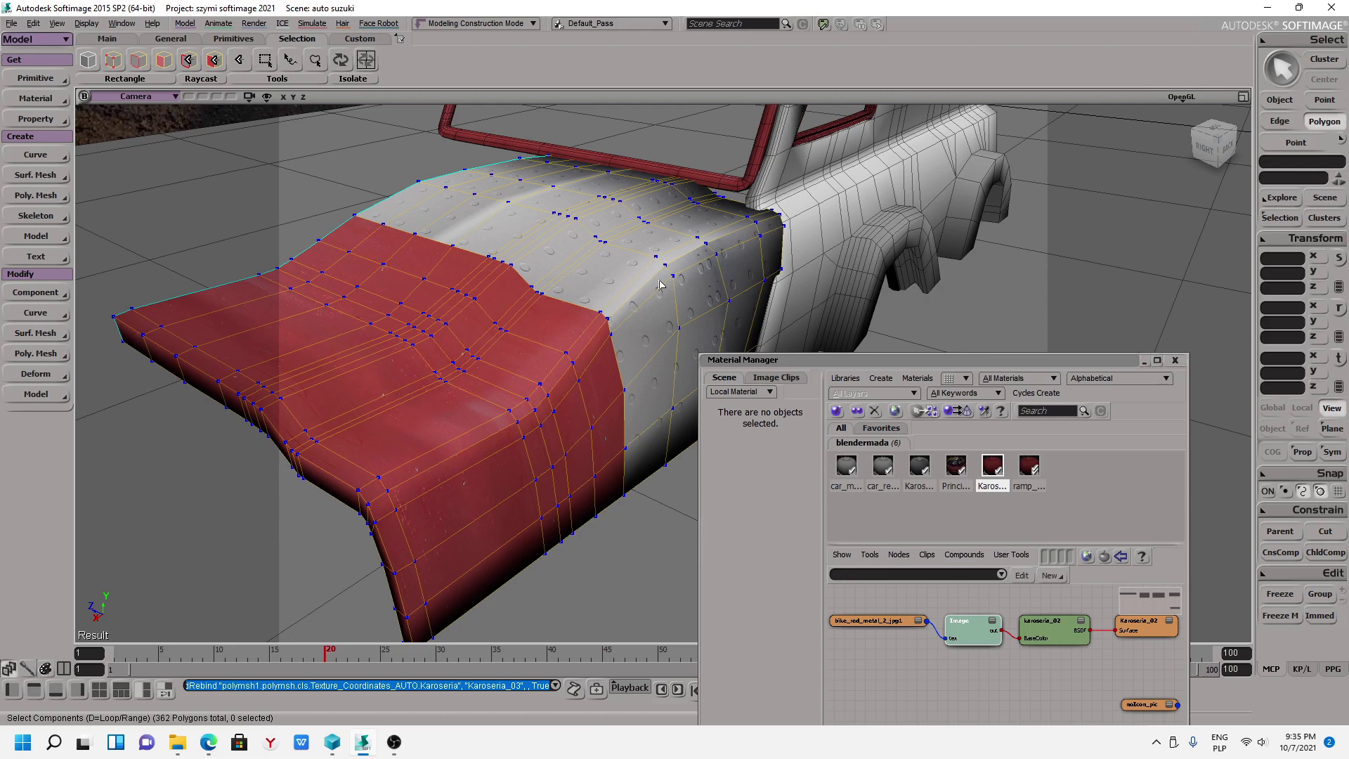
{"action": "mouse_move", "coordinate": [541, 393]}
{"action": "middle_mouse_down"}
{"action": "mouse_move", "coordinate": [577, 394]}
{"action": "mouse_move", "coordinate": [567, 337]}
{"action": "mouse_move", "coordinate": [587, 373]}
{"action": "middle_mouse_up"}
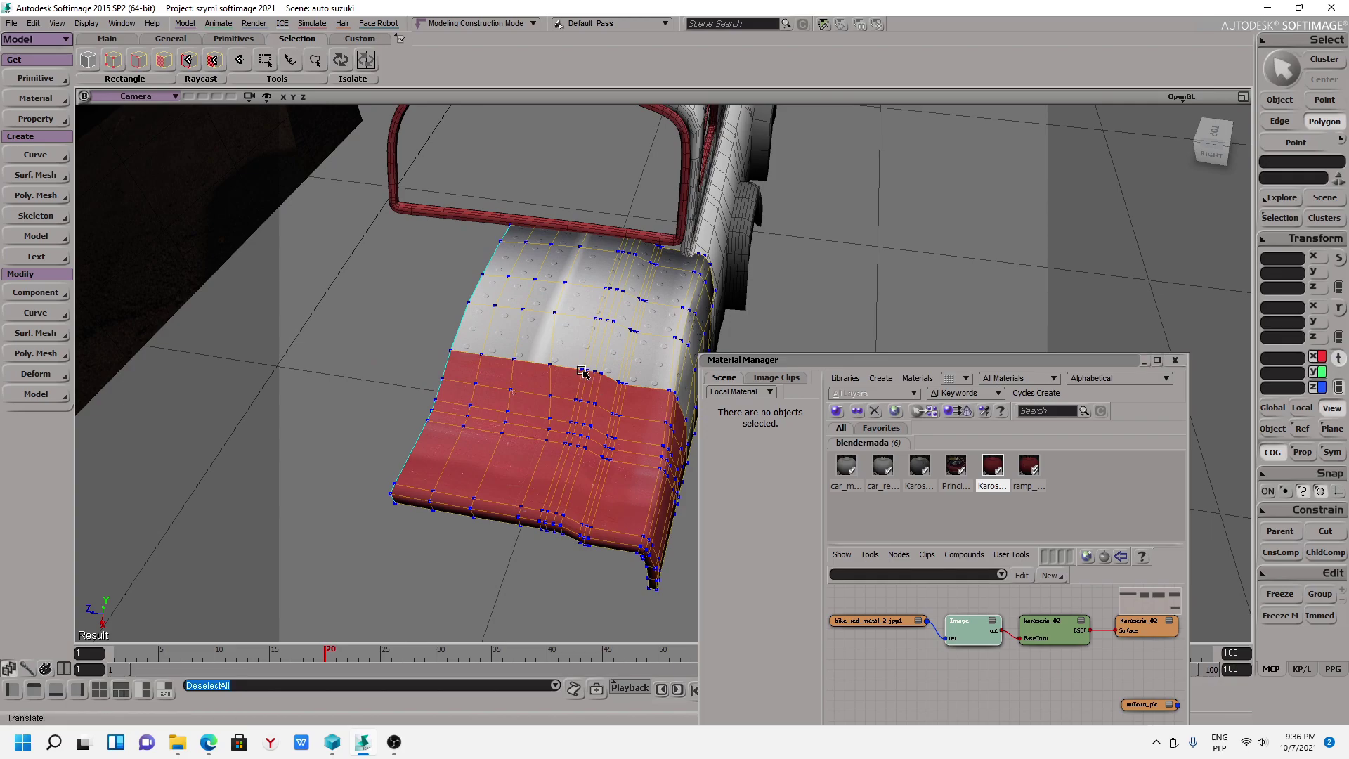
Close the Material Manager and orbit around the car to view the red panel from side and behind.
{"action": "key", "text": "alt"}
{"action": "mouse_move", "coordinate": [590, 404]}
{"action": "middle_mouse_down"}
{"action": "mouse_move", "coordinate": [599, 361]}
{"action": "mouse_move", "coordinate": [593, 450]}
{"action": "mouse_move", "coordinate": [527, 442]}
{"action": "mouse_move", "coordinate": [562, 450]}
{"action": "middle_mouse_up"}
{"action": "left_click", "coordinate": [1175, 359]}
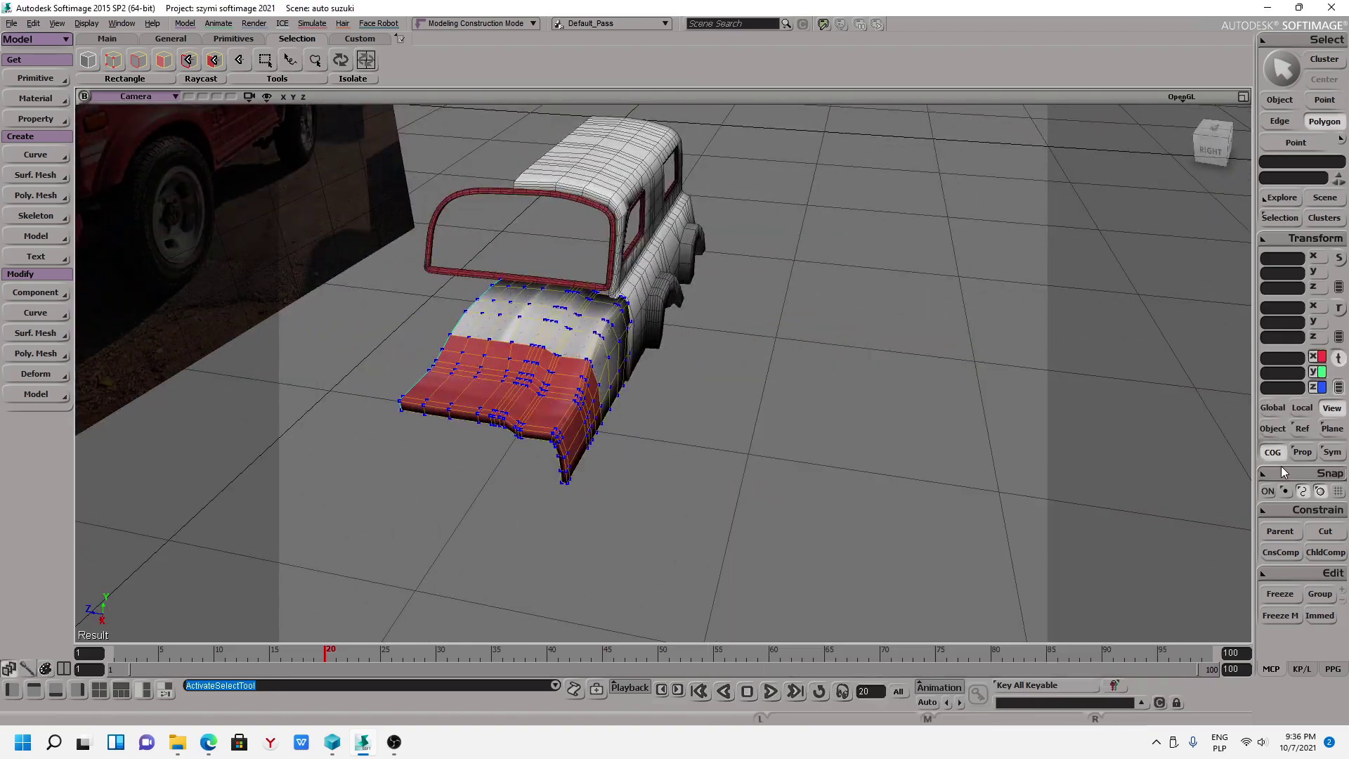
{"action": "key", "text": "space"}
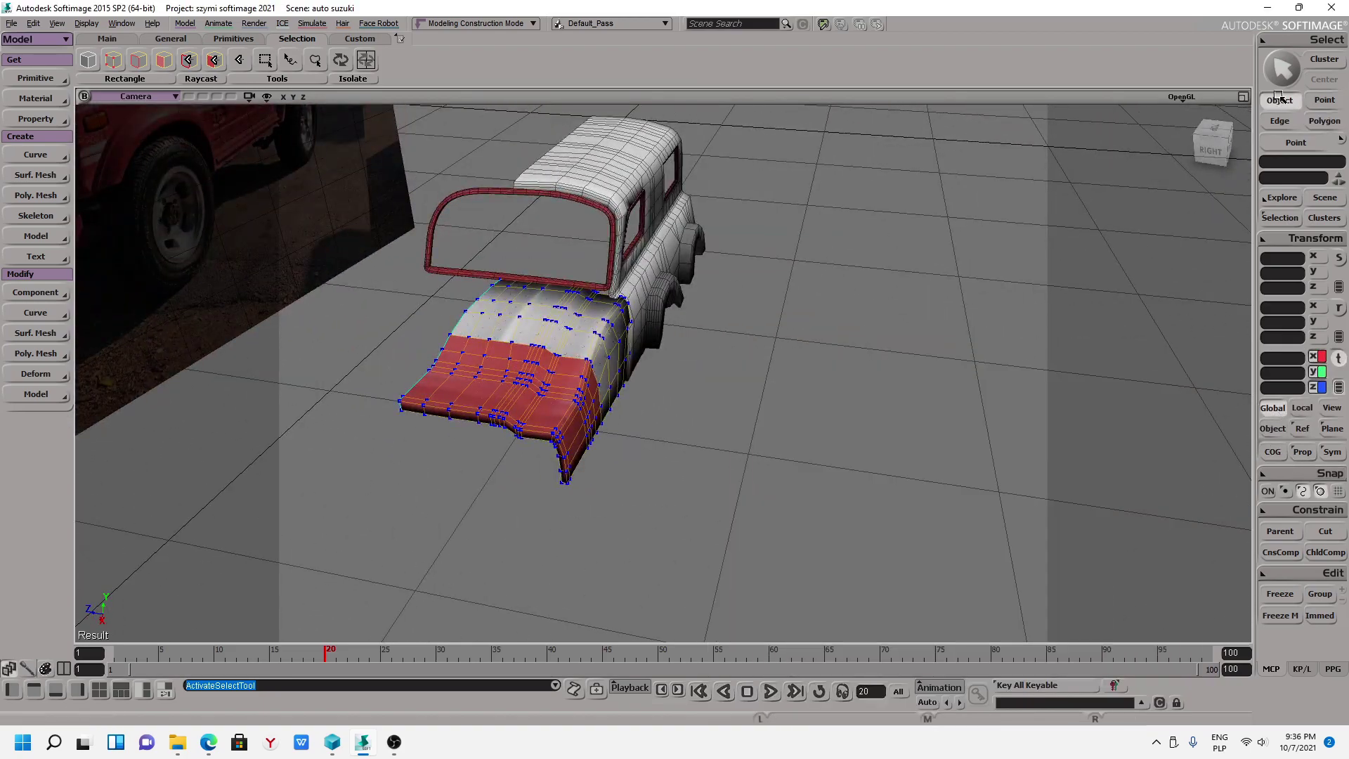
{"action": "key", "text": "v"}
{"action": "mouse_move", "coordinate": [567, 355]}
{"action": "left_mouse_down"}
{"action": "mouse_move", "coordinate": [650, 351]}
{"action": "mouse_move", "coordinate": [517, 232]}
{"action": "mouse_move", "coordinate": [961, 523]}
{"action": "mouse_move", "coordinate": [928, 466]}
{"action": "mouse_move", "coordinate": [945, 557]}
{"action": "mouse_move", "coordinate": [912, 445]}
{"action": "mouse_move", "coordinate": [944, 388]}
{"action": "left_mouse_up"}
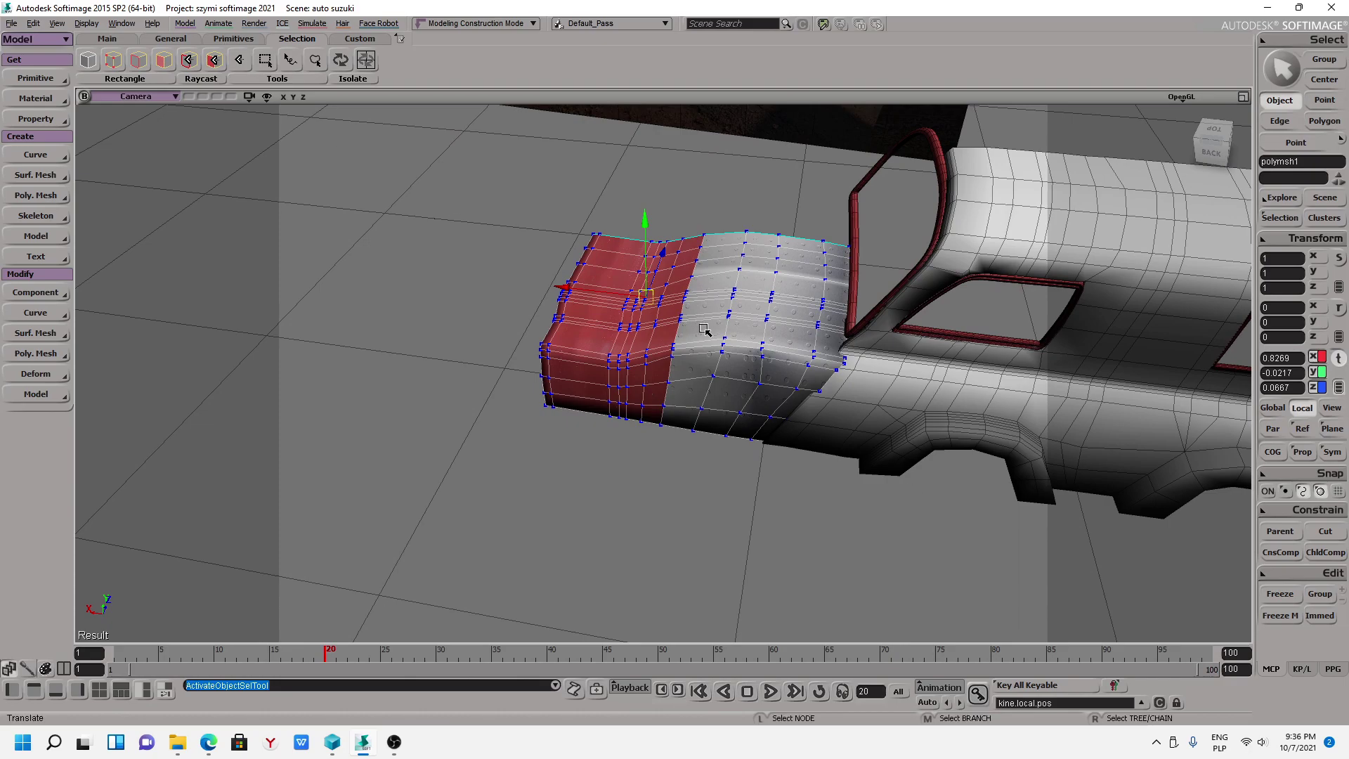
Zoom in on the red front panel, then restore the four-viewport layout.
{"action": "scroll", "coordinate": [727, 331], "scroll_direction": "up", "scroll_amount": 2}
{"action": "scroll", "coordinate": [668, 353], "scroll_direction": "up", "scroll_amount": 1}
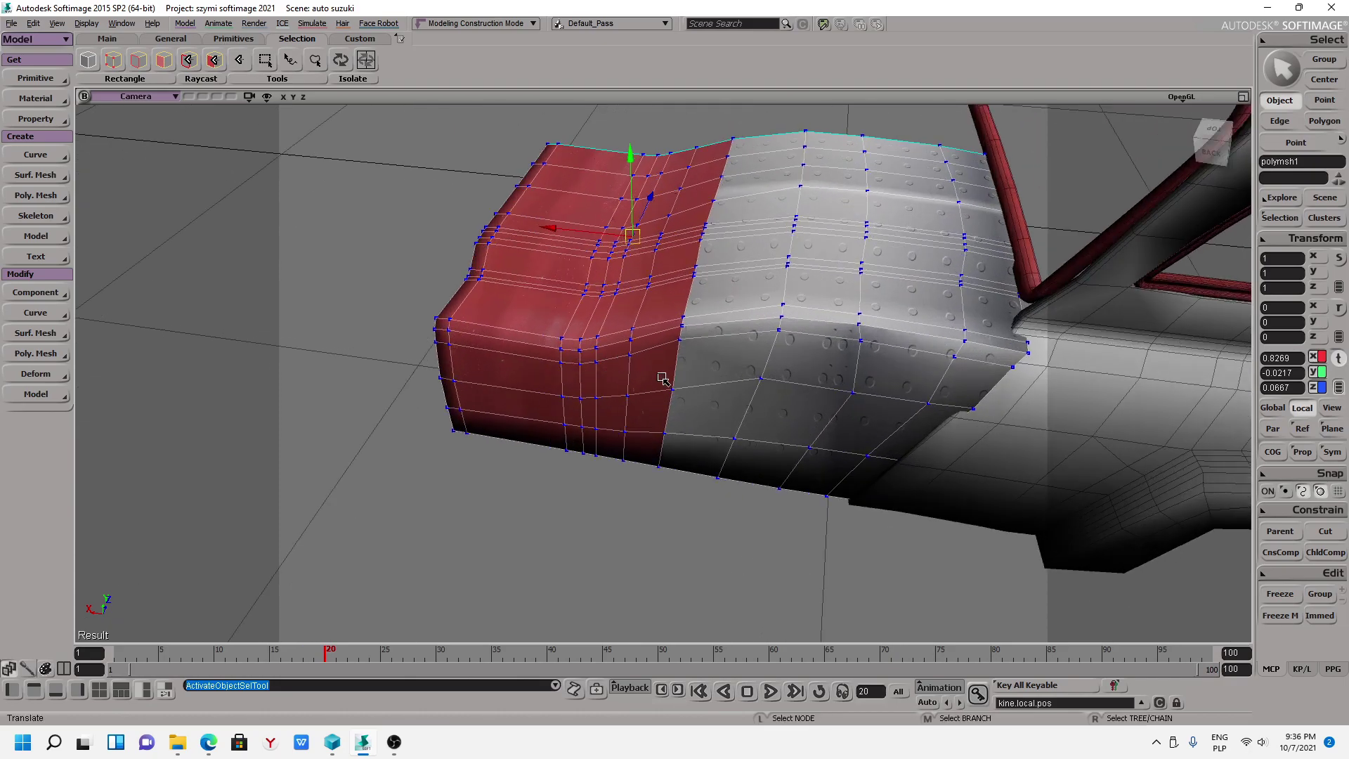
{"action": "scroll", "coordinate": [668, 353], "scroll_direction": "up", "scroll_amount": 2}
{"action": "scroll", "coordinate": [668, 354], "scroll_direction": "up", "scroll_amount": 2}
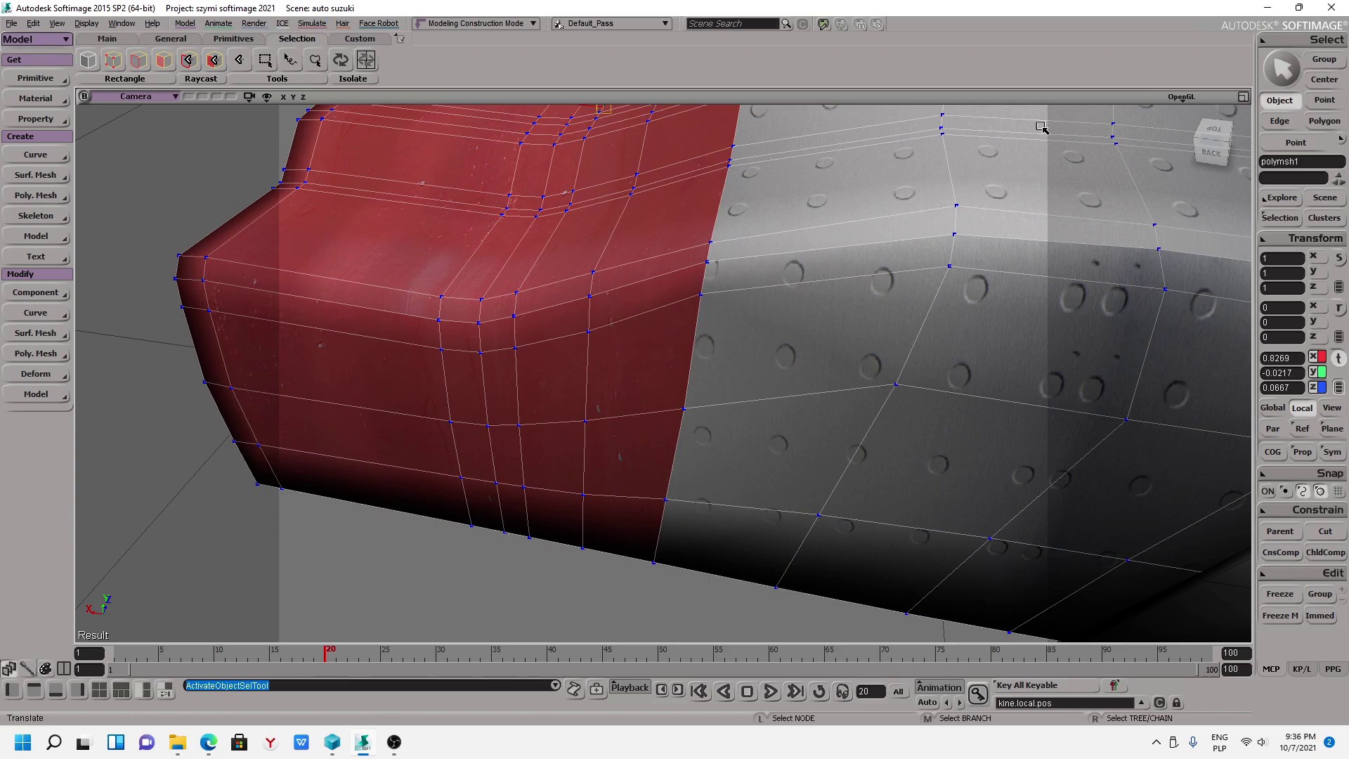
{"action": "left_click", "coordinate": [1242, 97]}
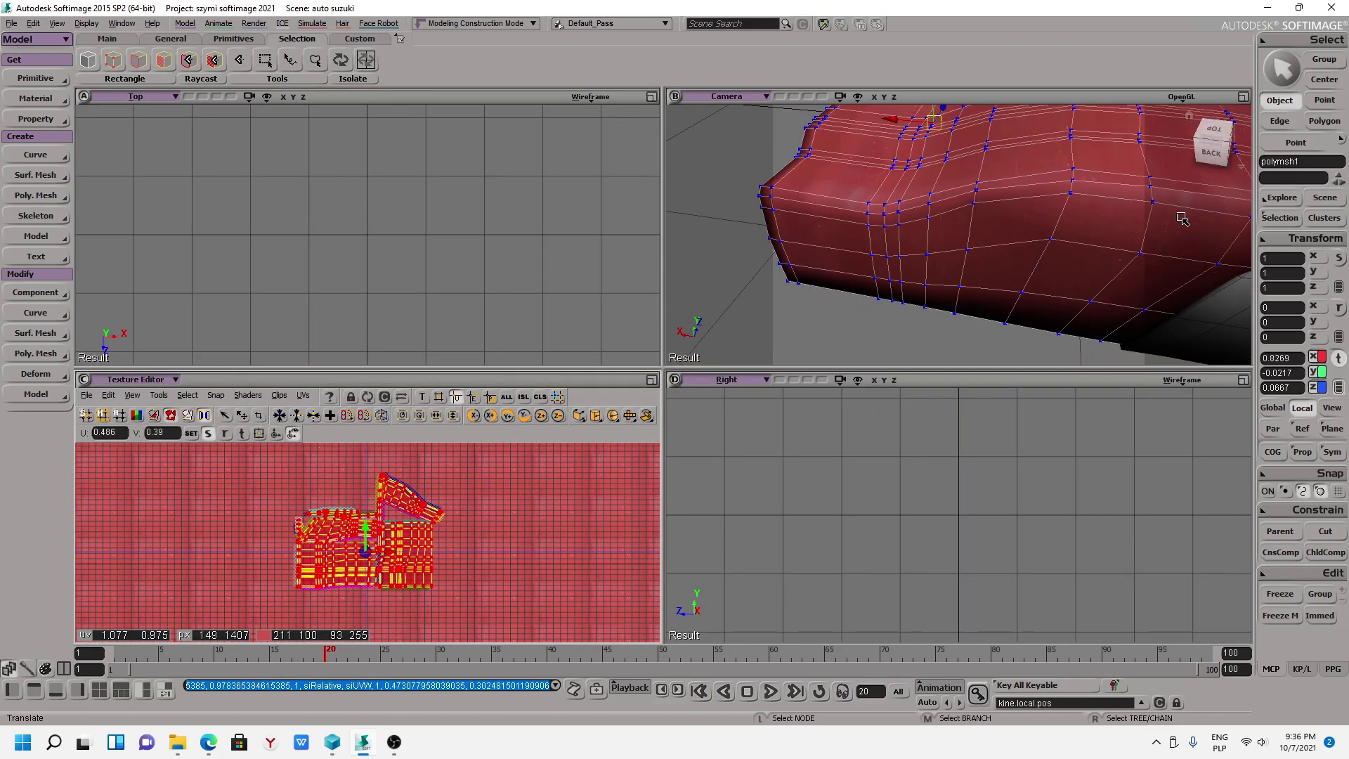
Scale the body's UV island up slightly and display the Karoseria_03 UV set.
{"action": "middle_click_drag", "start_coordinate": [1022, 139], "coordinate": [935, 183]}
{"action": "key", "text": "x"}
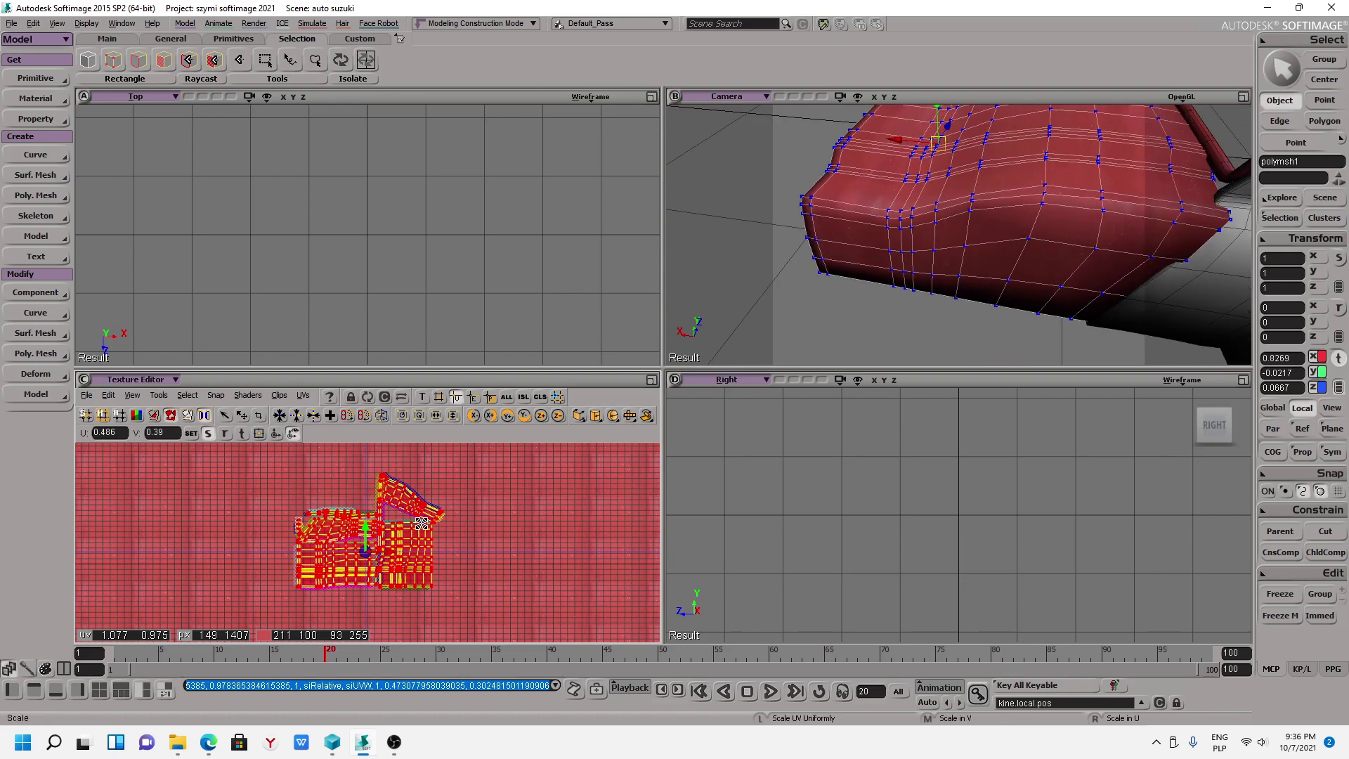
{"action": "left_click_drag", "start_coordinate": [416, 525], "coordinate": [443, 524]}
{"action": "left_click", "coordinate": [293, 396]}
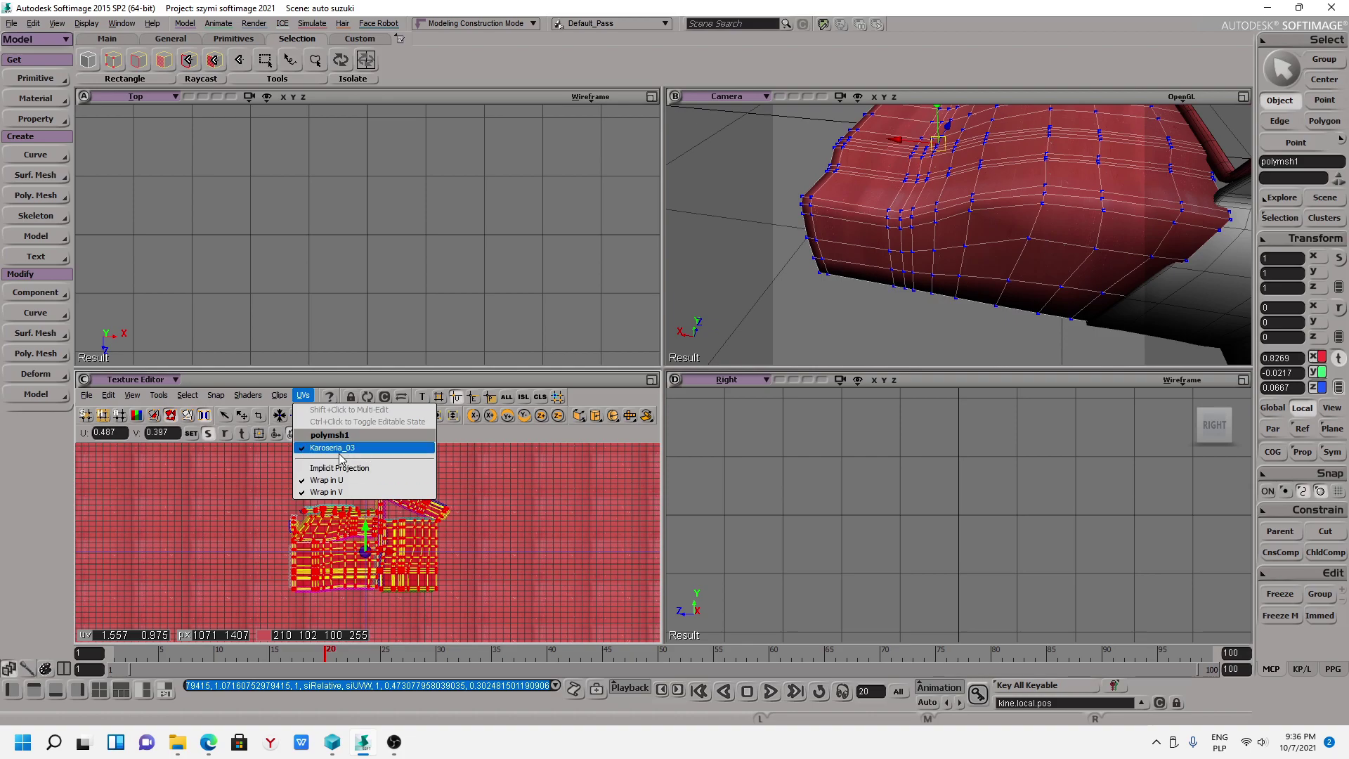
{"action": "left_click", "coordinate": [1122, 236]}
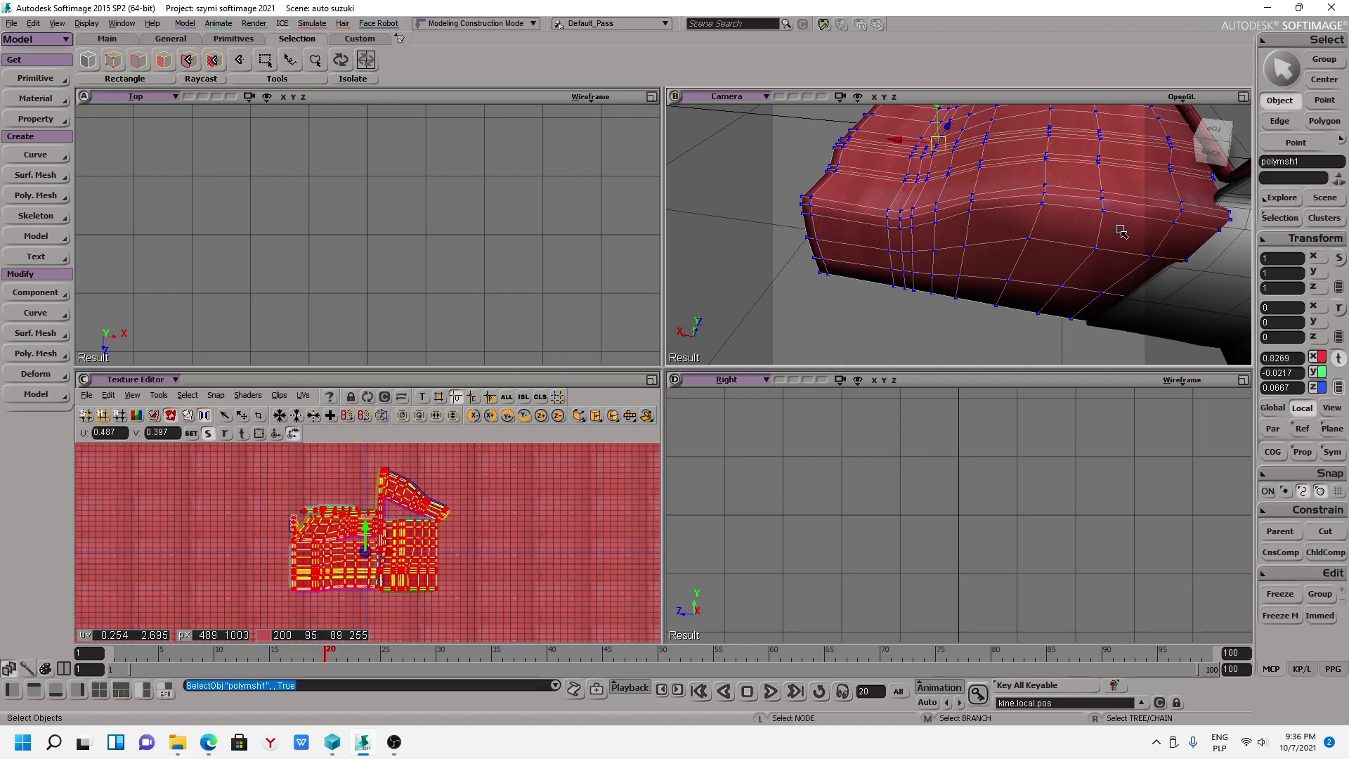
In the Material Manager, select the front Polygon cluster and open the aluminium material's Image node settings.
{"action": "left_click", "coordinate": [253, 23]}
{"action": "left_click", "coordinate": [288, 155]}
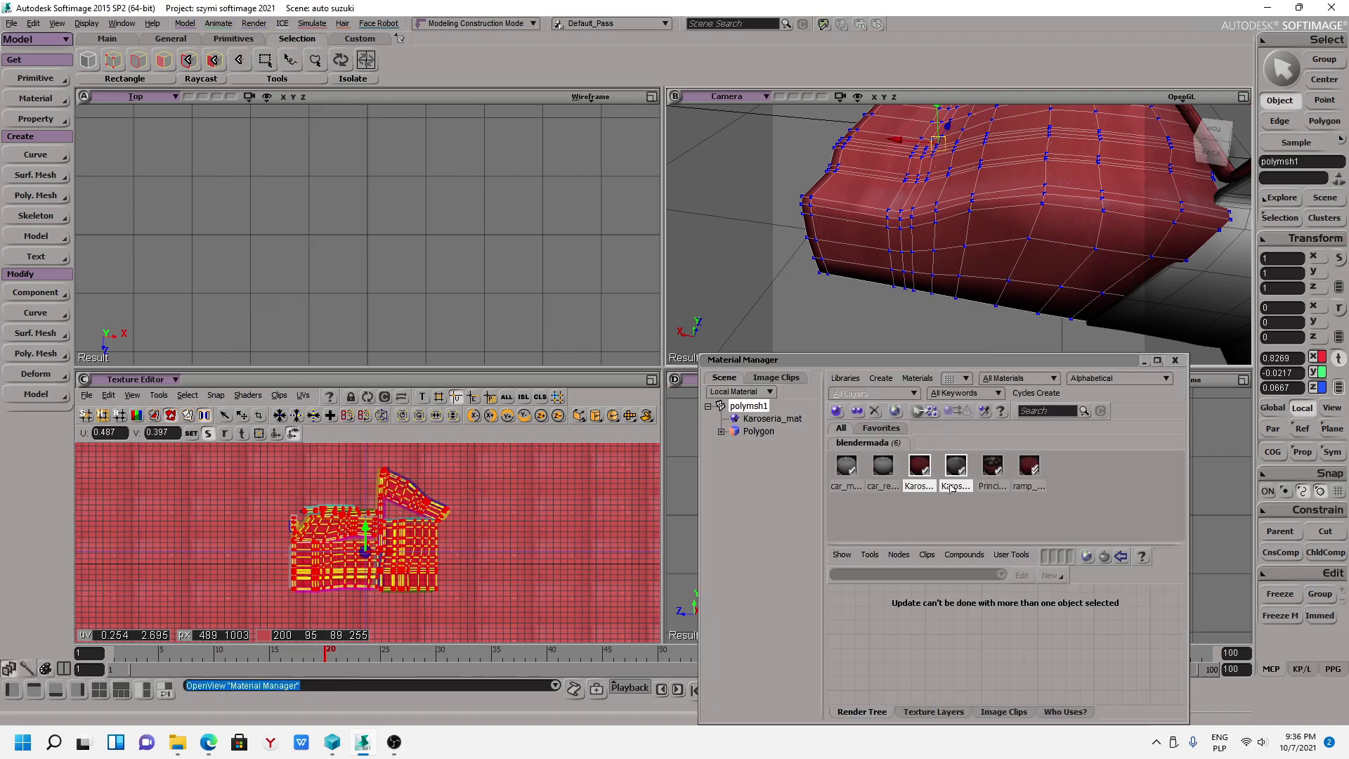
{"action": "left_click", "coordinate": [957, 474]}
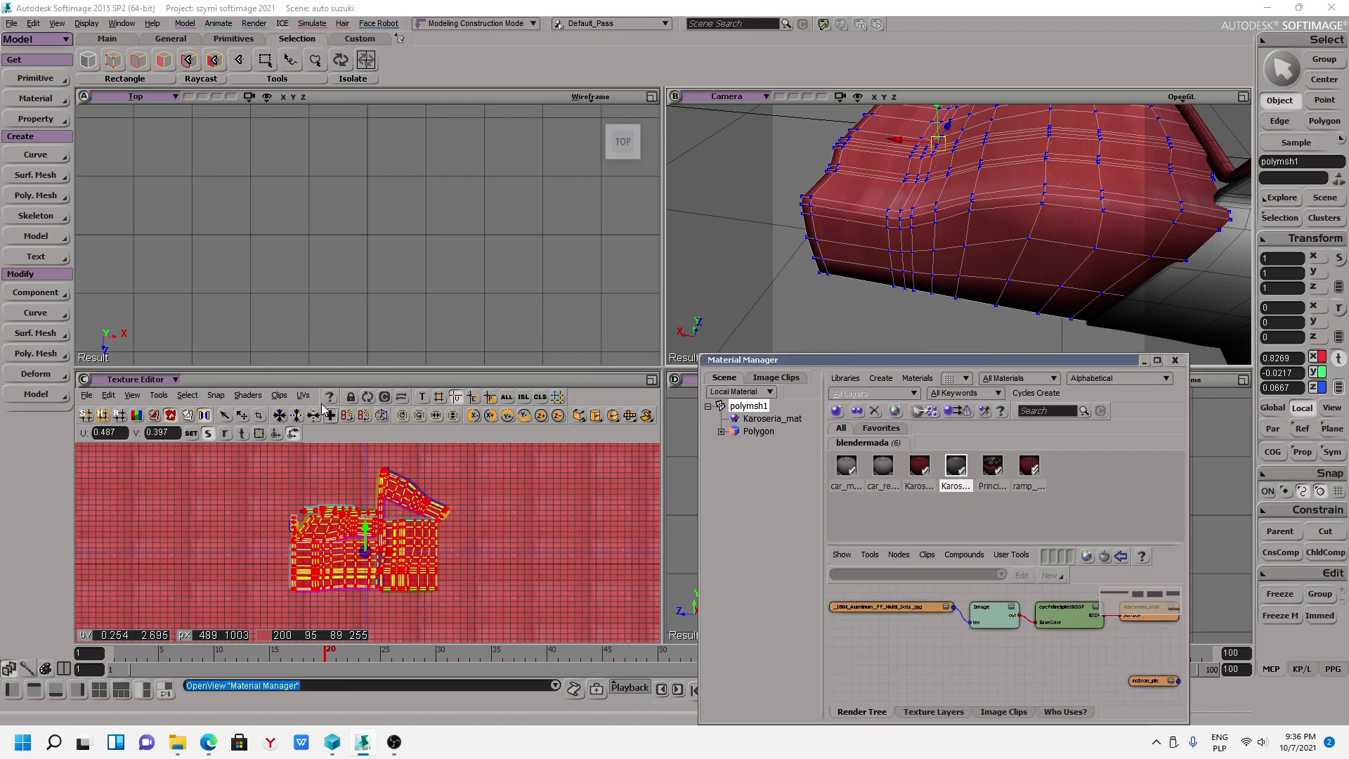
{"action": "key", "text": "u"}
{"action": "left_click", "coordinate": [1131, 230]}
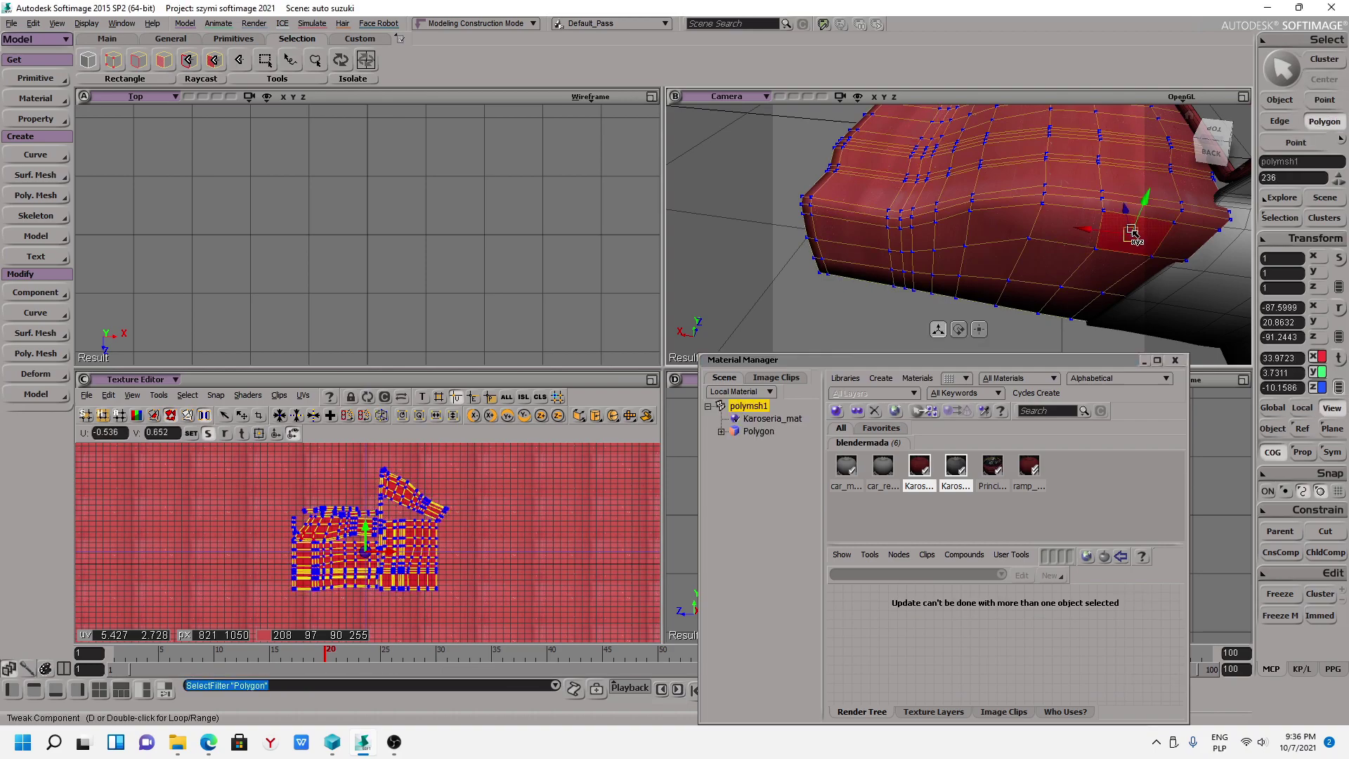
{"action": "left_click", "coordinate": [1324, 219]}
{"action": "left_click", "coordinate": [1131, 232]}
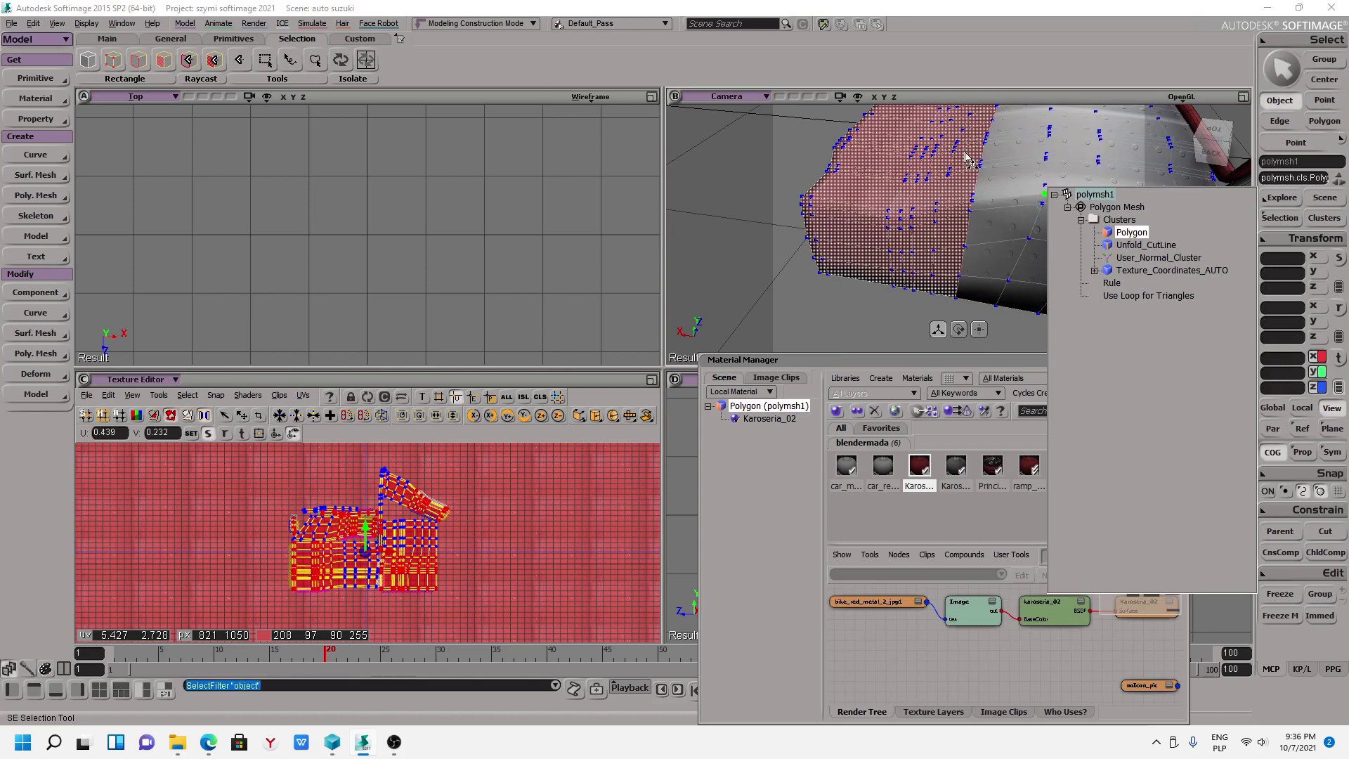
{"action": "left_click", "coordinate": [295, 398]}
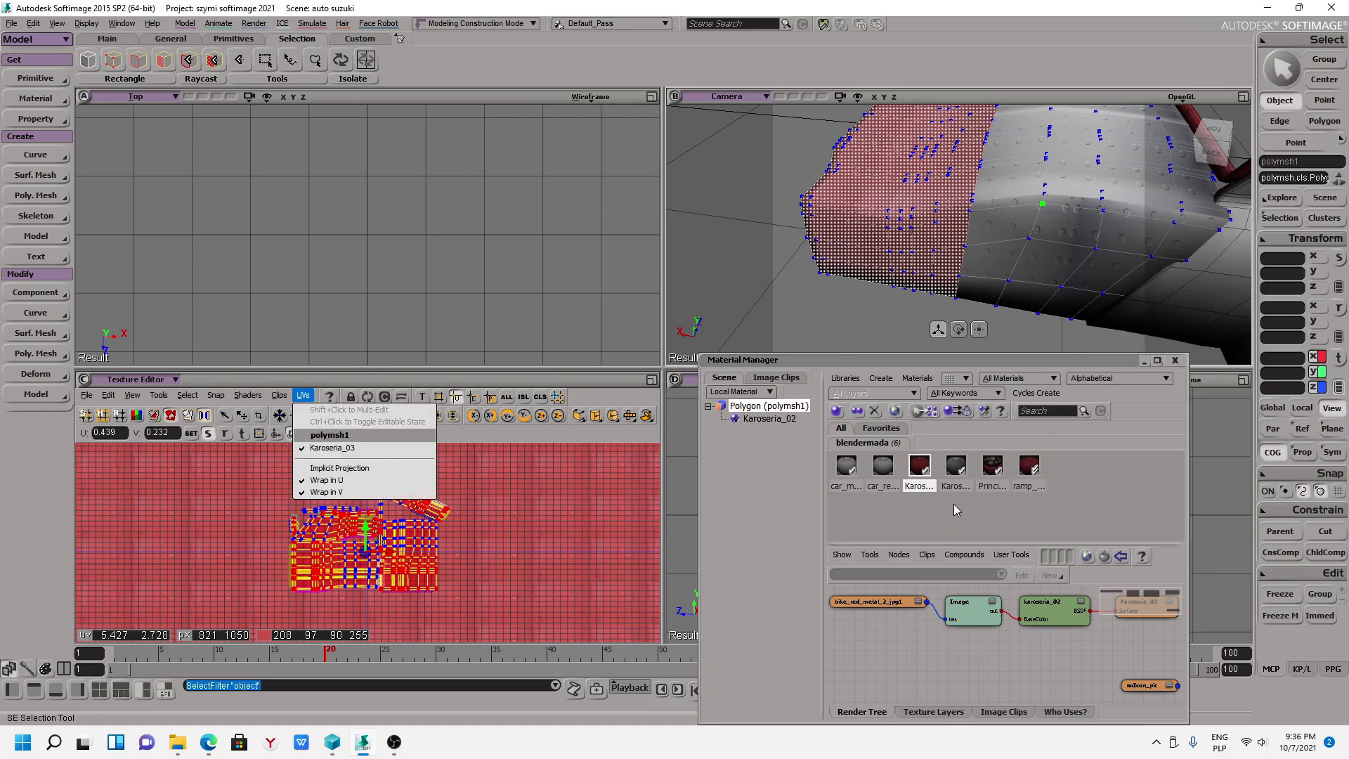
{"action": "left_click", "coordinate": [955, 467]}
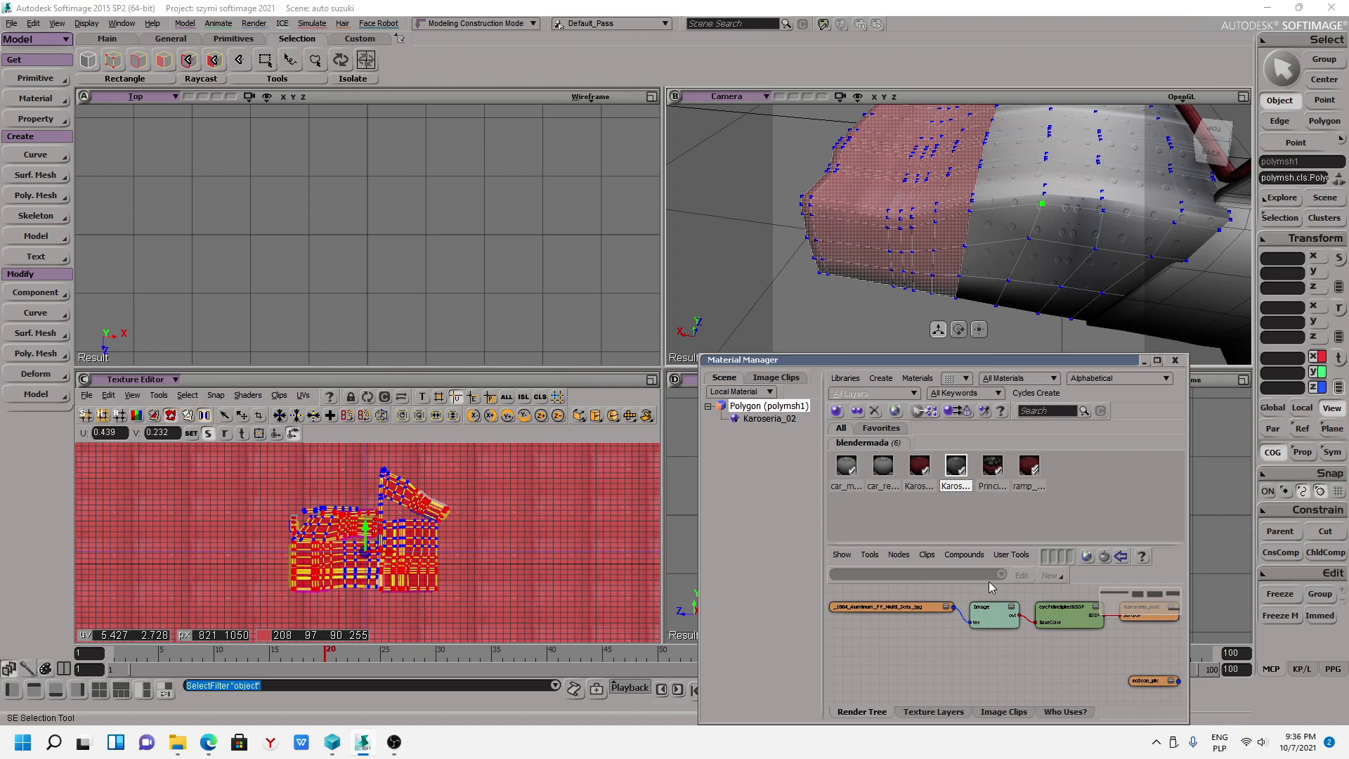
{"action": "double_click", "coordinate": [998, 619]}
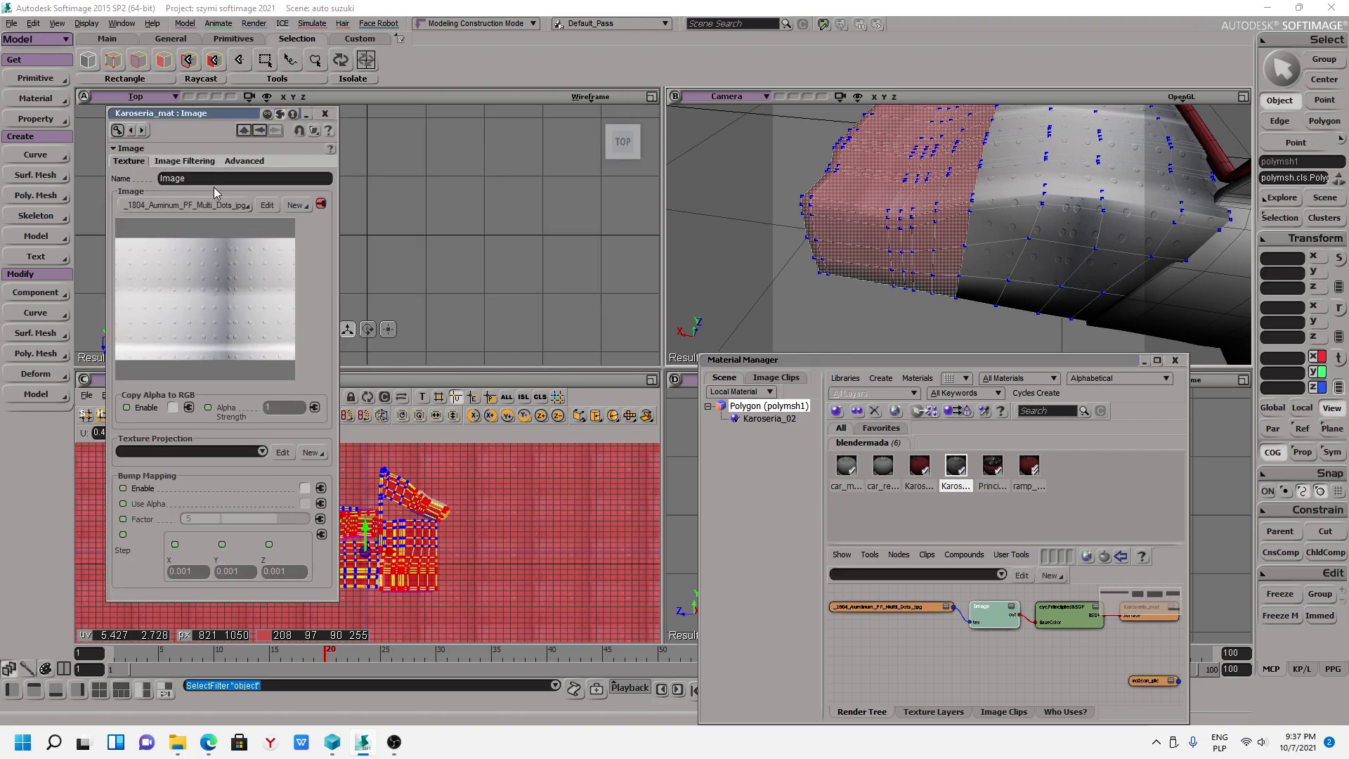
Check the Karoseria_03 UV property, then preview aluminium dots and red metal clips behind the UVs.
{"action": "left_click", "coordinate": [286, 453]}
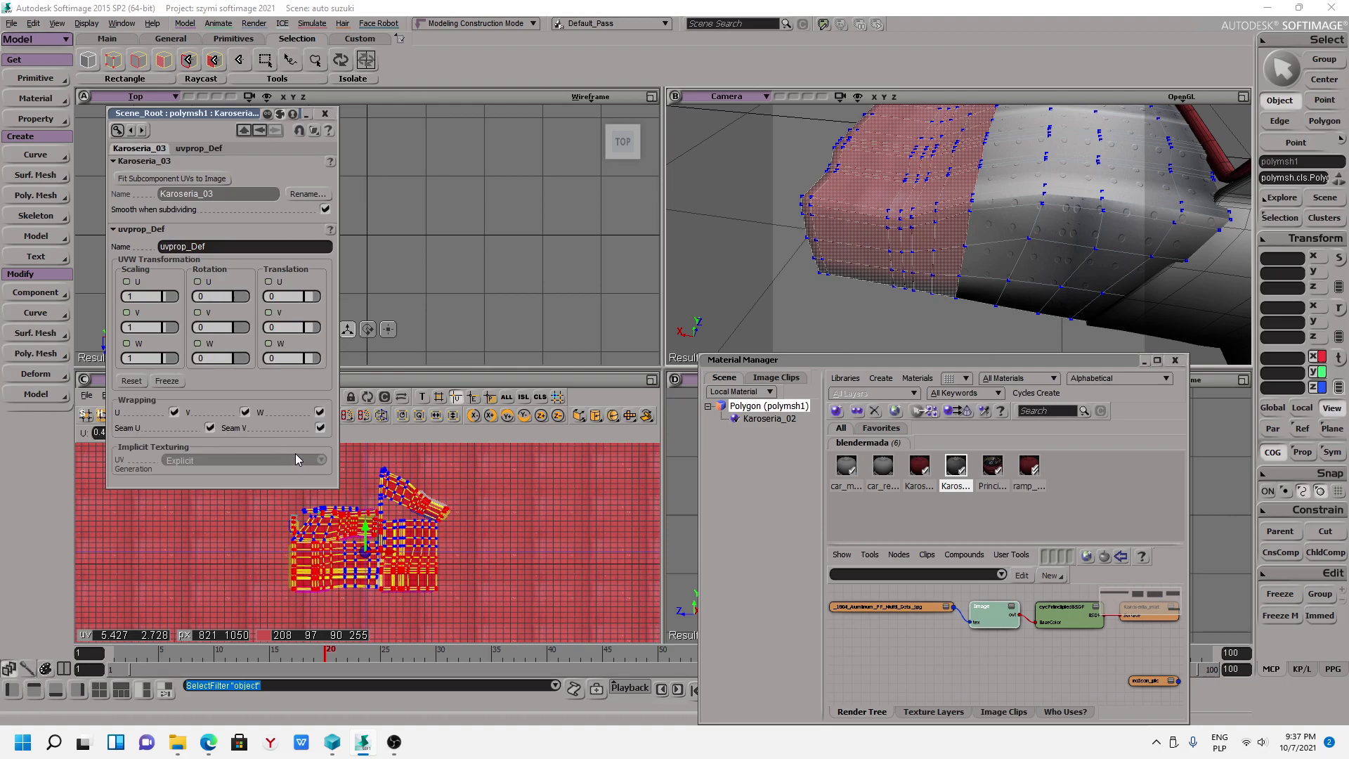
{"action": "left_click", "coordinate": [245, 246]}
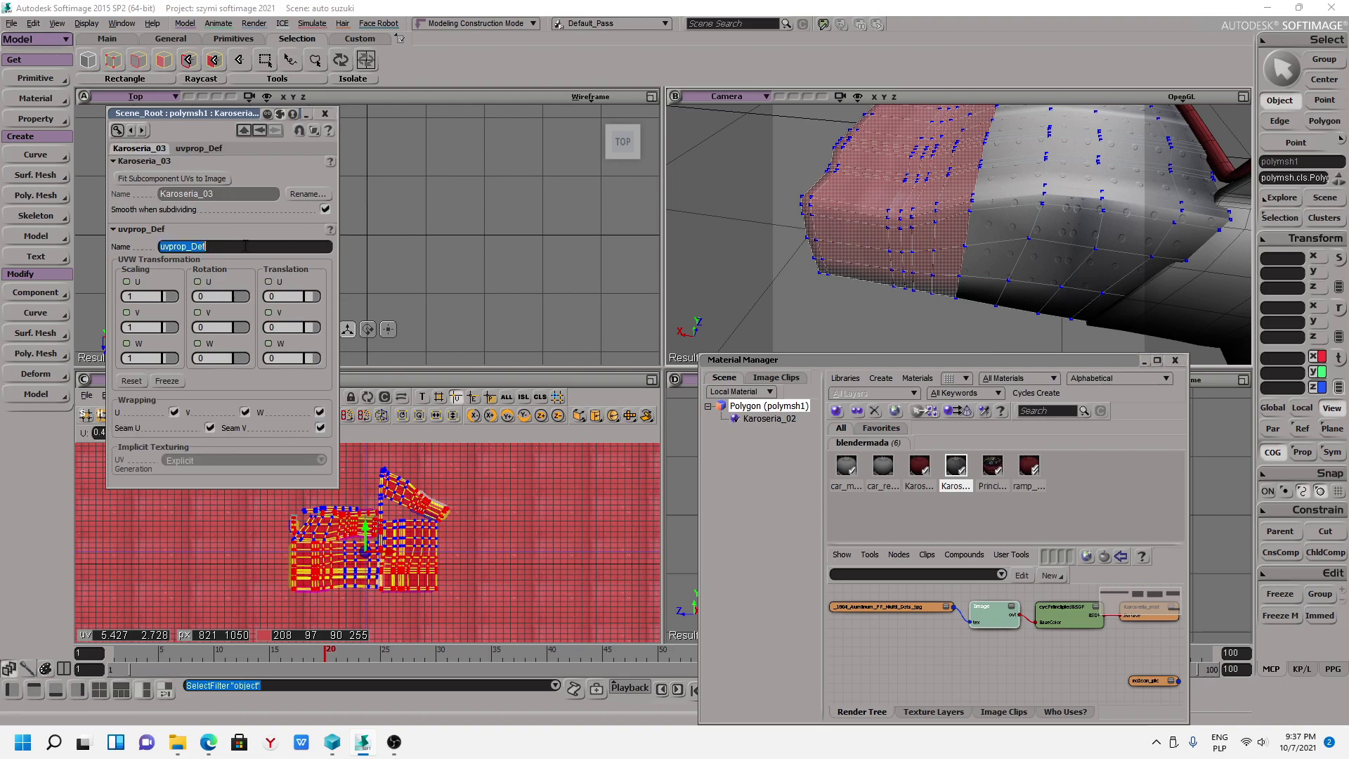
{"action": "left_click", "coordinate": [325, 113]}
{"action": "left_click", "coordinate": [278, 395]}
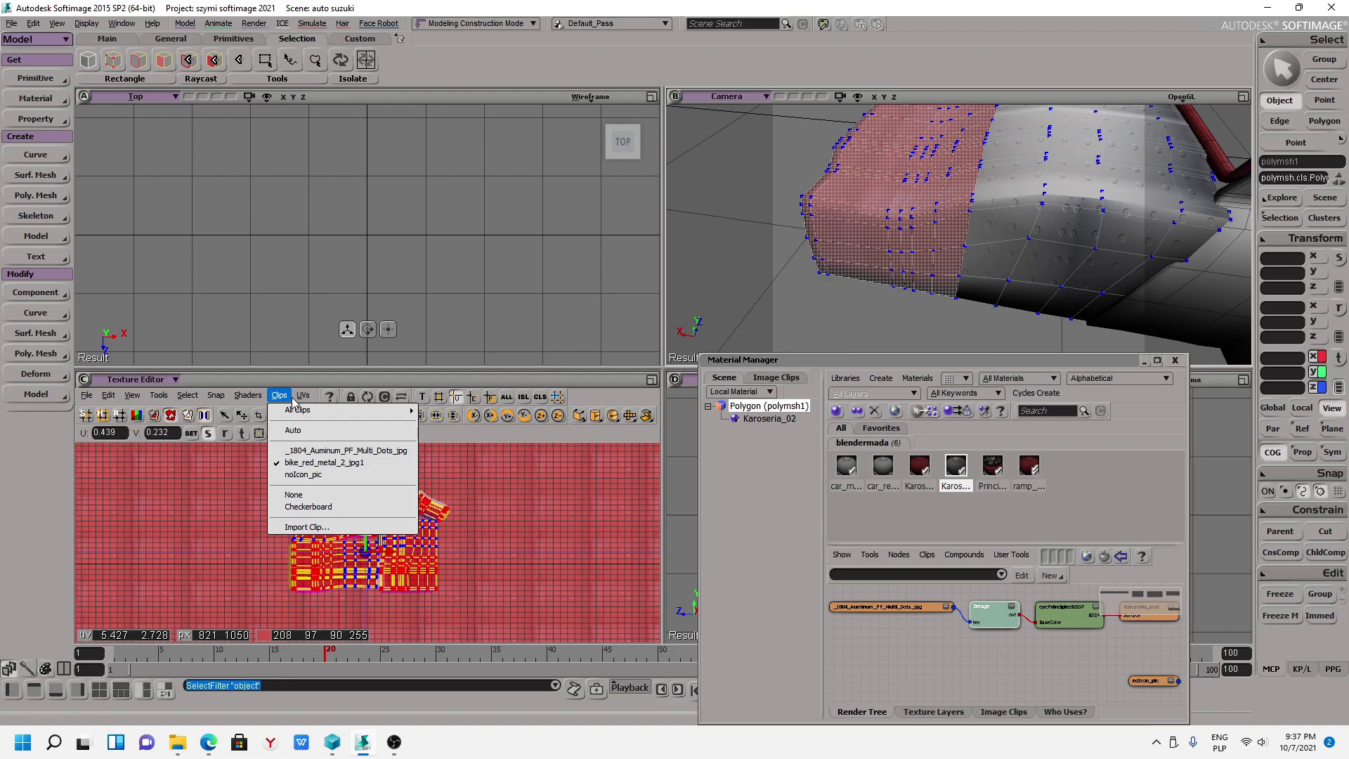
{"action": "left_click", "coordinate": [323, 450]}
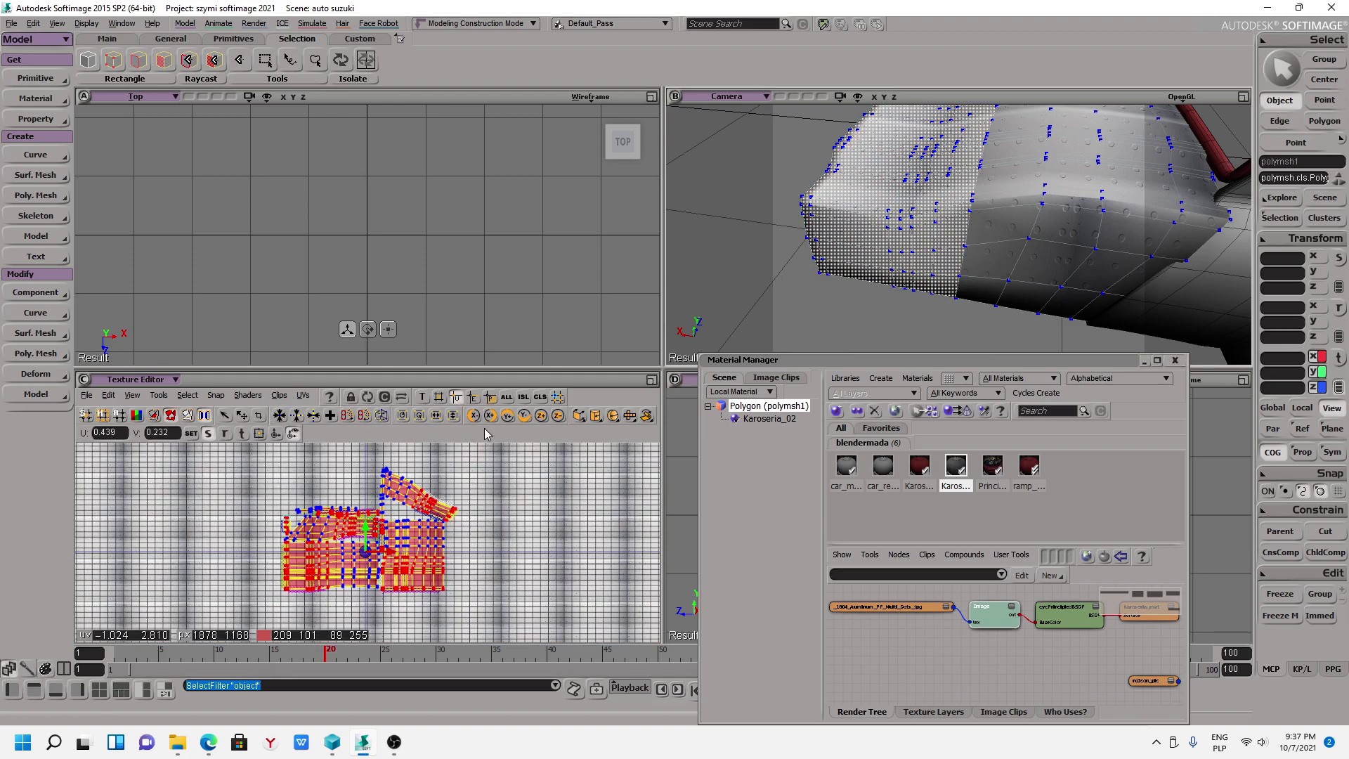
{"action": "left_click", "coordinate": [278, 395]}
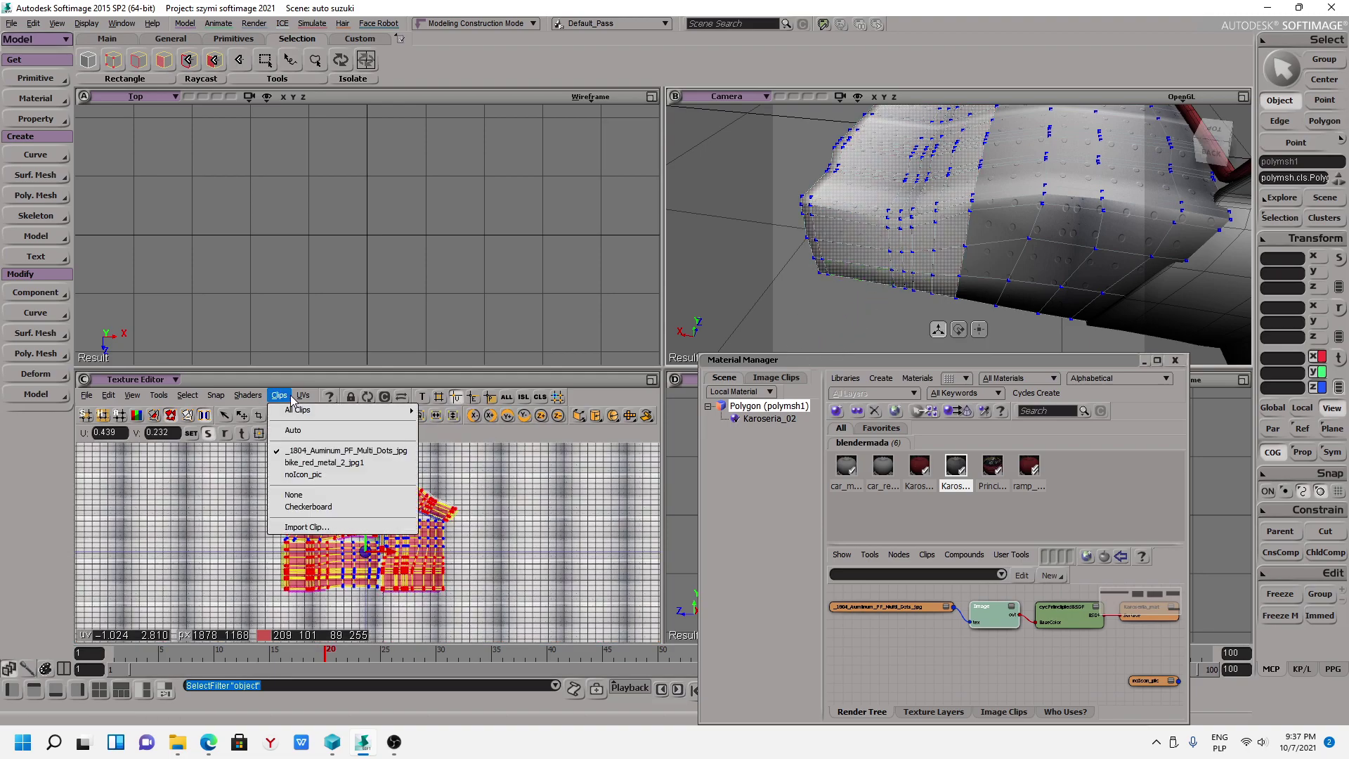
{"action": "left_click", "coordinate": [300, 462]}
Select the grey rear body mesh polymsh to show its car_mat_01 material.
{"action": "key", "text": "u"}
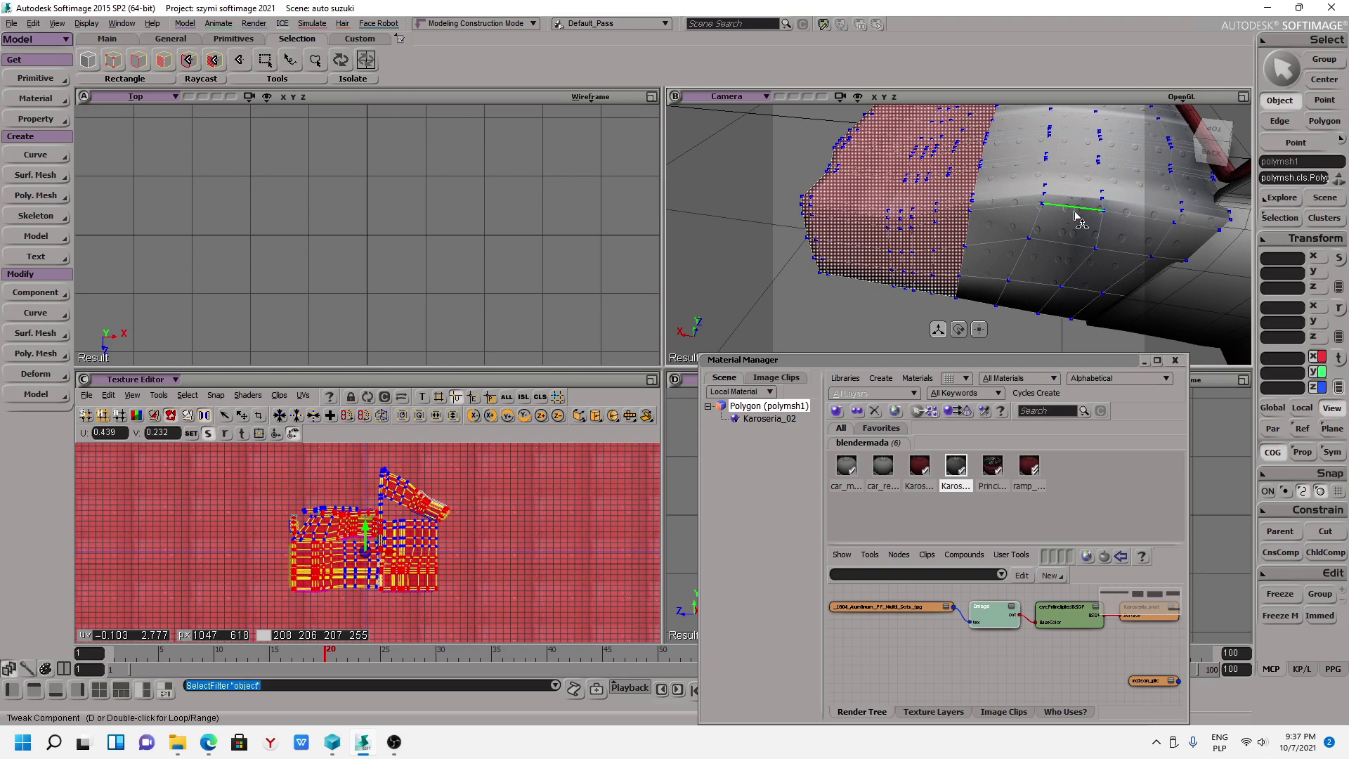
{"action": "left_click", "coordinate": [1071, 225]}
{"action": "key", "text": "t"}
{"action": "left_click", "coordinate": [900, 227]}
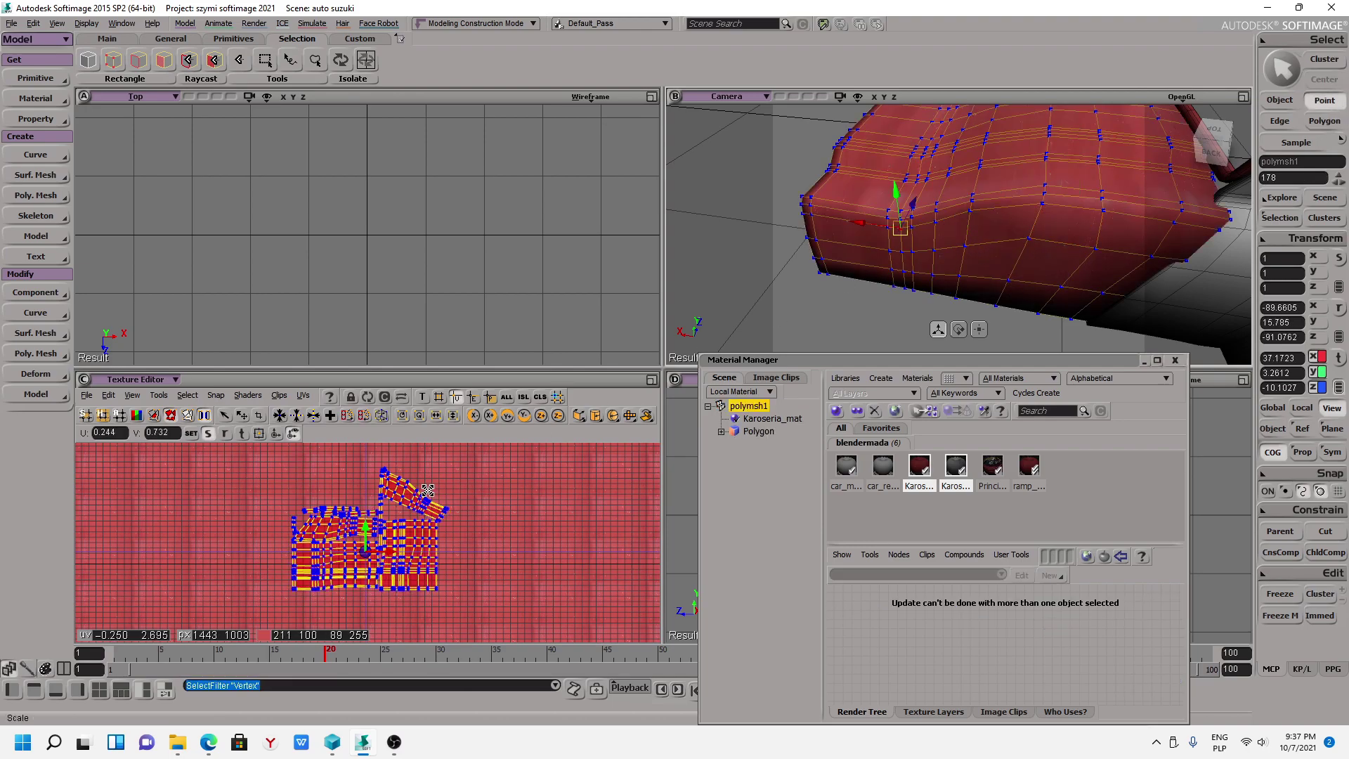
{"action": "left_click", "coordinate": [956, 466]}
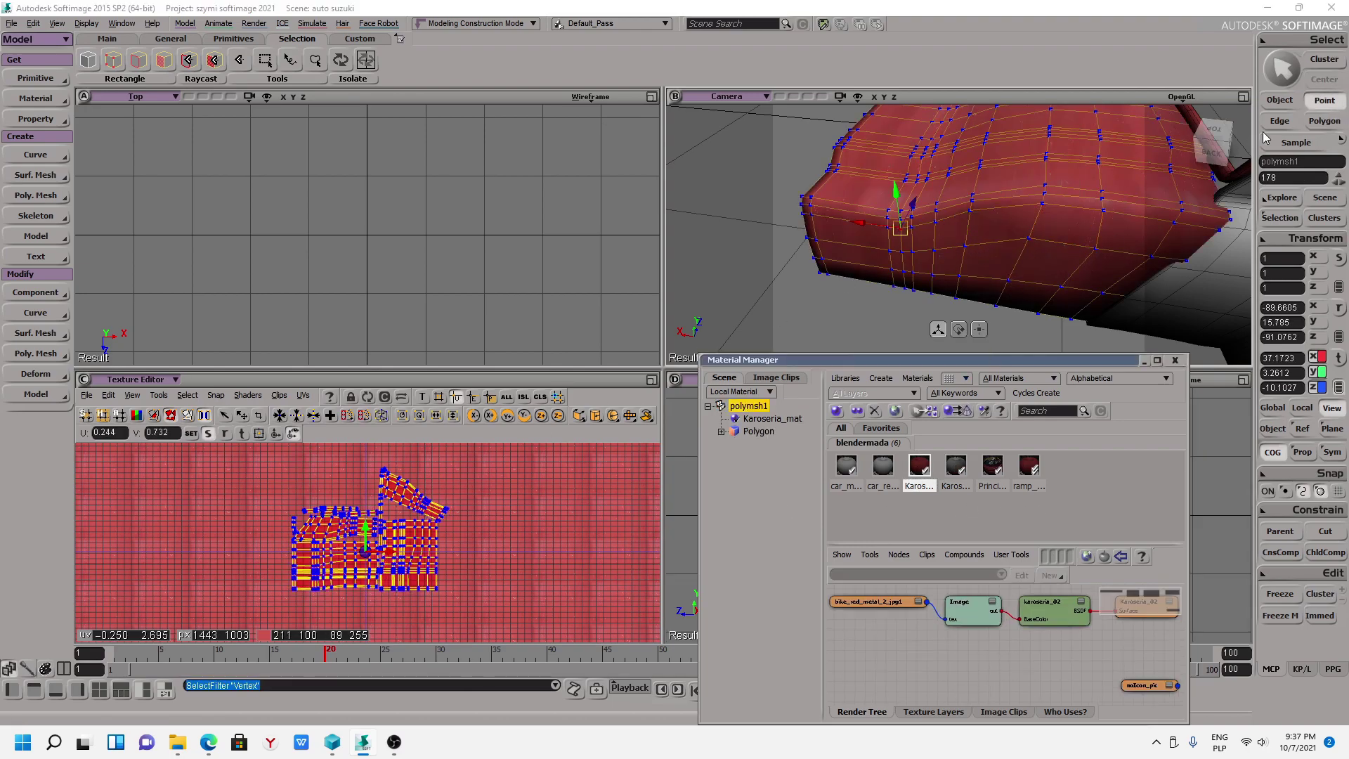
{"action": "key", "text": "space"}
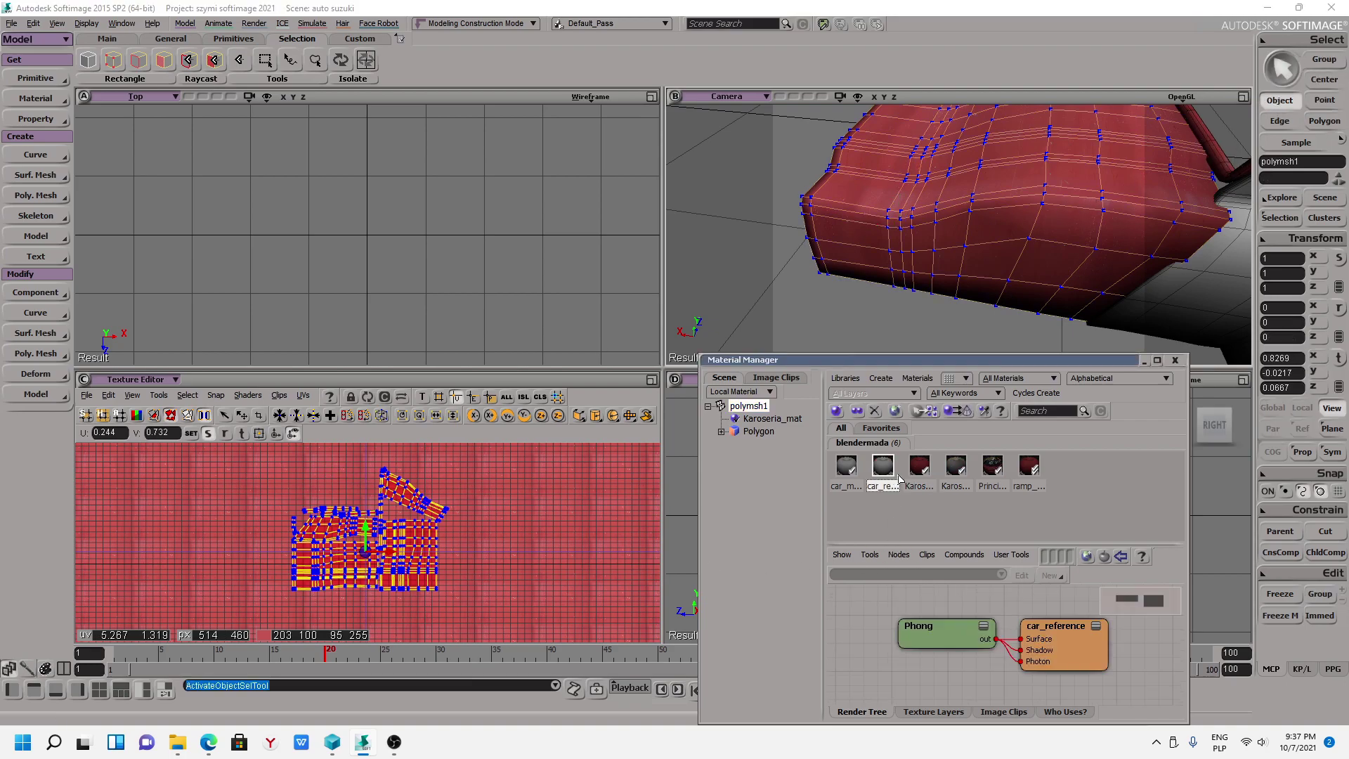
{"action": "left_click", "coordinate": [942, 234]}
{"action": "left_click", "coordinate": [1089, 229]}
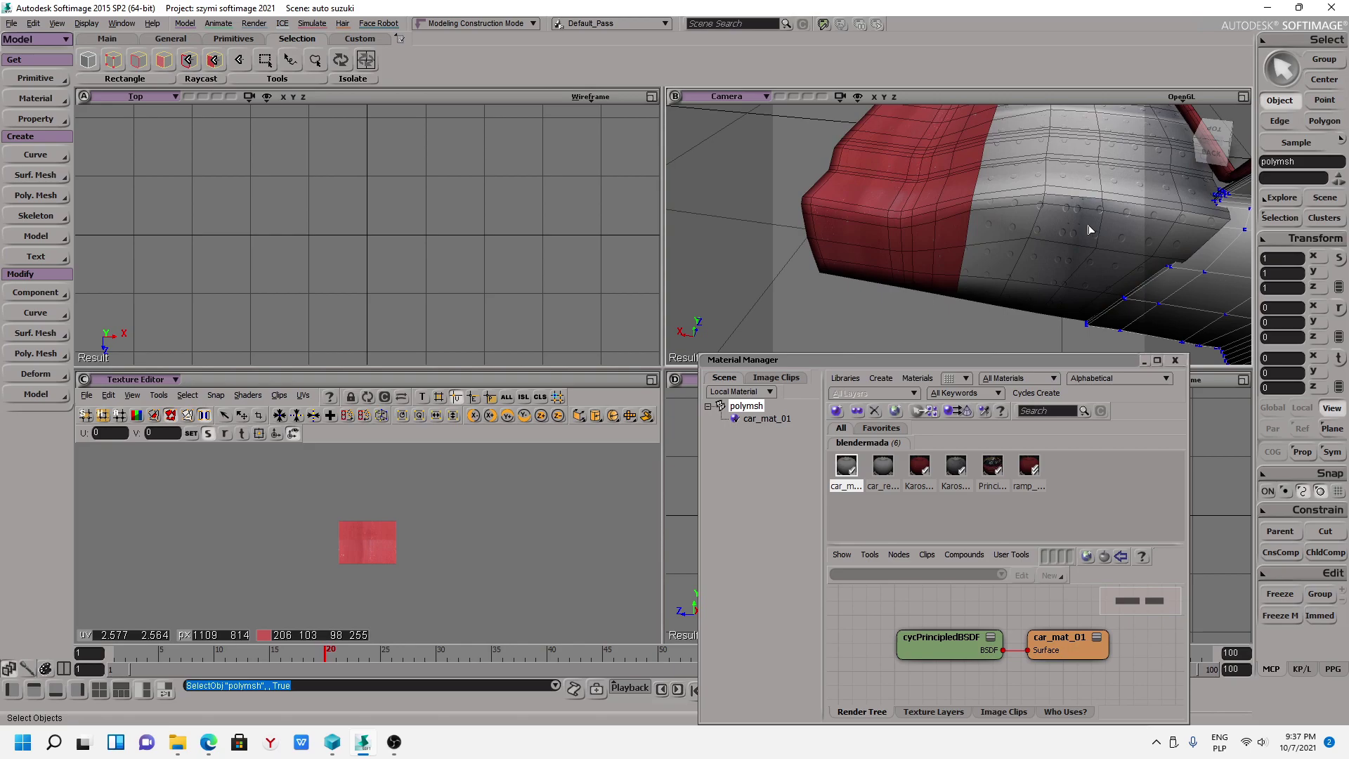
Select polymsh1's front Polygon cluster to show its Karoseria_02 network, then try enlarging its UVs.
{"action": "left_click", "coordinate": [934, 221]}
{"action": "left_click", "coordinate": [1174, 273]}
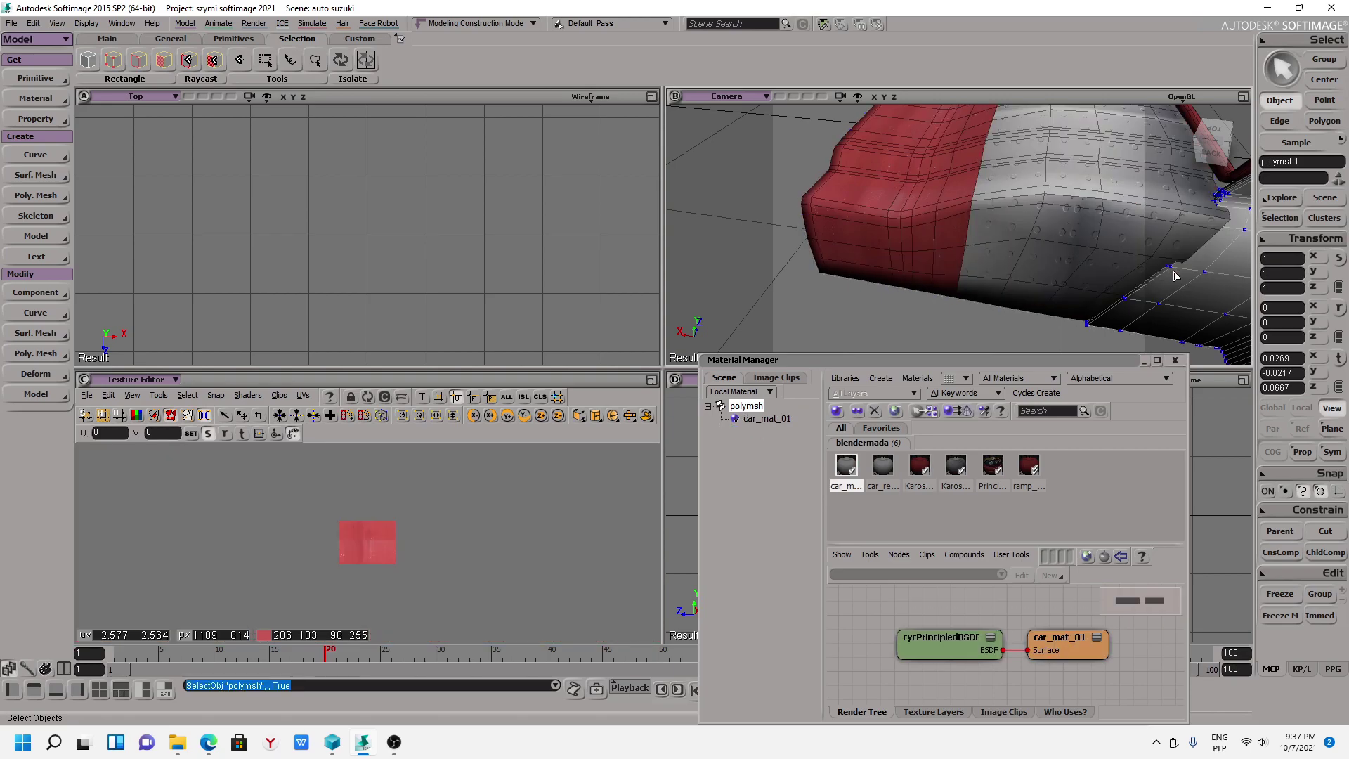
{"action": "left_click", "coordinate": [1034, 240]}
{"action": "middle_click_drag", "start_coordinate": [1045, 250], "coordinate": [1066, 238]}
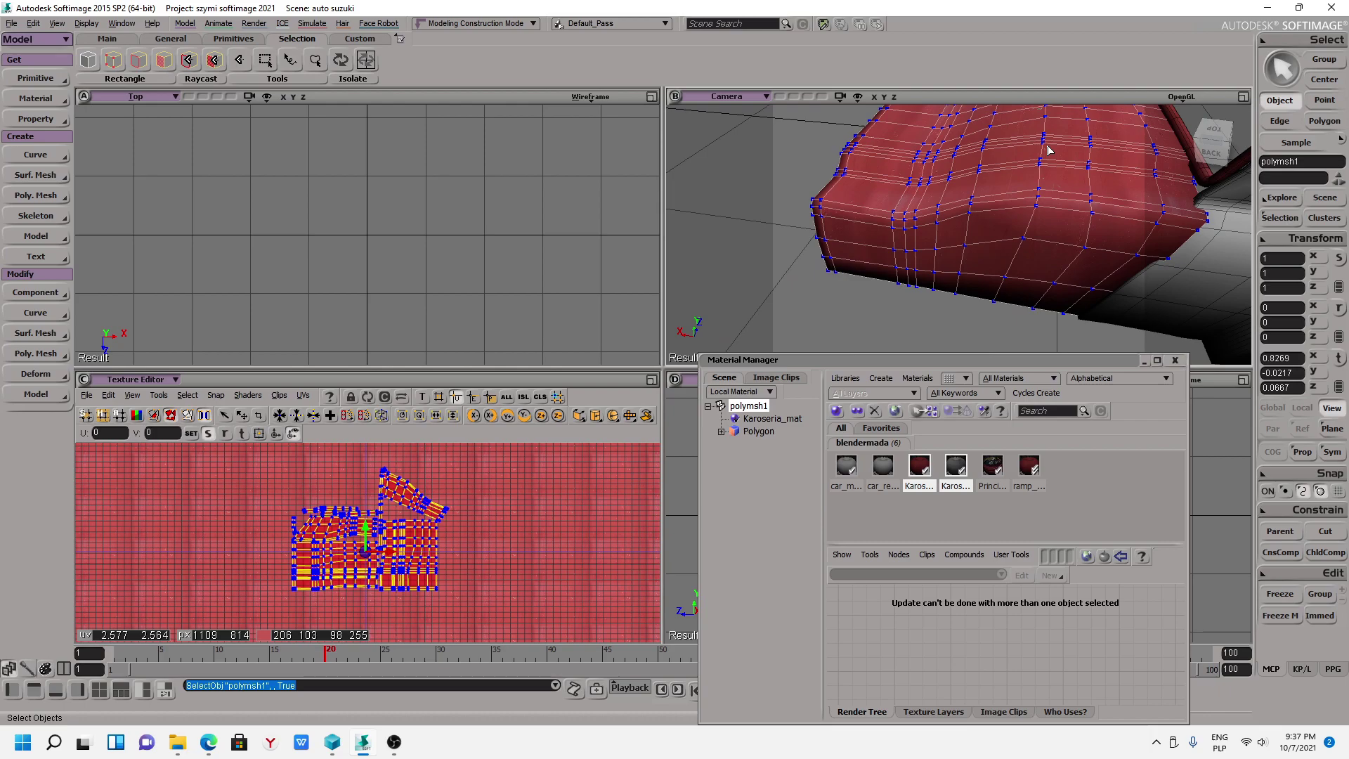
{"action": "left_click", "coordinate": [1324, 217]}
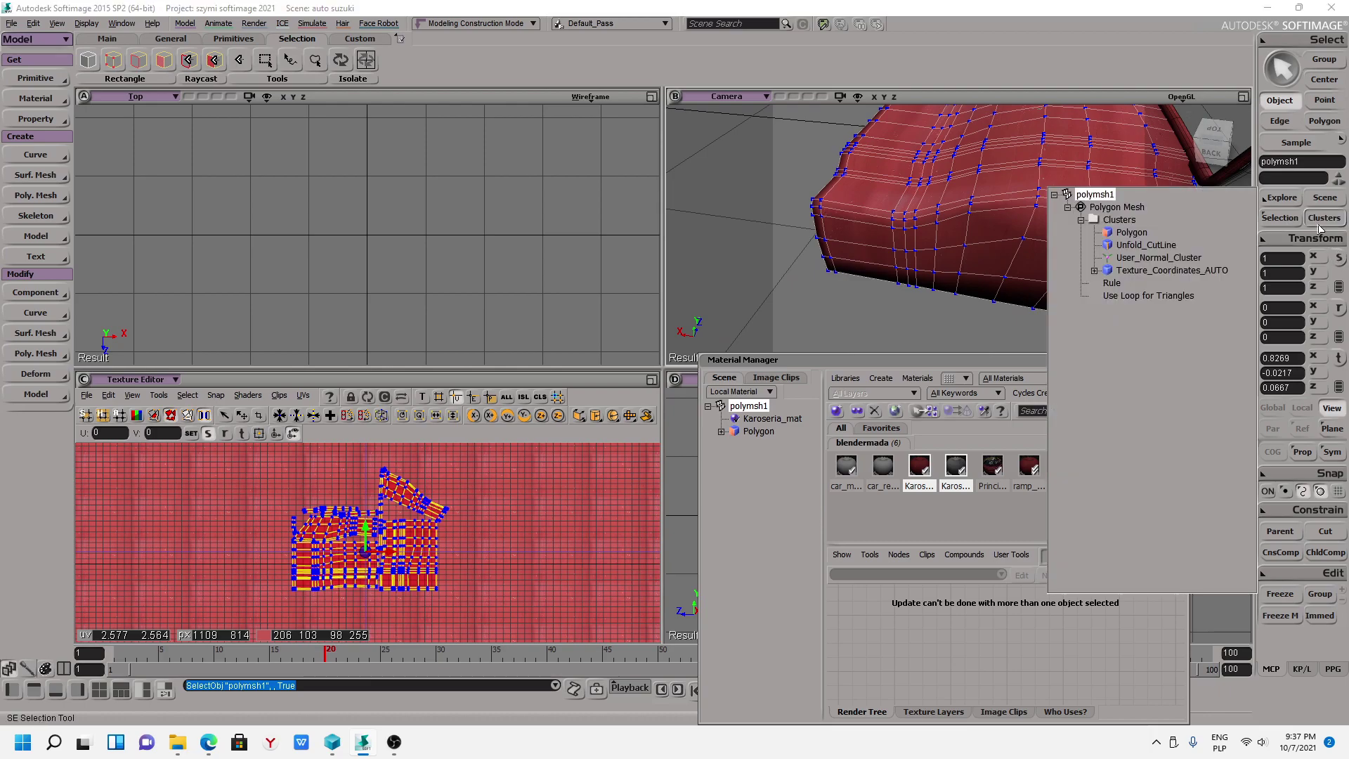
{"action": "left_click", "coordinate": [1131, 232]}
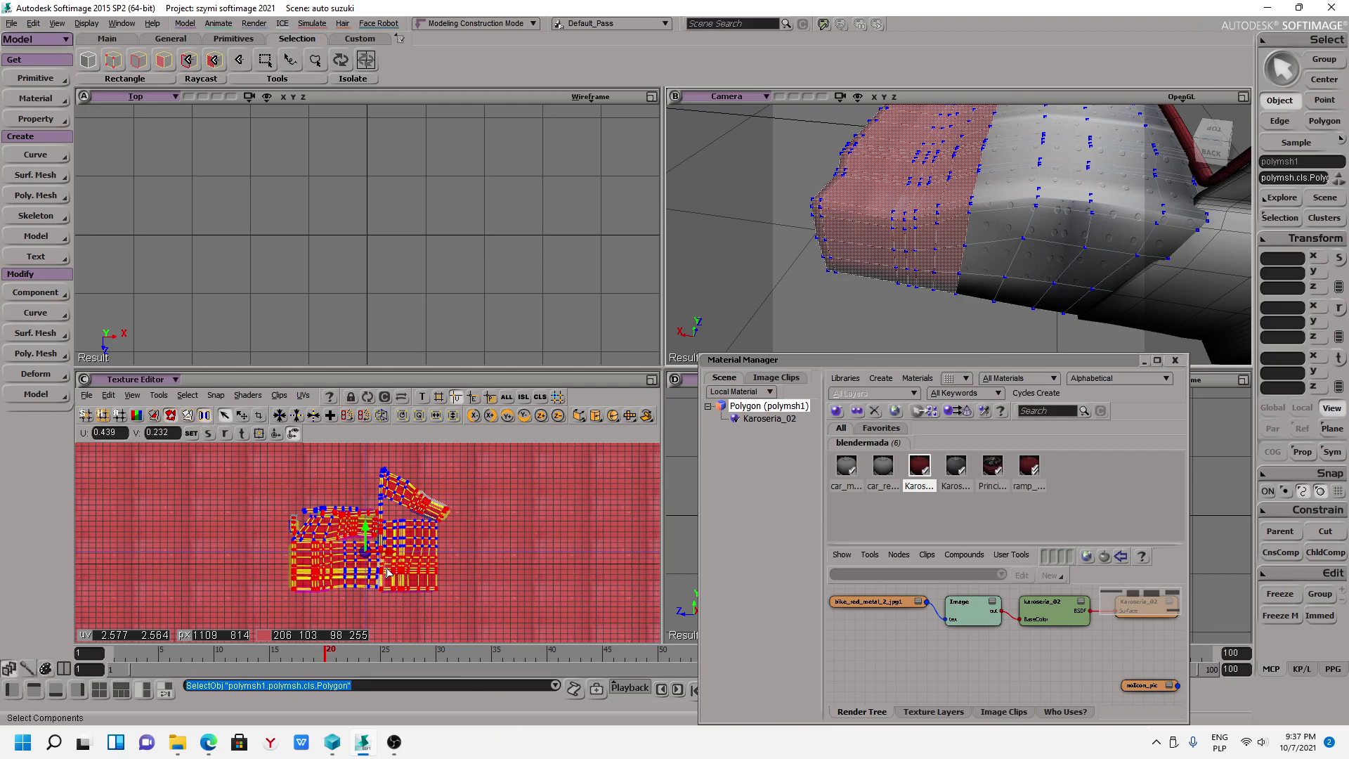
{"action": "left_click_drag", "start_coordinate": [368, 540], "coordinate": [349, 539]}
Undo the UV scaling, try enlarging the selected UVs again, and undo that too.
{"action": "key", "text": "ctrl+z"}
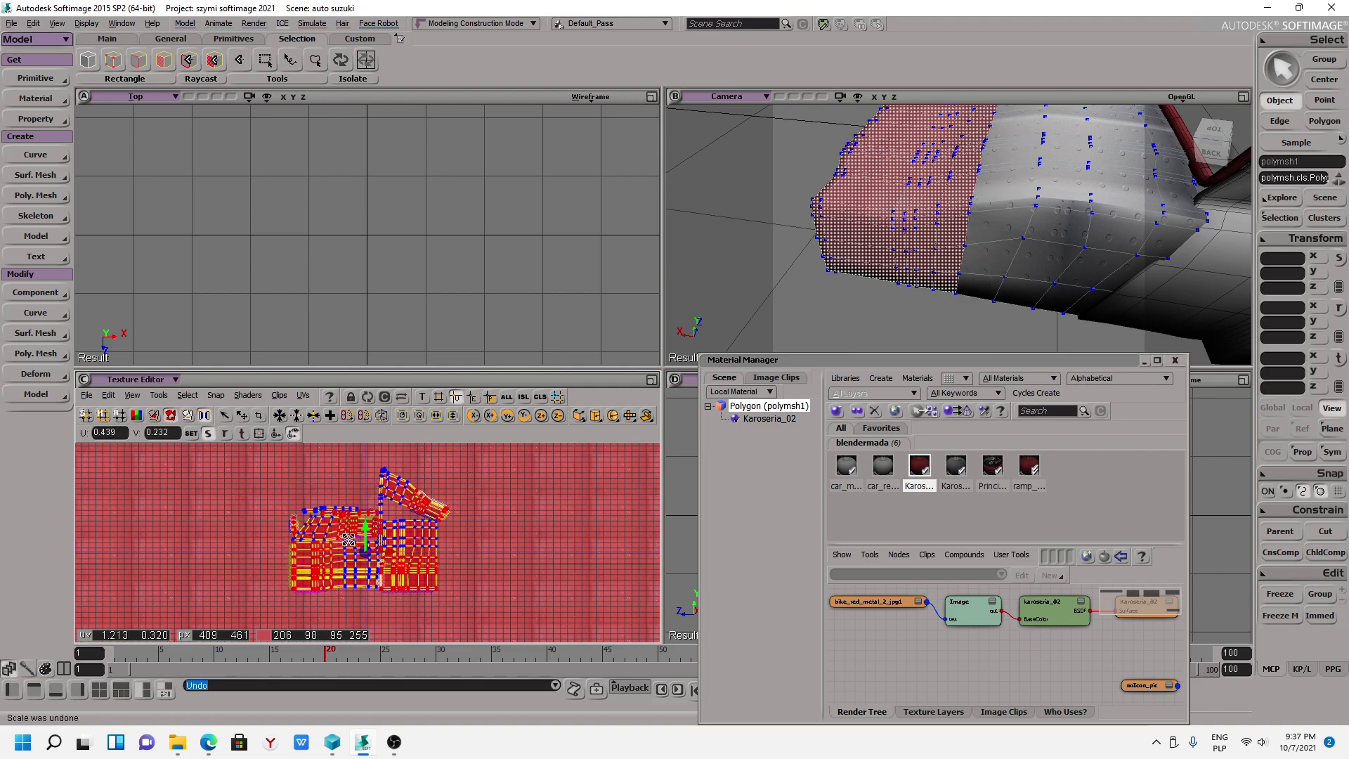
{"action": "key", "text": "space"}
{"action": "left_click", "coordinate": [391, 529]}
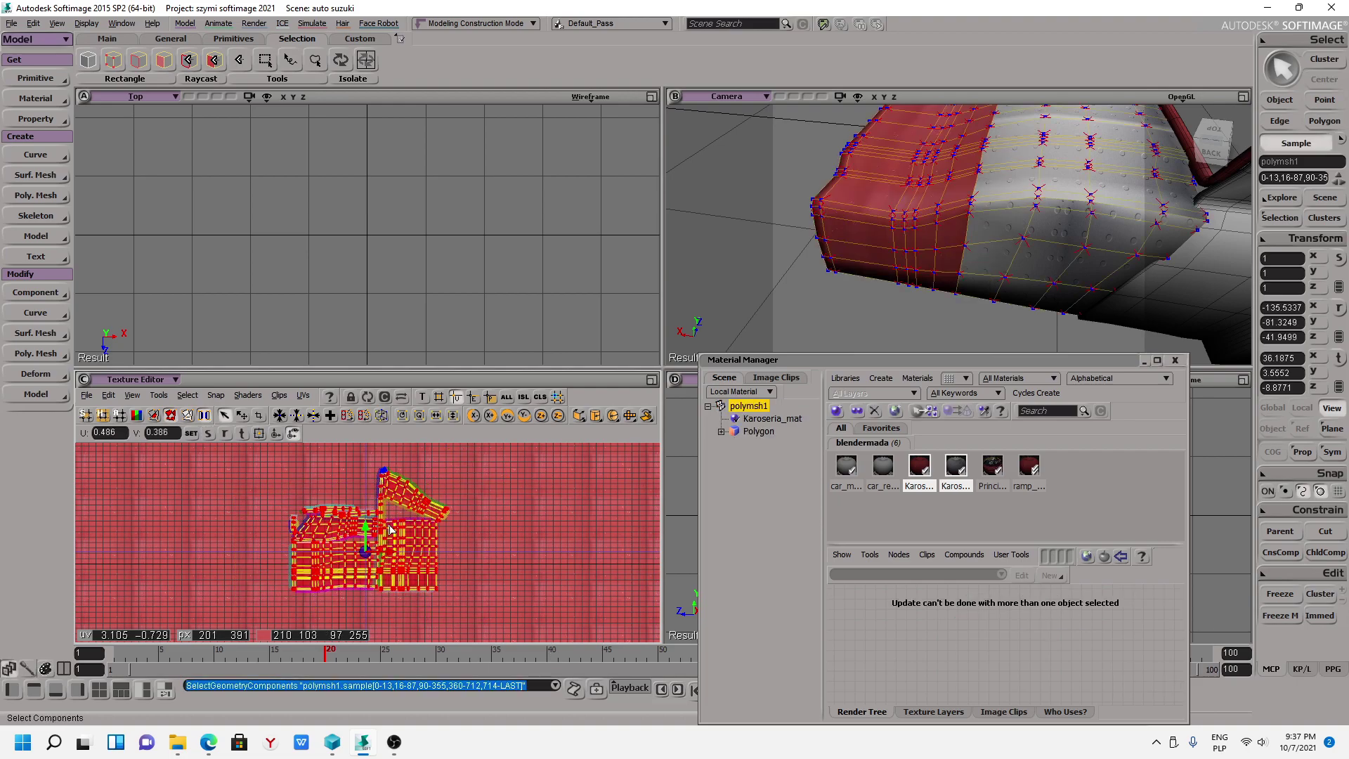
{"action": "key", "text": "x"}
{"action": "left_click_drag", "start_coordinate": [392, 529], "coordinate": [391, 519]}
{"action": "key", "text": "ctrl+z"}
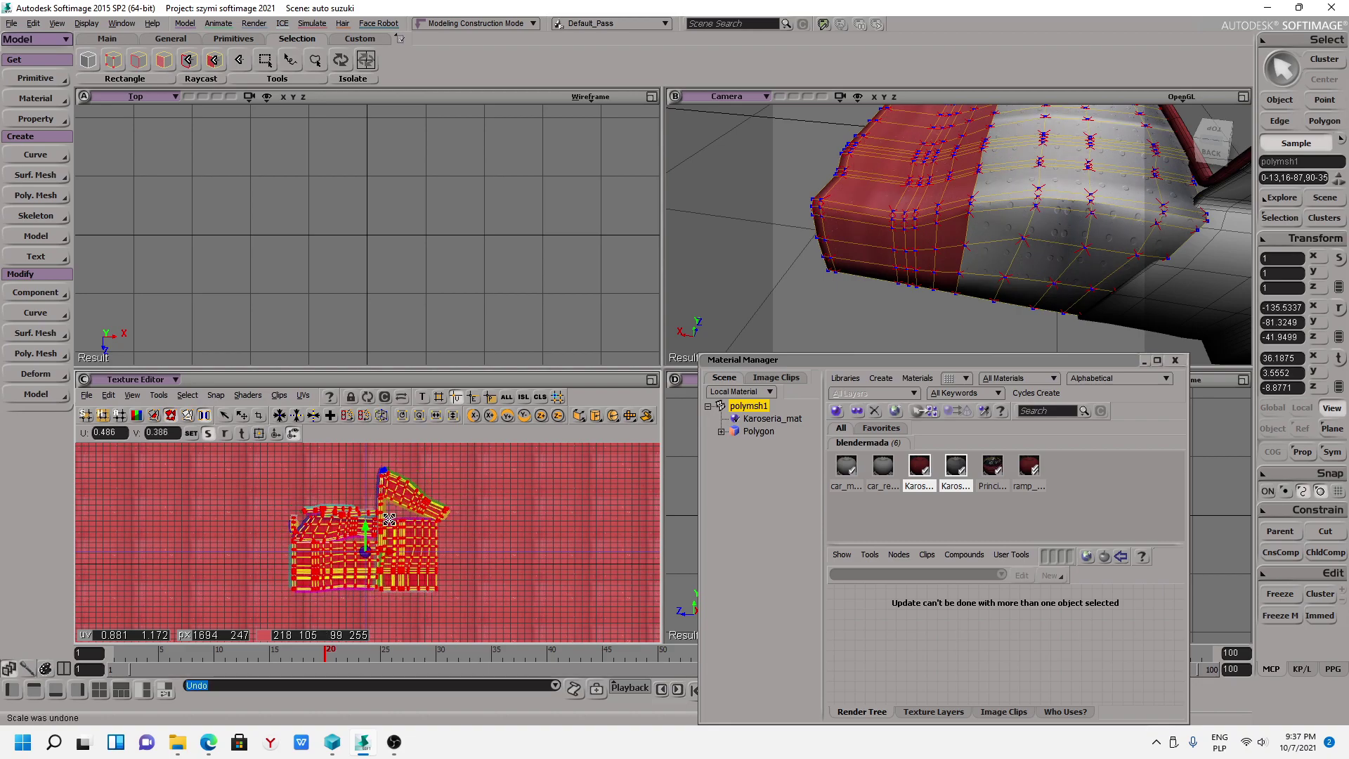
{"action": "key", "text": "ctrl+z"}
{"action": "key", "text": "ctrl+z"}
{"action": "key", "text": "ctrl+z"}
Select an edge loop around the car body's front section.
{"action": "middle_click_drag", "start_coordinate": [1067, 194], "coordinate": [969, 249]}
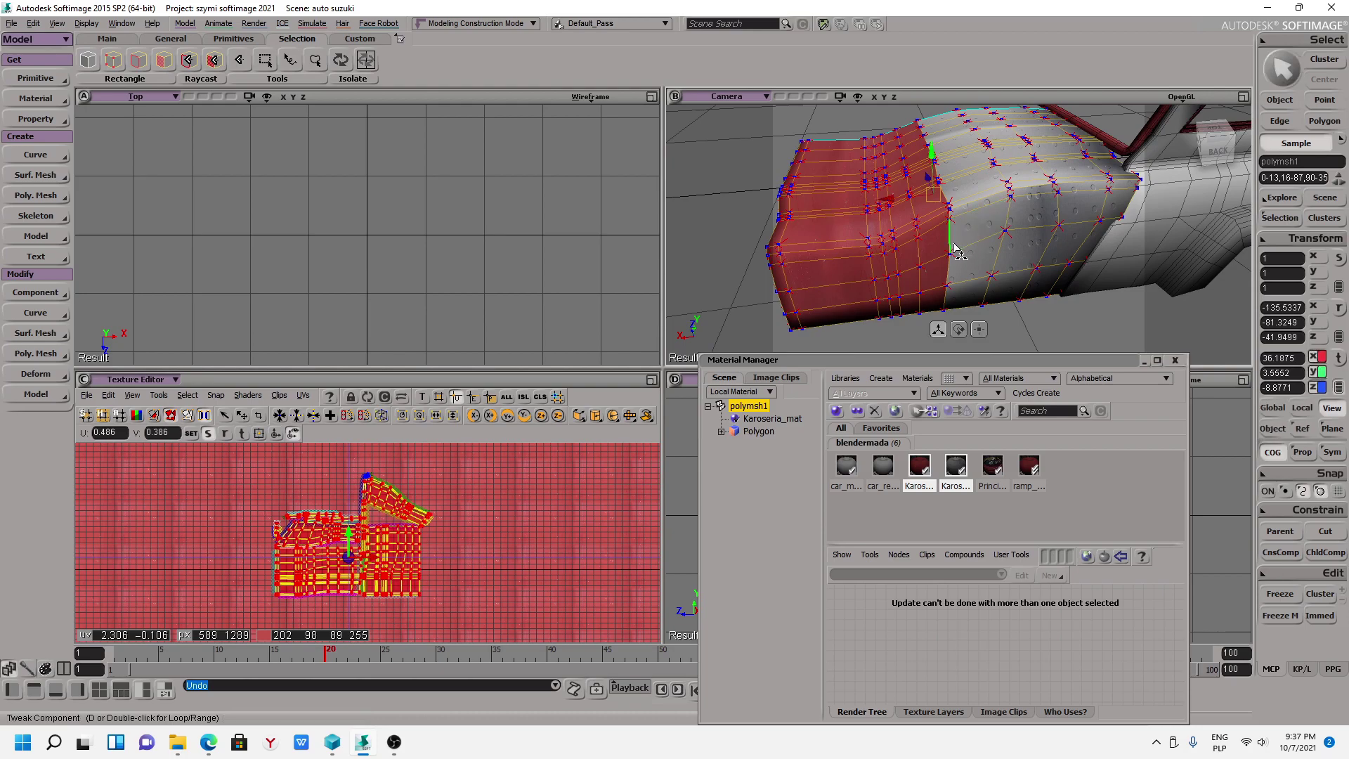
{"action": "key", "text": "e"}
{"action": "left_click", "coordinate": [950, 206]}
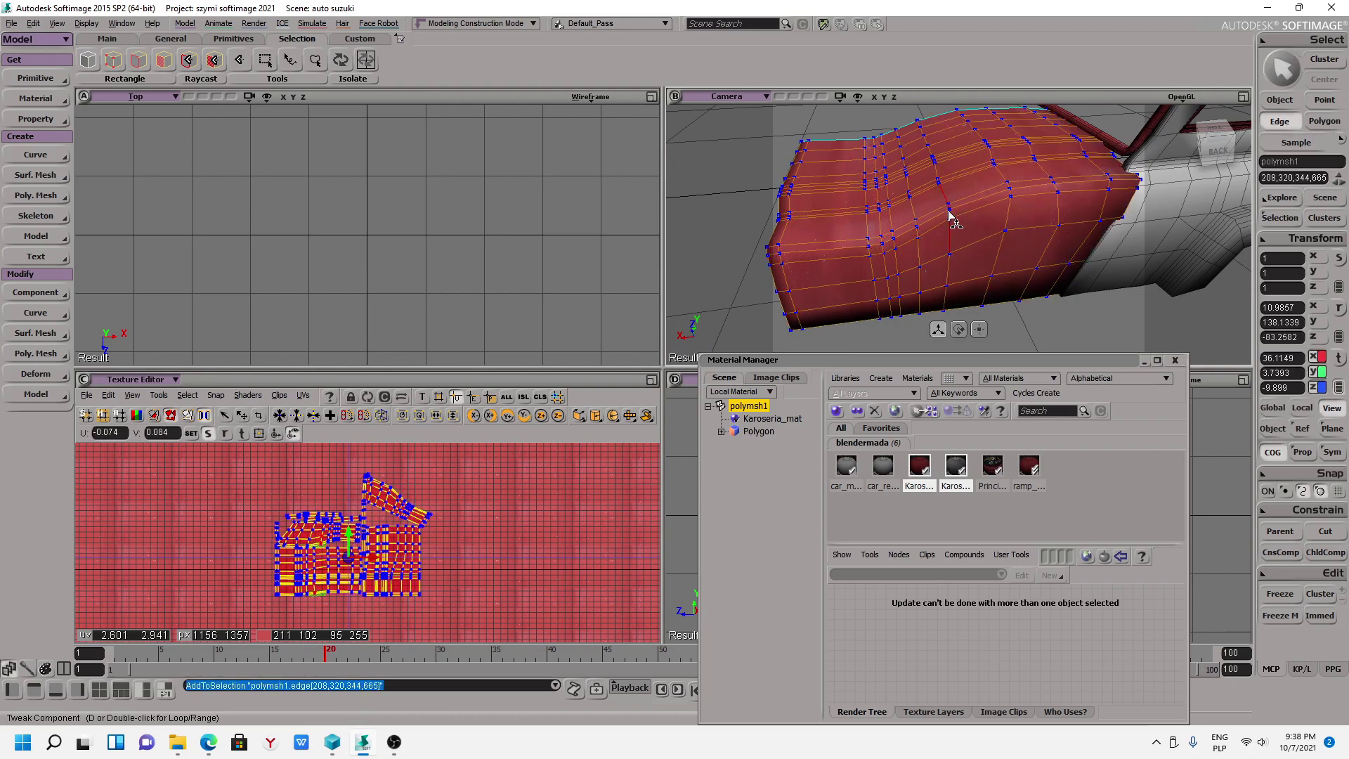
{"action": "left_click", "coordinate": [949, 278], "text": "shift"}
{"action": "double_click", "coordinate": [939, 174]}
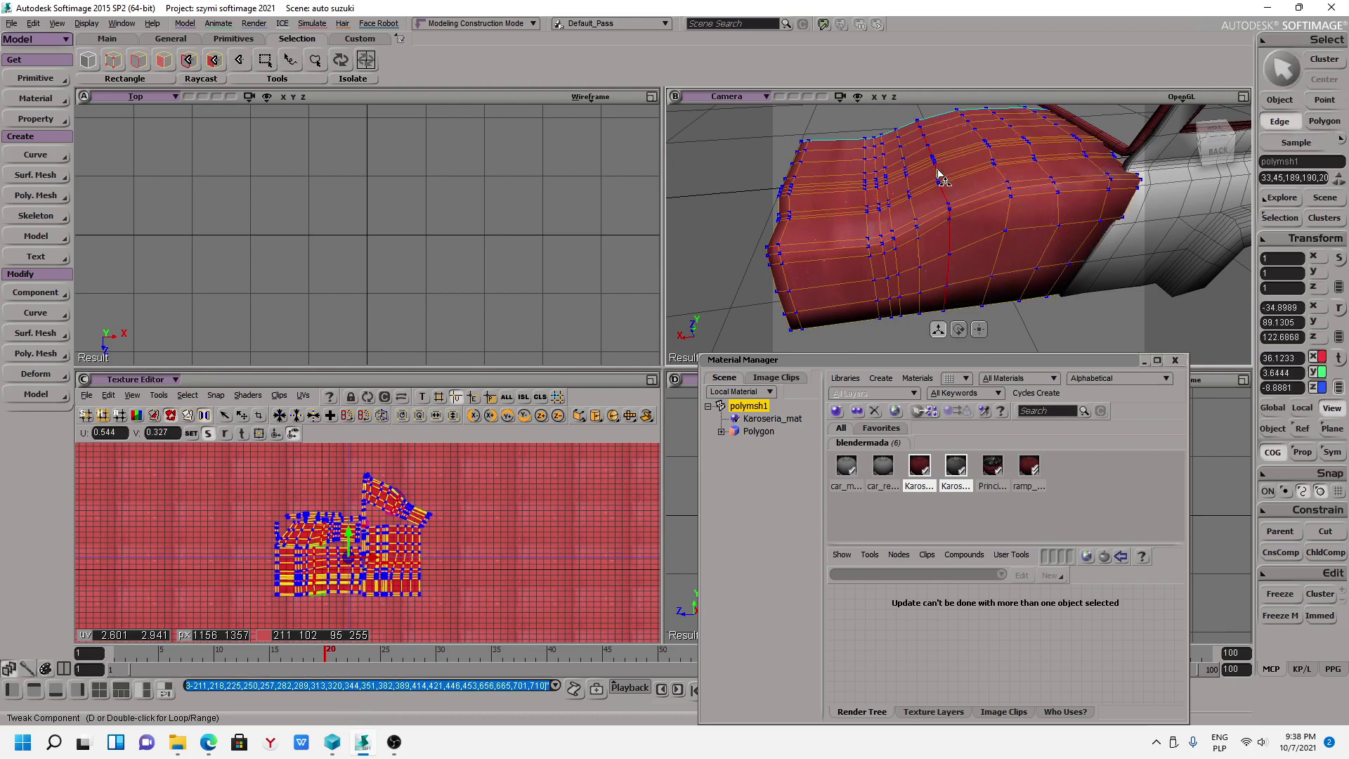
{"action": "mouse_move", "coordinate": [906, 260]}
{"action": "right_mouse_down"}
{"action": "mouse_move", "coordinate": [890, 197]}
{"action": "mouse_move", "coordinate": [934, 211]}
{"action": "right_mouse_up"}
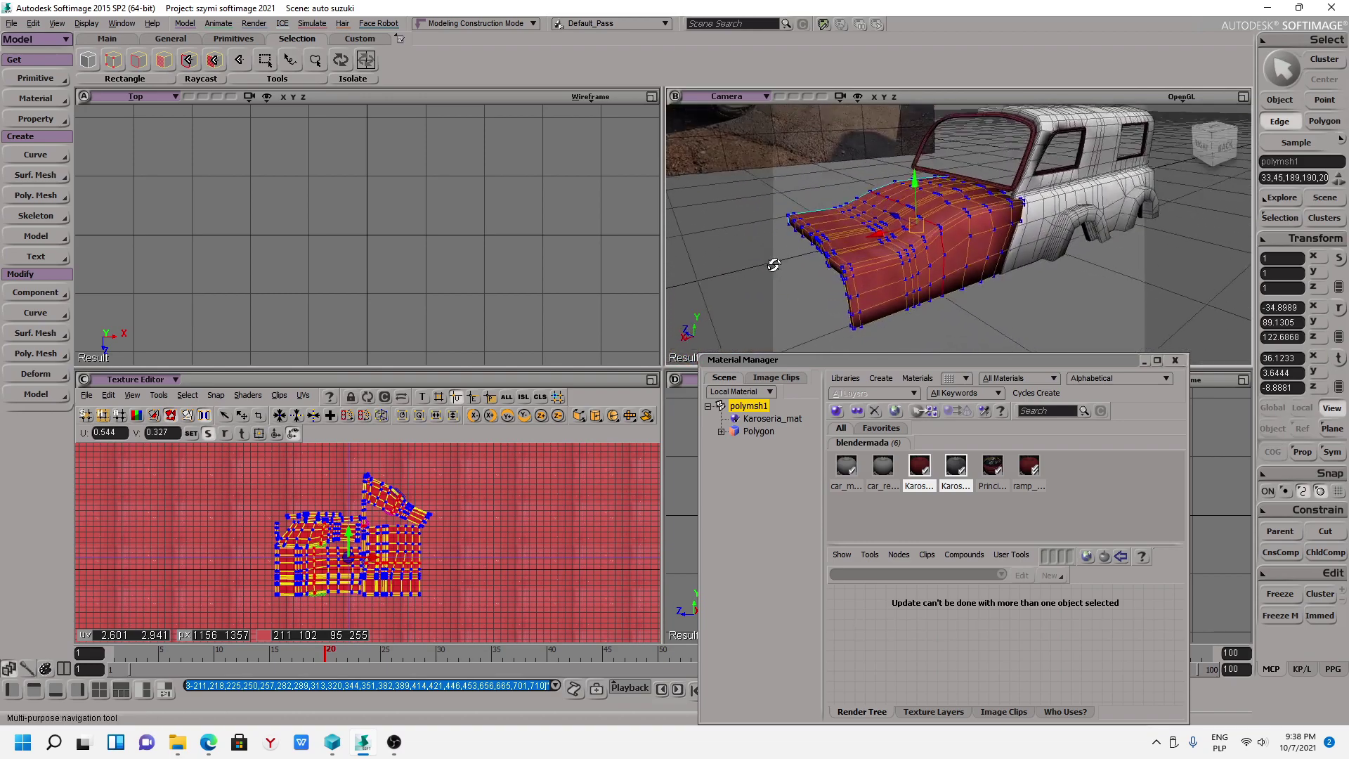
Run Split Components to split the UVs along the selected edge loop.
{"action": "left_click", "coordinate": [159, 395]}
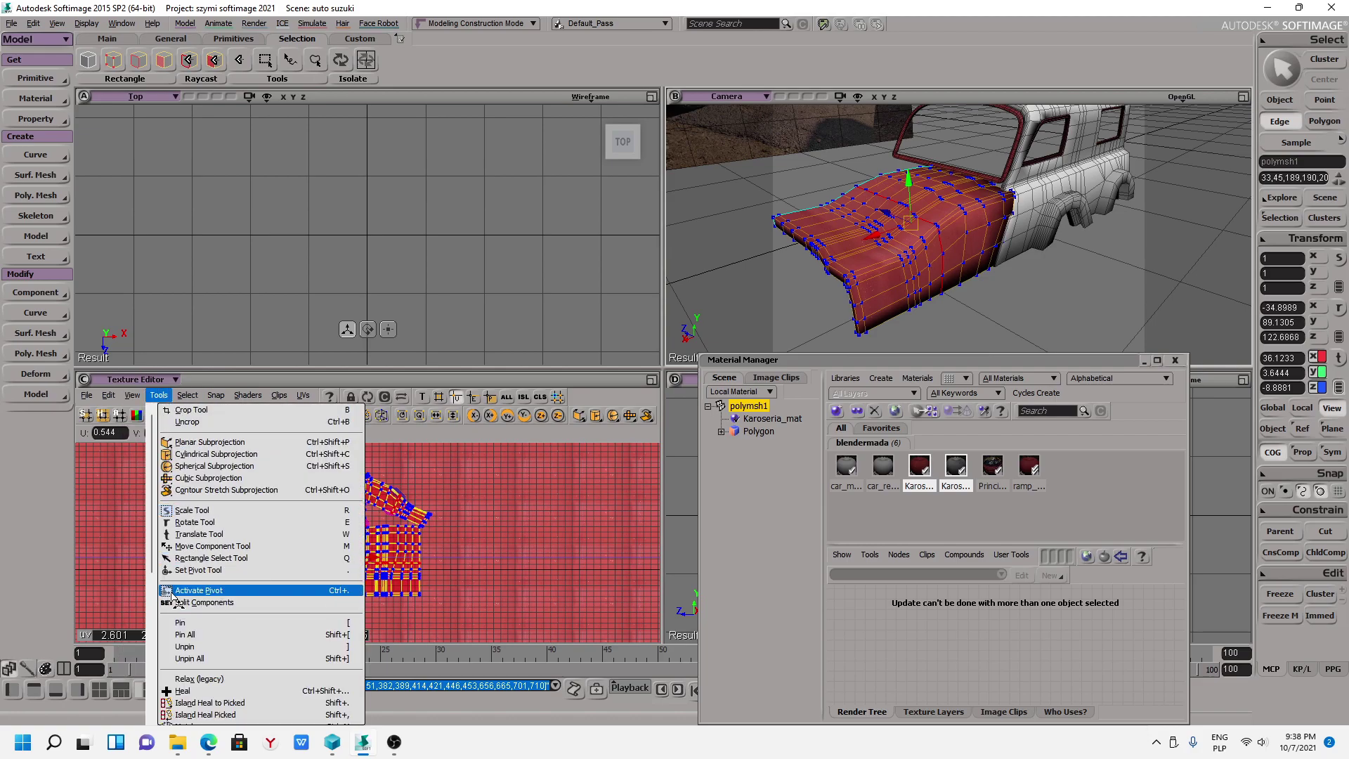
{"action": "left_click", "coordinate": [195, 604]}
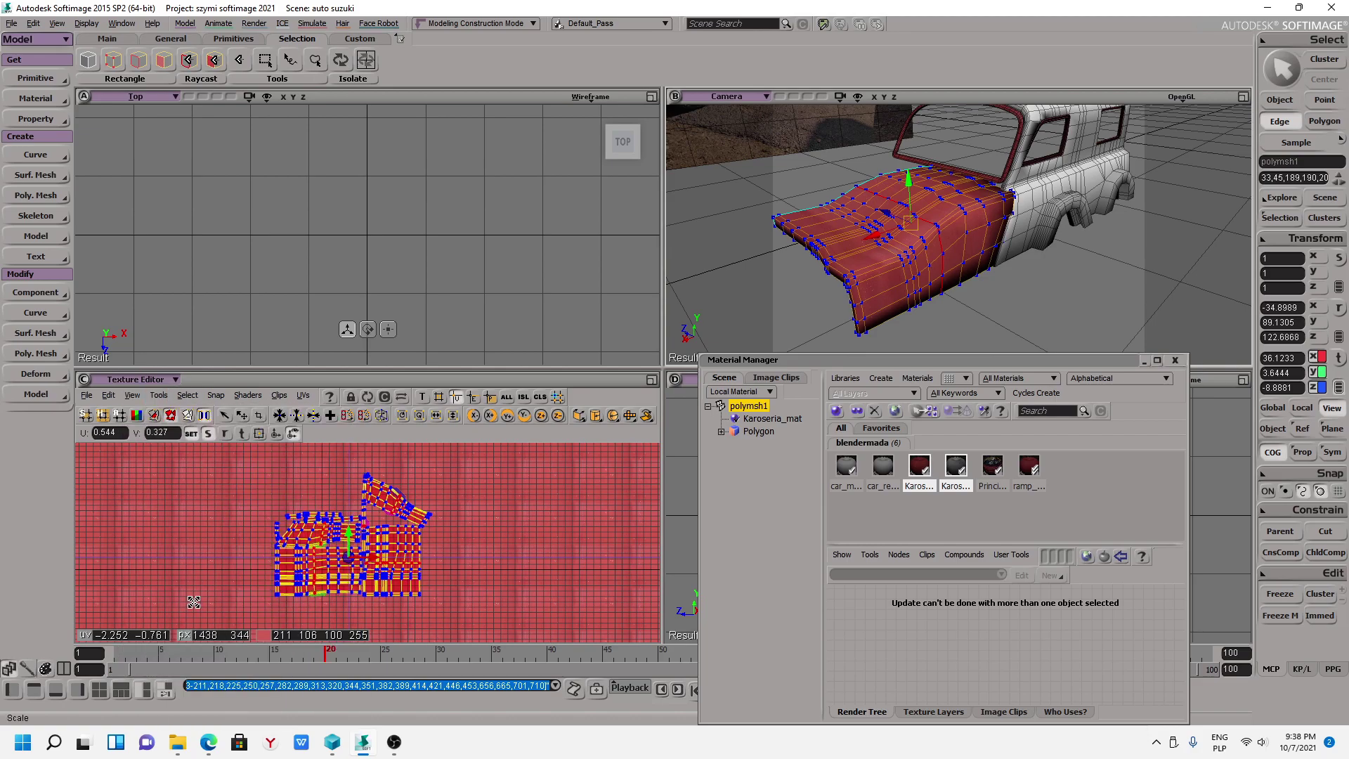
{"action": "left_click", "coordinate": [187, 395]}
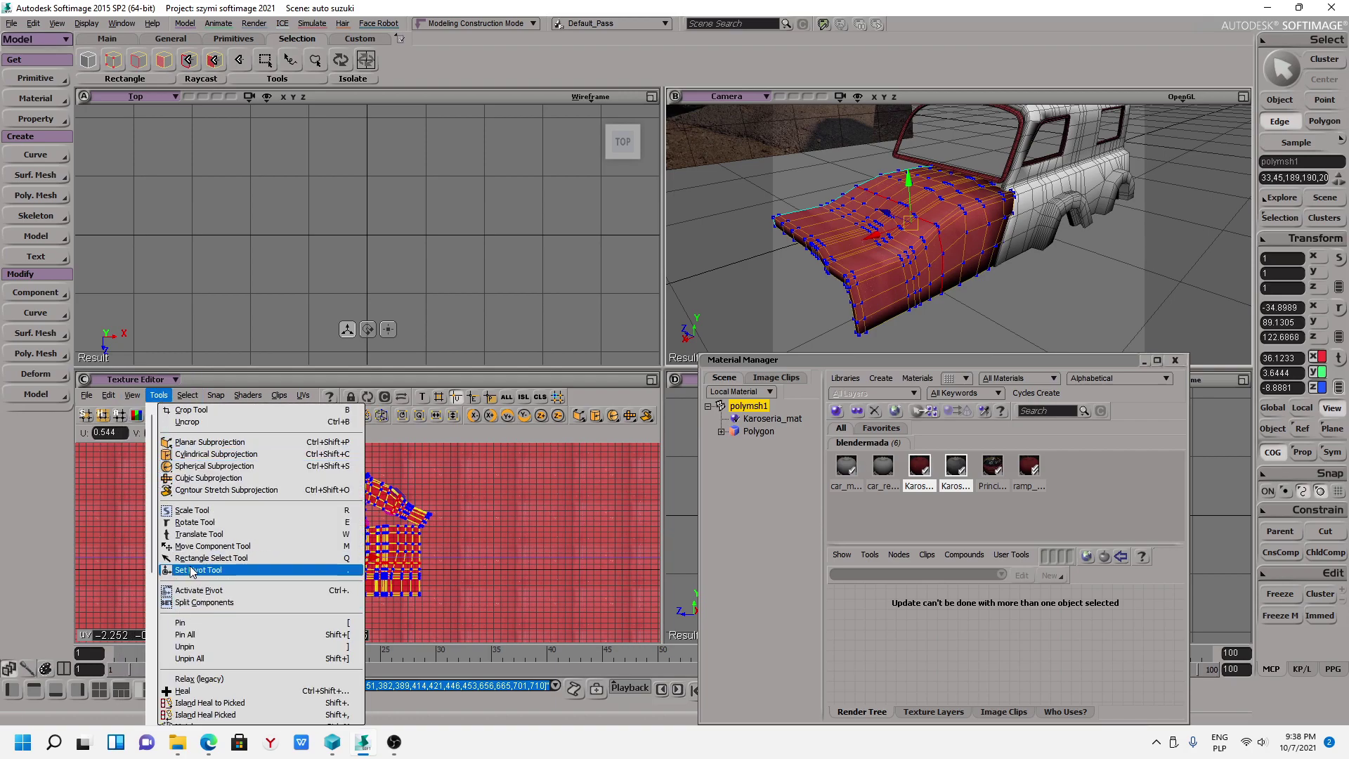
{"action": "left_click", "coordinate": [205, 604]}
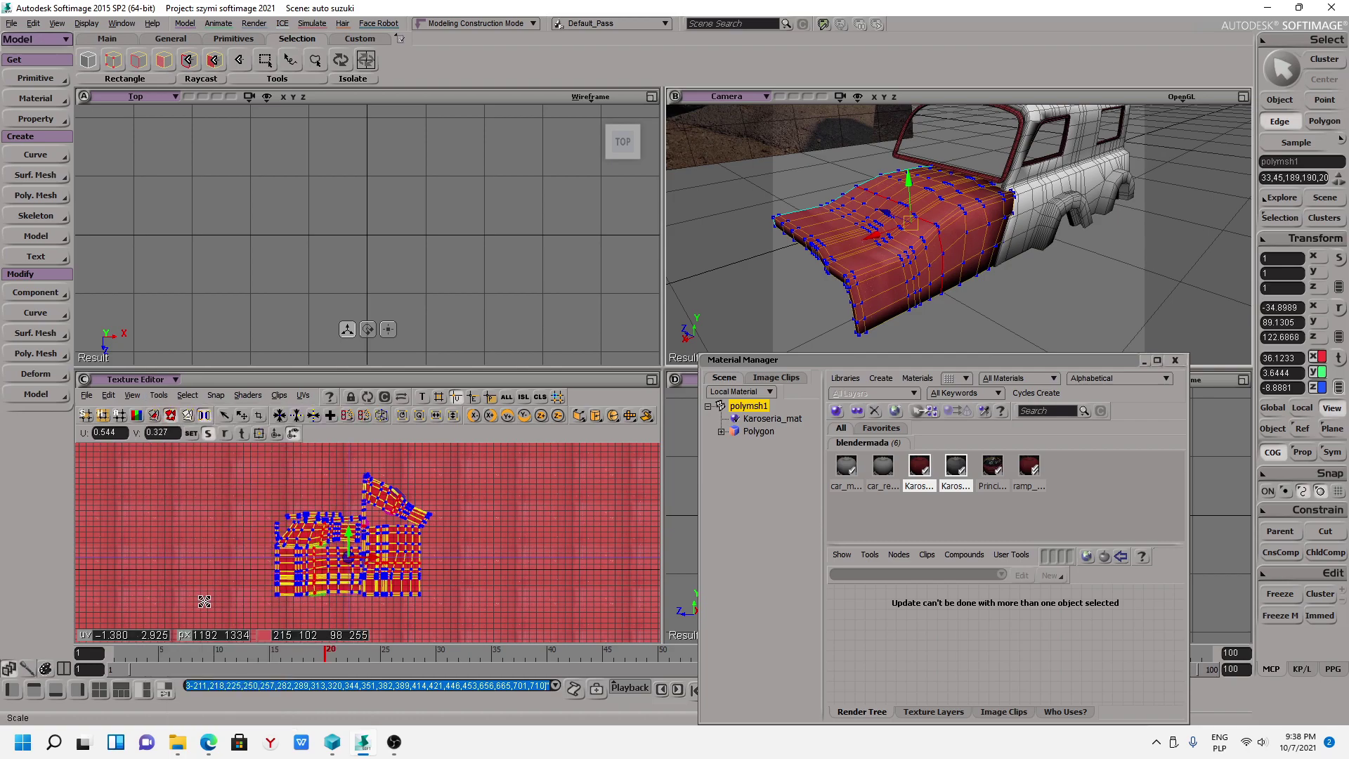
{"action": "key", "text": "ctrl+z"}
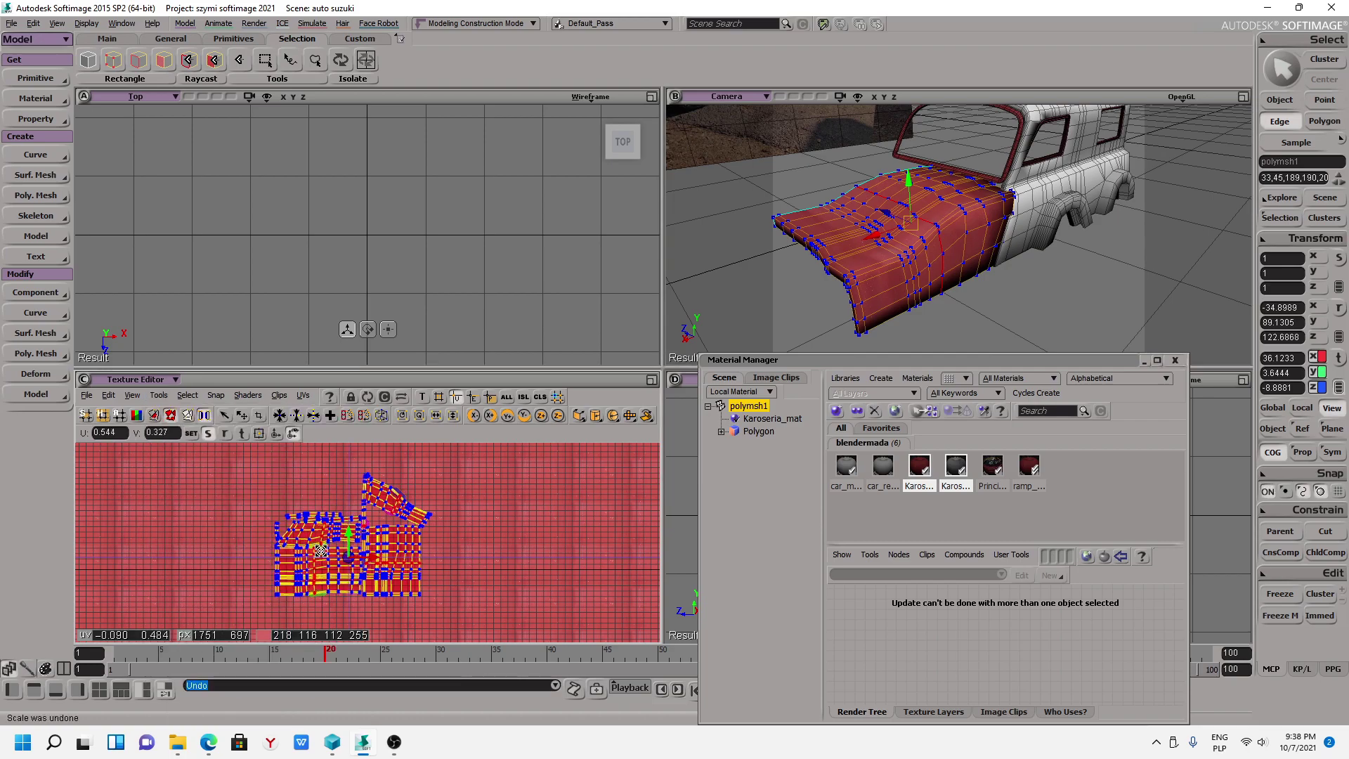
{"action": "middle_click_drag", "start_coordinate": [1040, 257], "coordinate": [914, 239]}
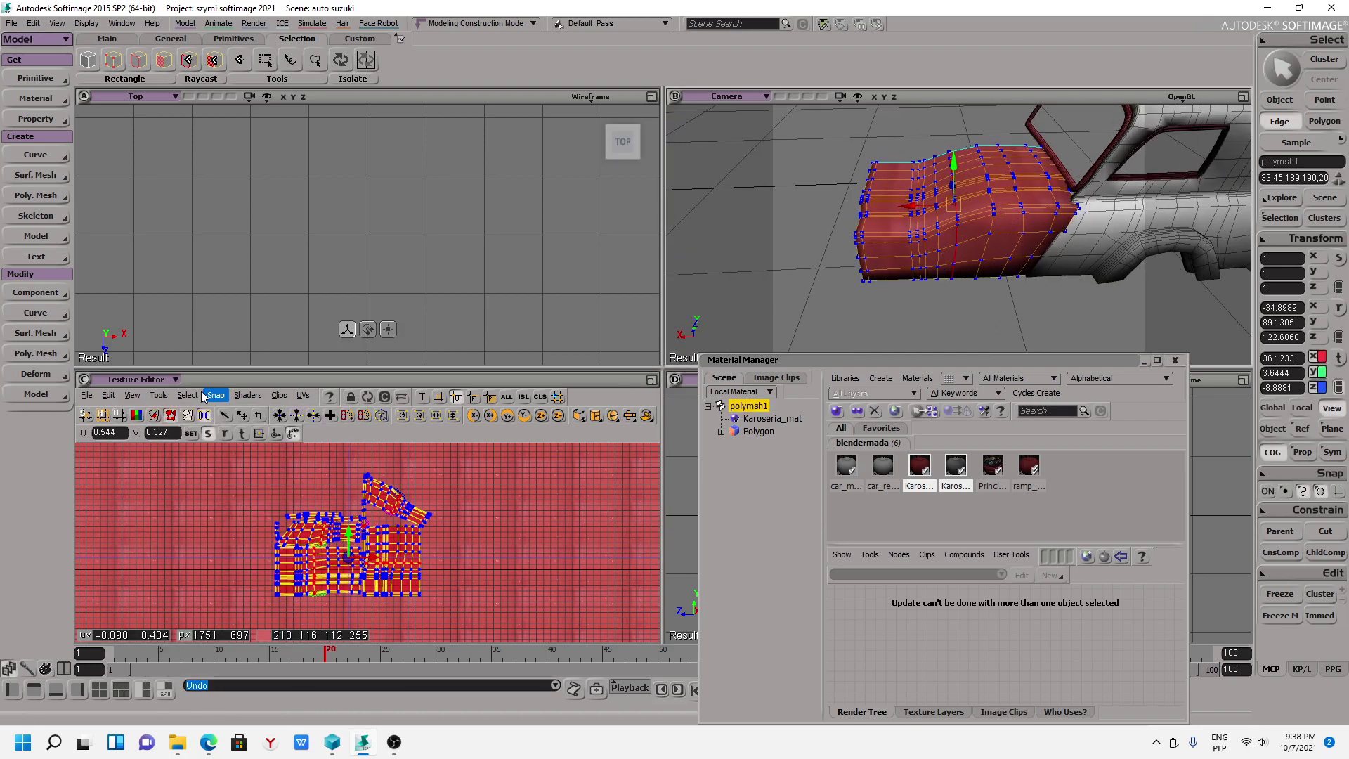
{"action": "left_click", "coordinate": [159, 395]}
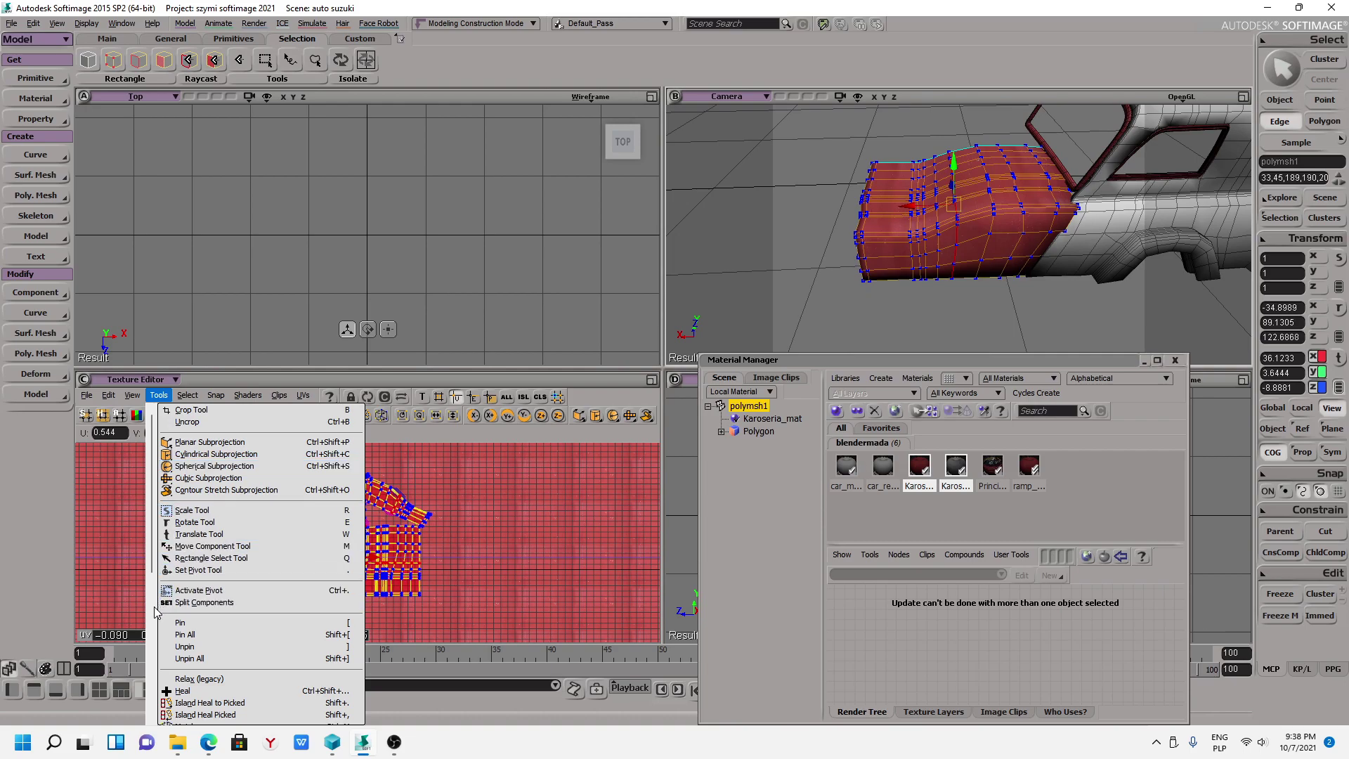
{"action": "left_click_drag", "start_coordinate": [149, 562], "coordinate": [151, 699]}
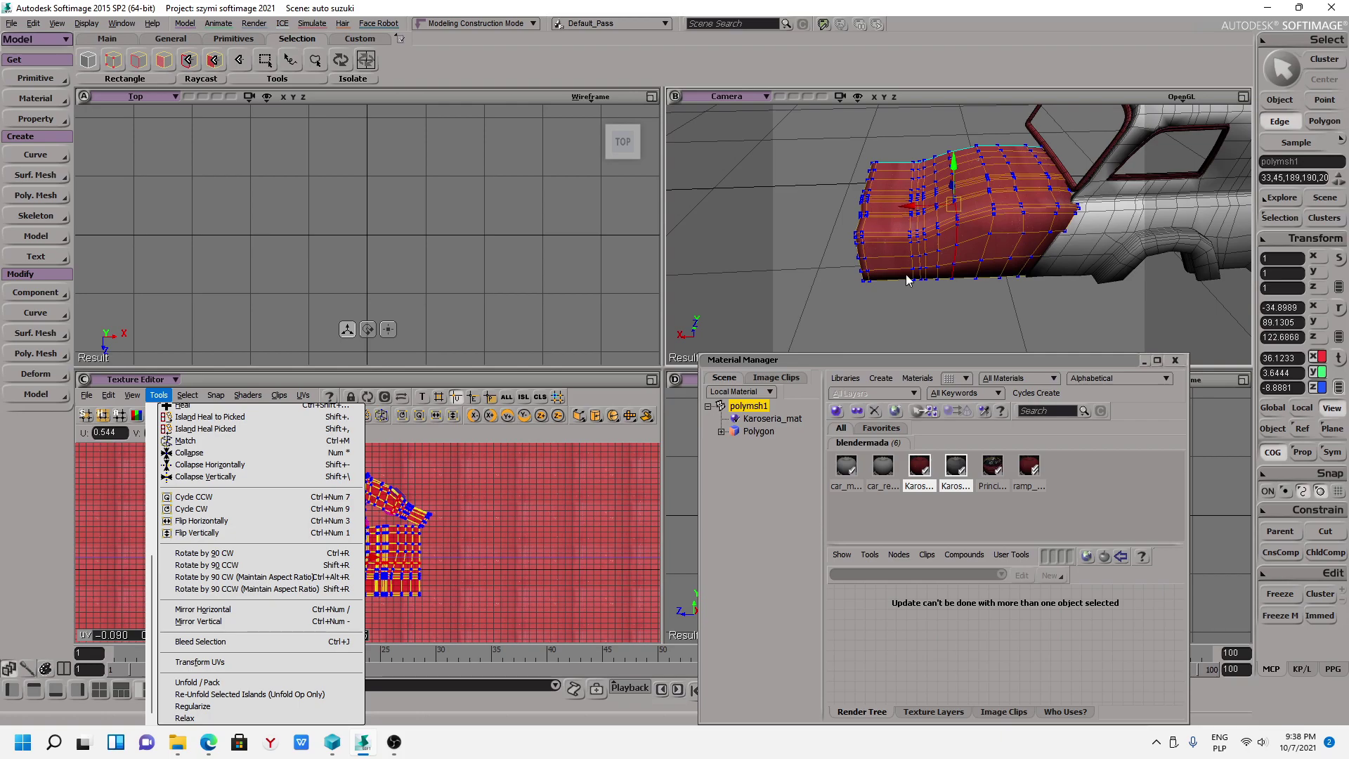
Pick polymsh1's front Polygon cluster in the Clusters explorer to show Karoseria_02.
{"action": "left_click", "coordinate": [1320, 218]}
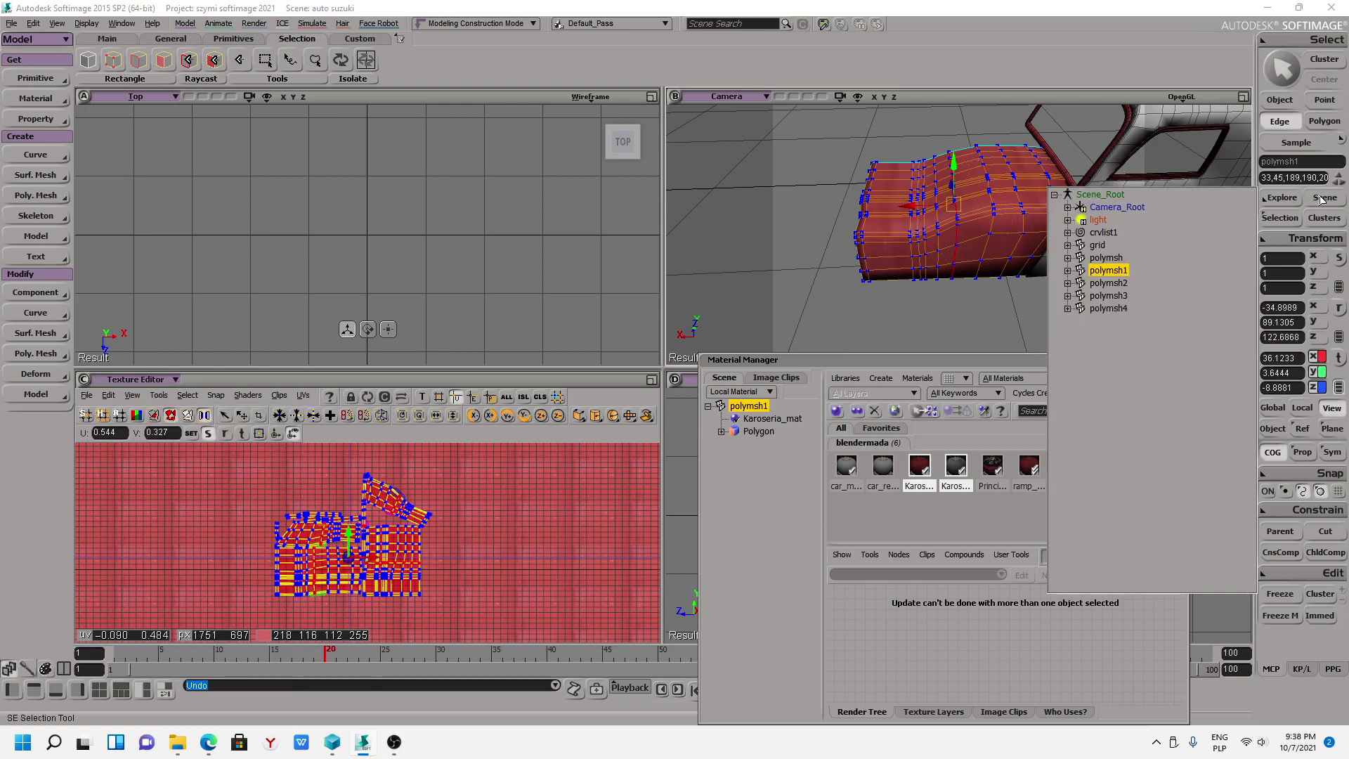
{"action": "left_click", "coordinate": [1320, 219]}
{"action": "left_click", "coordinate": [1318, 223]}
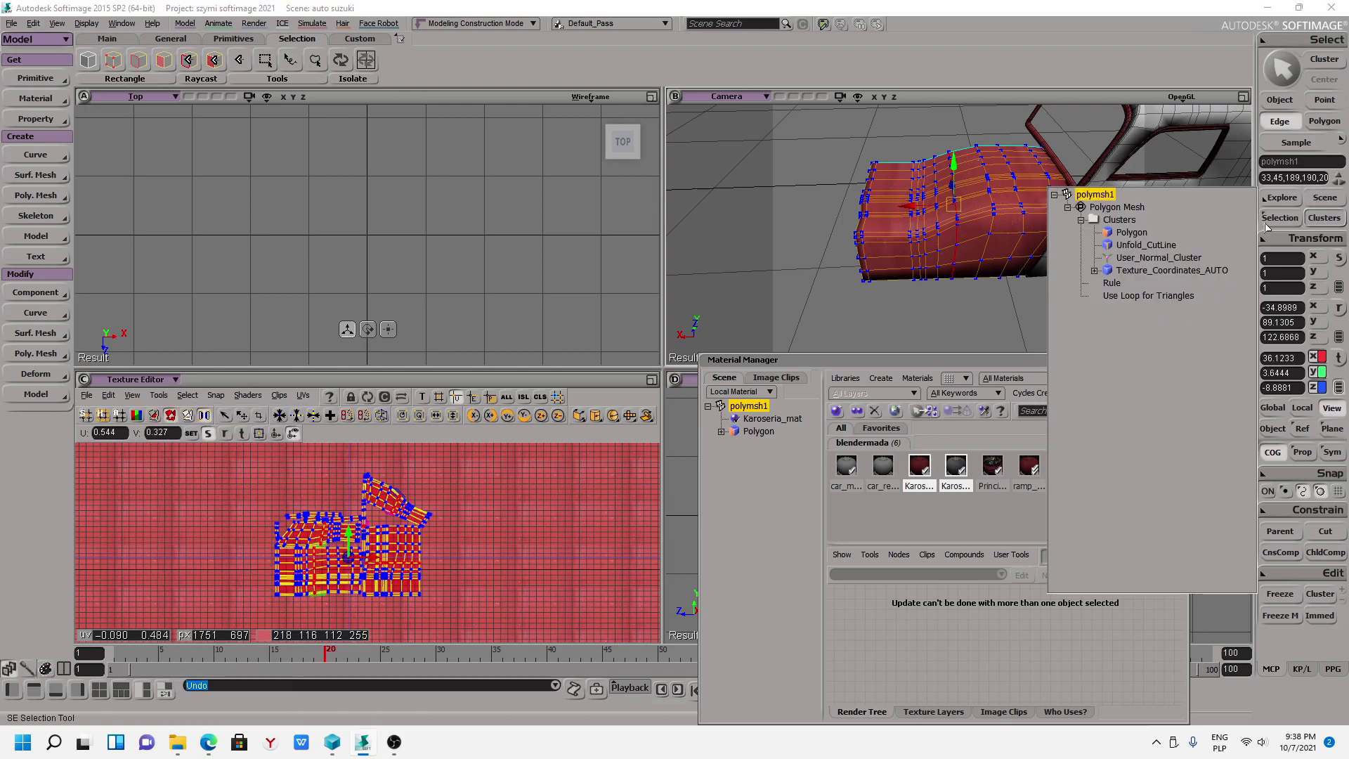
{"action": "left_click", "coordinate": [1132, 233]}
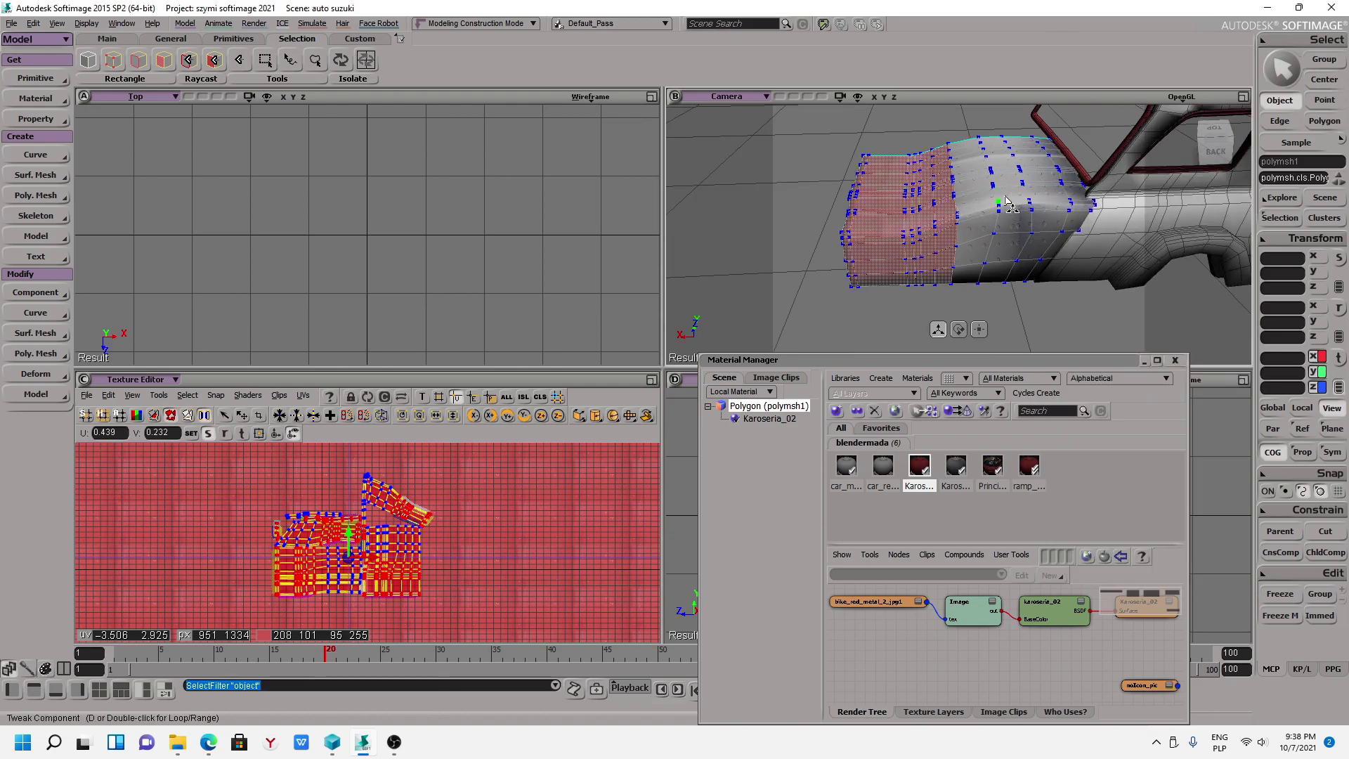
Maximize the Camera view, clear the cluster selection, and orbit out to see the whole car.
{"action": "key", "text": "F12"}
{"action": "left_click_drag", "start_coordinate": [852, 265], "coordinate": [813, 286], "text": "alt"}
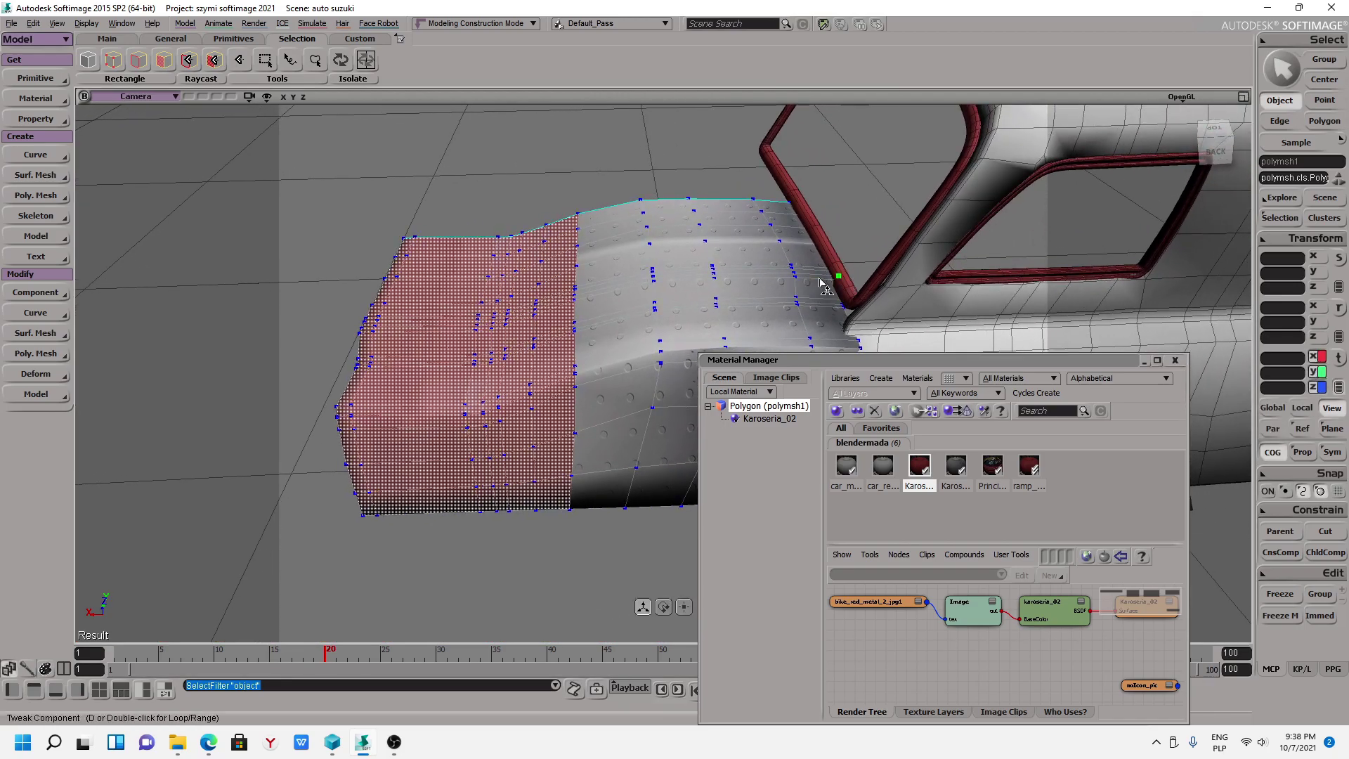
{"action": "left_click", "coordinate": [520, 171]}
{"action": "mouse_move", "coordinate": [495, 222]}
{"action": "left_mouse_down", "text": "alt"}
{"action": "mouse_move", "coordinate": [563, 349]}
{"action": "mouse_move", "coordinate": [581, 277]}
{"action": "mouse_move", "coordinate": [591, 345]}
{"action": "mouse_move", "coordinate": [611, 366]}
{"action": "left_mouse_up", "text": "alt"}
{"action": "key", "text": "m"}
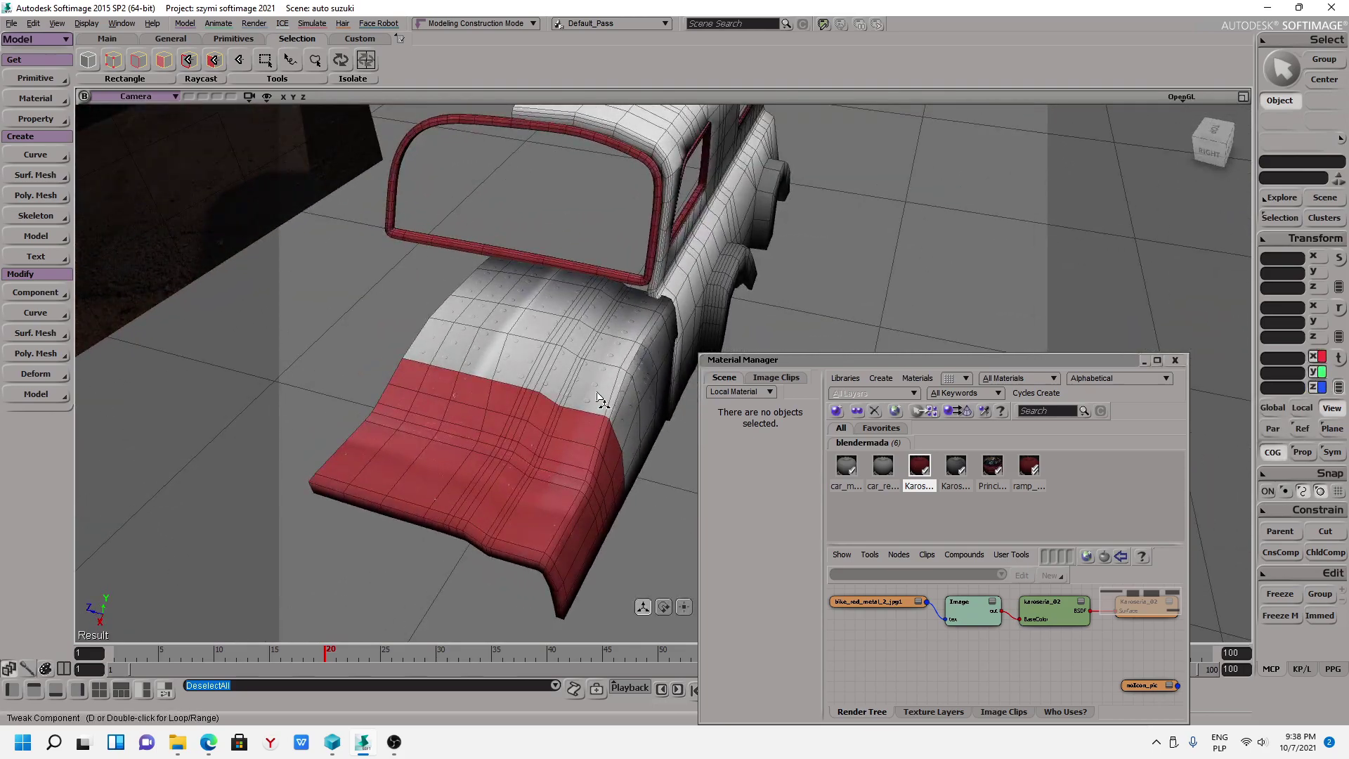
{"action": "mouse_move", "coordinate": [376, 322]}
{"action": "left_mouse_down", "text": "alt"}
{"action": "mouse_move", "coordinate": [436, 280]}
{"action": "mouse_move", "coordinate": [580, 421]}
{"action": "left_mouse_up", "text": "alt"}
{"action": "key", "text": "space"}
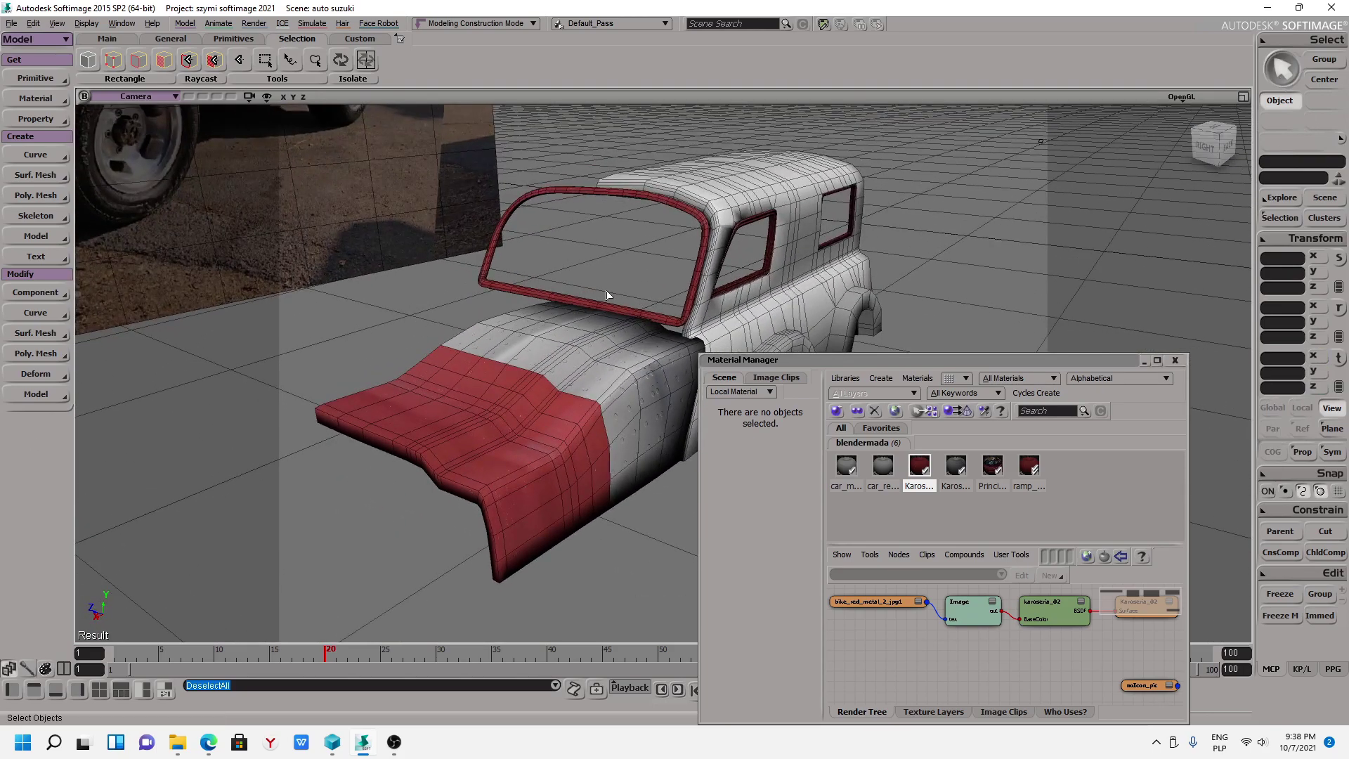
Select the hood, cab, side window and windshield frames to check their materials, ending on the hood.
{"action": "left_click", "coordinate": [552, 386]}
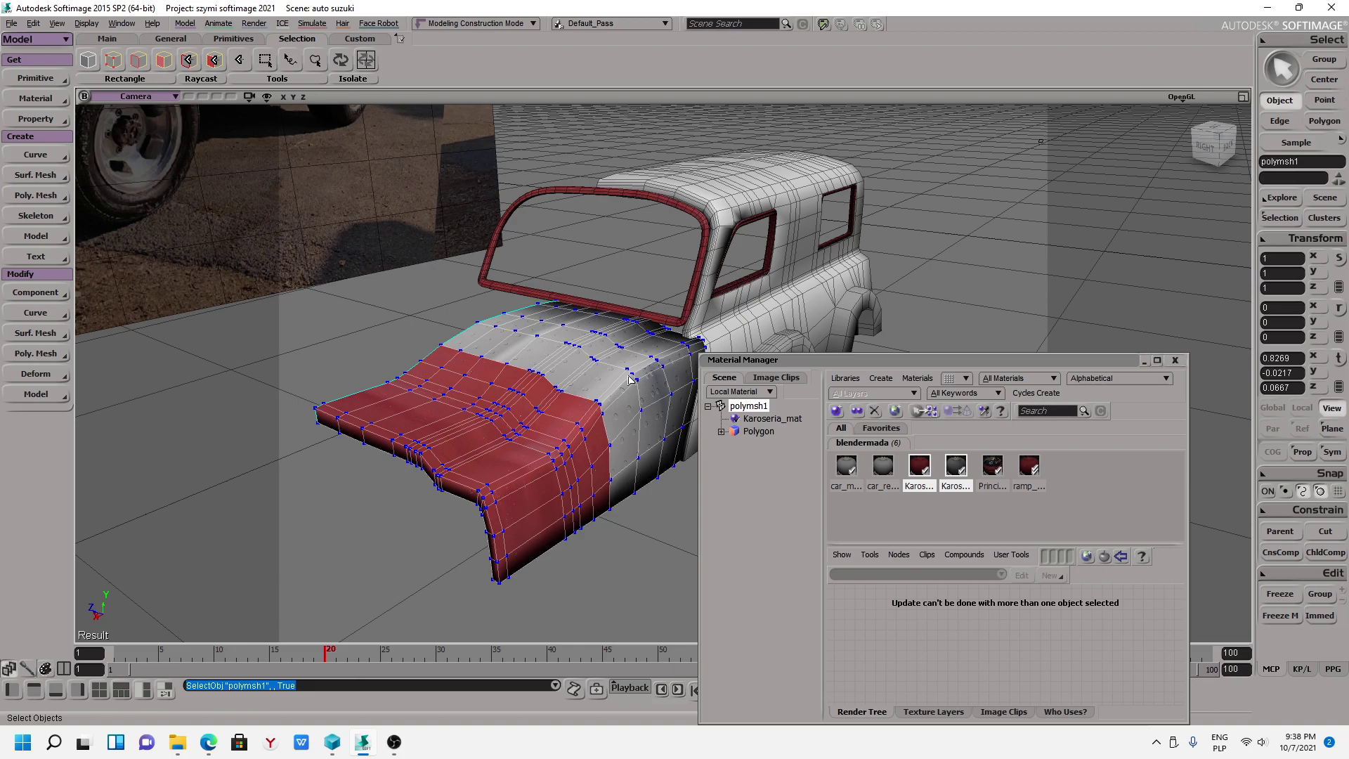
{"action": "left_click", "coordinate": [755, 242]}
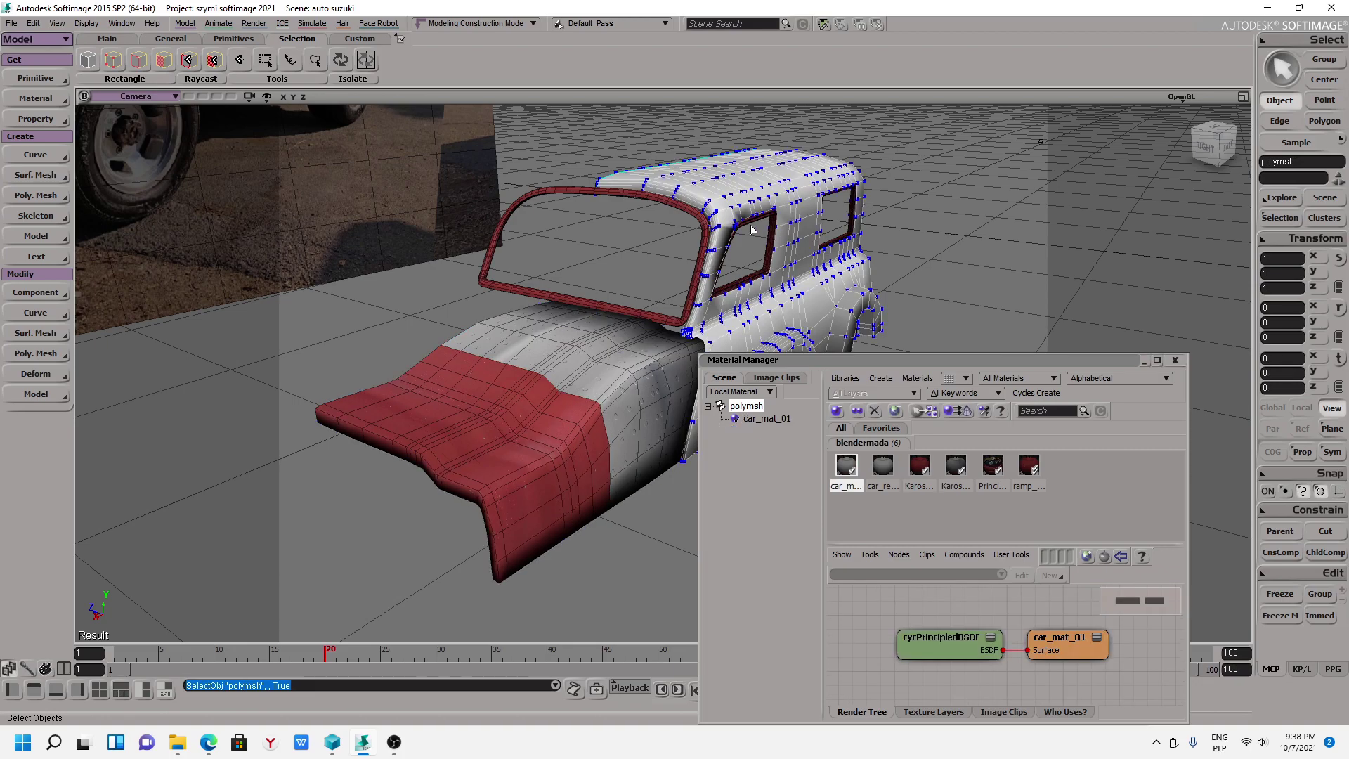
{"action": "left_click", "coordinate": [751, 229]}
{"action": "left_click", "coordinate": [702, 253]}
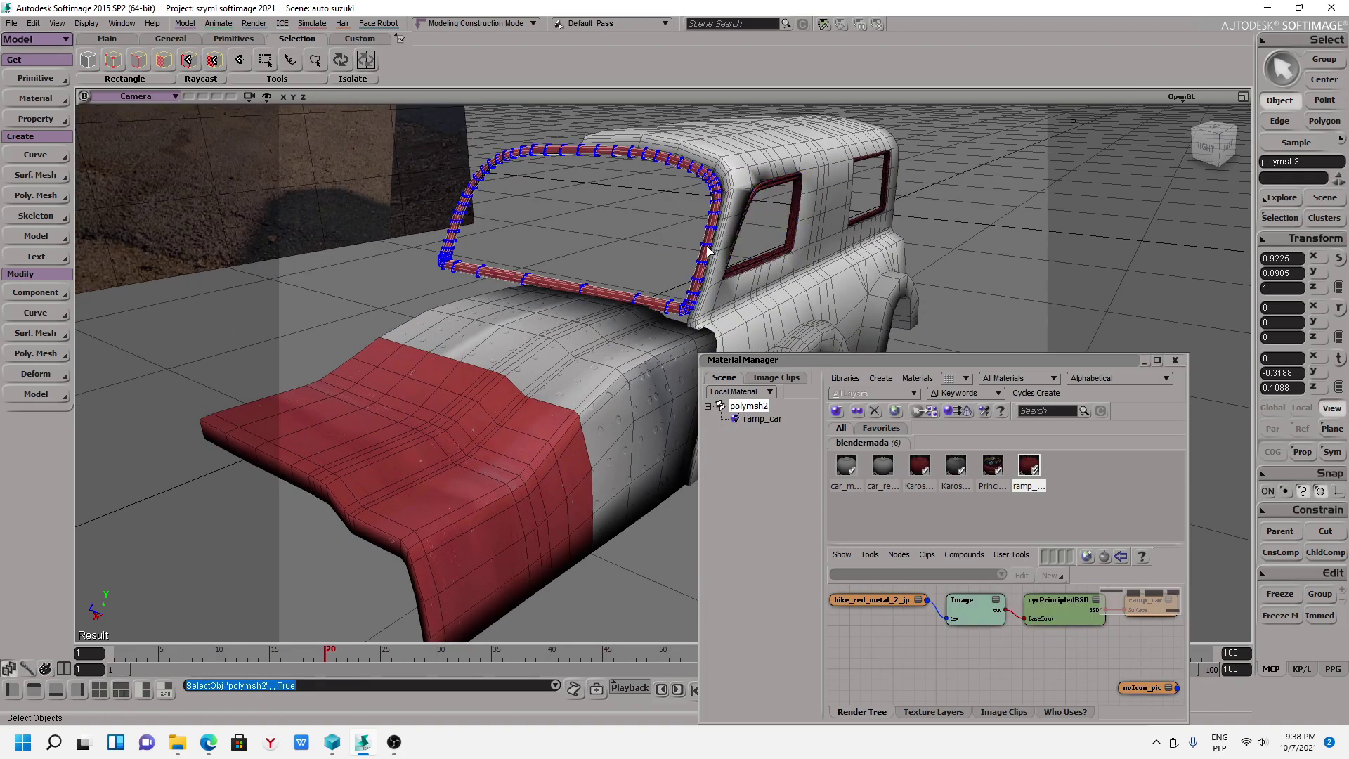
{"action": "mouse_move", "coordinate": [535, 335]}
{"action": "left_mouse_down"}
{"action": "mouse_move", "coordinate": [503, 303]}
{"action": "mouse_move", "coordinate": [497, 383]}
{"action": "mouse_move", "coordinate": [618, 374]}
{"action": "left_mouse_up"}
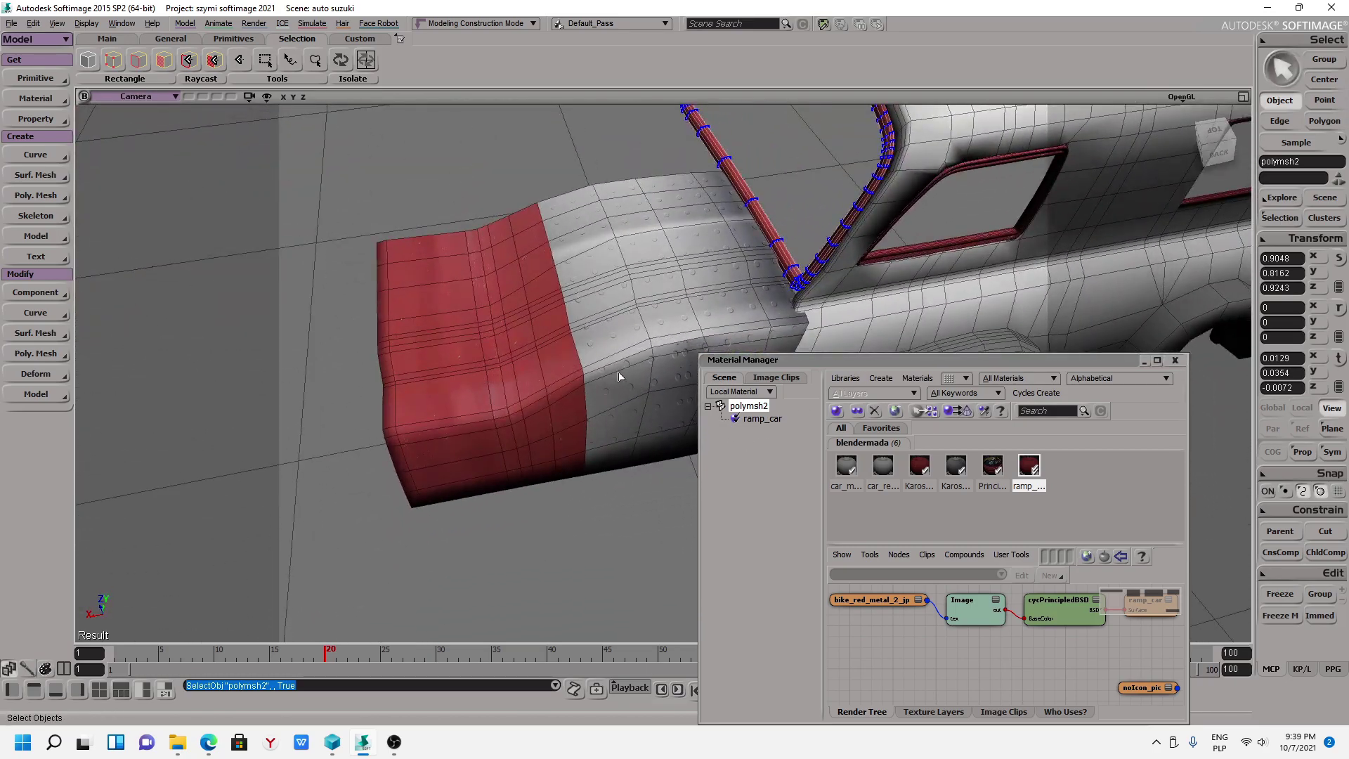
{"action": "left_click", "coordinate": [618, 374]}
{"action": "mouse_move", "coordinate": [904, 235]}
{"action": "left_mouse_down"}
{"action": "mouse_move", "coordinate": [826, 234]}
{"action": "mouse_move", "coordinate": [831, 217]}
{"action": "mouse_move", "coordinate": [1061, 287]}
{"action": "mouse_move", "coordinate": [1044, 204]}
{"action": "mouse_move", "coordinate": [1026, 286]}
{"action": "mouse_move", "coordinate": [743, 198]}
{"action": "mouse_move", "coordinate": [904, 546]}
{"action": "mouse_move", "coordinate": [752, 293]}
{"action": "mouse_move", "coordinate": [773, 298]}
{"action": "mouse_move", "coordinate": [678, 387]}
{"action": "left_mouse_up"}
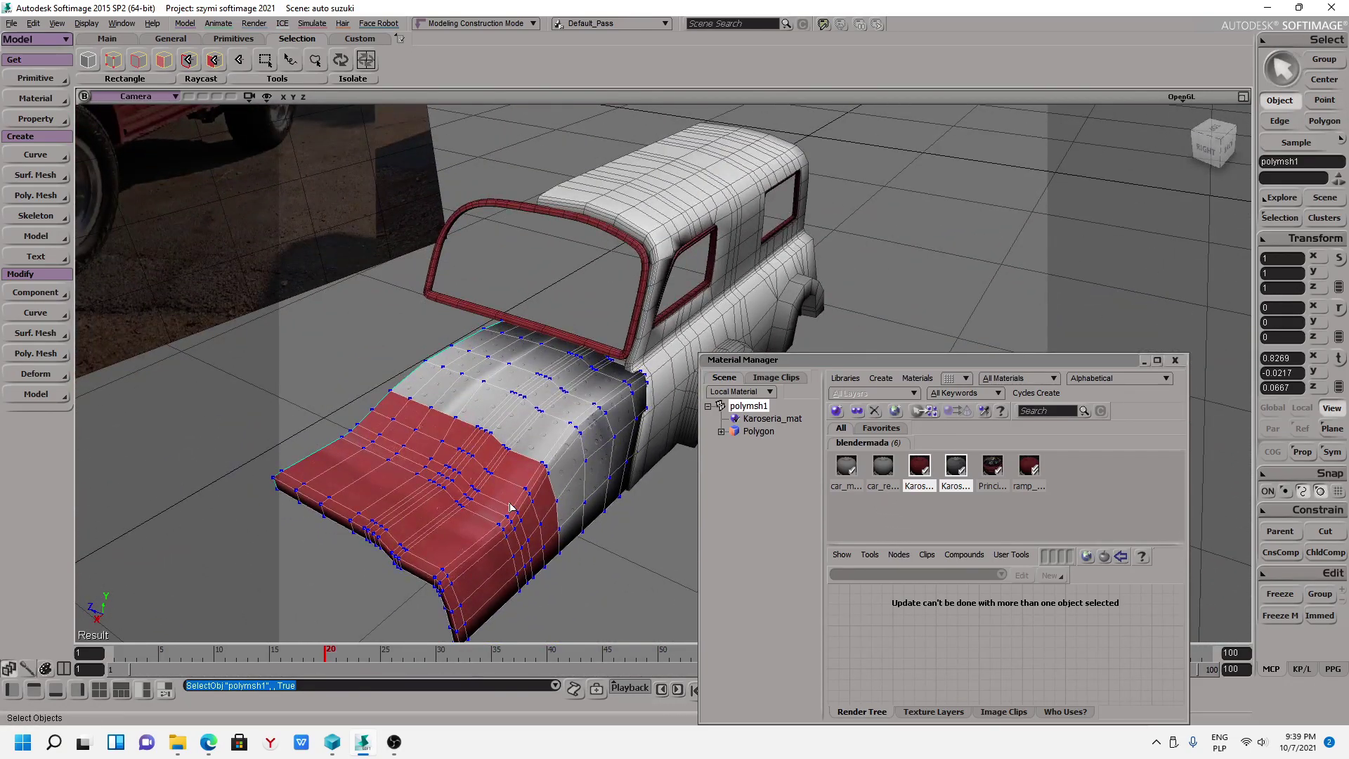
{"action": "left_click_drag", "start_coordinate": [482, 484], "coordinate": [410, 207]}
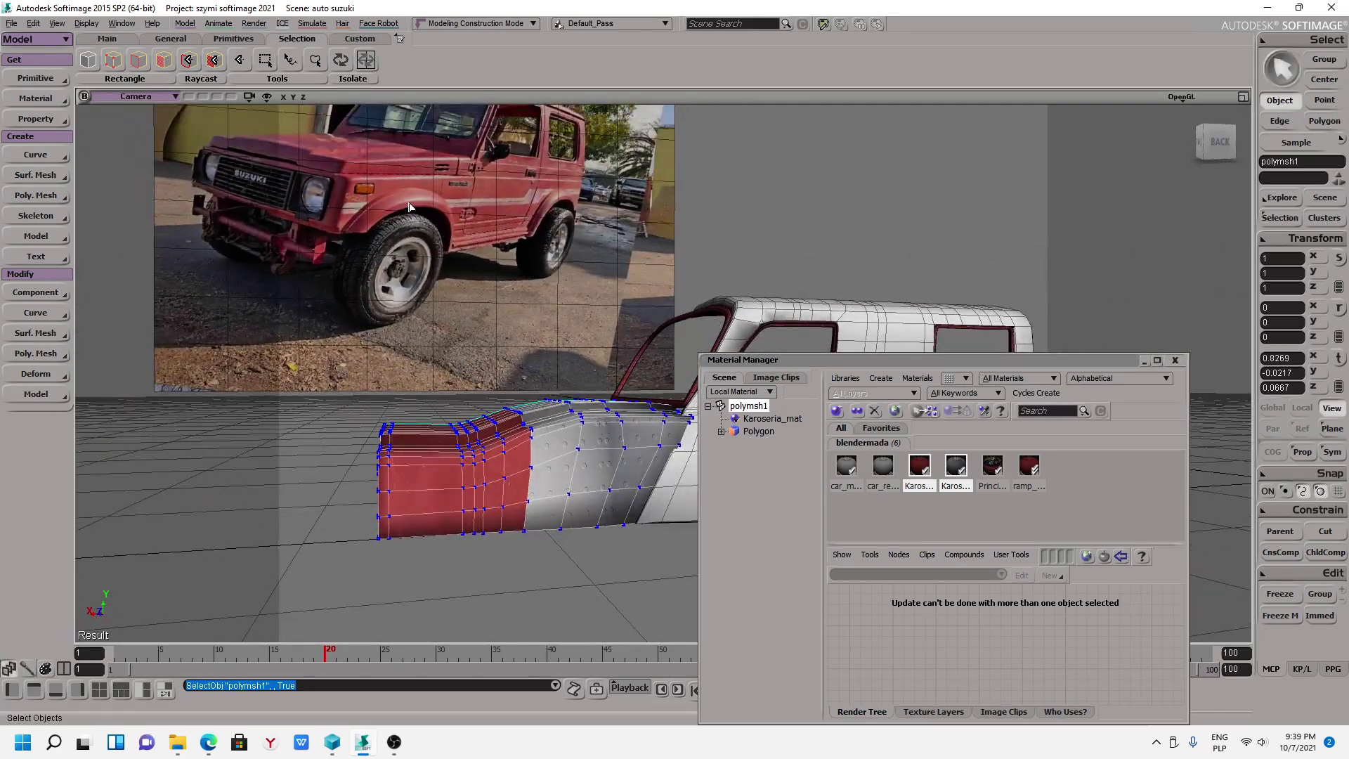
{"action": "left_click_drag", "start_coordinate": [454, 405], "coordinate": [574, 755]}
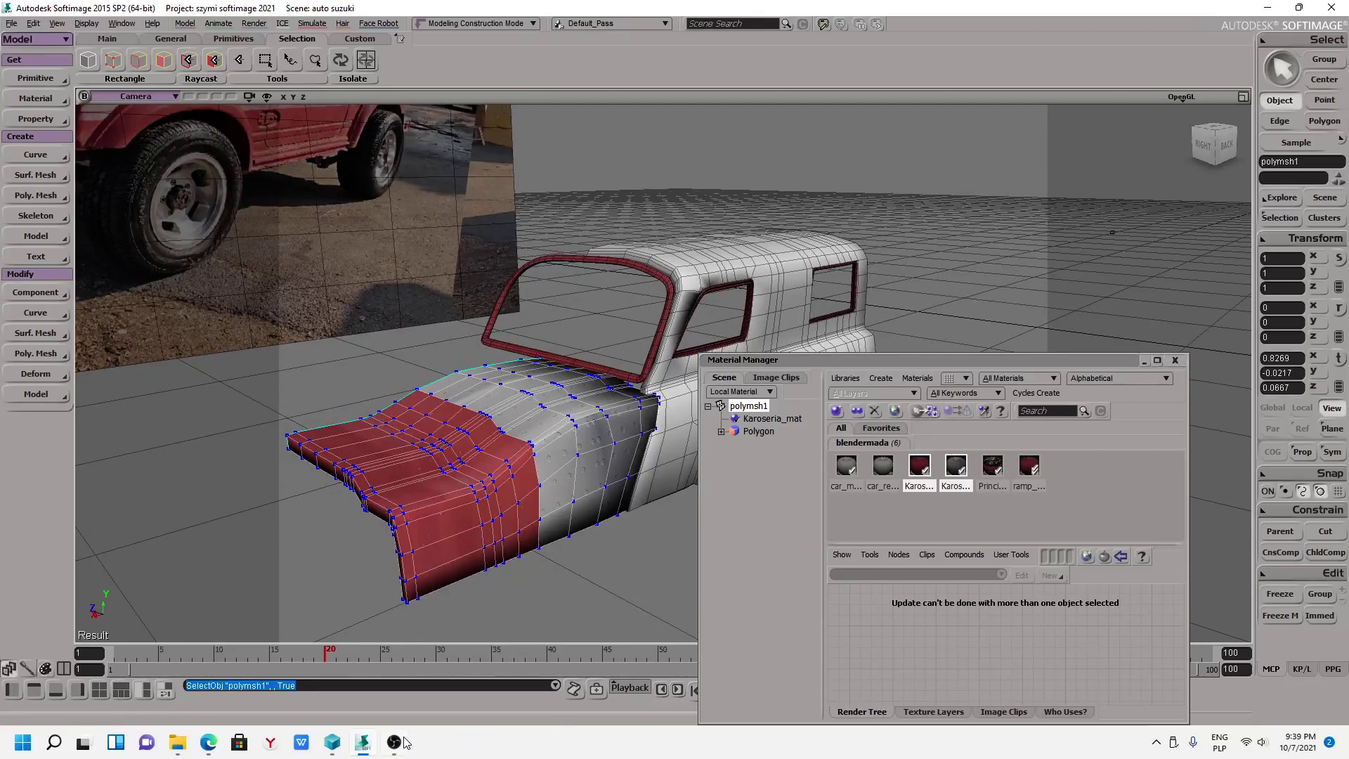